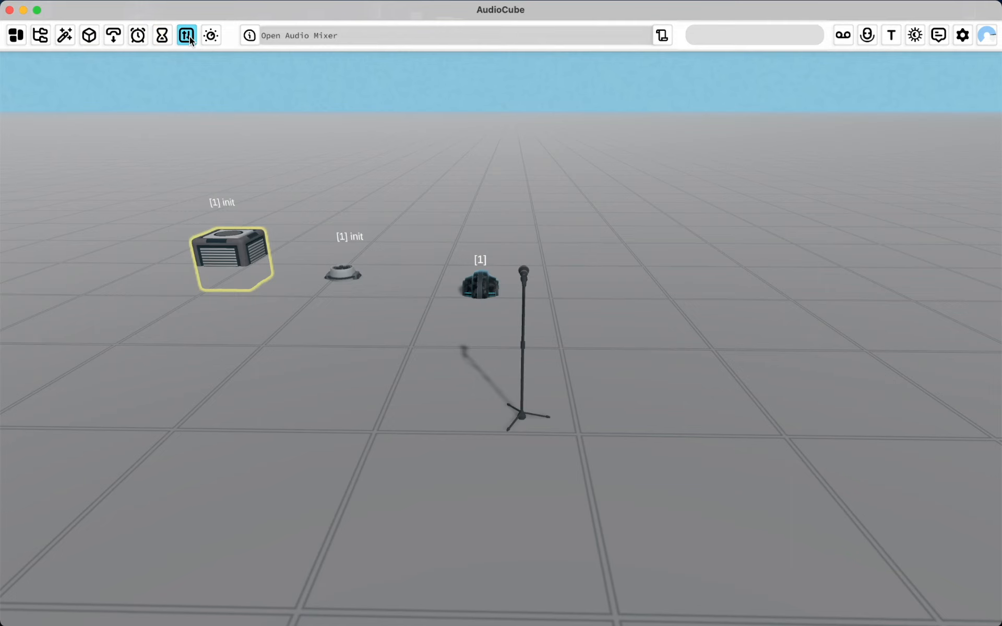
Step: Open the audio mixer to look over its channels and close it again
{"action": "left_click", "coordinate": [188, 36]}
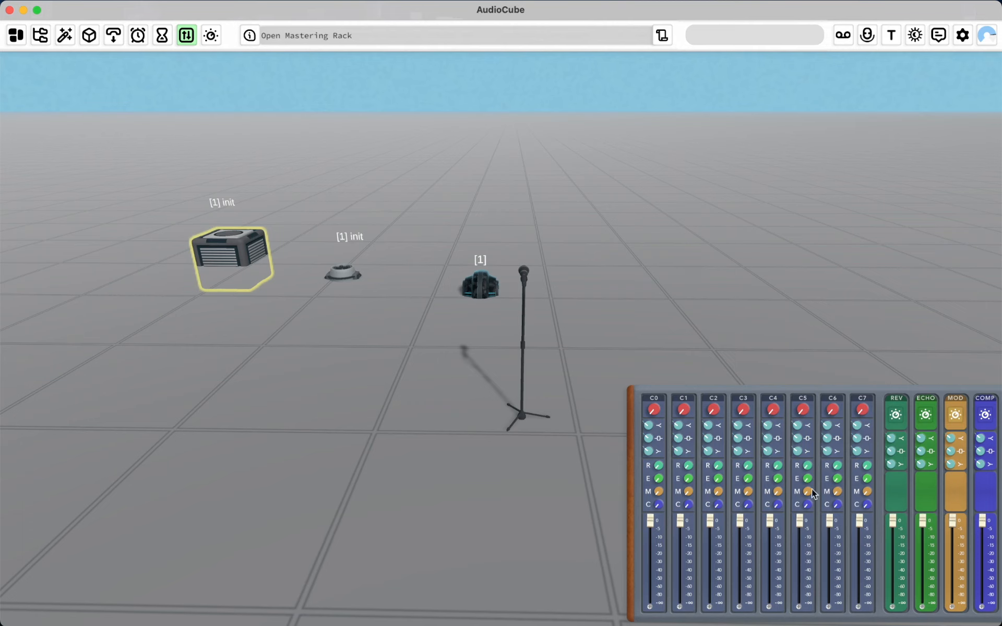
{"action": "left_click", "coordinate": [187, 37]}
Step: Open the mastering rack and show its Color, Reverb, M-Comp and EQ units
{"action": "left_click", "coordinate": [211, 37]}
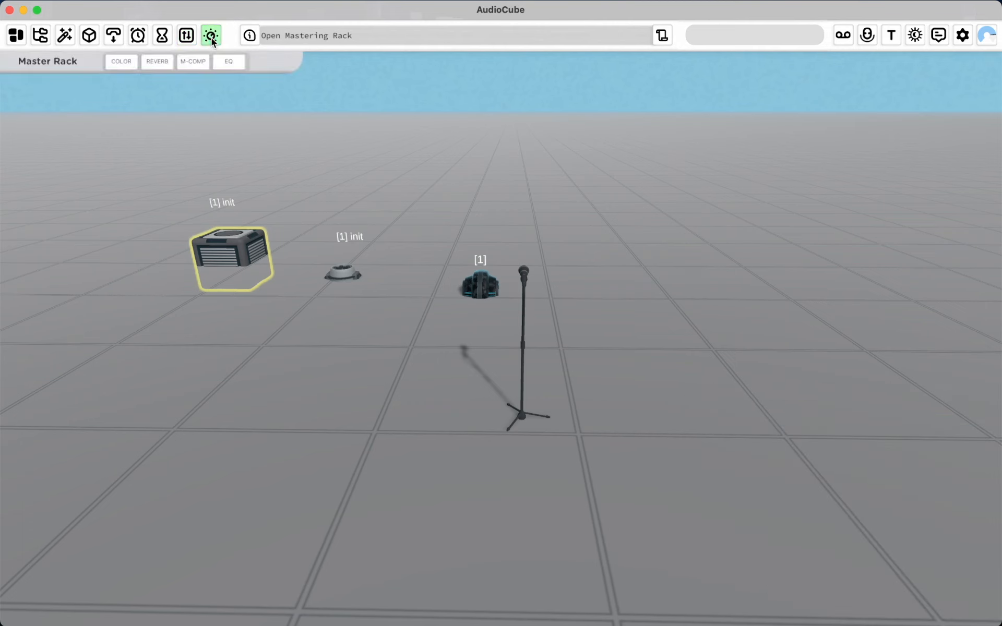
{"action": "left_click", "coordinate": [121, 60]}
{"action": "left_click", "coordinate": [157, 61]}
{"action": "left_click", "coordinate": [194, 61]}
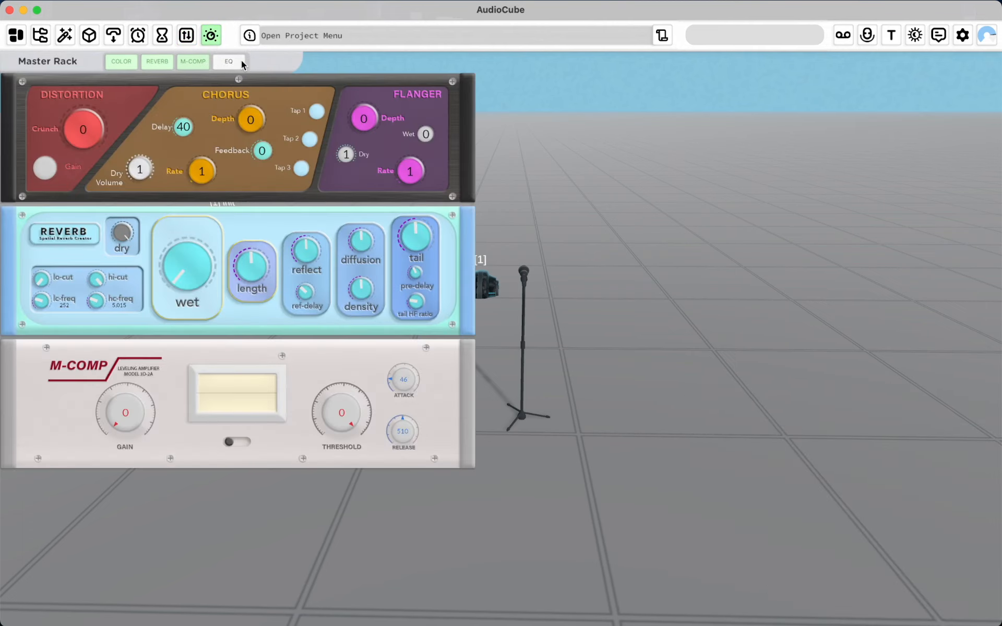
{"action": "left_click", "coordinate": [241, 61]}
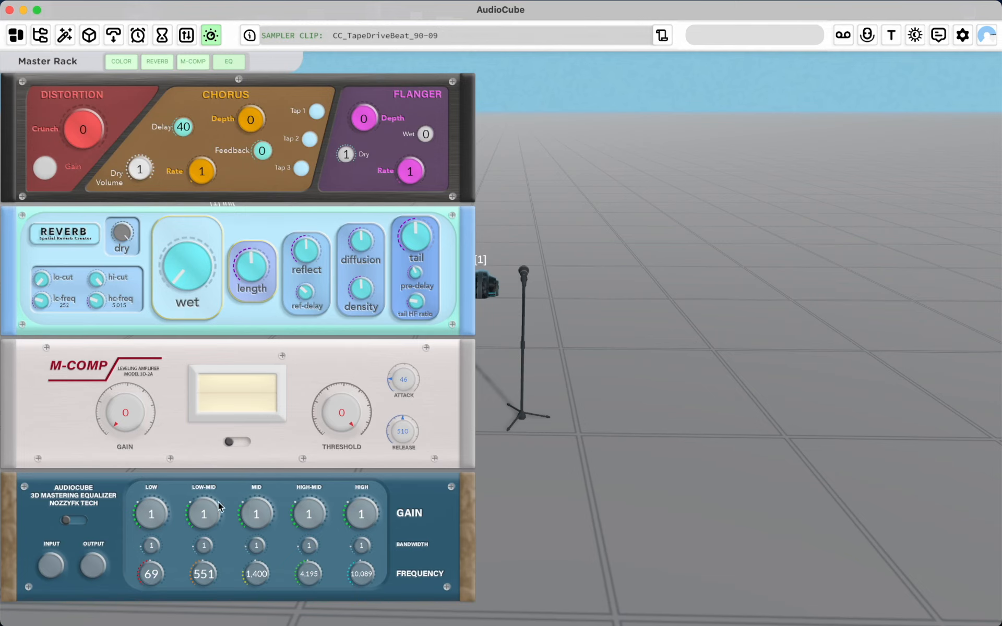
Step: Hide the Color, Reverb, M-Comp and EQ units in the mastering rack
{"action": "left_click", "coordinate": [119, 63]}
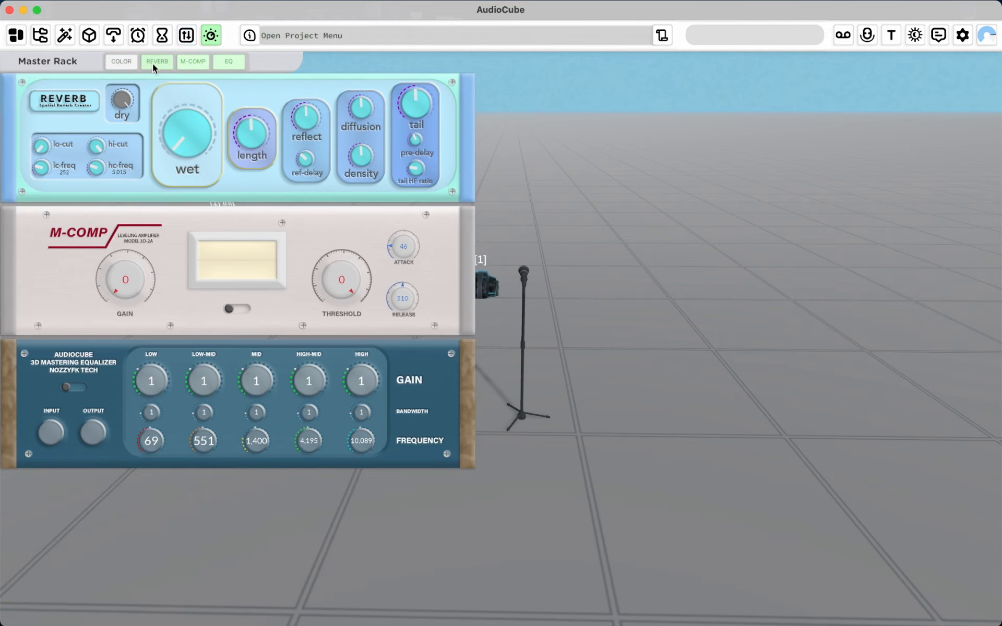
{"action": "left_click", "coordinate": [157, 62]}
{"action": "left_click", "coordinate": [196, 60]}
{"action": "left_click", "coordinate": [230, 61]}
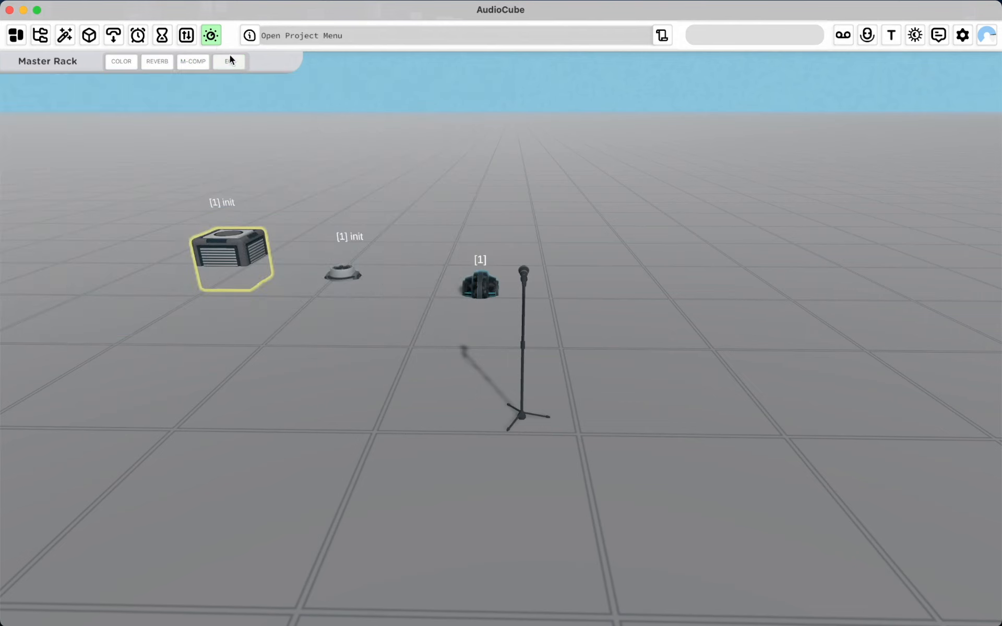
Step: Open the recorder window to view its recording controls and close it
{"action": "left_click", "coordinate": [838, 36]}
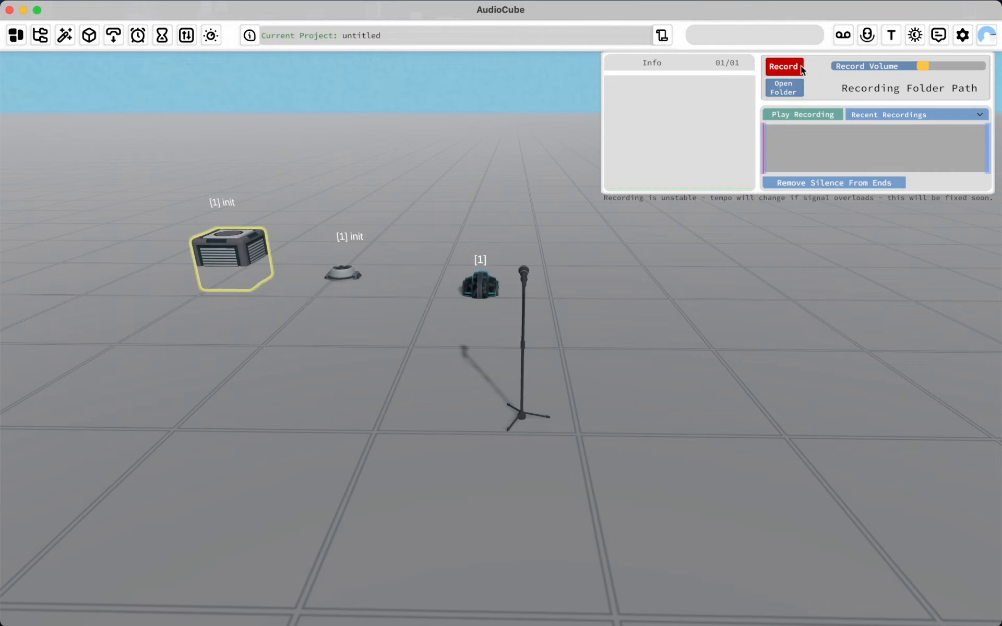
{"action": "left_click", "coordinate": [844, 36]}
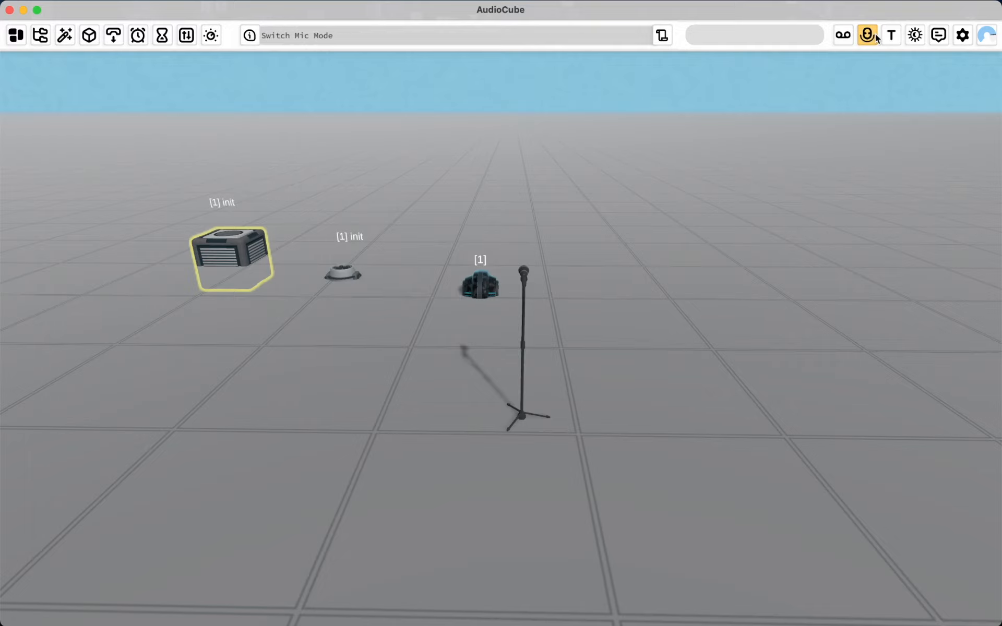
Step: Open the Learning Center web page in the browser and switch back to AudioCube
{"action": "left_click", "coordinate": [249, 35]}
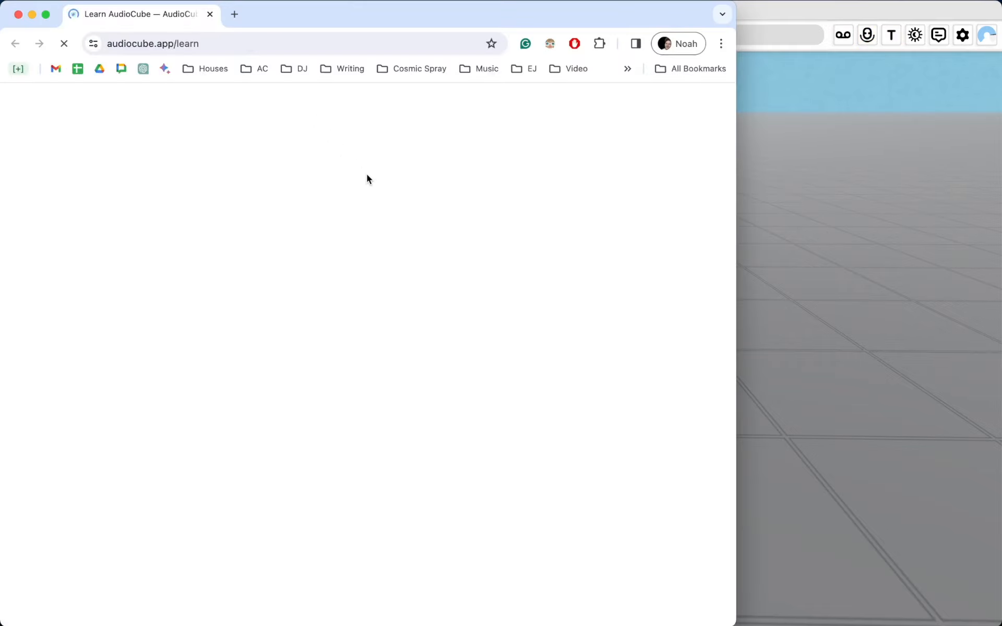
{"action": "key", "text": "ctrl+Up"}
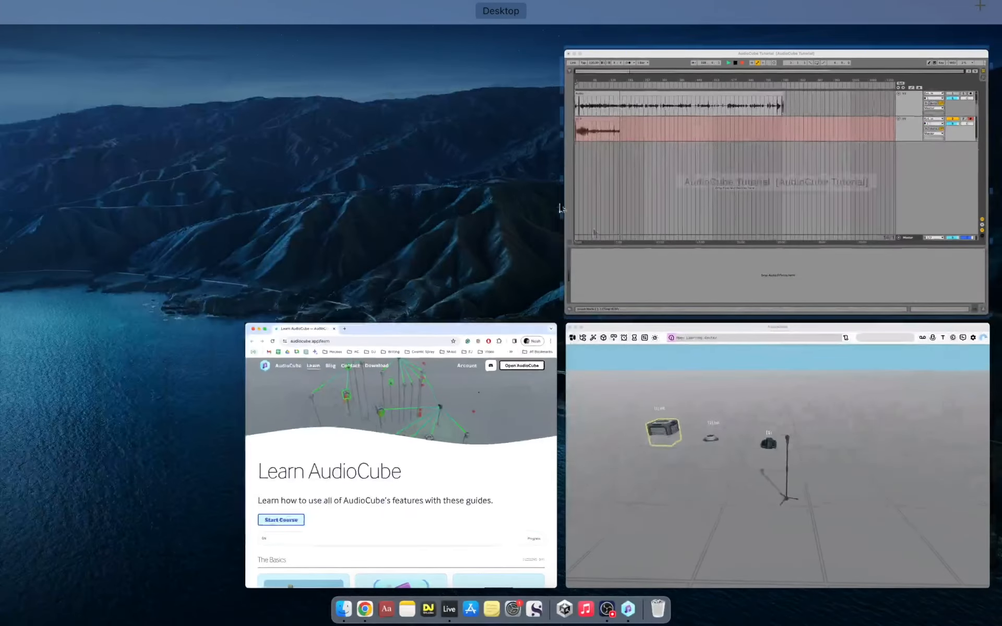
{"action": "left_click", "coordinate": [660, 436]}
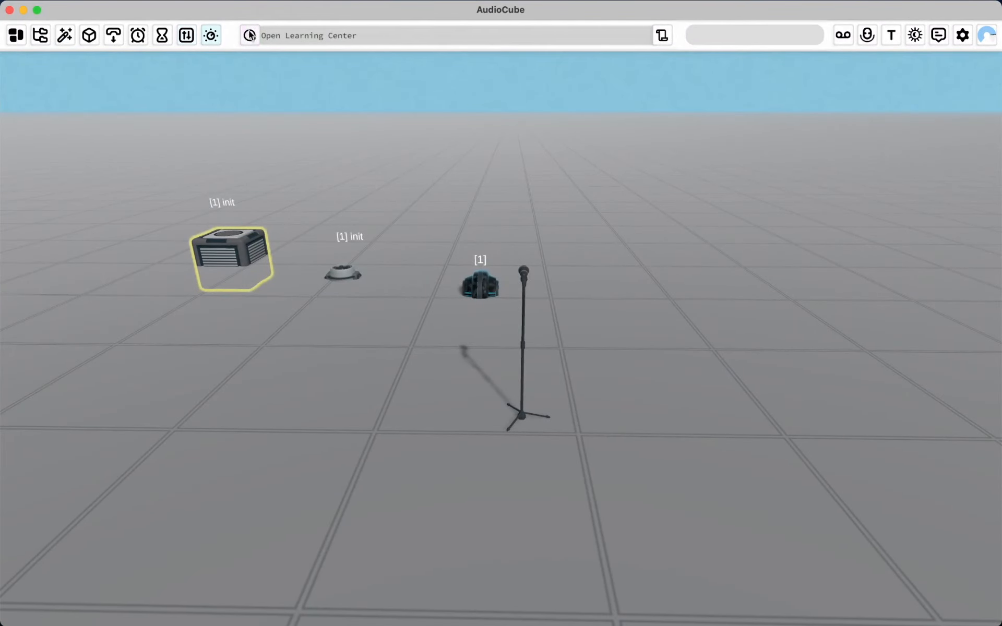
Step: Examine the message history in the information display console and close the console
{"action": "left_click", "coordinate": [663, 35]}
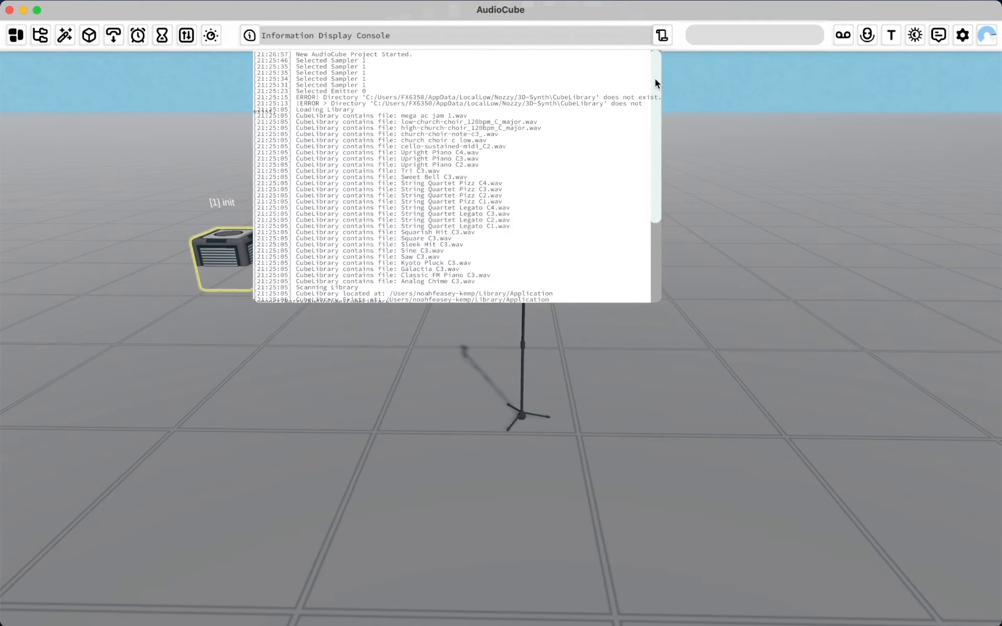
{"action": "left_click_drag", "start_coordinate": [656, 83], "coordinate": [655, 151]}
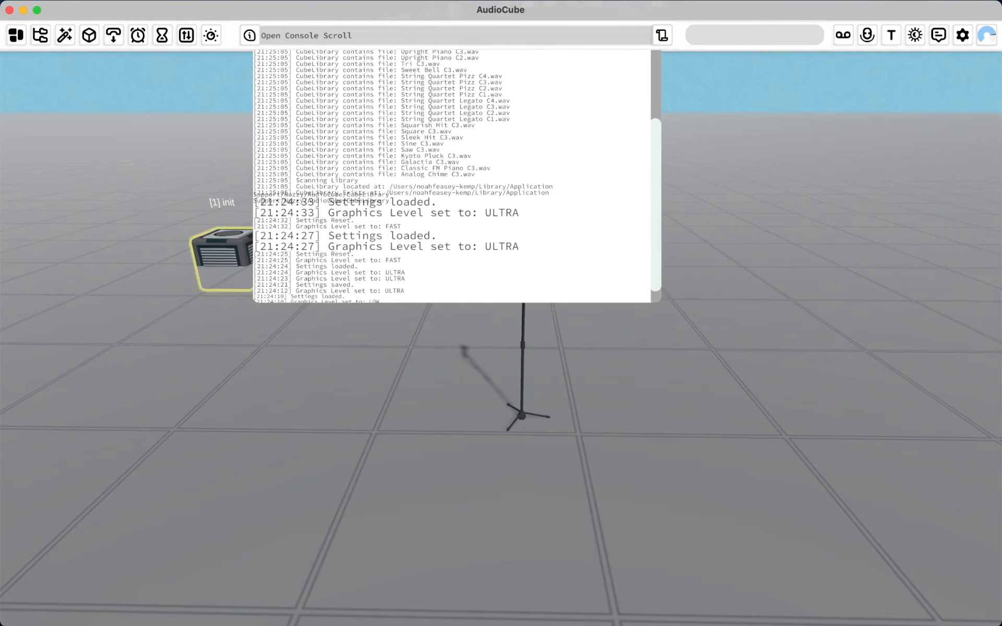
{"action": "left_click", "coordinate": [662, 35]}
{"action": "left_click", "coordinate": [663, 35]}
{"action": "scroll", "coordinate": [549, 184], "scroll_direction": "up", "scroll_amount": 2}
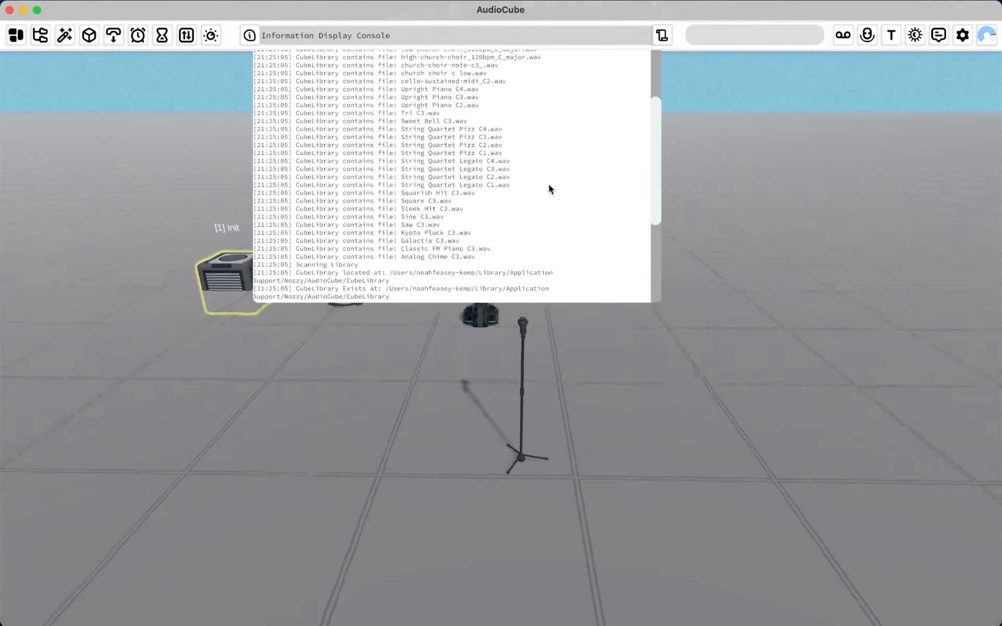
{"action": "scroll", "coordinate": [549, 184], "scroll_direction": "up", "scroll_amount": 3}
{"action": "scroll", "coordinate": [553, 286], "scroll_direction": "down", "scroll_amount": 6}
{"action": "scroll", "coordinate": [560, 153], "scroll_direction": "up", "scroll_amount": 5}
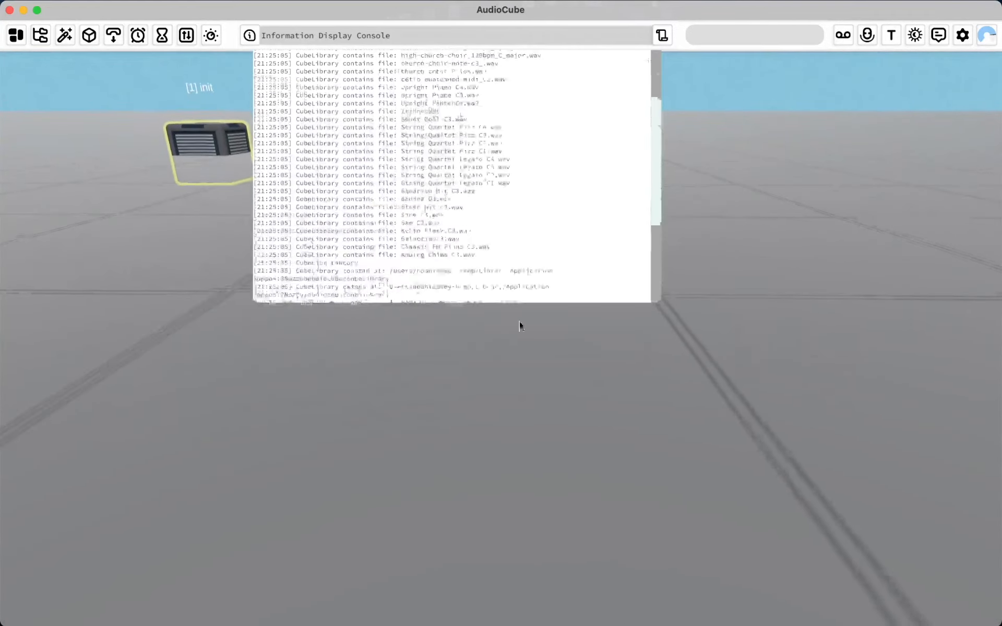
{"action": "left_click", "coordinate": [660, 38]}
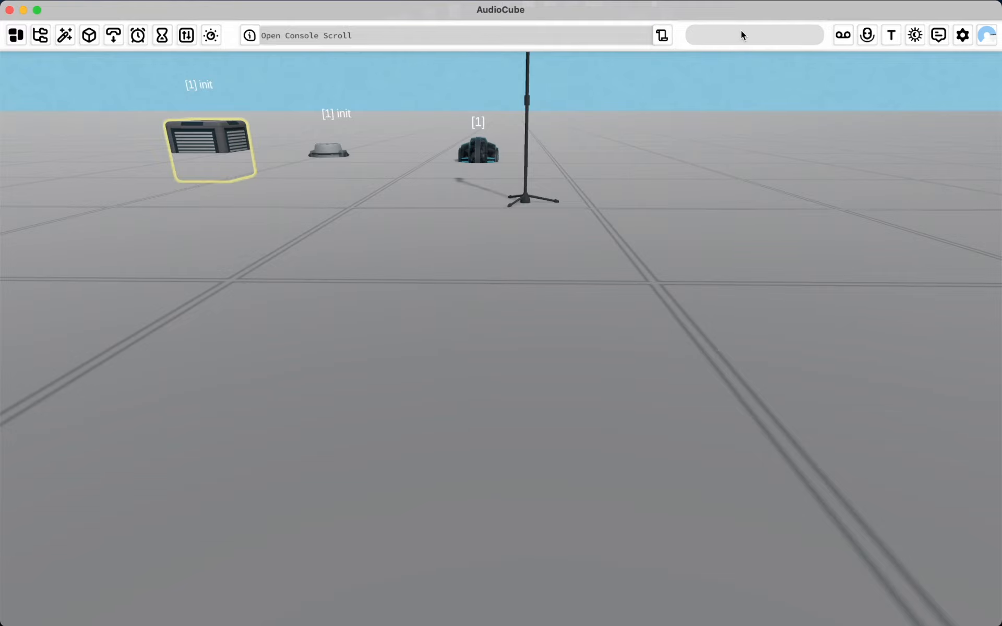
Step: Place Analog Chime C3.wav from the audio library into the scene as a new sampler
{"action": "left_click", "coordinate": [40, 35]}
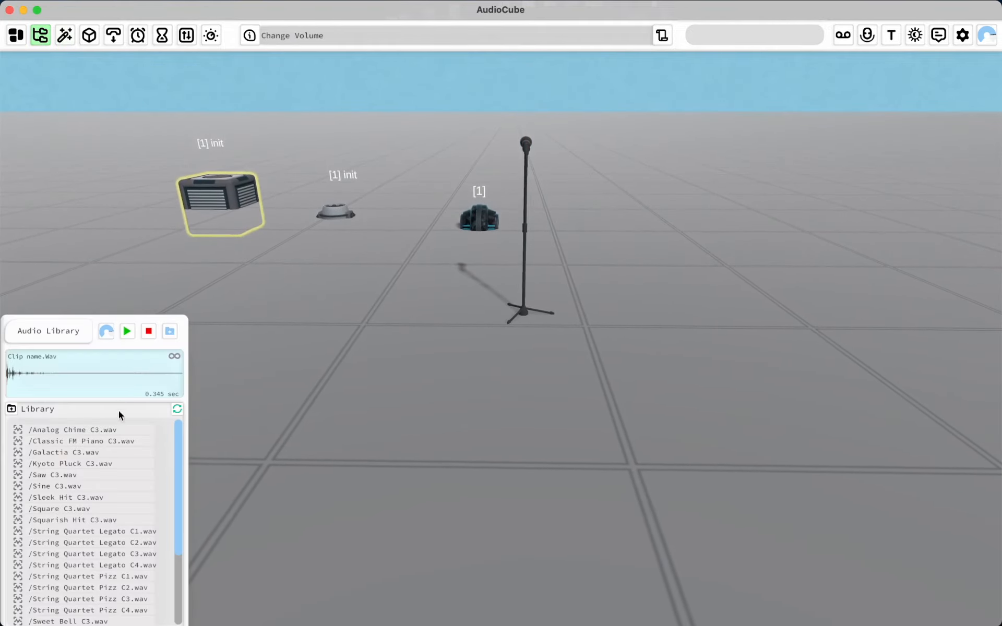
{"action": "left_click_drag", "start_coordinate": [67, 433], "coordinate": [288, 357]}
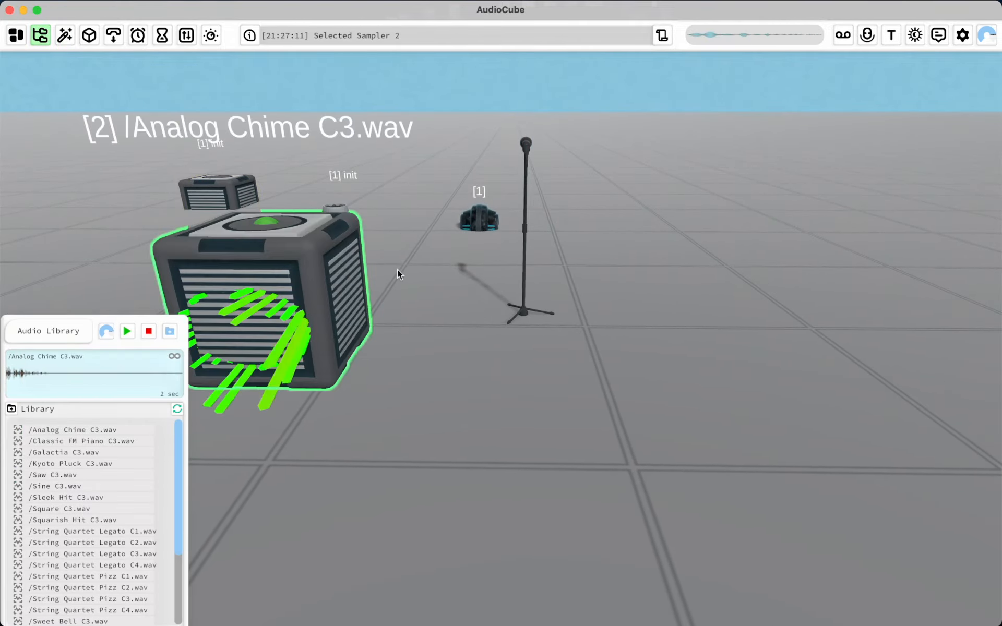
{"action": "left_click", "coordinate": [44, 39]}
{"action": "left_click", "coordinate": [306, 267]}
{"action": "key", "text": "s"}
{"action": "key", "text": "e"}
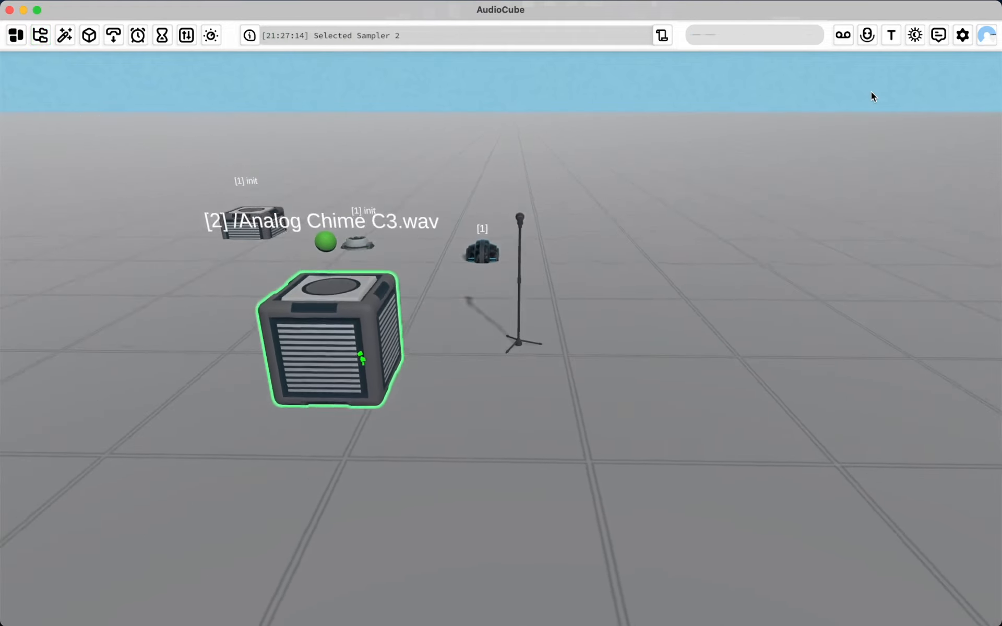
Step: Switch the mic mode to the stand microphone and start looped playback of the Analog Chime C3 sampler
{"action": "left_click", "coordinate": [867, 35]}
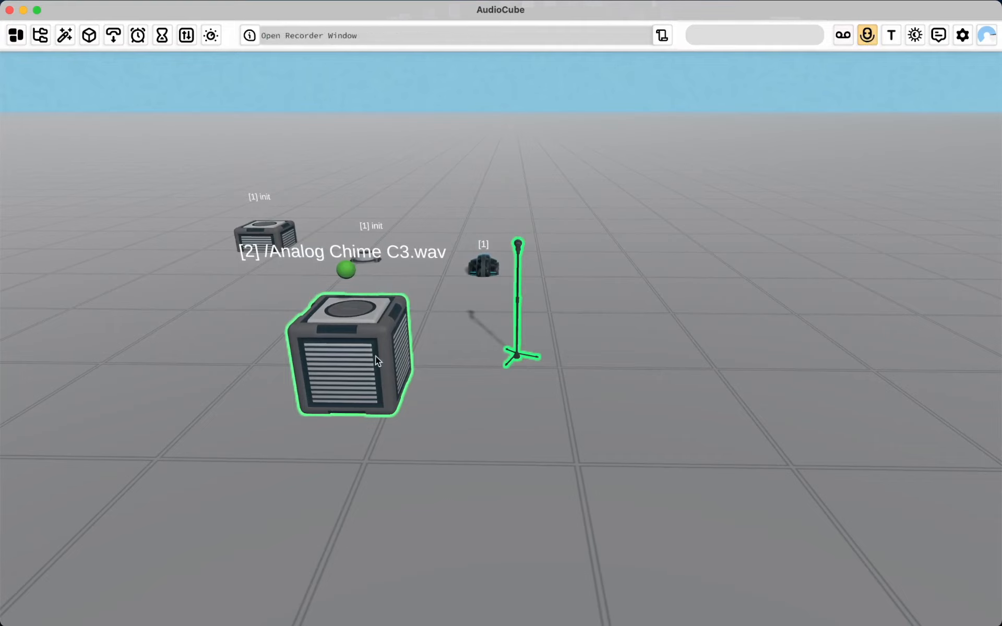
{"action": "left_click", "coordinate": [332, 360]}
{"action": "left_click", "coordinate": [81, 606]}
{"action": "left_click", "coordinate": [31, 605]}
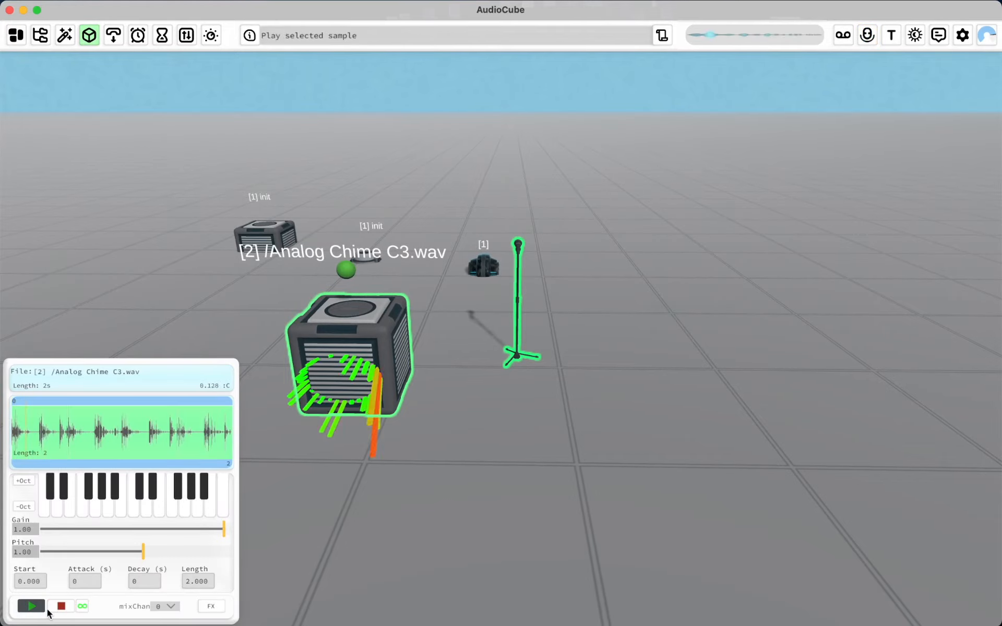
{"action": "left_click", "coordinate": [362, 383]}
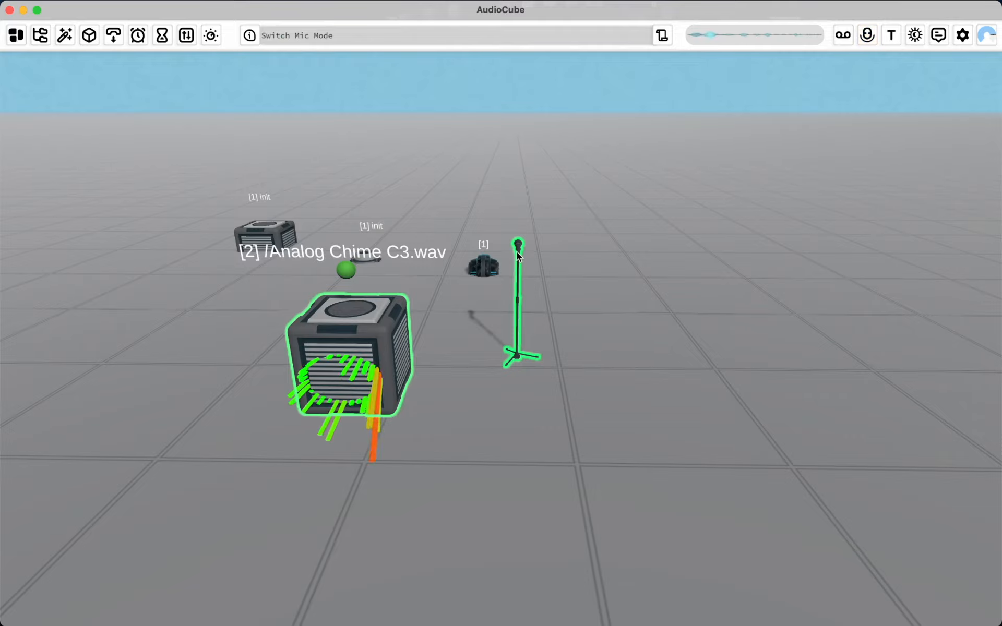
Step: Move the microphone stand across the floor, farther away from the Analog Chime C3 sampler
{"action": "left_click_drag", "start_coordinate": [516, 251], "coordinate": [697, 219]}
{"action": "key", "text": "s"}
{"action": "key", "text": "a"}
Step: Compare the on-camera and stand microphones by switching mic modes, and leave the on-camera microphone active
{"action": "left_click", "coordinate": [867, 35]}
{"action": "key", "text": "w"}
{"action": "key", "text": "a"}
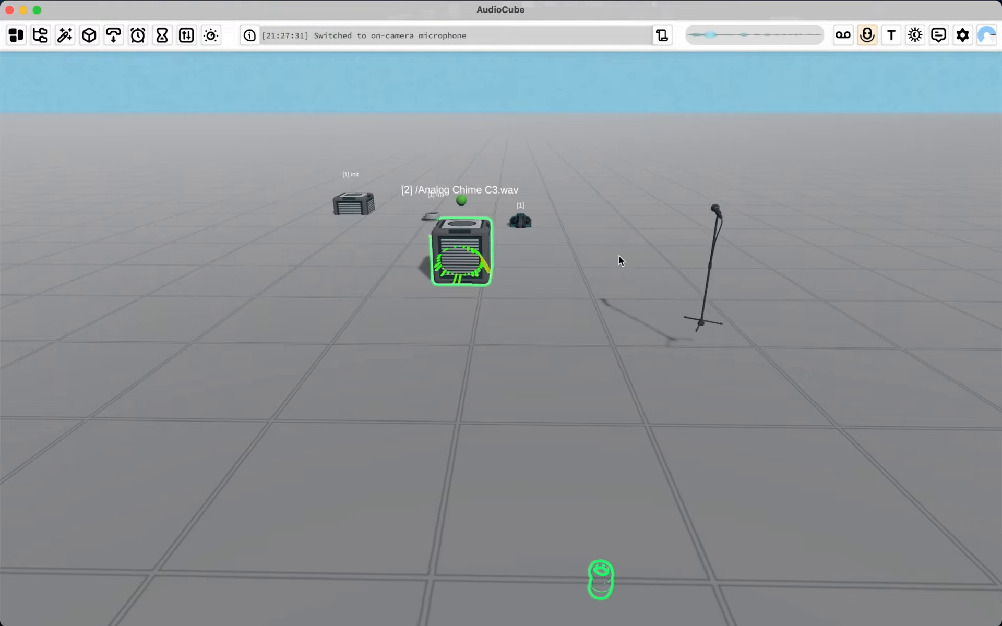
{"action": "left_click", "coordinate": [868, 36]}
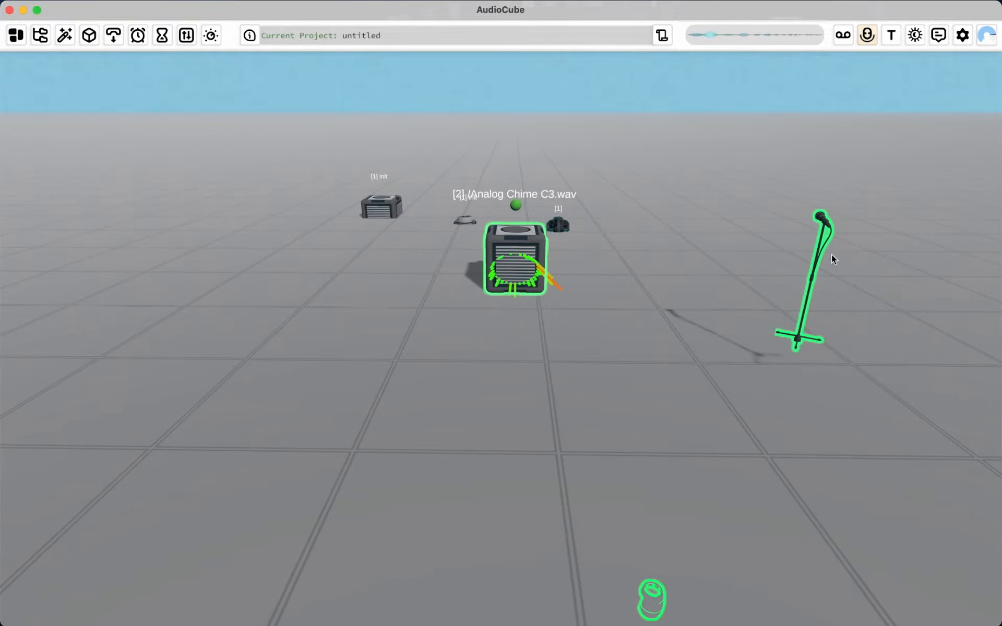
{"action": "left_click", "coordinate": [869, 35]}
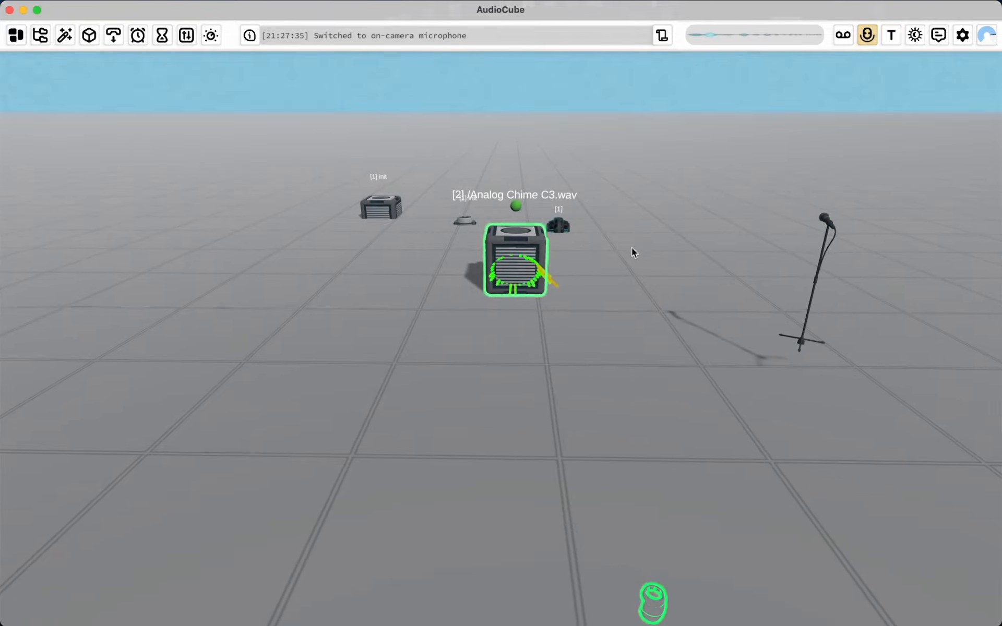
Step: Move the camera up to, around and away from the playing sampler to hear the on-camera microphone's perspective
{"action": "key", "text": "w"}
{"action": "key", "text": "w"}
{"action": "key", "text": "d"}
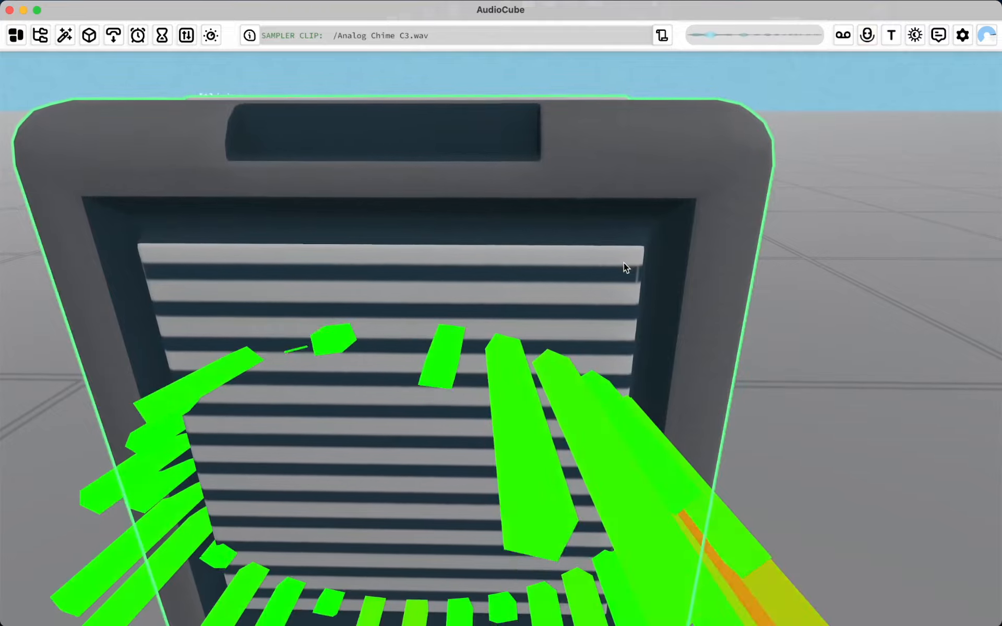
{"action": "key", "text": "d"}
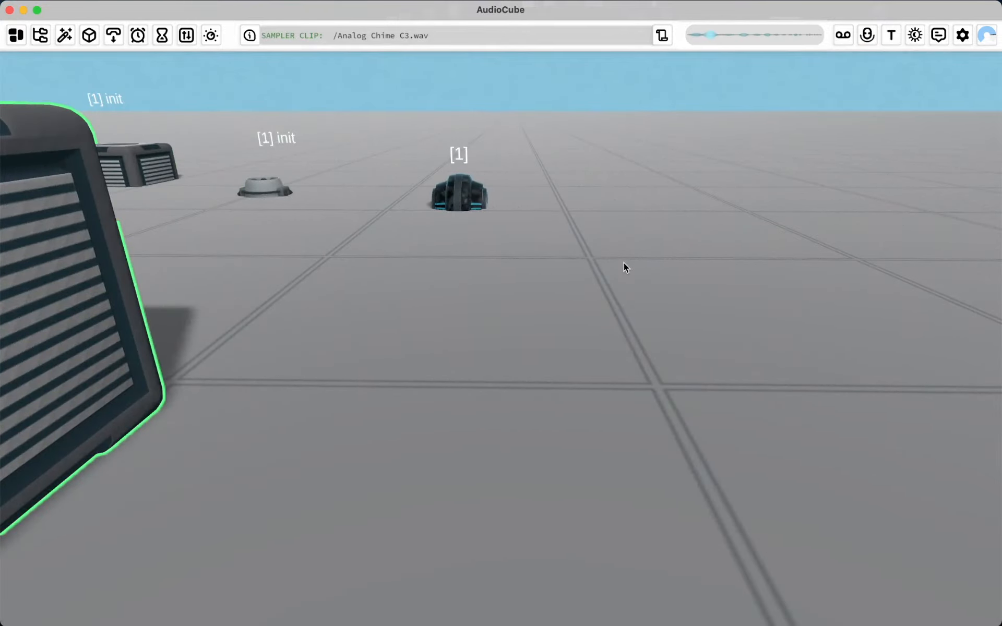
{"action": "key", "text": "a"}
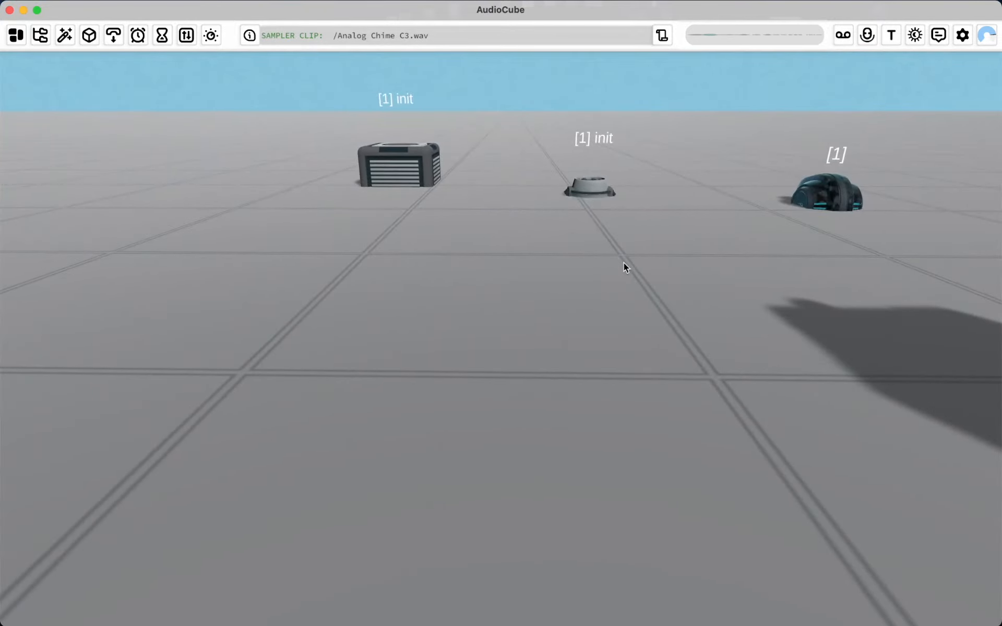
{"action": "key", "text": "s"}
{"action": "key", "text": "d"}
{"action": "key", "text": "e"}
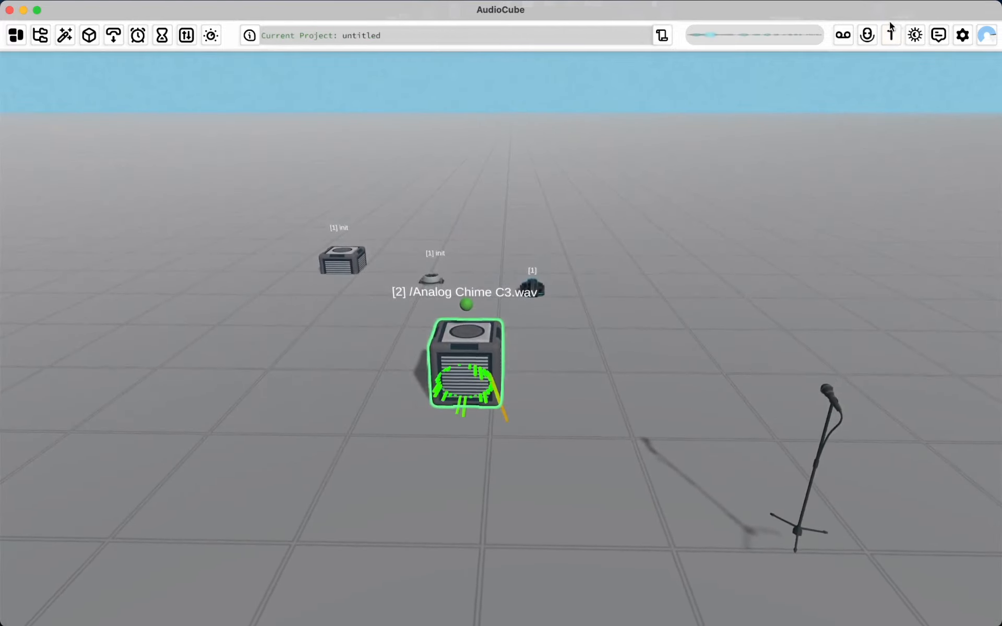
Step: Toggle the overhead text labels of the scene objects several times and leave them hidden
{"action": "left_click", "coordinate": [889, 32]}
{"action": "left_click", "coordinate": [891, 34]}
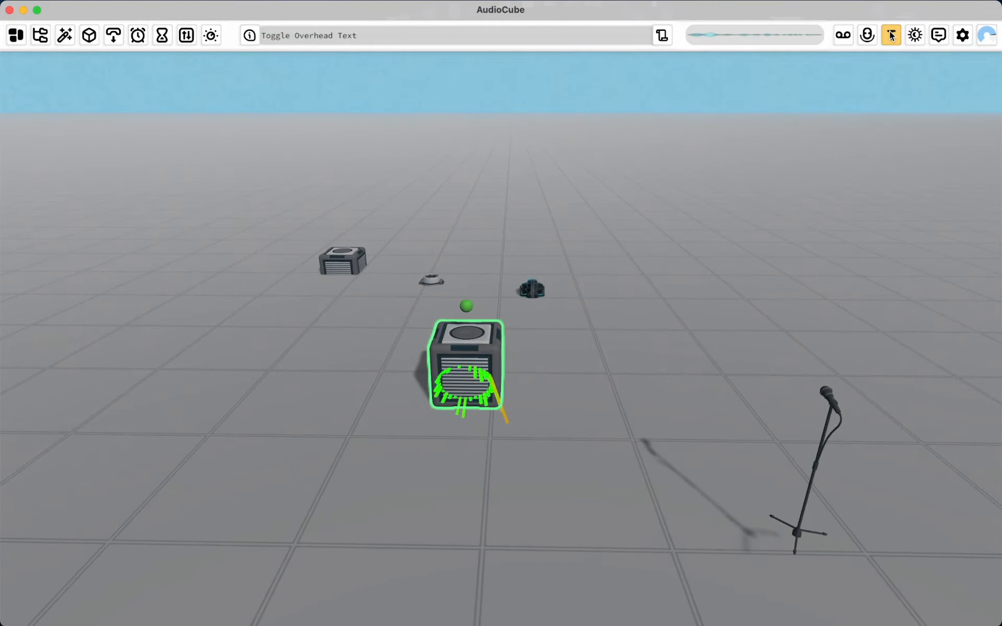
{"action": "left_click", "coordinate": [891, 35]}
{"action": "left_click", "coordinate": [891, 34]}
{"action": "left_click", "coordinate": [891, 35]}
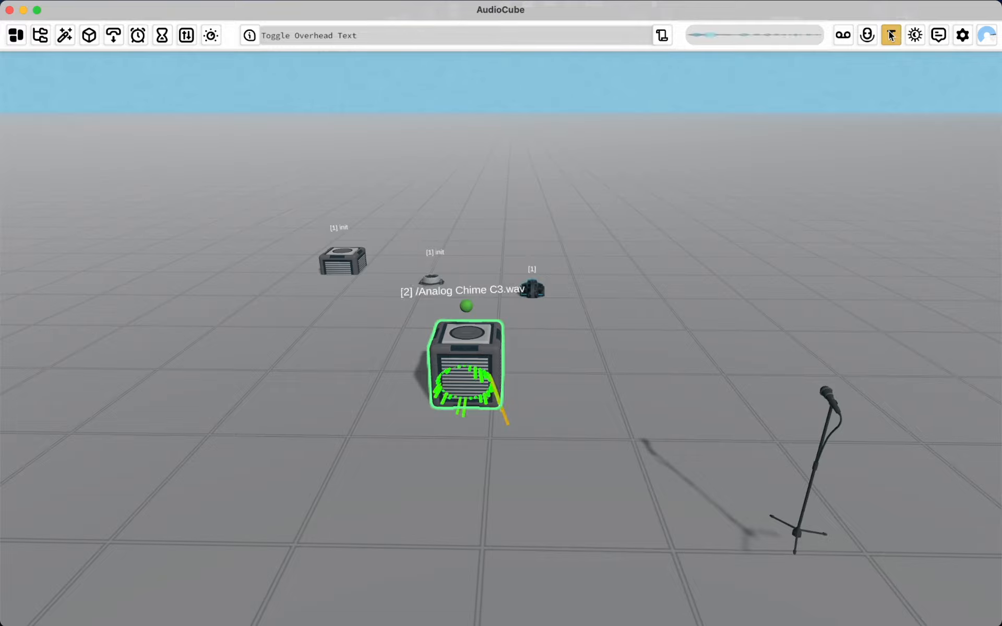
{"action": "key", "text": "a"}
{"action": "left_click", "coordinate": [890, 34]}
{"action": "key", "text": "d"}
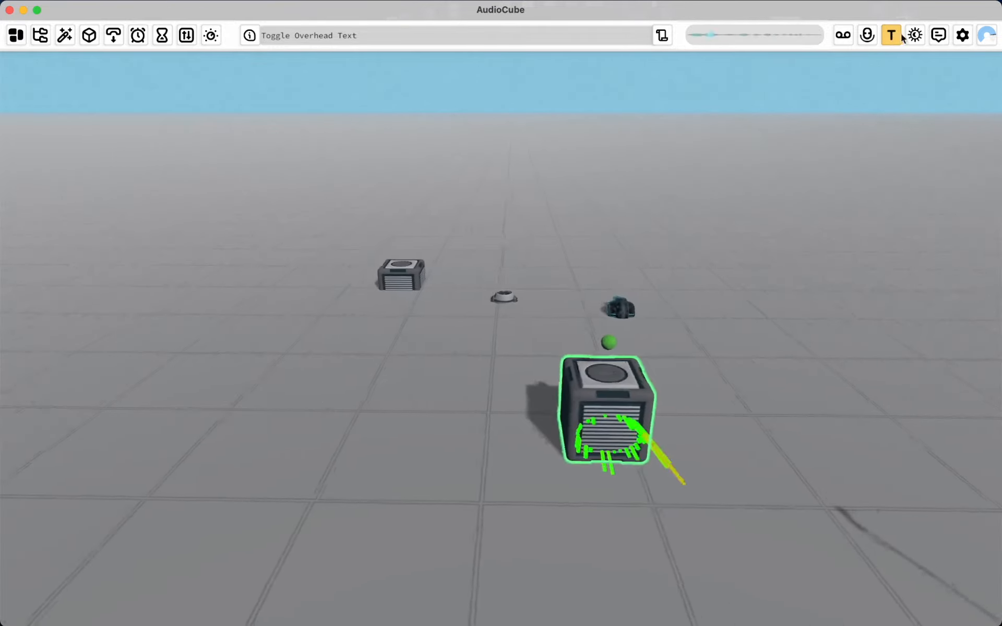
Step: Toggle the interface between dark and light mode, finishing in light mode
{"action": "left_click", "coordinate": [914, 35]}
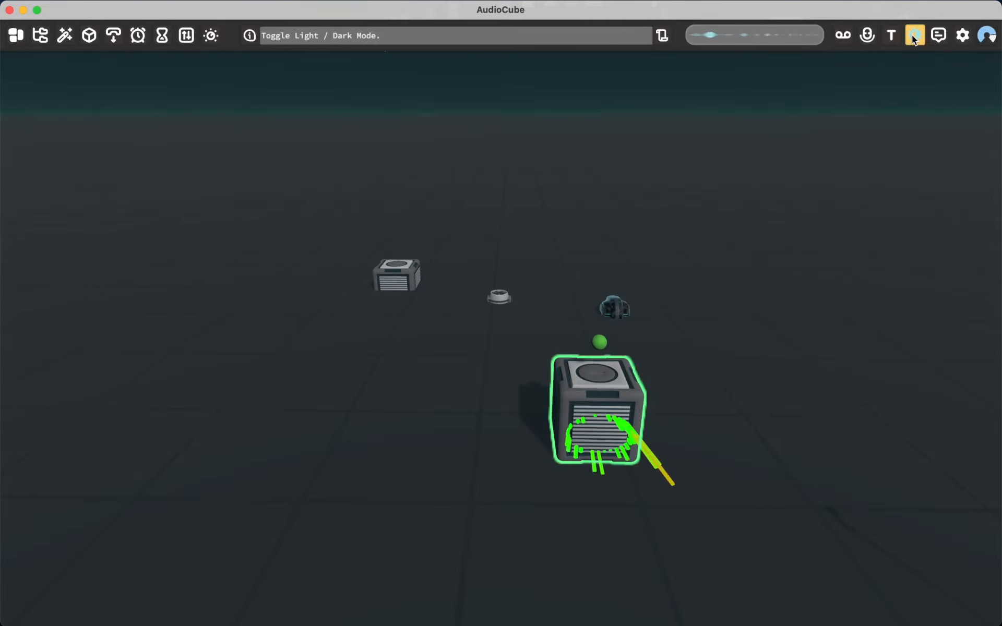
{"action": "left_click", "coordinate": [914, 35]}
{"action": "left_click", "coordinate": [914, 35]}
{"action": "left_click", "coordinate": [914, 35]}
{"action": "left_click", "coordinate": [913, 35]}
{"action": "left_click", "coordinate": [914, 35]}
Step: Open the AudioCube contact page, highlight the support email address, and close the page
{"action": "left_click", "coordinate": [938, 35]}
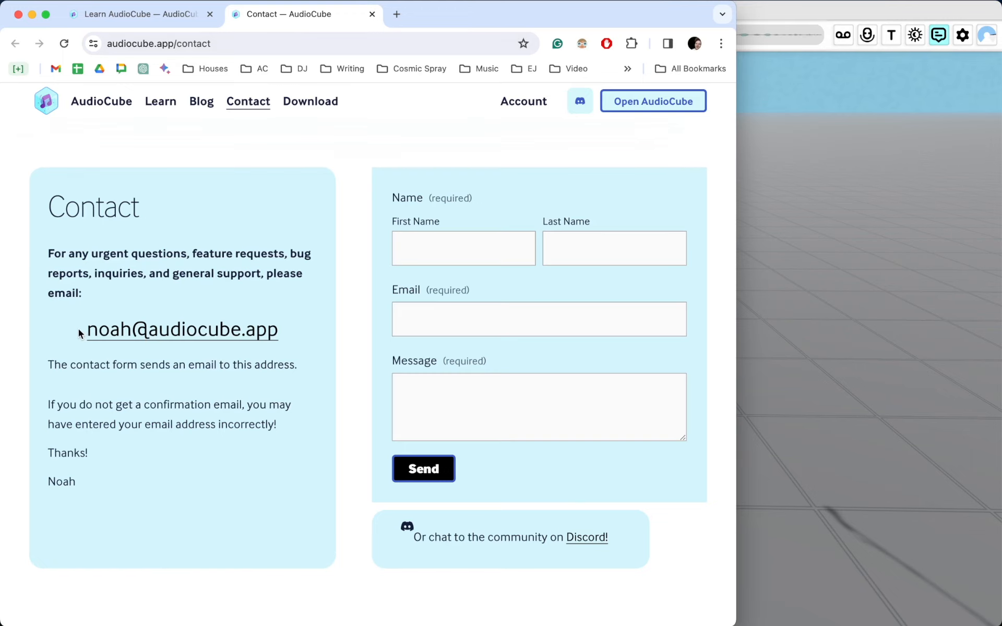
{"action": "left_click_drag", "start_coordinate": [79, 333], "coordinate": [318, 334]}
{"action": "key", "text": "super+w"}
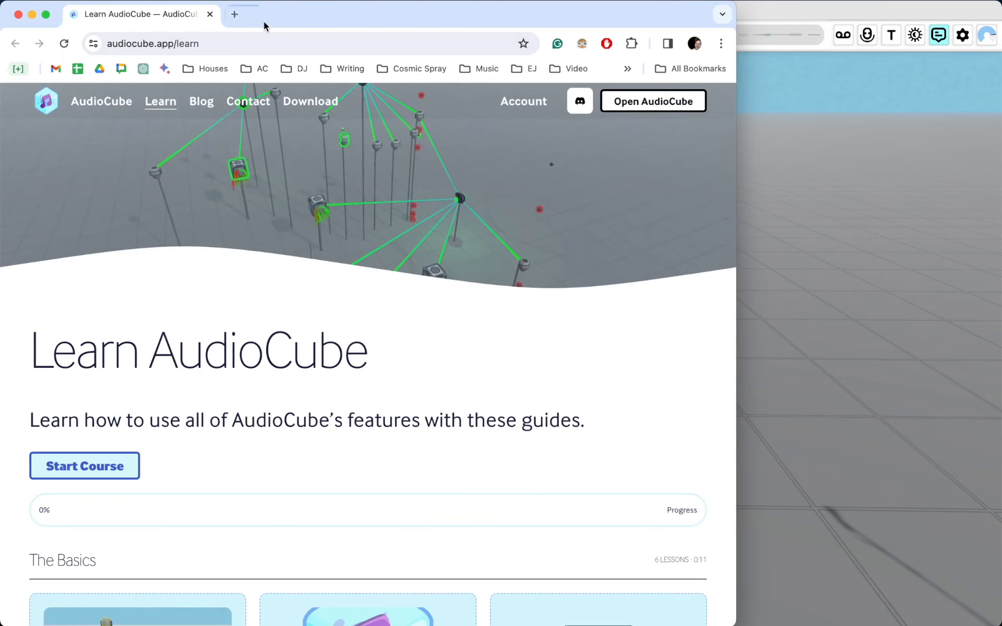
Step: Return to AudioCube from the web page, view the keyboard shortcuts in the settings, and close the settings
{"action": "key", "text": "super+w"}
{"action": "left_click", "coordinate": [953, 40]}
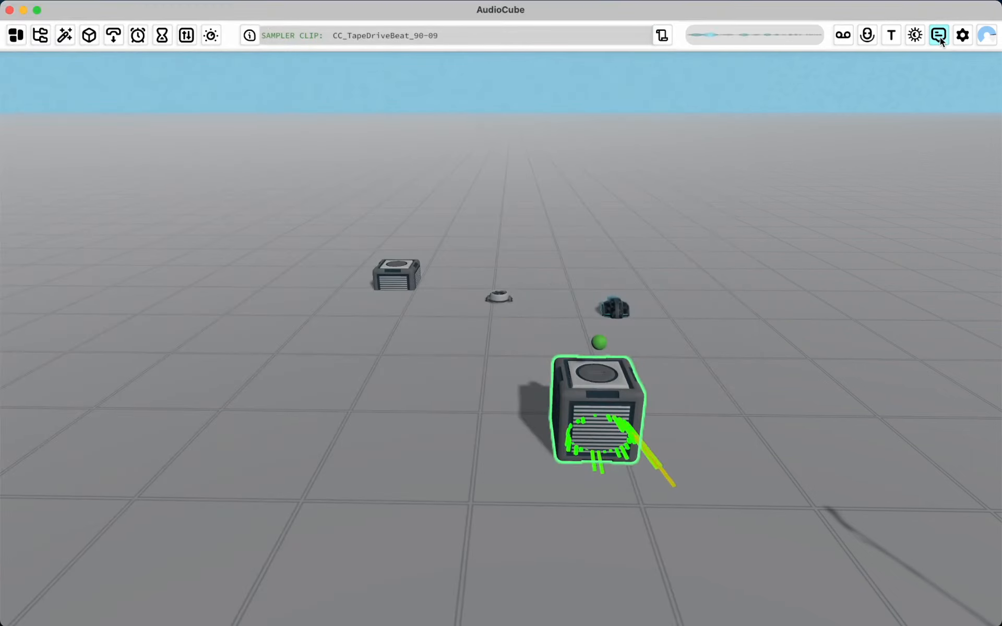
{"action": "left_click", "coordinate": [956, 36]}
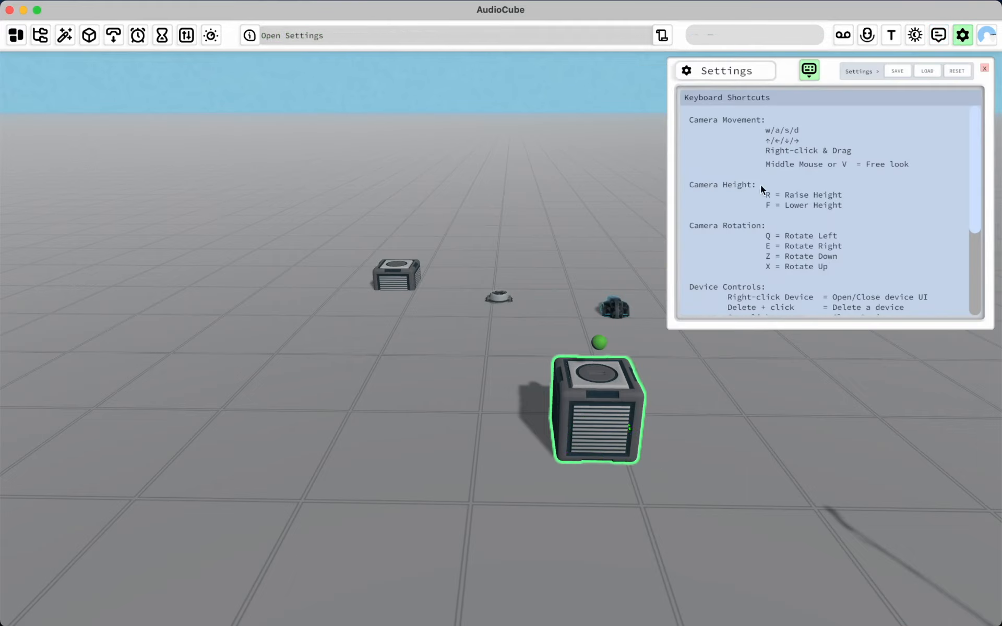
{"action": "left_click", "coordinate": [811, 71]}
{"action": "left_click", "coordinate": [963, 36]}
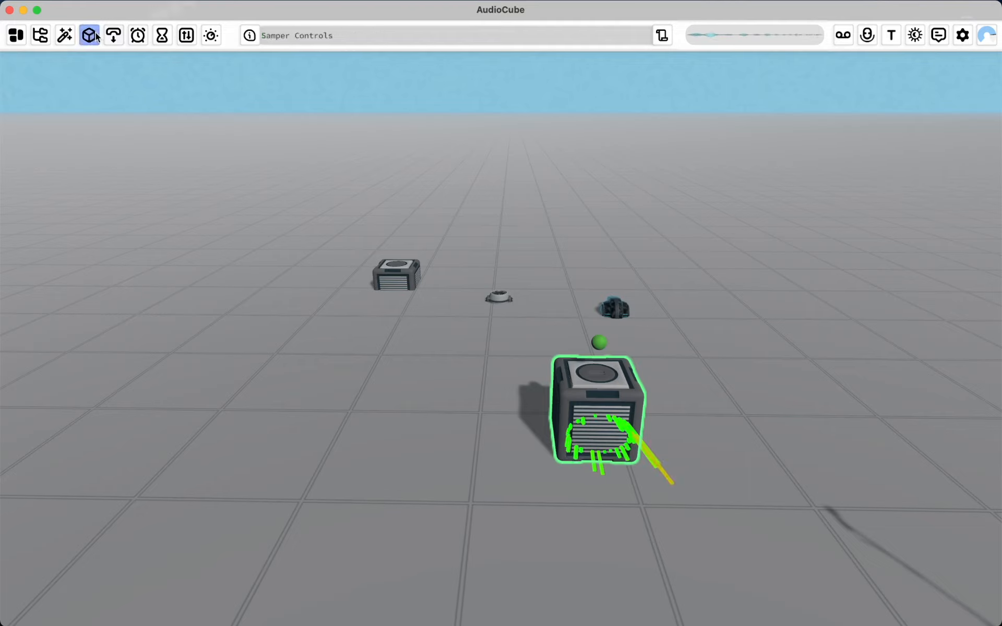
Step: Show and hide the audio library, device creator and sampler controls one after another with their number shortcuts
{"action": "key", "text": "2"}
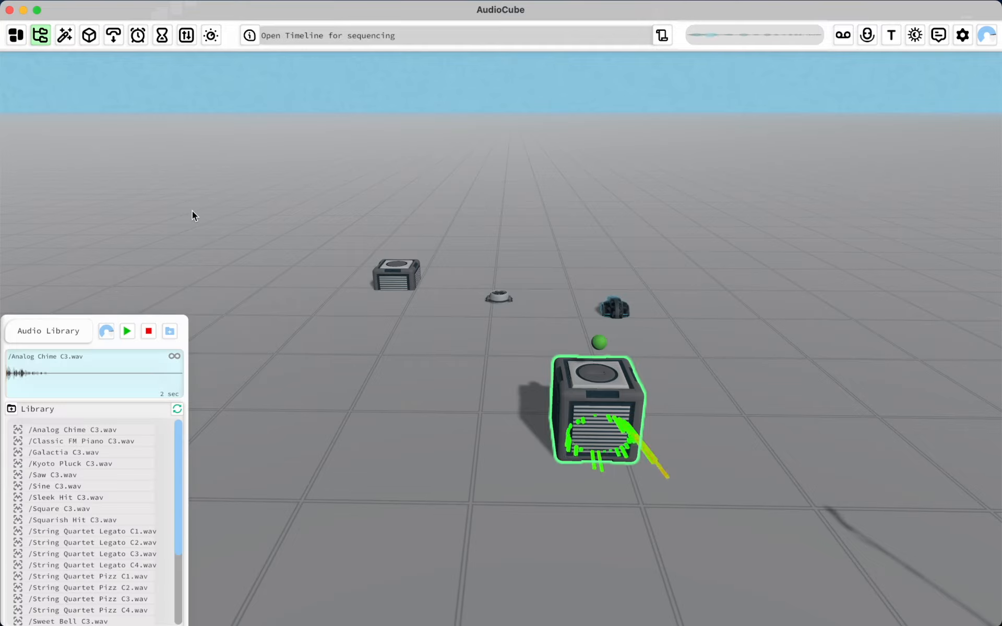
{"action": "key", "text": "2"}
{"action": "key", "text": "3"}
{"action": "key", "text": "3"}
{"action": "key", "text": "4"}
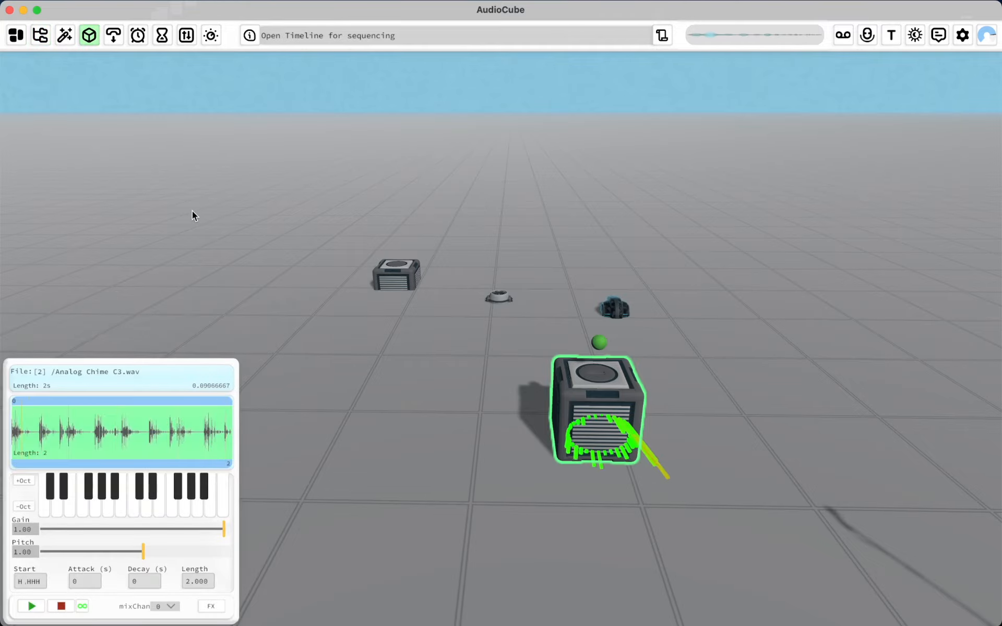
{"action": "key", "text": "4"}
Step: Show and hide the emitter controls, ticker controls and timeline one after another with their number shortcuts
{"action": "key", "text": "5"}
{"action": "key", "text": "5"}
{"action": "key", "text": "6"}
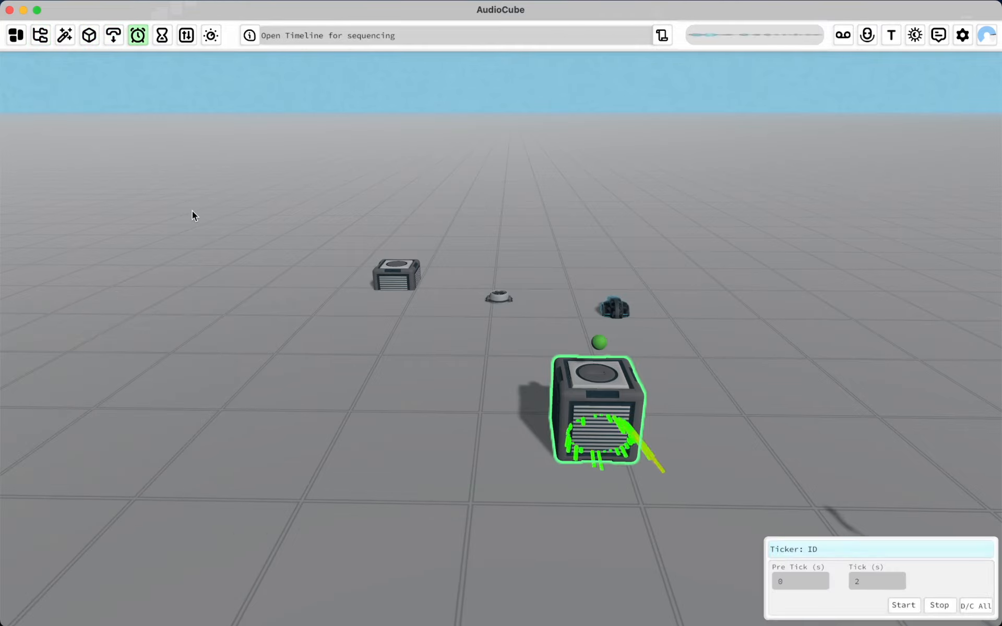
{"action": "key", "text": "6"}
{"action": "key", "text": "7"}
{"action": "key", "text": "7"}
Step: Toggle the mixer several times and the Master Rack once with their number shortcuts, leaving both hidden
{"action": "key", "text": "8"}
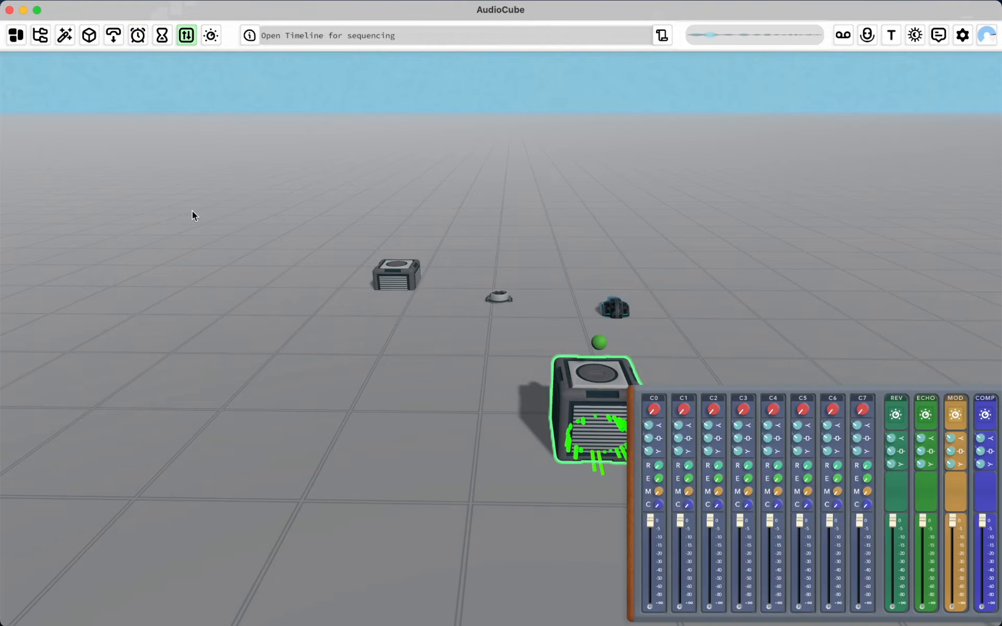
{"action": "key", "text": "8"}
{"action": "key", "text": "8"}
{"action": "key", "text": "8"}
{"action": "key", "text": "8"}
{"action": "key", "text": "8"}
{"action": "key", "text": "9"}
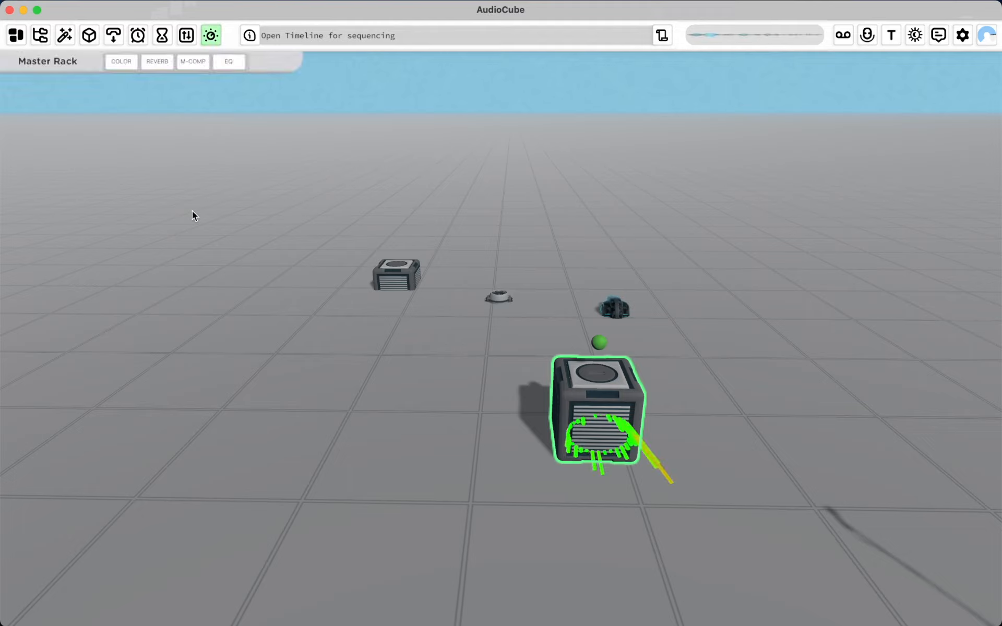
{"action": "key", "text": "9"}
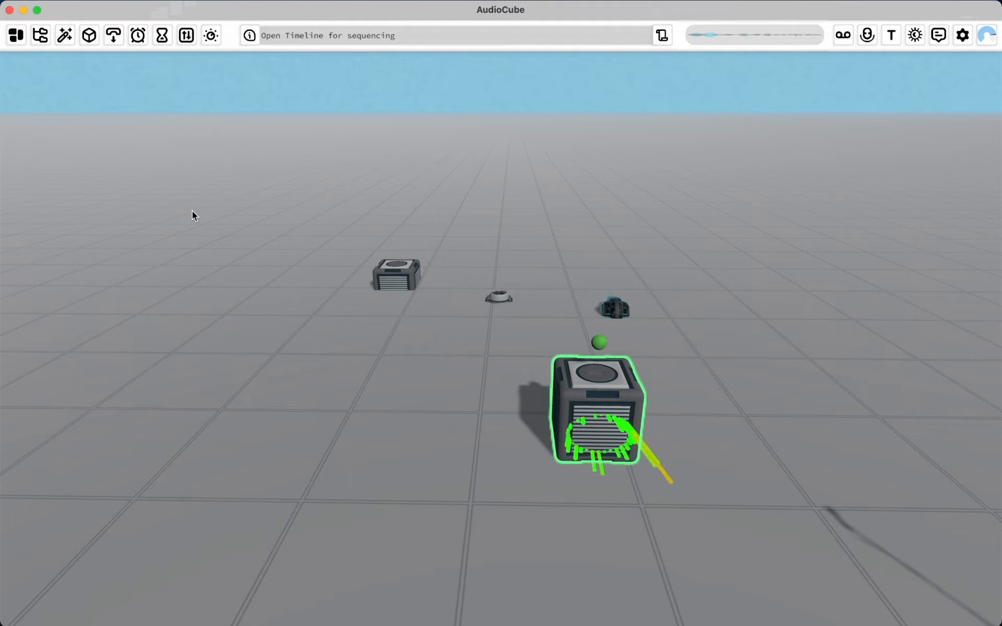
{"action": "key", "text": "0"}
{"action": "key", "text": "0"}
{"action": "key", "text": "0"}
{"action": "key", "text": "0"}
{"action": "key", "text": "d"}
{"action": "double_click", "coordinate": [546, 412]}
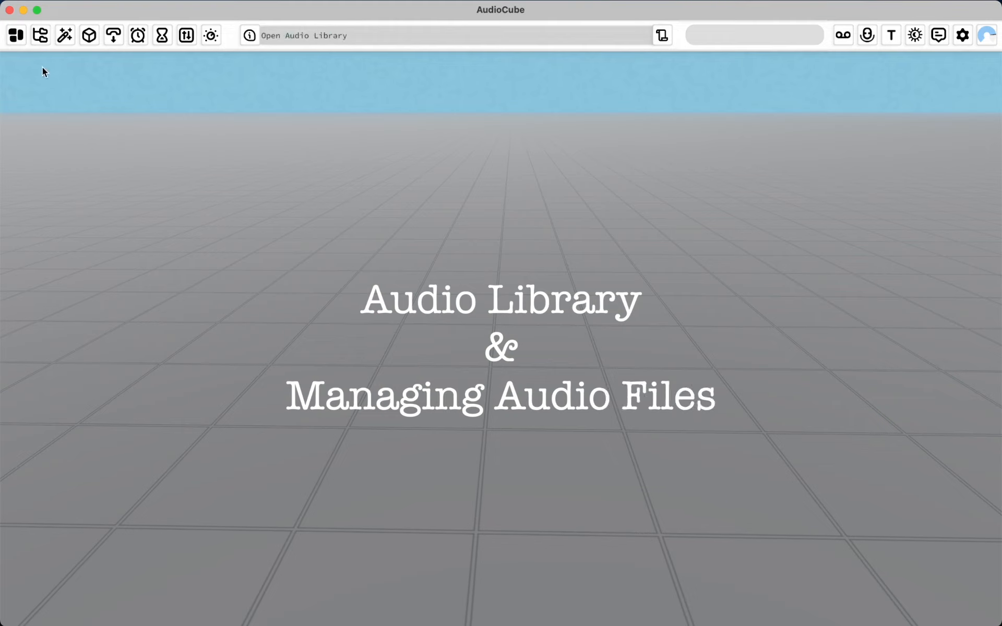
Step: Show the Audio Library and move its window upward so the Project Files section is fully on screen
{"action": "left_click", "coordinate": [42, 36]}
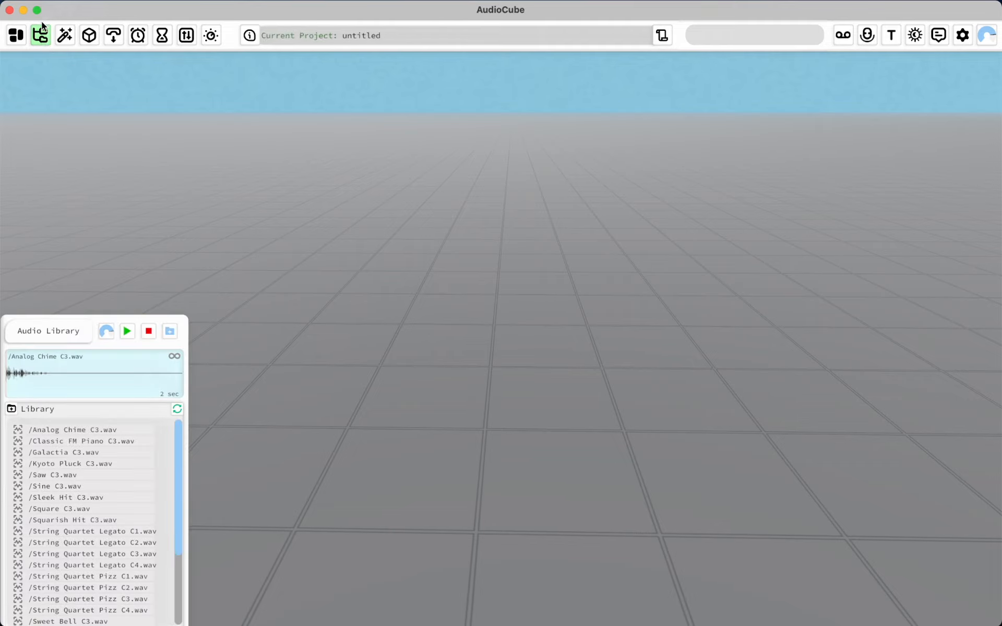
{"action": "left_click", "coordinate": [43, 31]}
{"action": "left_click", "coordinate": [44, 32]}
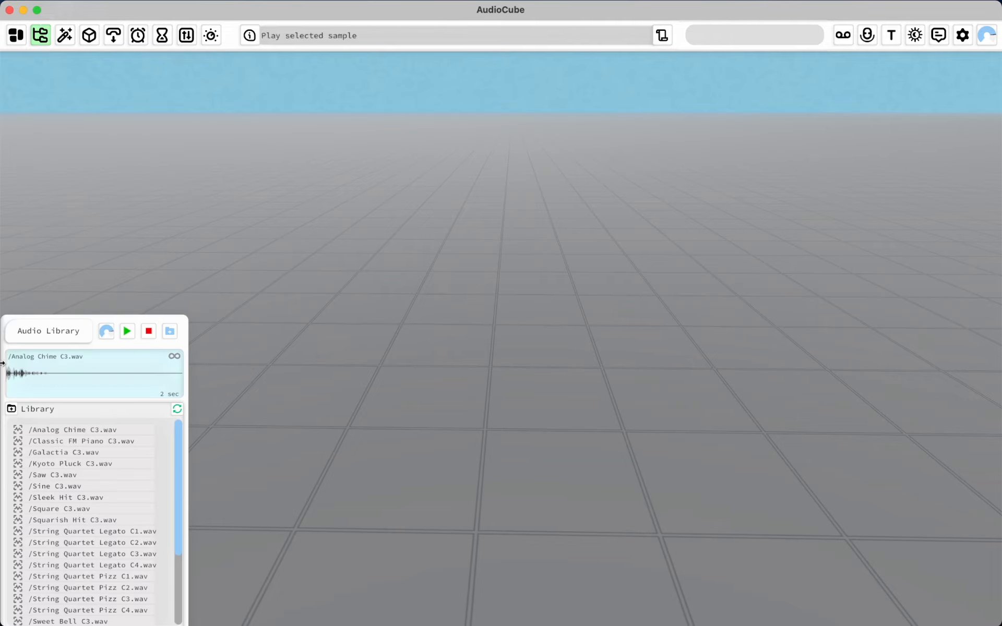
{"action": "left_click_drag", "start_coordinate": [56, 334], "coordinate": [77, 221]}
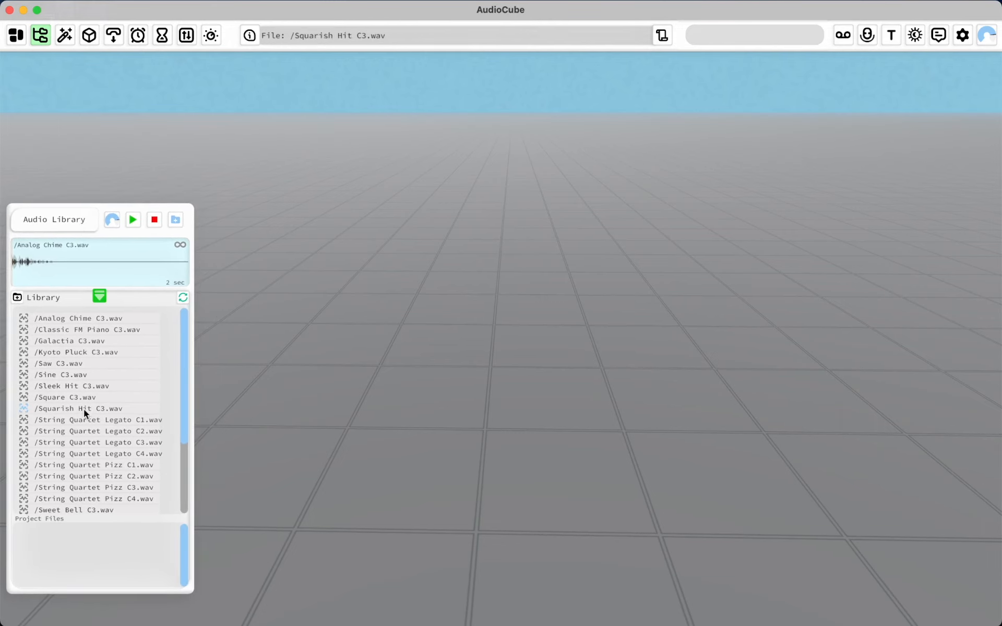
Step: Preview the String Quartet Legato C3.wav and Classic FM Piano C3.wav library samples
{"action": "left_click_drag", "start_coordinate": [183, 416], "coordinate": [192, 297]}
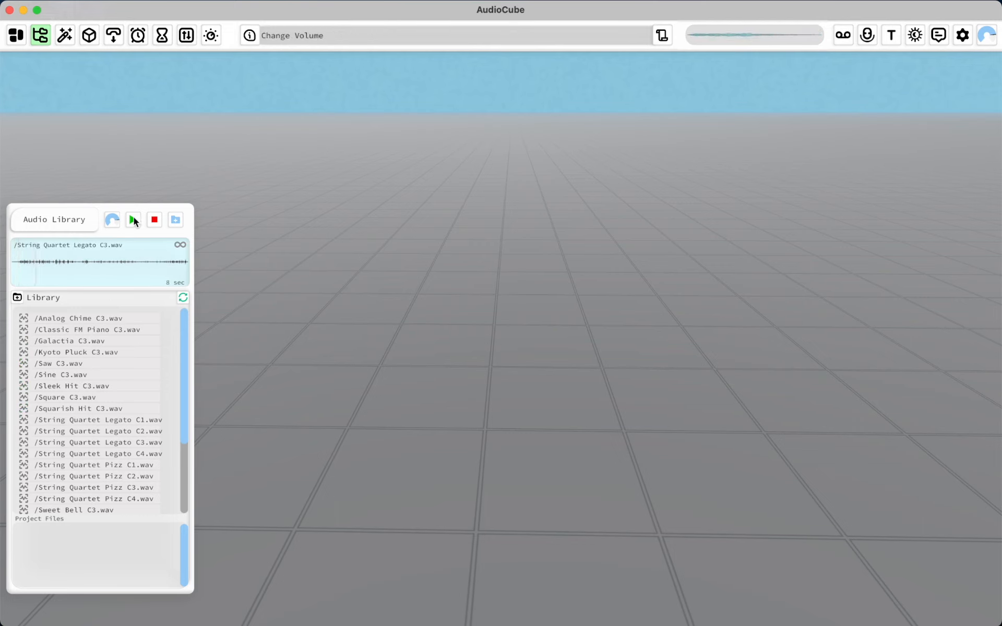
{"action": "left_click", "coordinate": [154, 219]}
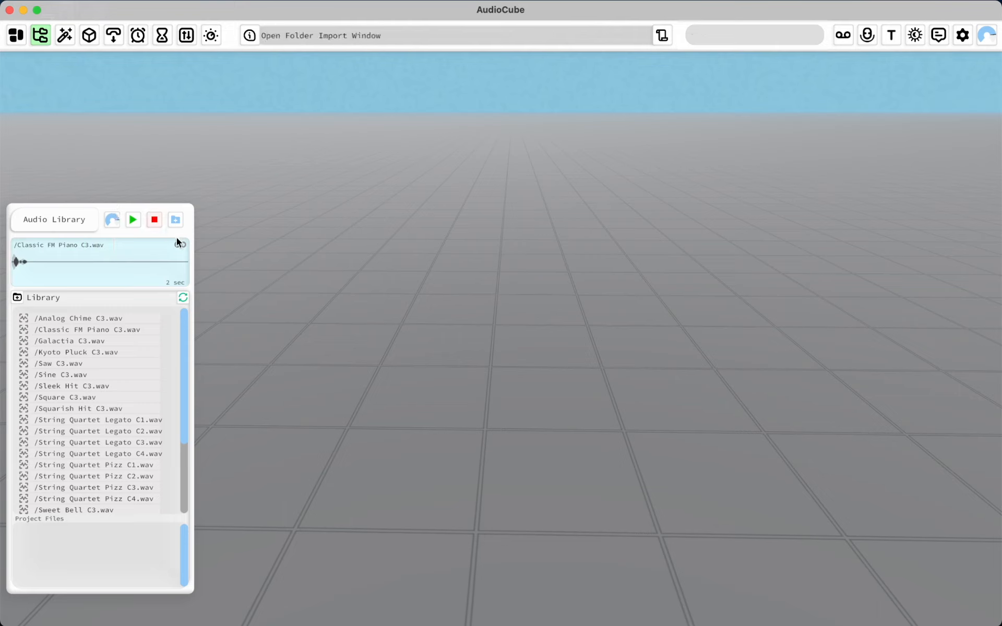
{"action": "left_click", "coordinate": [134, 220]}
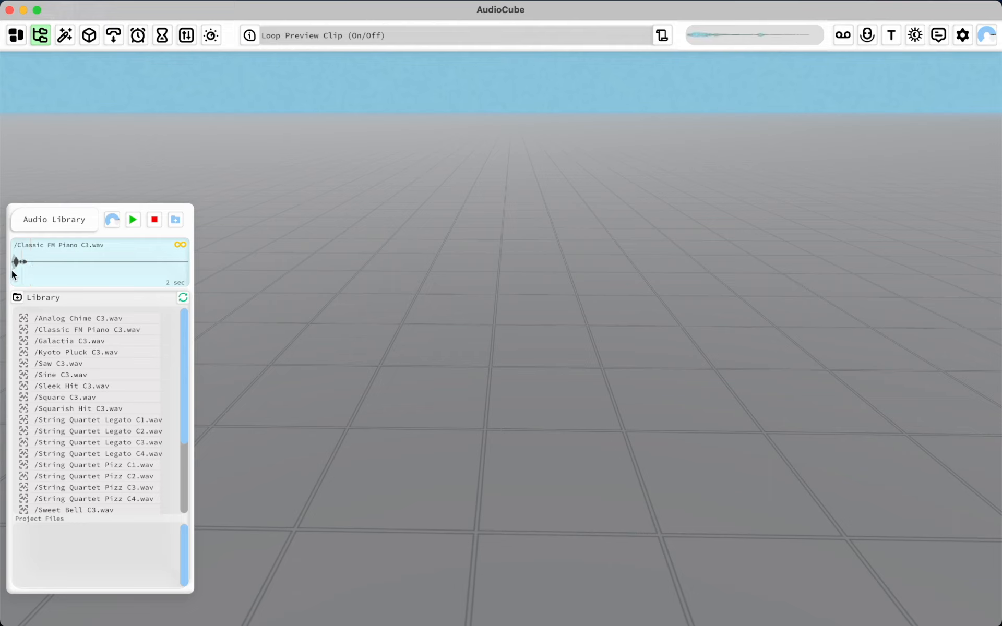
Step: Preview String Quartet Pizz C3.wav and Legato C4.wav looped, jump to an earlier point in the Legato waveform, and stop playback
{"action": "left_click", "coordinate": [74, 488]}
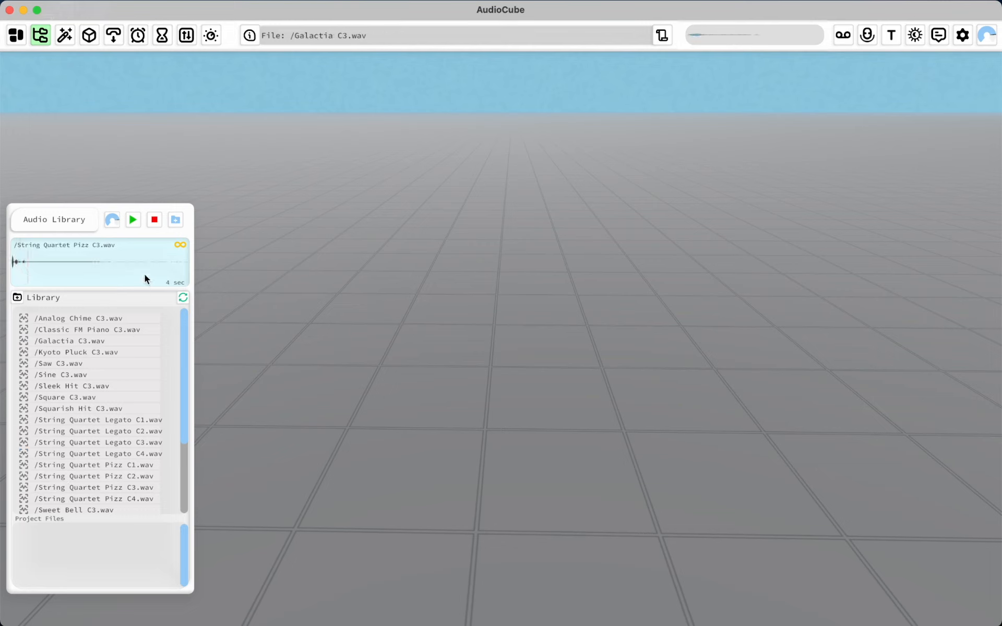
{"action": "left_click", "coordinate": [74, 454]}
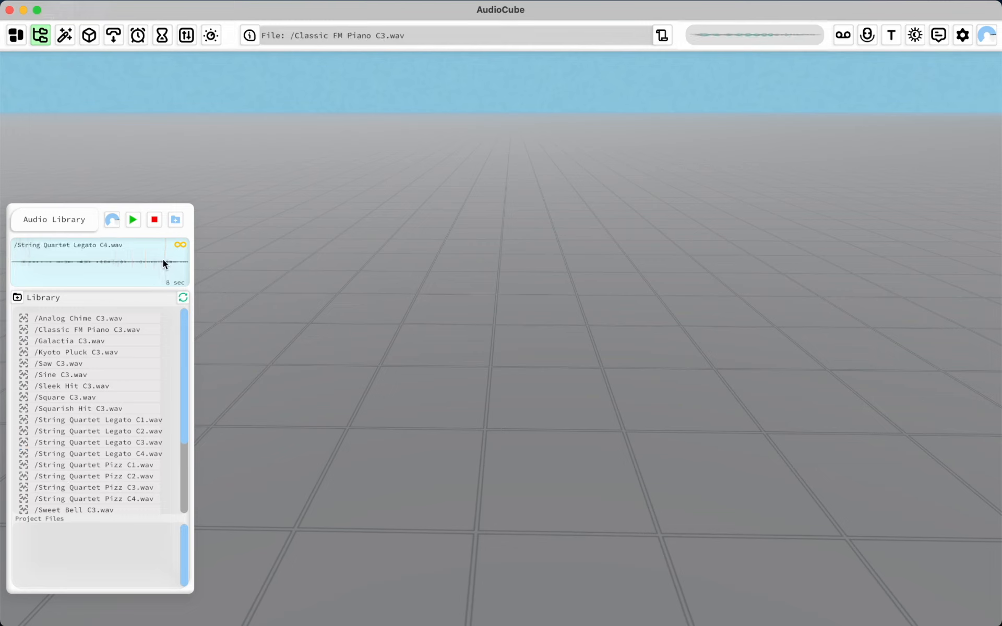
{"action": "left_click", "coordinate": [98, 264]}
{"action": "left_click", "coordinate": [151, 218]}
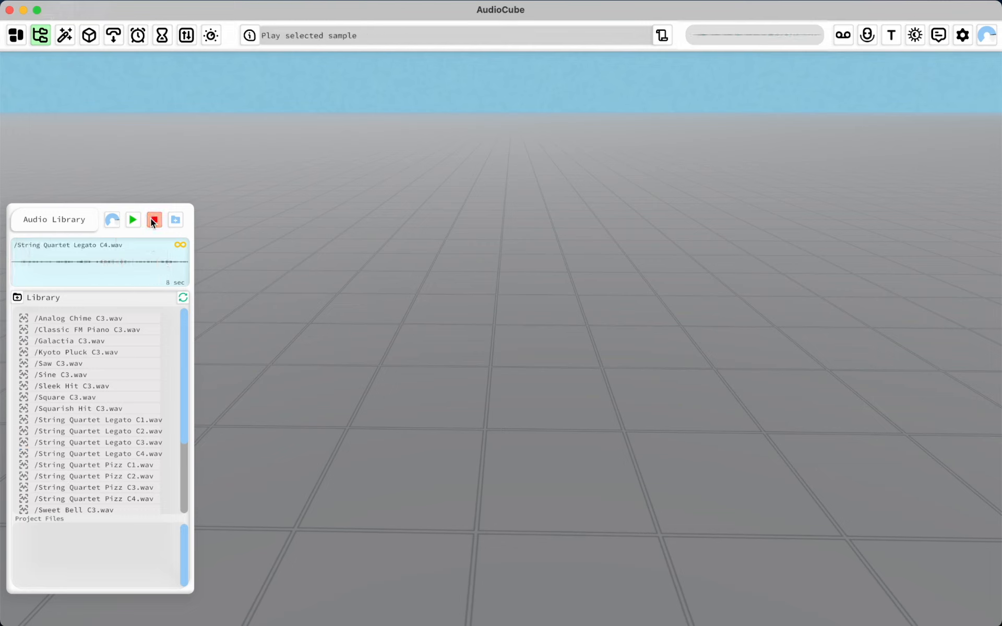
Step: Open the CubeLibrary folder in Finder, view its parent AudioCube folder, and return to the sample files
{"action": "left_click", "coordinate": [17, 299]}
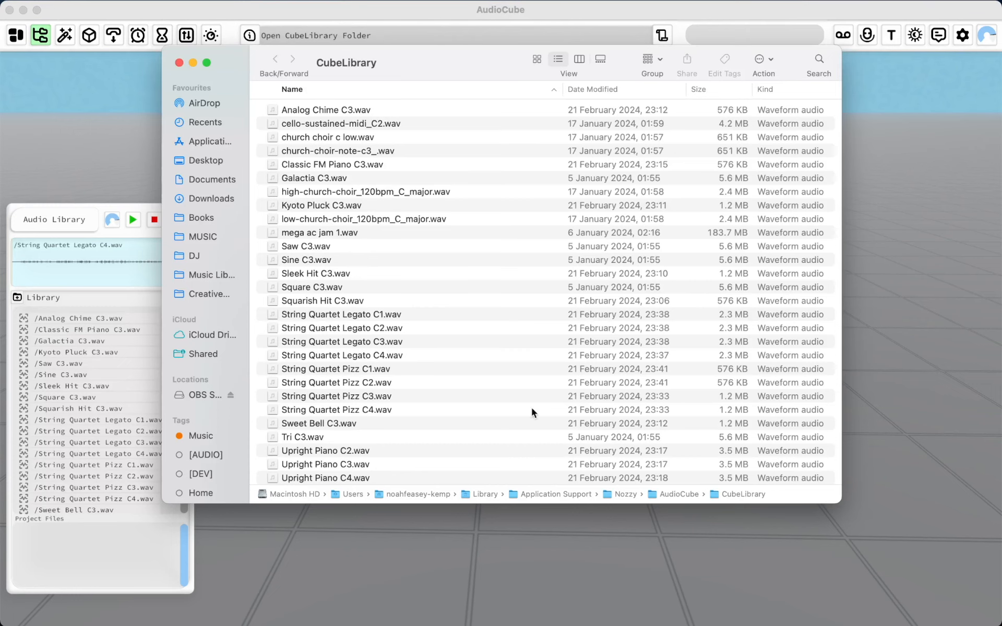
{"action": "double_click", "coordinate": [681, 494]}
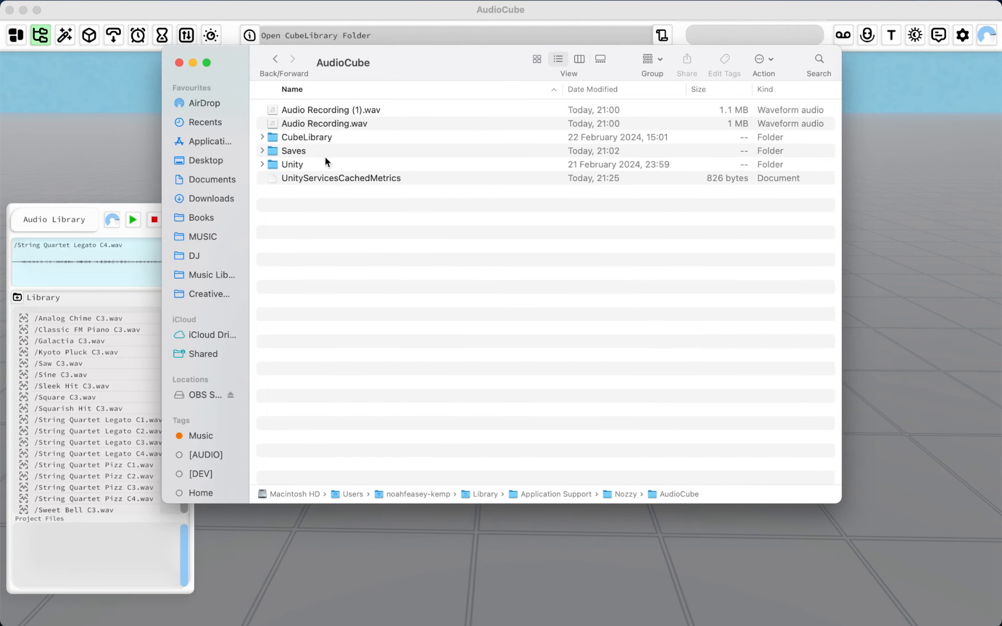
{"action": "double_click", "coordinate": [312, 139]}
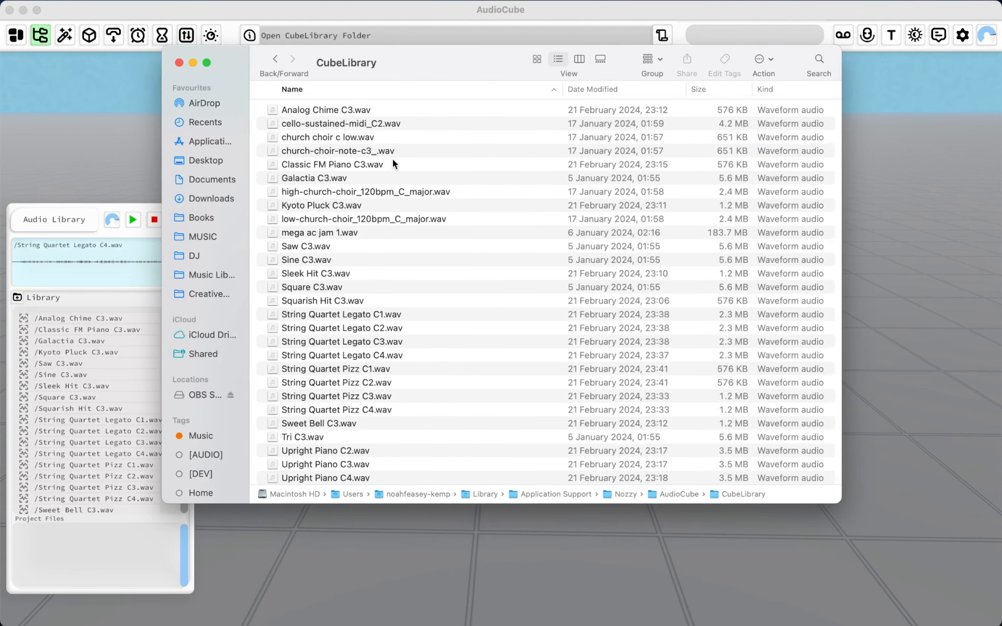
{"action": "scroll", "coordinate": [393, 159], "scroll_direction": "down", "scroll_amount": 1}
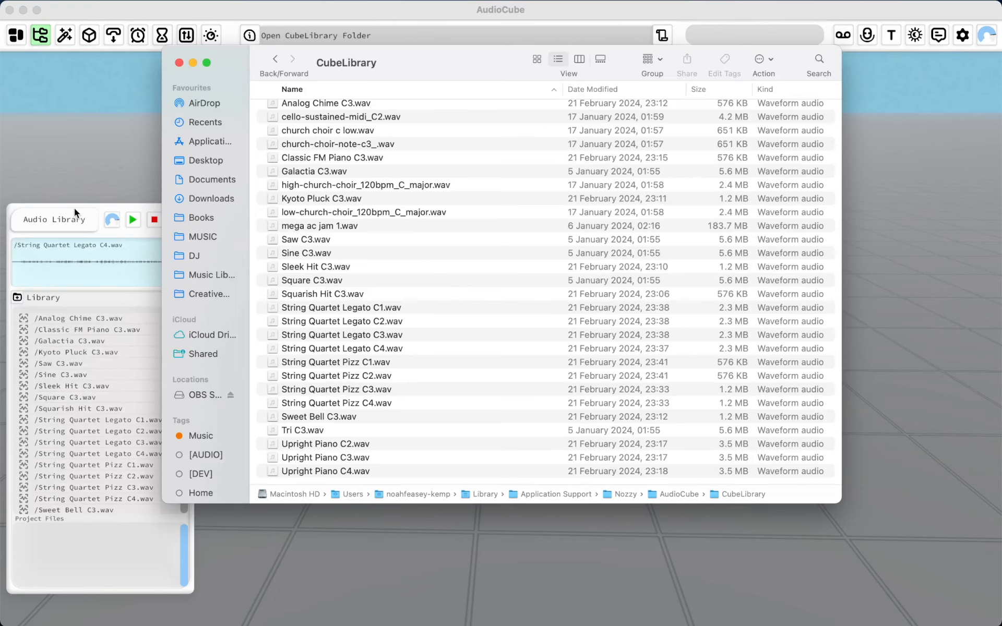
Step: Switch back to AudioCube, refresh the audio library, and look through its file list
{"action": "left_click", "coordinate": [114, 237]}
{"action": "left_click", "coordinate": [183, 297]}
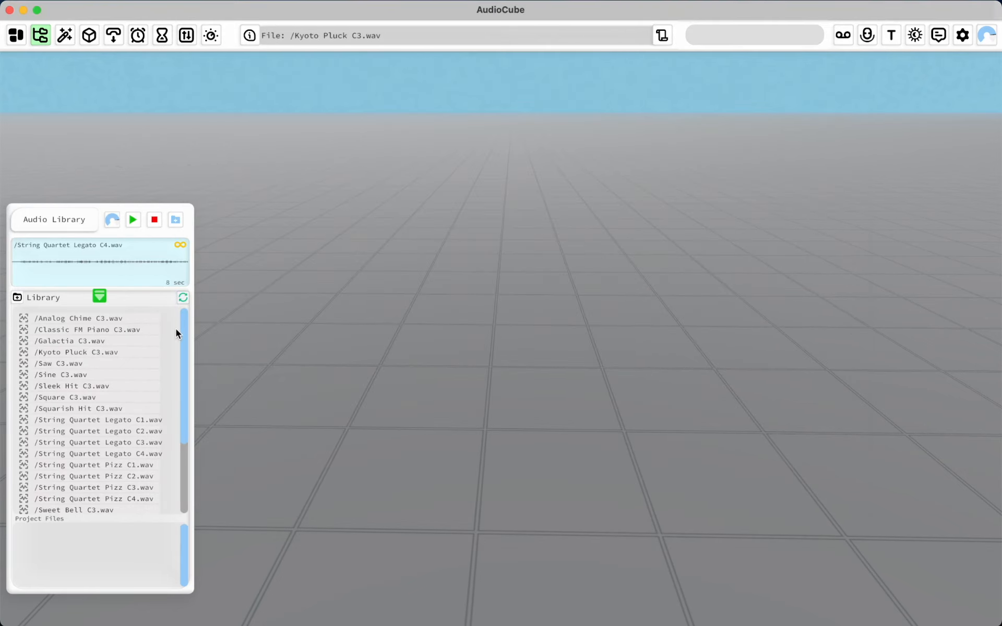
{"action": "scroll", "coordinate": [185, 321], "scroll_direction": "down", "scroll_amount": 3}
{"action": "scroll", "coordinate": [90, 386], "scroll_direction": "up", "scroll_amount": 4}
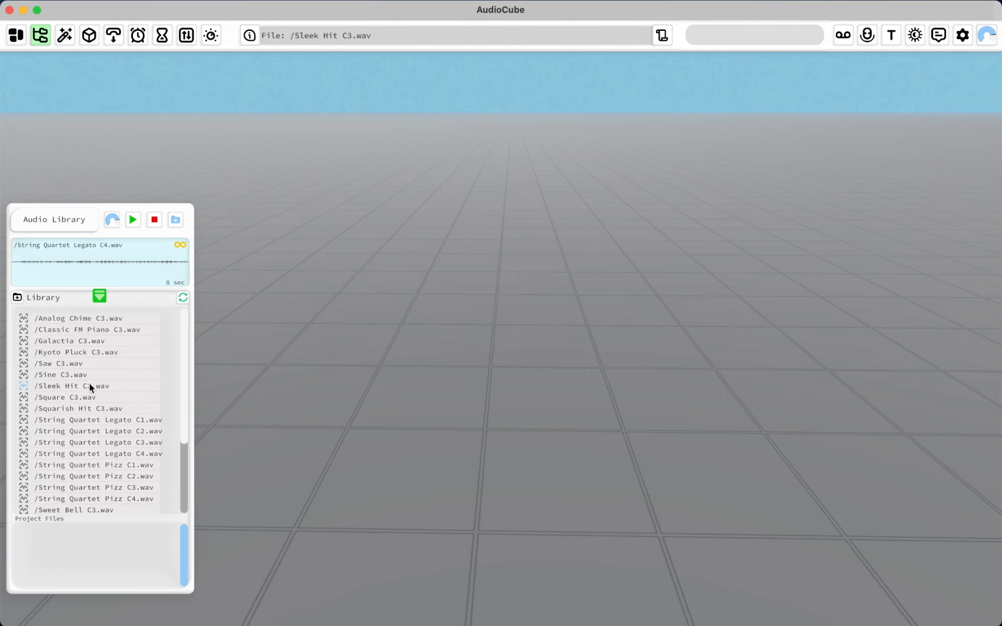
Step: Request permanent deletion of Sleek Hit C3.wav from the library, but choose to keep the file
{"action": "right_click", "coordinate": [89, 386]}
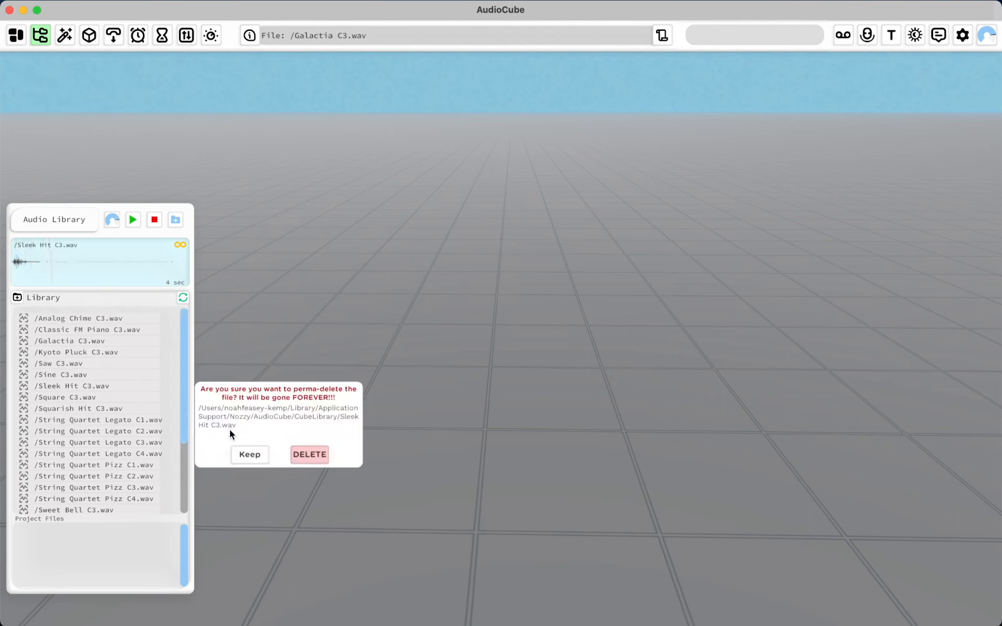
{"action": "left_click", "coordinate": [250, 455]}
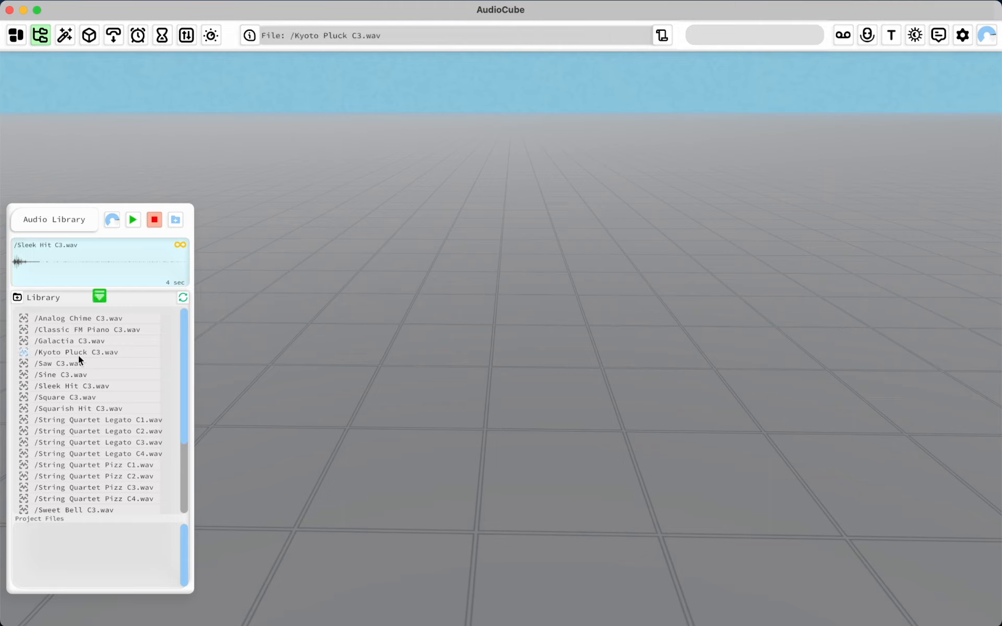
Step: Create a sampler by placing String Quartet Legato C3.wav in the scene, and add an emitter on the floor beside it
{"action": "left_click_drag", "start_coordinate": [78, 441], "coordinate": [387, 246]}
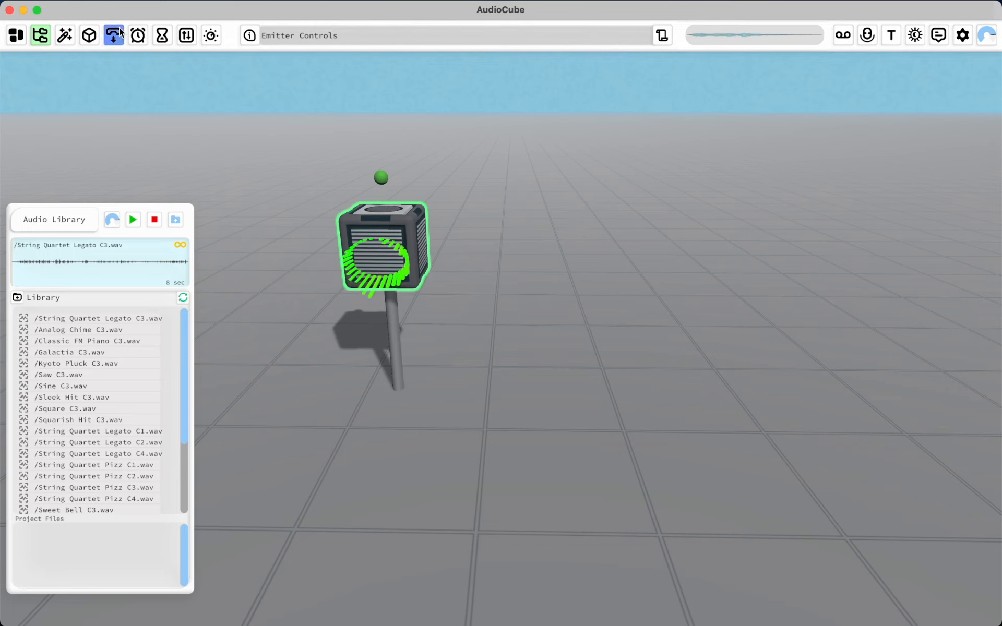
{"action": "left_click", "coordinate": [62, 37]}
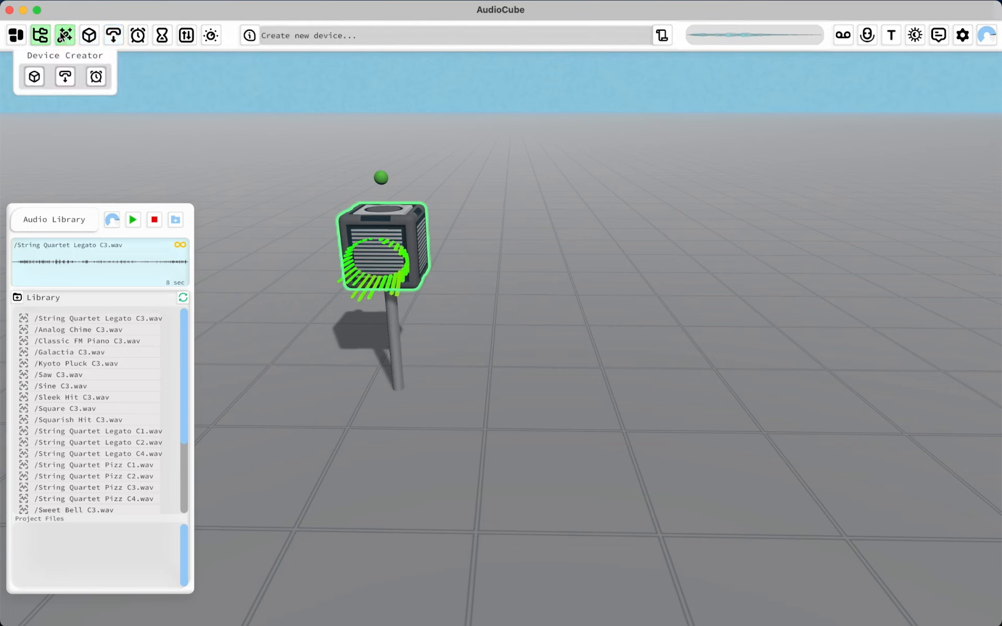
{"action": "left_click", "coordinate": [64, 77]}
{"action": "left_click", "coordinate": [612, 420]}
Step: Raise the new emitter above the floor and toggle the device controls, leaving the sampler and emitter controls open
{"action": "left_click", "coordinate": [397, 252]}
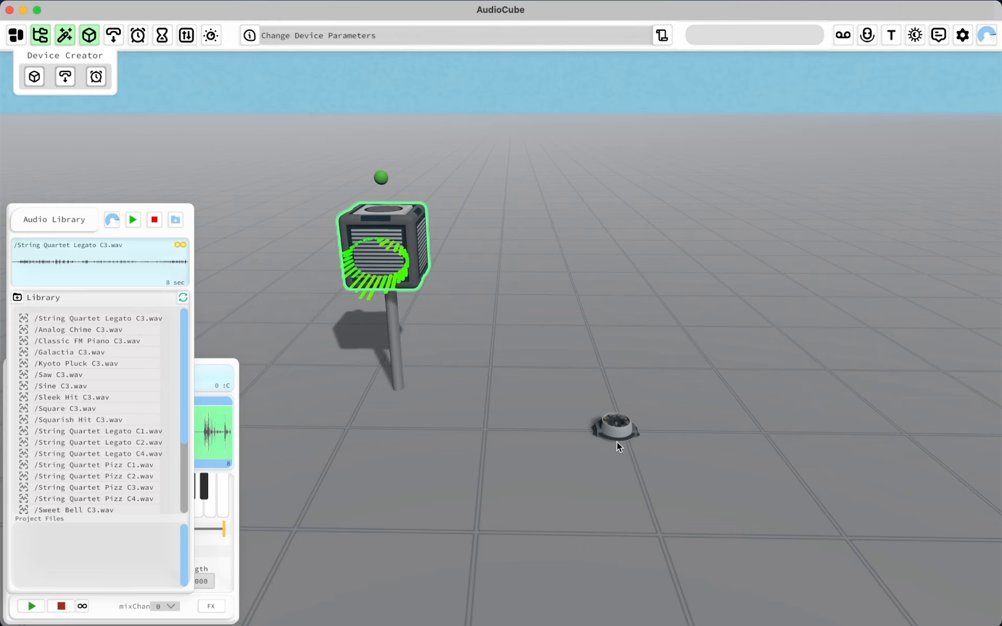
{"action": "left_click_drag", "start_coordinate": [617, 442], "coordinate": [635, 322]}
{"action": "left_click", "coordinate": [635, 323]}
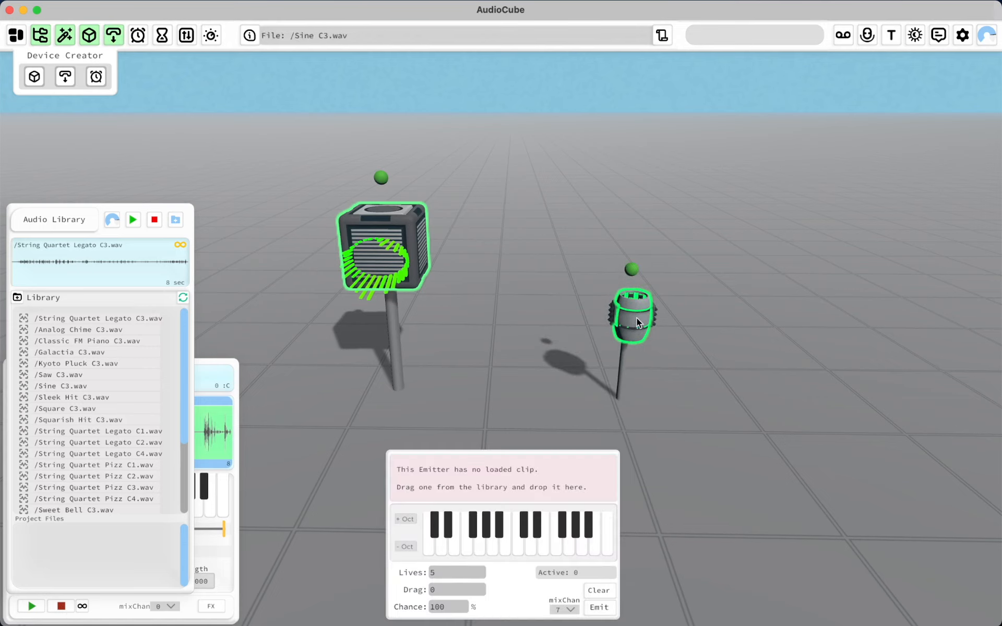
{"action": "left_click", "coordinate": [632, 319]}
{"action": "left_click", "coordinate": [631, 318]}
{"action": "scroll", "coordinate": [631, 316], "scroll_direction": "down", "scroll_amount": 1}
{"action": "left_click", "coordinate": [631, 304]}
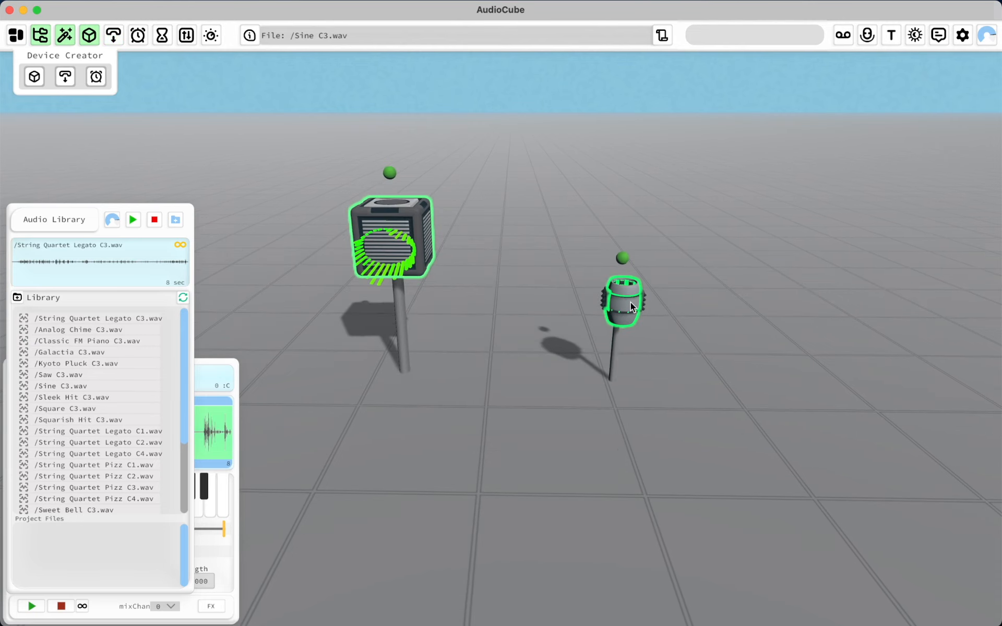
{"action": "left_click", "coordinate": [630, 303]}
{"action": "left_click", "coordinate": [387, 243]}
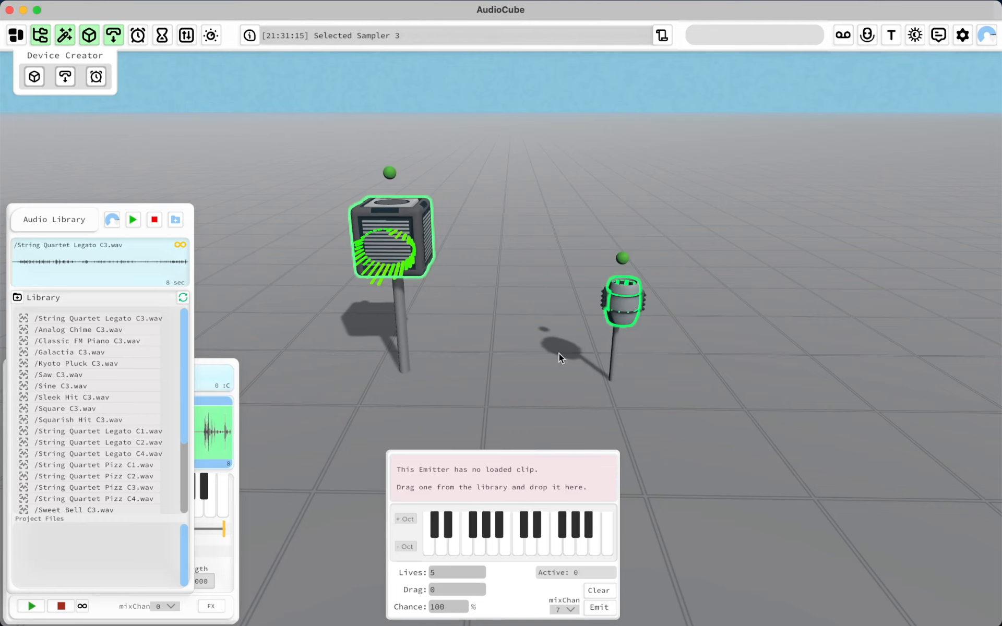
Step: Load Kyoto Pluck C3.wav into the emitter and raise the emitter higher above the floor
{"action": "left_click_drag", "start_coordinate": [63, 364], "coordinate": [446, 487]}
{"action": "left_click_drag", "start_coordinate": [638, 301], "coordinate": [629, 198]}
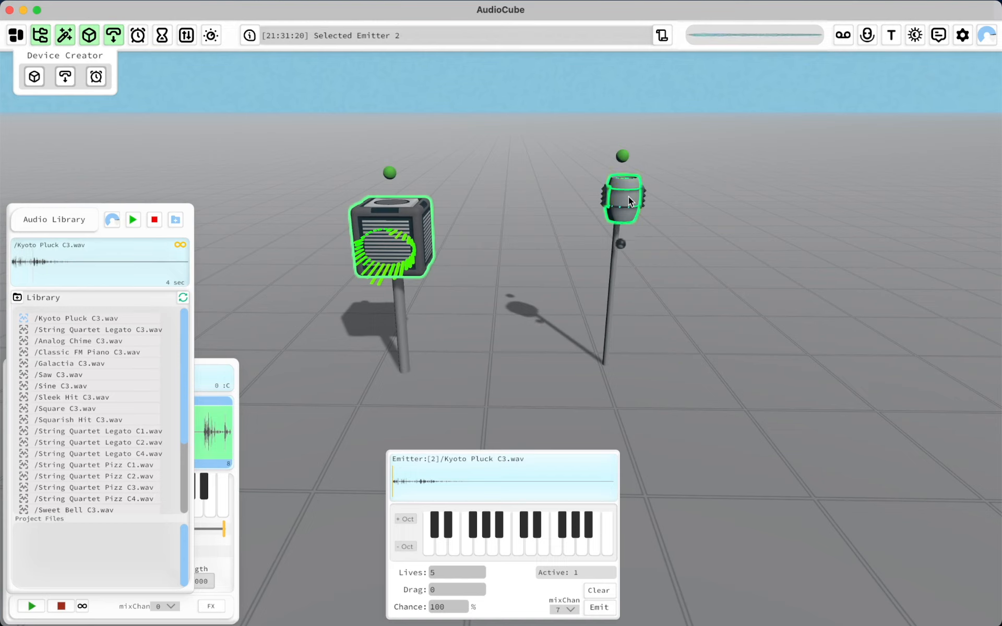
Step: Turn off looping for the library preview clip and stop its playback
{"action": "left_click", "coordinate": [181, 245]}
{"action": "left_click", "coordinate": [153, 222]}
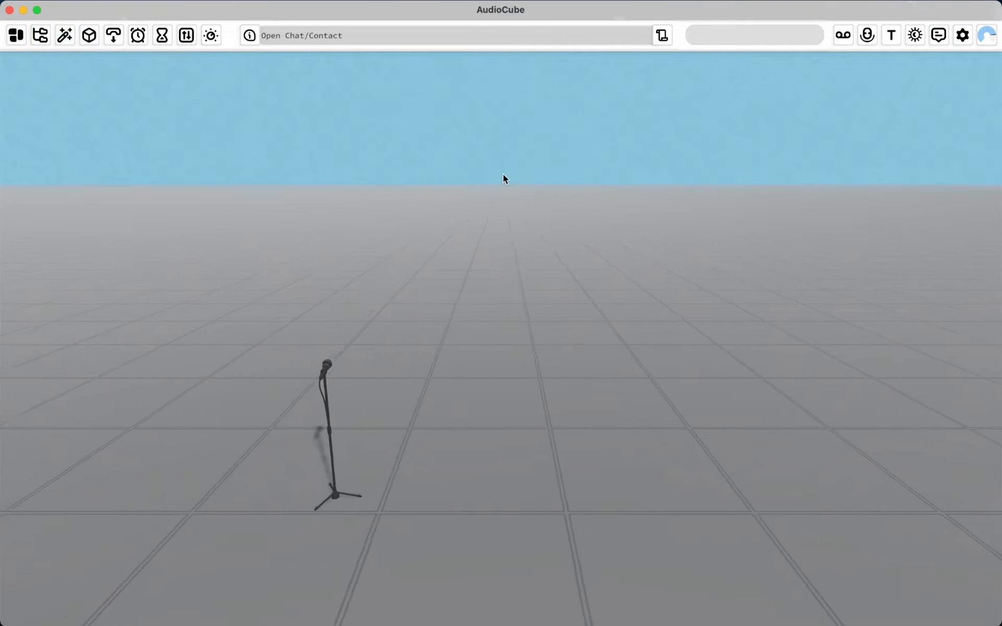
Step: Open the Audio Library and create a sampler by placing String Quartet Legato C3.wav in the empty scene
{"action": "left_click", "coordinate": [40, 35]}
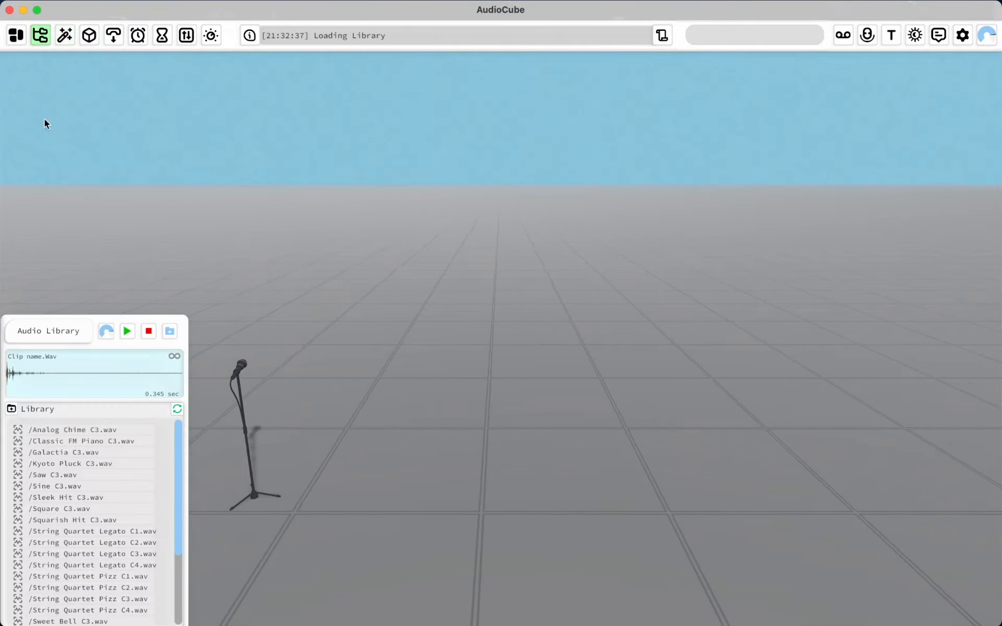
{"action": "left_click", "coordinate": [74, 554]}
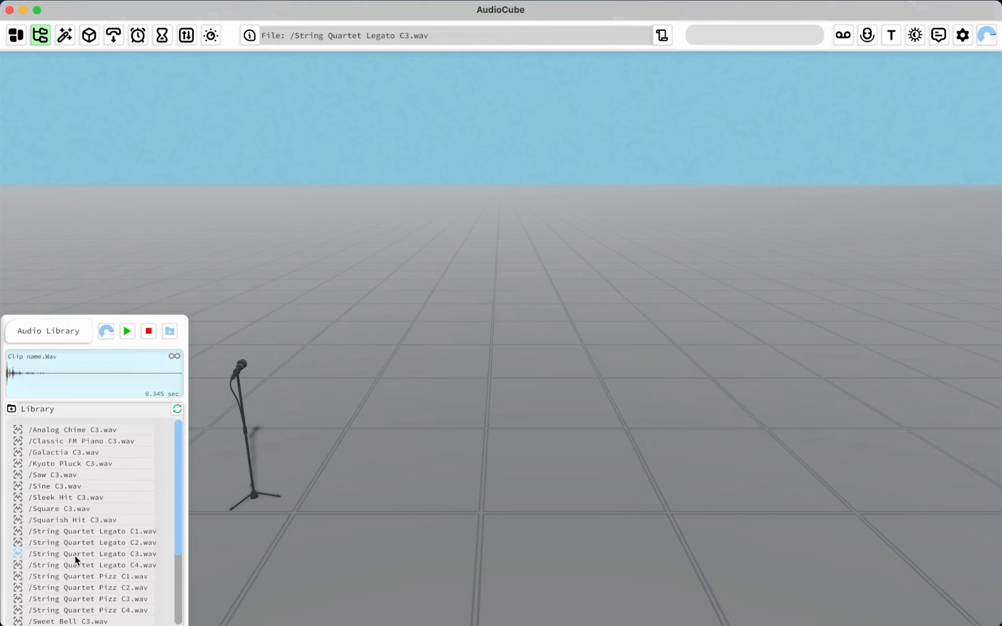
{"action": "left_click_drag", "start_coordinate": [70, 556], "coordinate": [494, 315]}
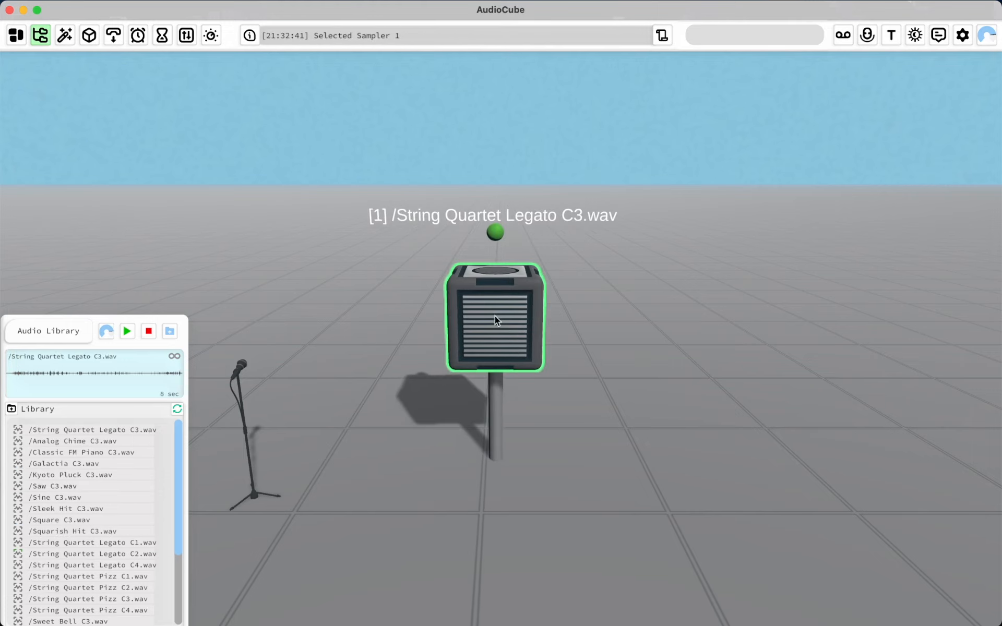
Step: Add a second sampler beside the first, open its controls and place them next to the Audio Library
{"action": "key", "text": "d"}
{"action": "key", "text": "d"}
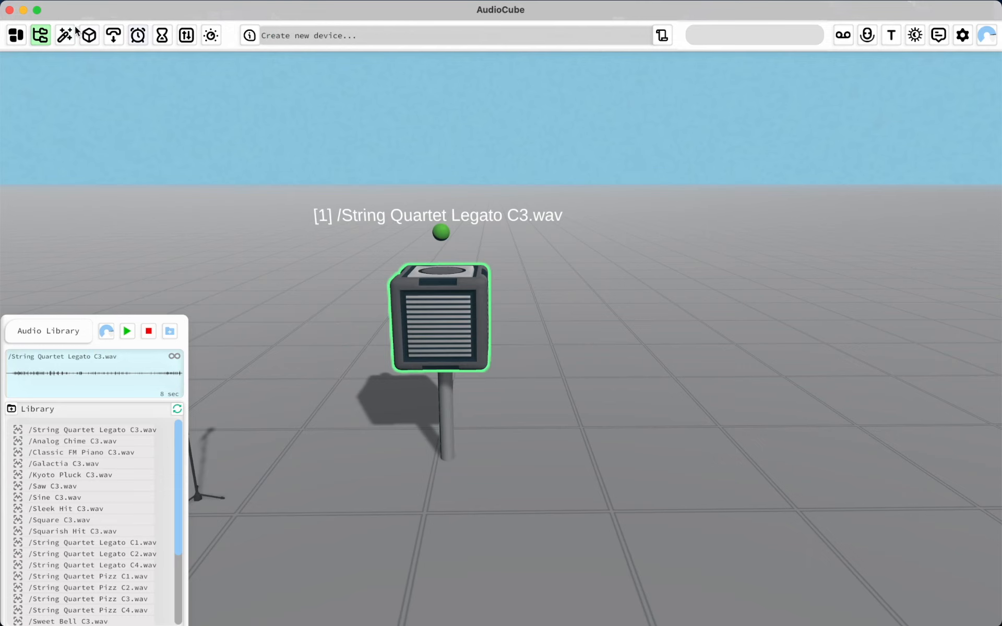
{"action": "left_click", "coordinate": [65, 35]}
{"action": "left_click_drag", "start_coordinate": [34, 76], "coordinate": [684, 412]}
{"action": "right_click", "coordinate": [701, 256]}
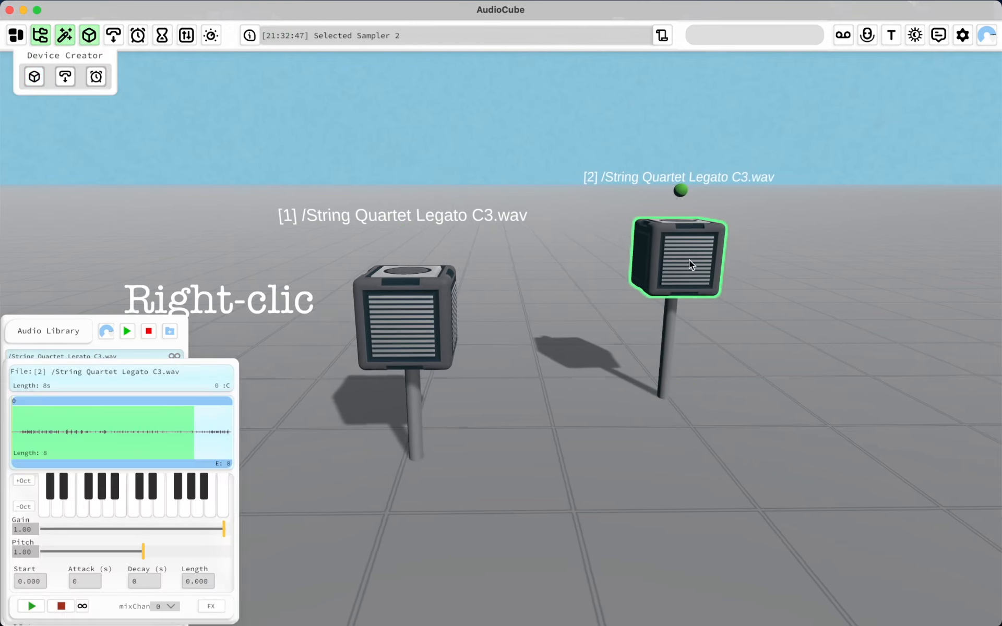
{"action": "left_click_drag", "start_coordinate": [122, 372], "coordinate": [352, 372]}
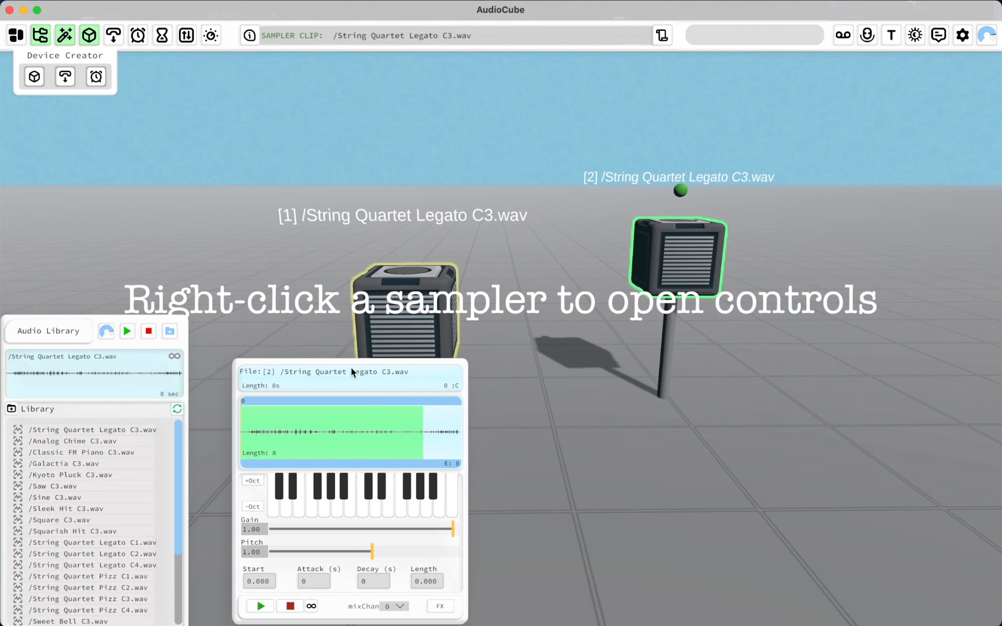
Step: Load Kyoto Pluck C3.wav into the second sampler, replace it with Analog Chime C3.wav, and play the sampler
{"action": "left_click_drag", "start_coordinate": [62, 475], "coordinate": [334, 431]}
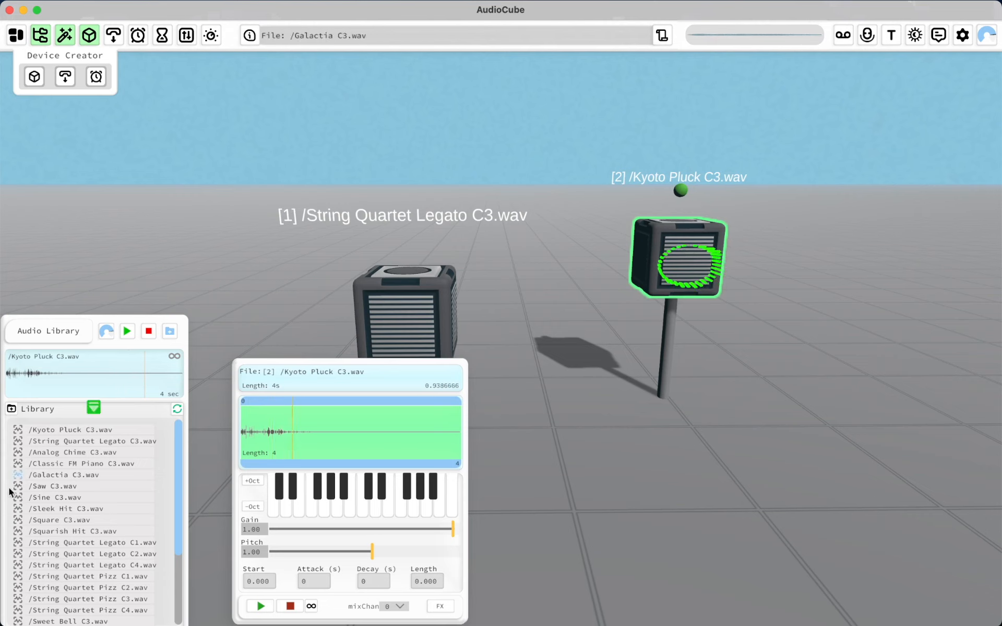
{"action": "left_click_drag", "start_coordinate": [61, 453], "coordinate": [336, 432]}
{"action": "left_click", "coordinate": [706, 263]}
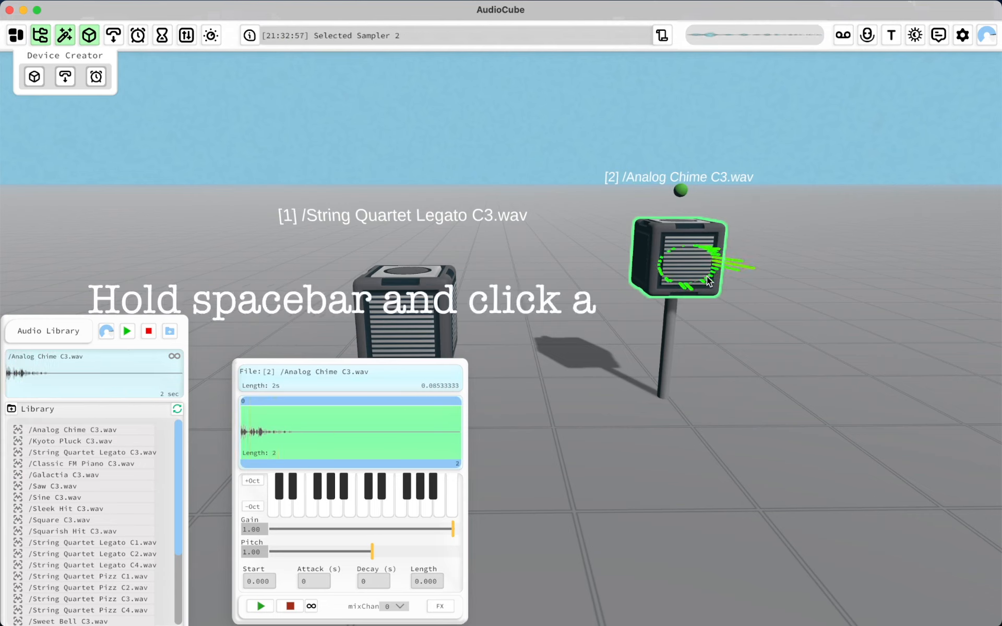
Step: Close the Audio Library and move the sampler controls into the space it occupied
{"action": "left_click", "coordinate": [40, 35]}
{"action": "key", "text": "d"}
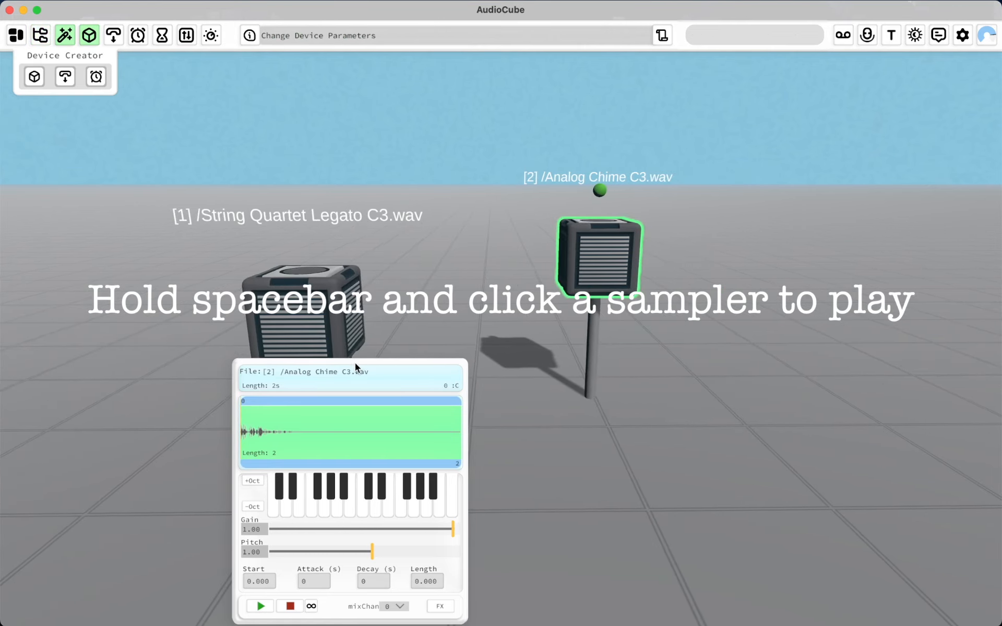
{"action": "left_click_drag", "start_coordinate": [356, 368], "coordinate": [121, 369]}
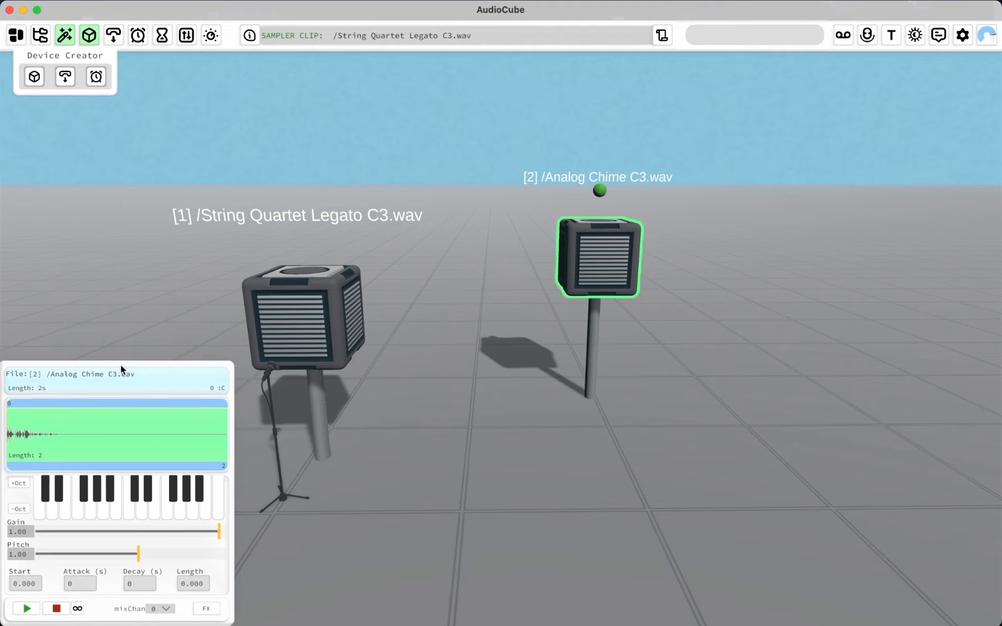
Step: Raise the String Quartet Legato C3.wav sampler higher above the floor, with both samplers and the microphone in view
{"action": "key", "text": "a"}
{"action": "left_click_drag", "start_coordinate": [477, 309], "coordinate": [380, 176]}
{"action": "key", "text": "a"}
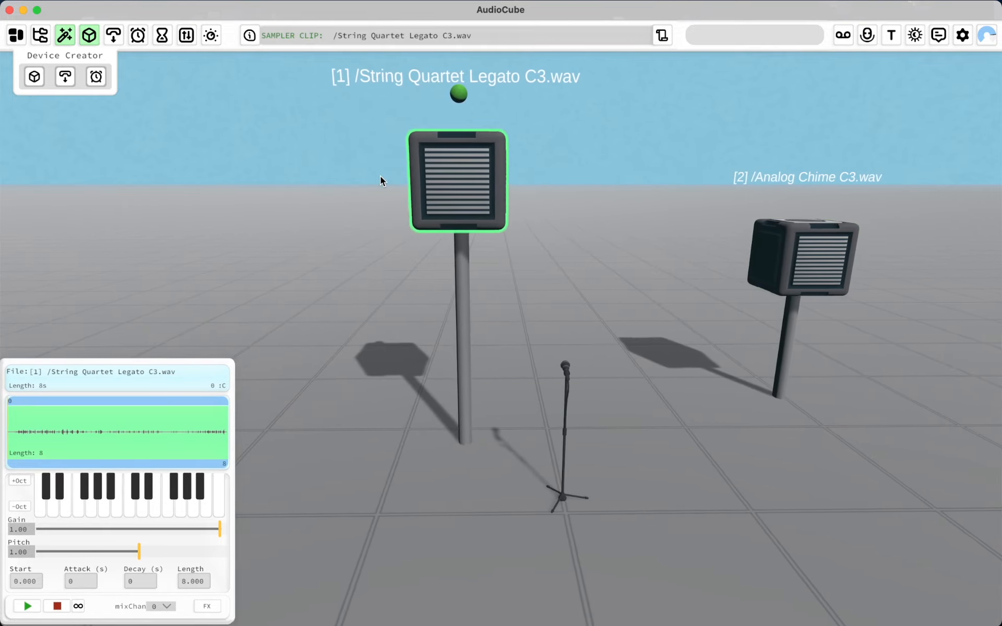
{"action": "key", "text": "s"}
{"action": "key", "text": "e"}
{"action": "key", "text": "q"}
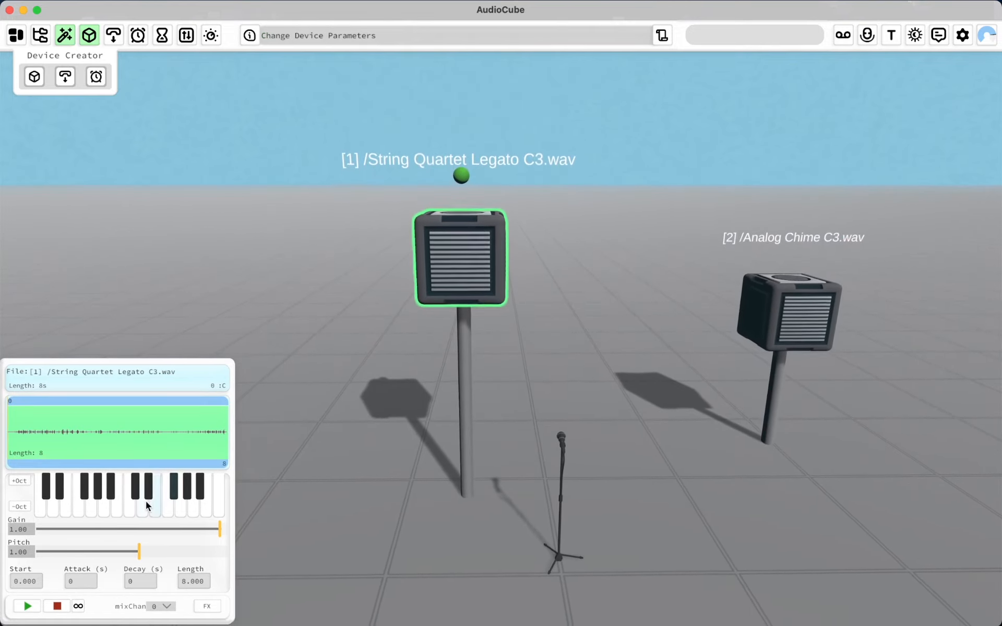
Step: Play the String Quartet Legato C3.wav sampler on loop while turning the view to hear its spatial sound
{"action": "left_click", "coordinate": [467, 239]}
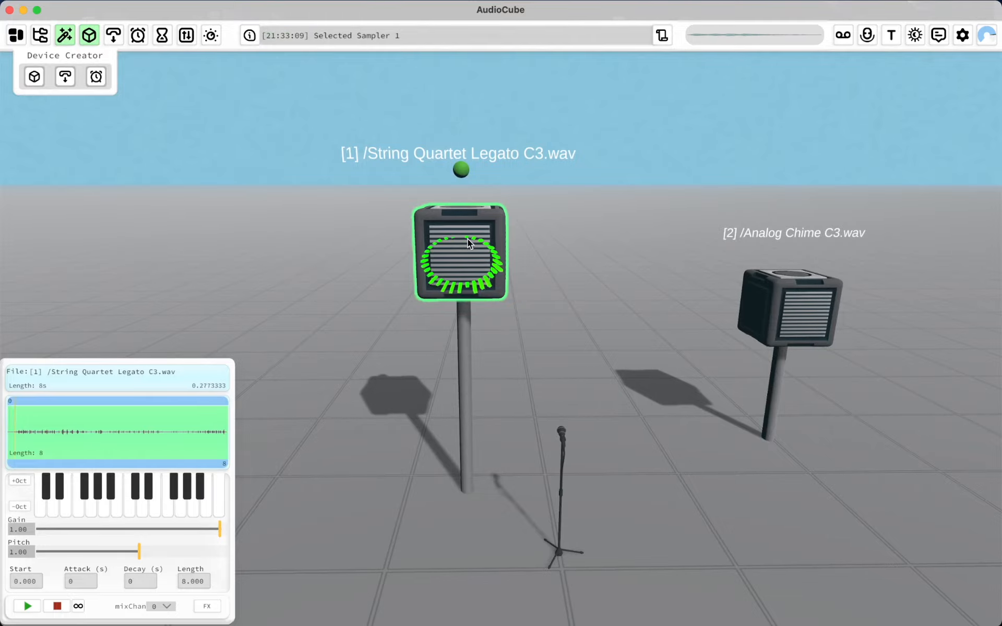
{"action": "key", "text": "a"}
{"action": "key", "text": "d"}
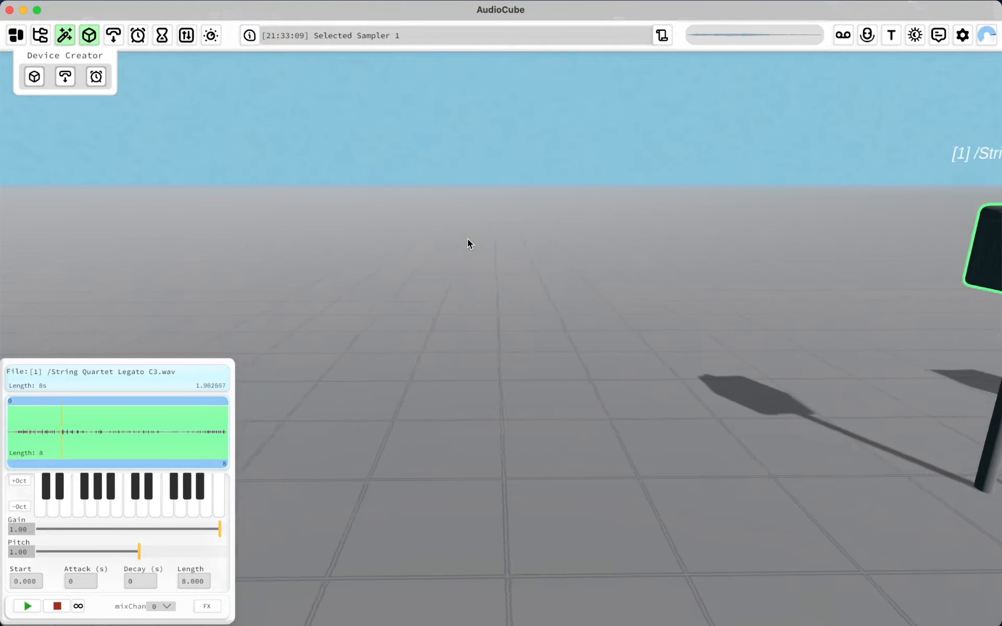
{"action": "key", "text": "a"}
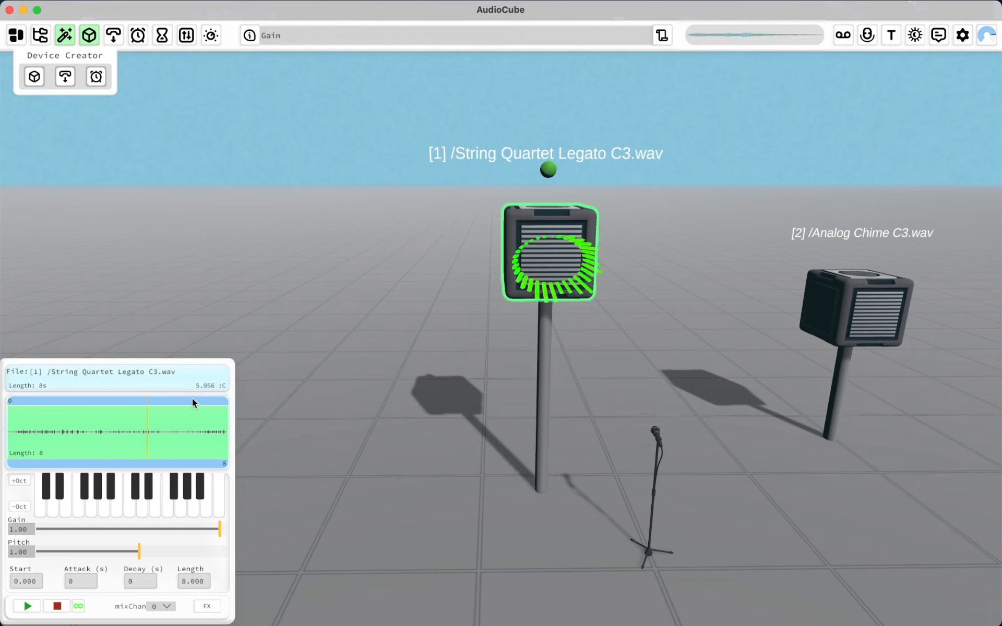
{"action": "key", "text": "d"}
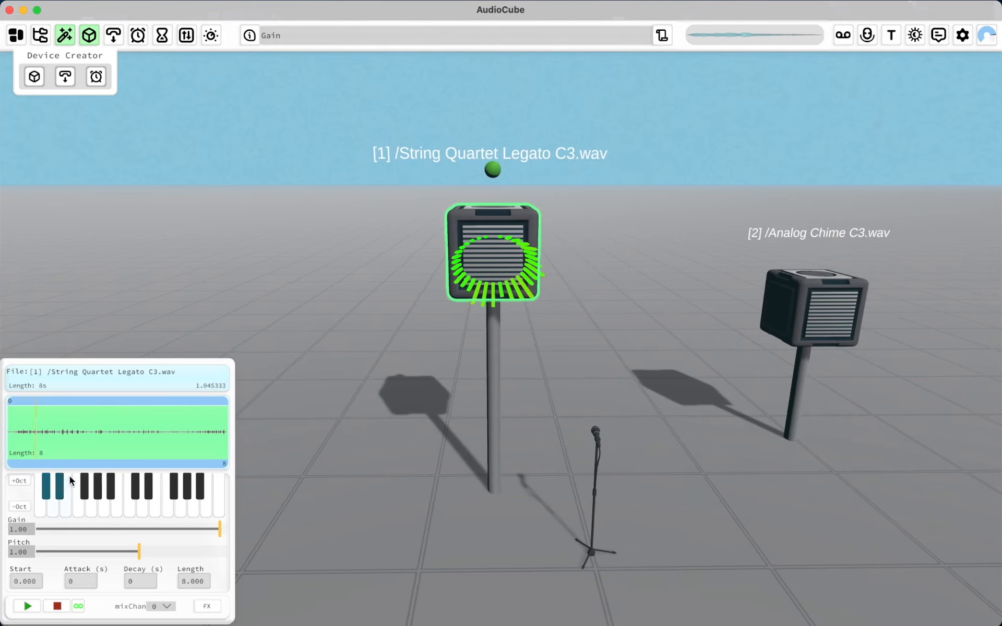
Step: Trim the looping clip's playback region to about 2.2–3.84 s, and restore it to the full 0–8 s
{"action": "mouse_move", "coordinate": [55, 399]}
{"action": "left_mouse_down"}
{"action": "mouse_move", "coordinate": [38, 403]}
{"action": "mouse_move", "coordinate": [68, 402]}
{"action": "left_mouse_up"}
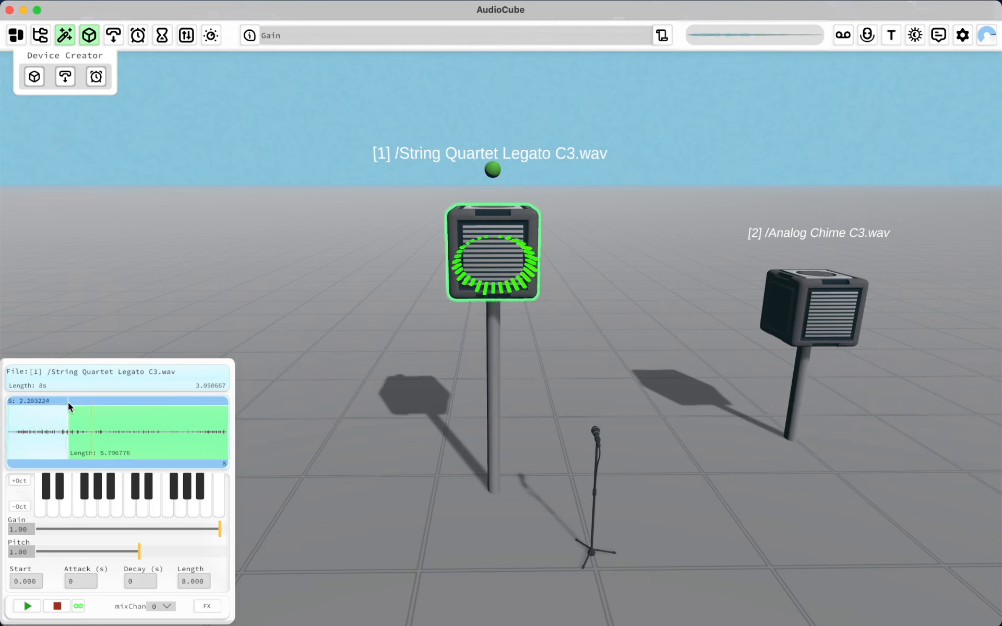
{"action": "mouse_move", "coordinate": [160, 465]}
{"action": "left_mouse_down"}
{"action": "mouse_move", "coordinate": [67, 457]}
{"action": "mouse_move", "coordinate": [113, 459]}
{"action": "left_mouse_up"}
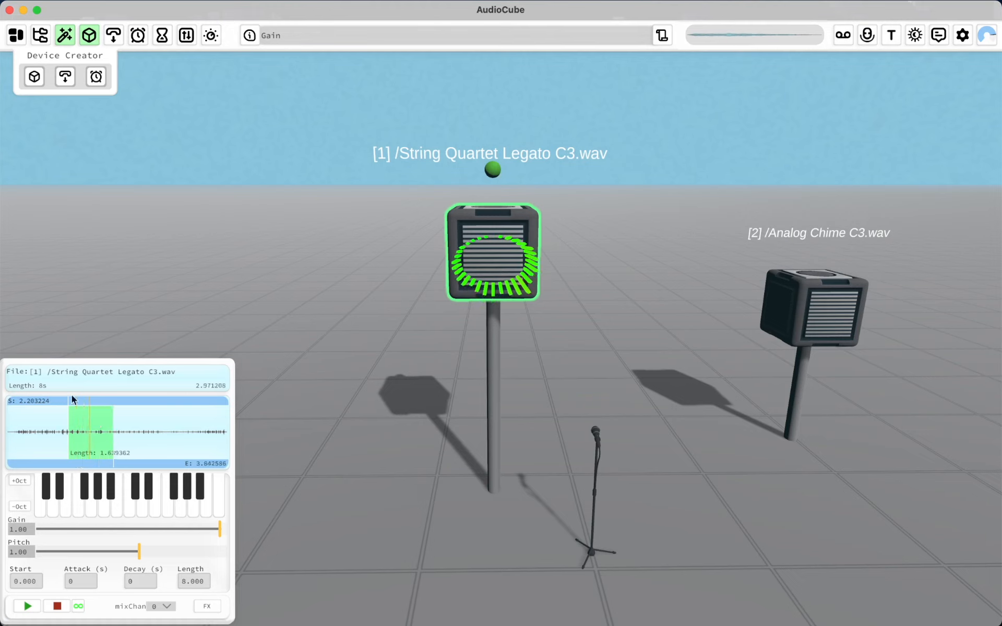
{"action": "mouse_move", "coordinate": [71, 400]}
{"action": "left_mouse_down"}
{"action": "mouse_move", "coordinate": [111, 400]}
{"action": "mouse_move", "coordinate": [2, 416]}
{"action": "left_mouse_up"}
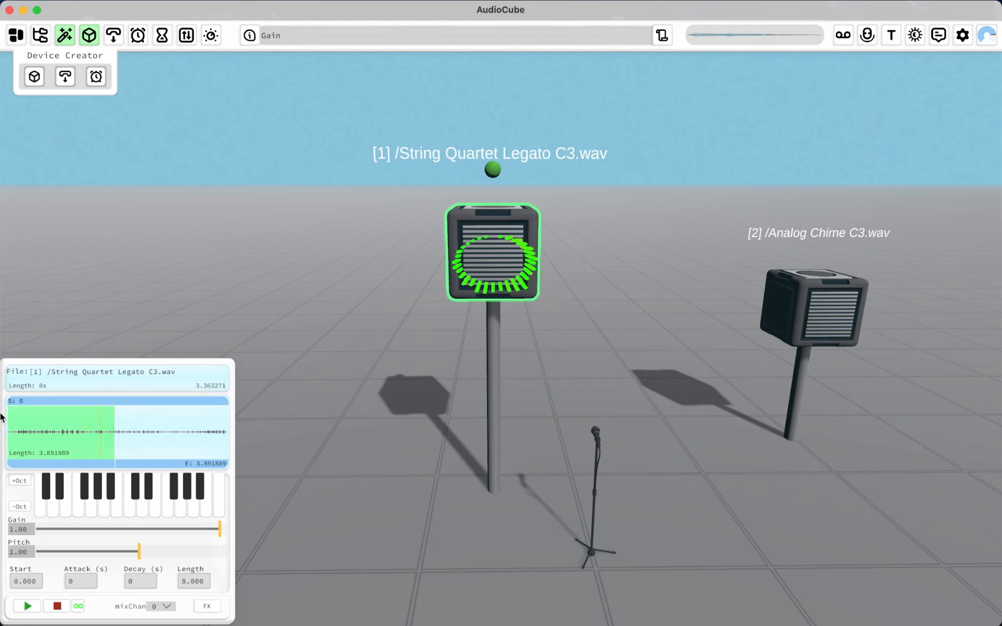
{"action": "left_click_drag", "start_coordinate": [114, 460], "coordinate": [257, 459]}
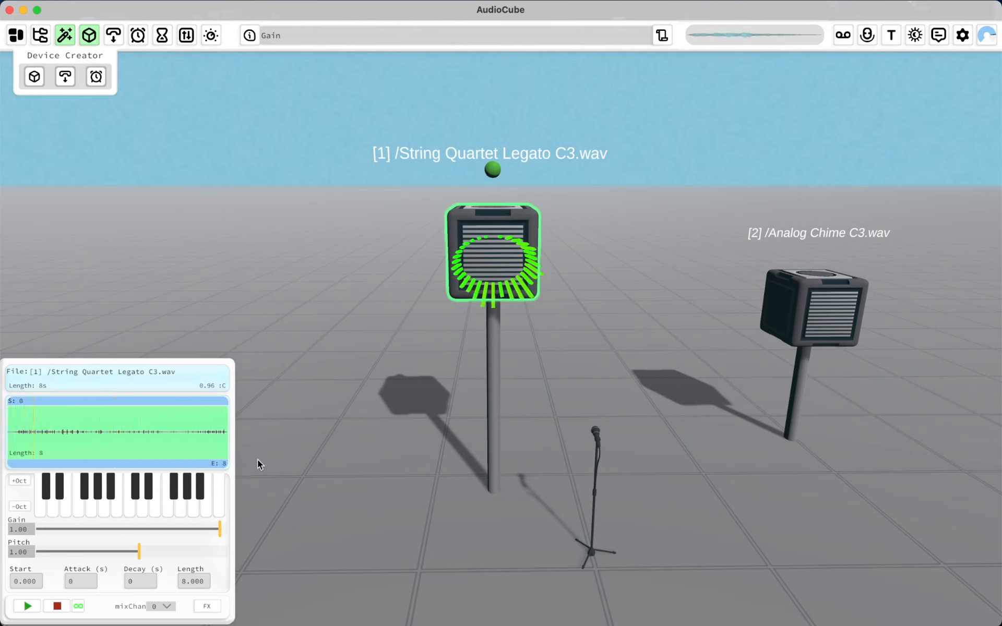
Step: Audition the looping clip at low, middle and high notes on the sampler's keyboard, finishing on C3
{"action": "left_click", "coordinate": [48, 513]}
{"action": "left_click", "coordinate": [77, 509]}
{"action": "left_click", "coordinate": [89, 509]}
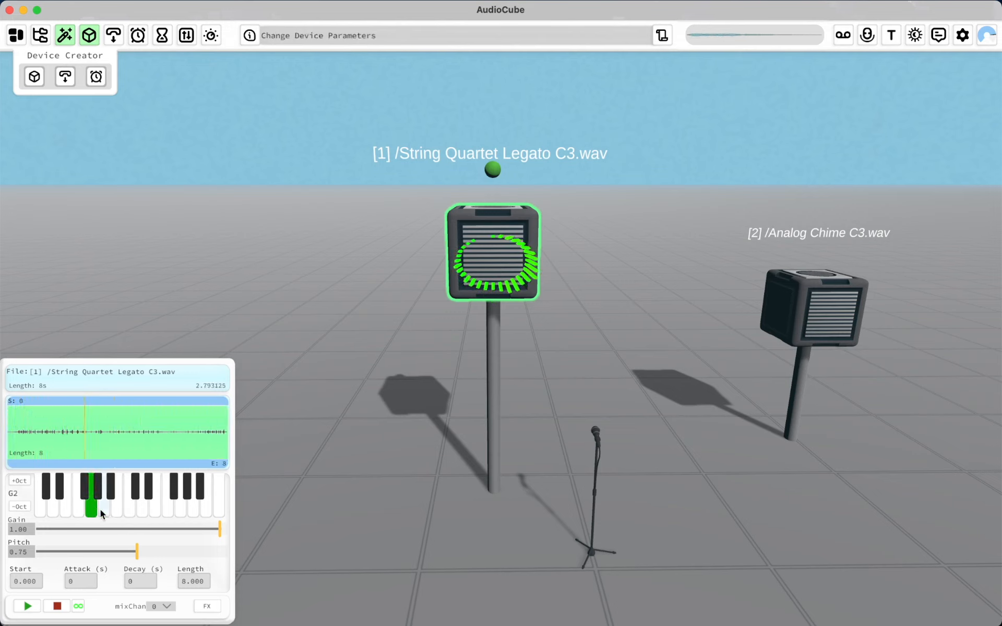
{"action": "left_click", "coordinate": [106, 511]}
{"action": "left_click", "coordinate": [117, 509]}
{"action": "left_click", "coordinate": [131, 508]}
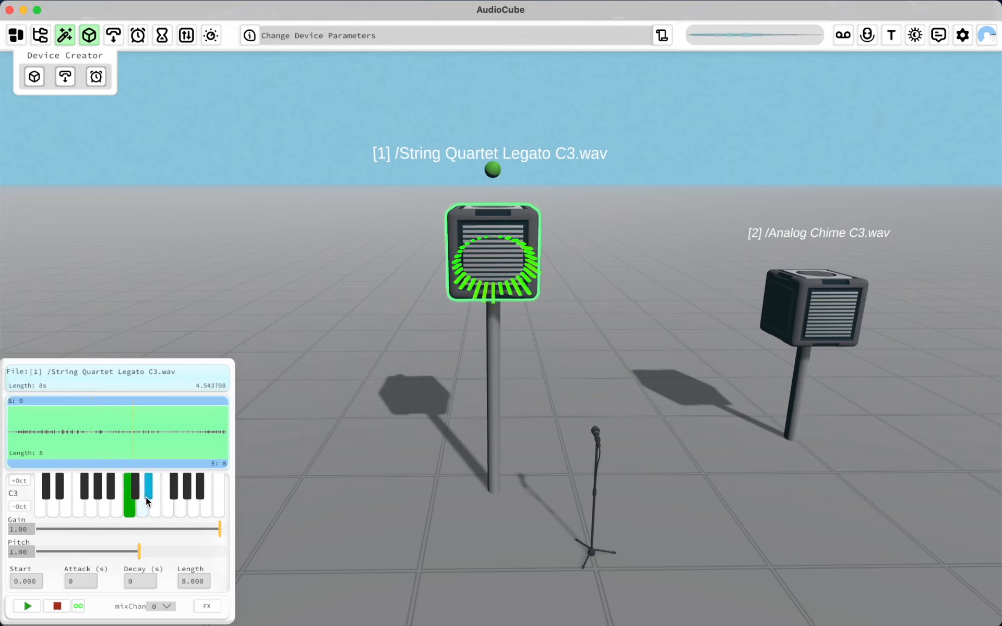
{"action": "left_click", "coordinate": [134, 496]}
{"action": "left_click", "coordinate": [140, 508]}
{"action": "left_click", "coordinate": [217, 509]}
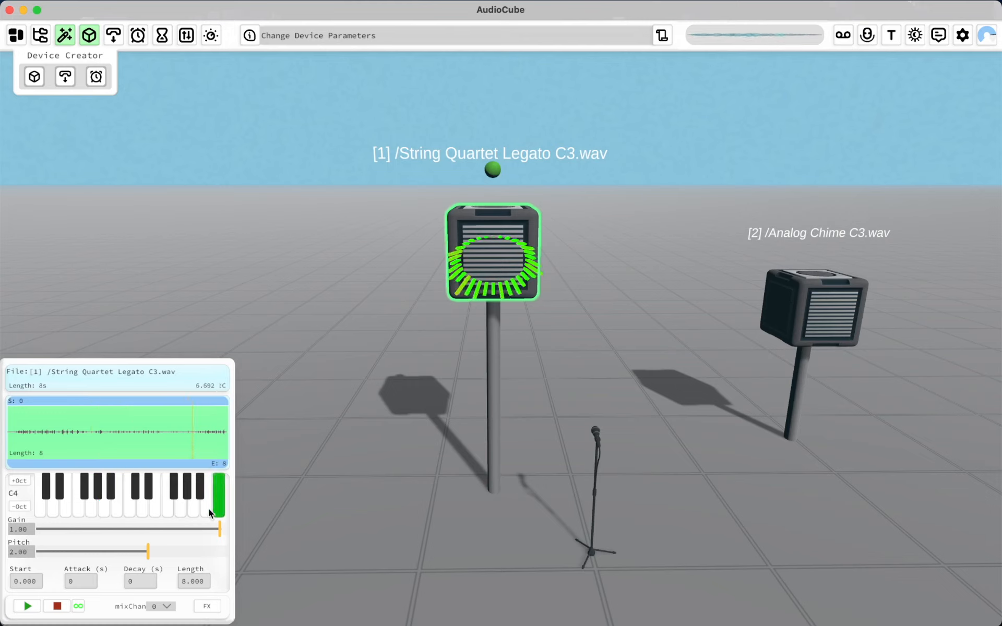
{"action": "left_click", "coordinate": [133, 510]}
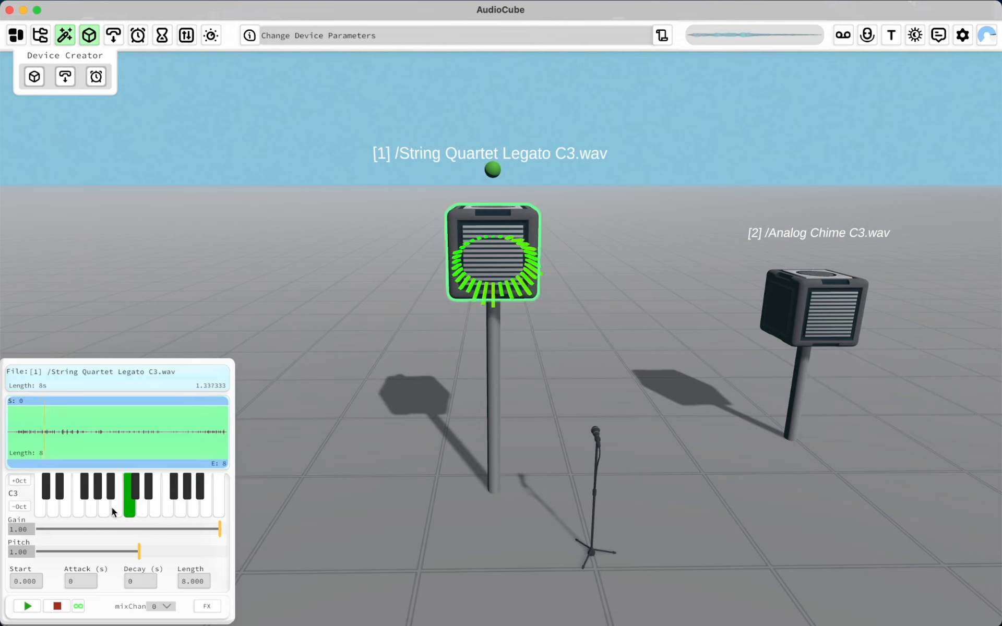
Step: Shift the looping clip down and up by several octaves to compare the pitch changes
{"action": "left_click", "coordinate": [17, 507]}
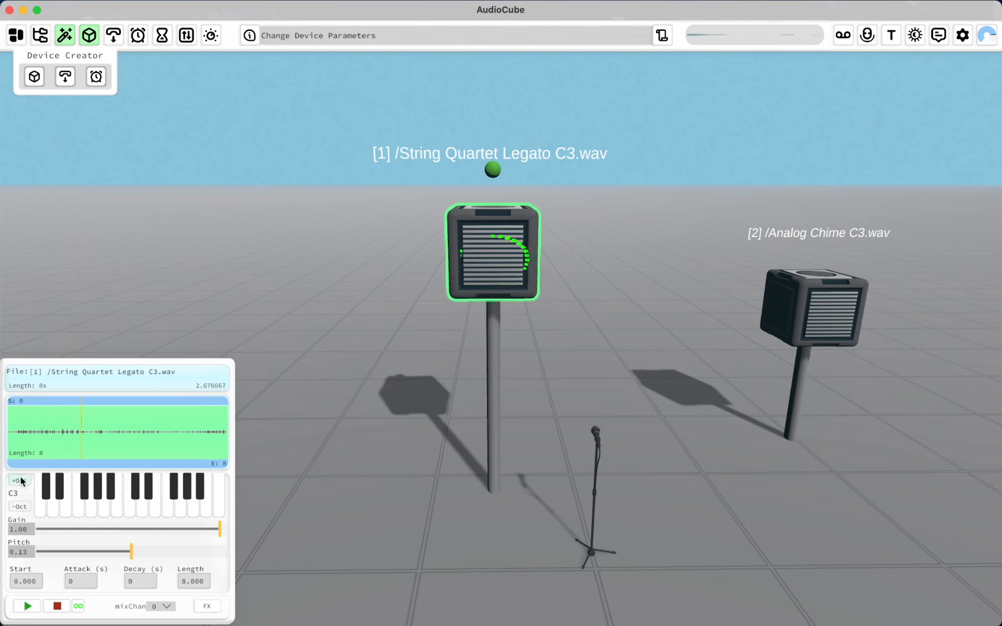
{"action": "left_click", "coordinate": [21, 480]}
{"action": "left_click", "coordinate": [21, 481]}
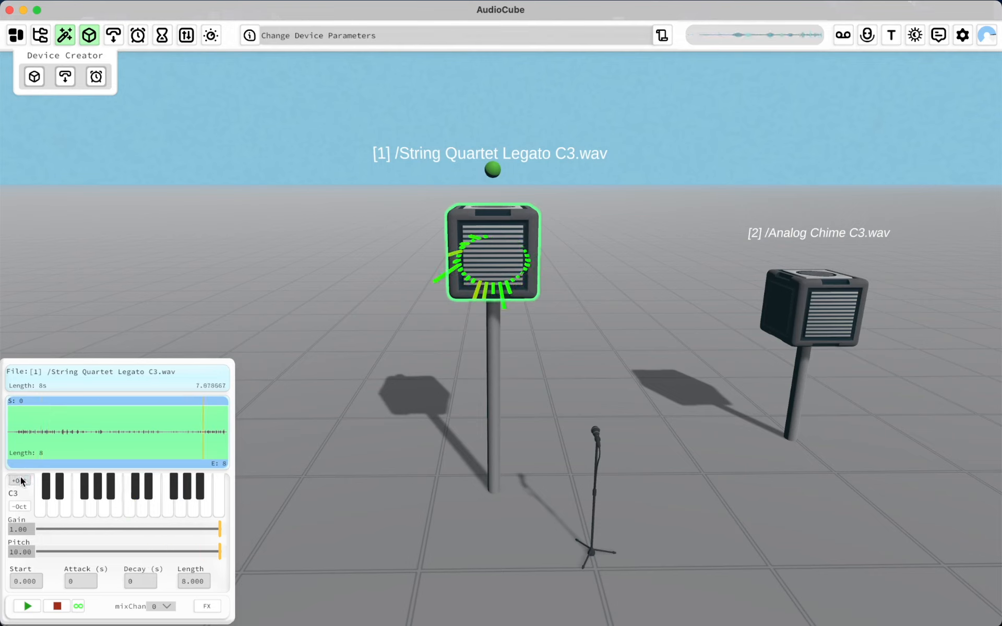
{"action": "left_click", "coordinate": [20, 506]}
{"action": "left_click", "coordinate": [21, 510]}
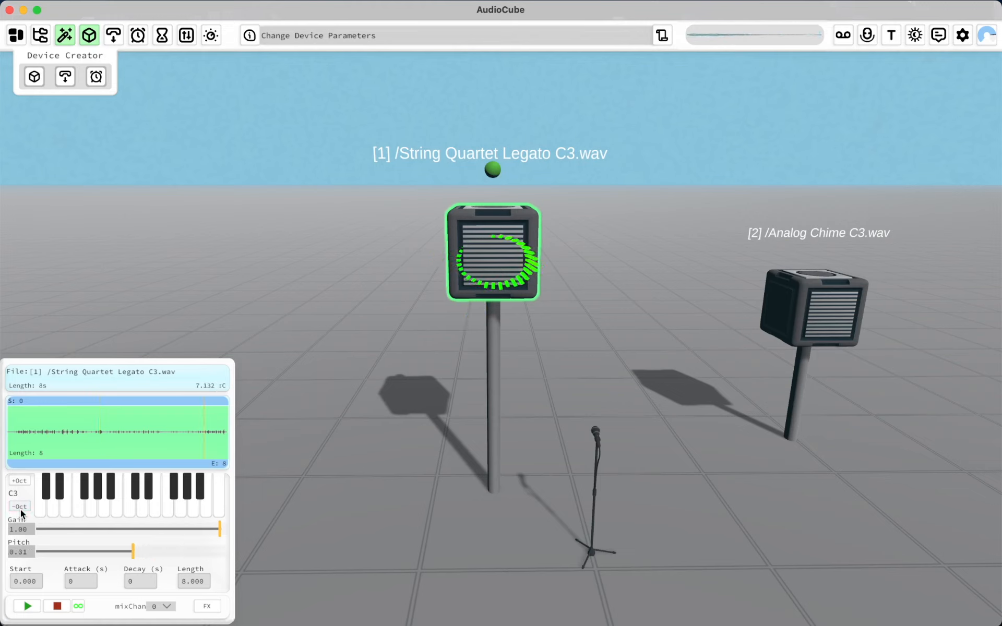
{"action": "left_click", "coordinate": [21, 481]}
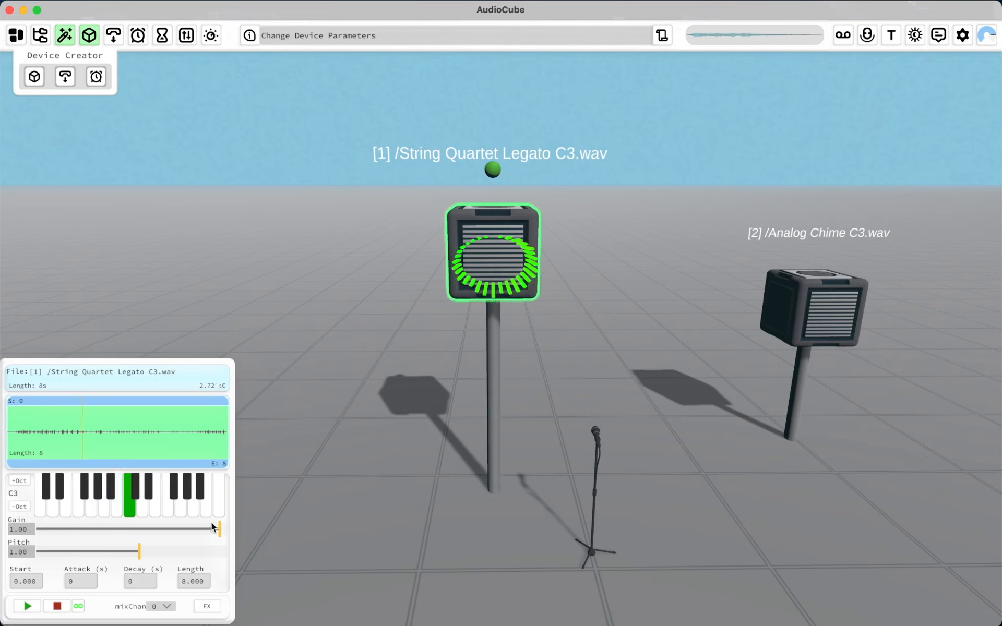
Step: Try the sampler's gain and pitch adjustments, setting pitch to 1.05 and resetting it with the C3 note
{"action": "left_click_drag", "start_coordinate": [219, 529], "coordinate": [246, 528]}
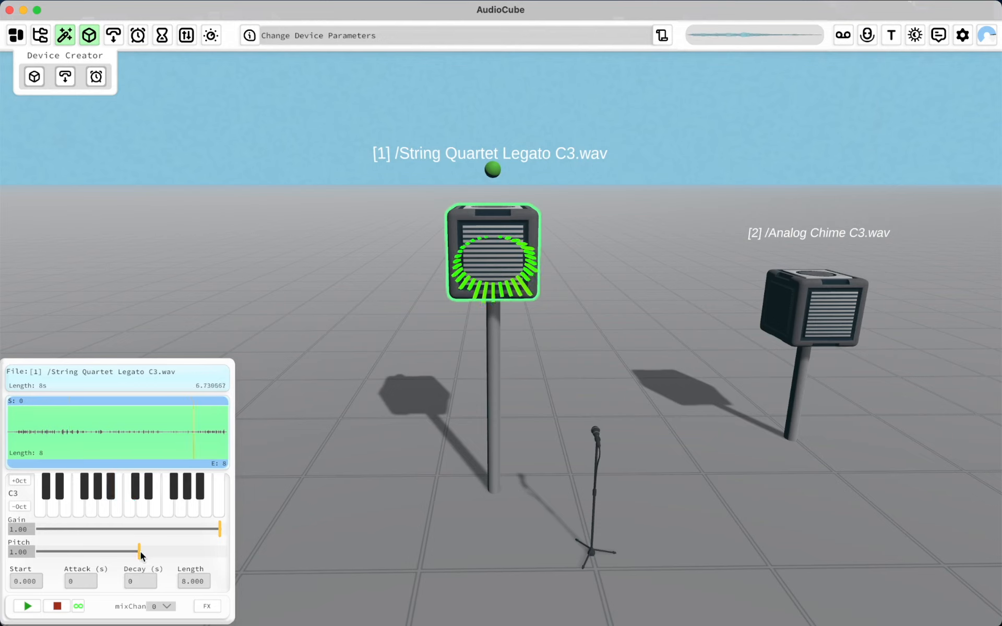
{"action": "mouse_move", "coordinate": [140, 552]}
{"action": "left_mouse_down"}
{"action": "mouse_move", "coordinate": [148, 552]}
{"action": "mouse_move", "coordinate": [118, 553]}
{"action": "mouse_move", "coordinate": [141, 550]}
{"action": "left_mouse_up"}
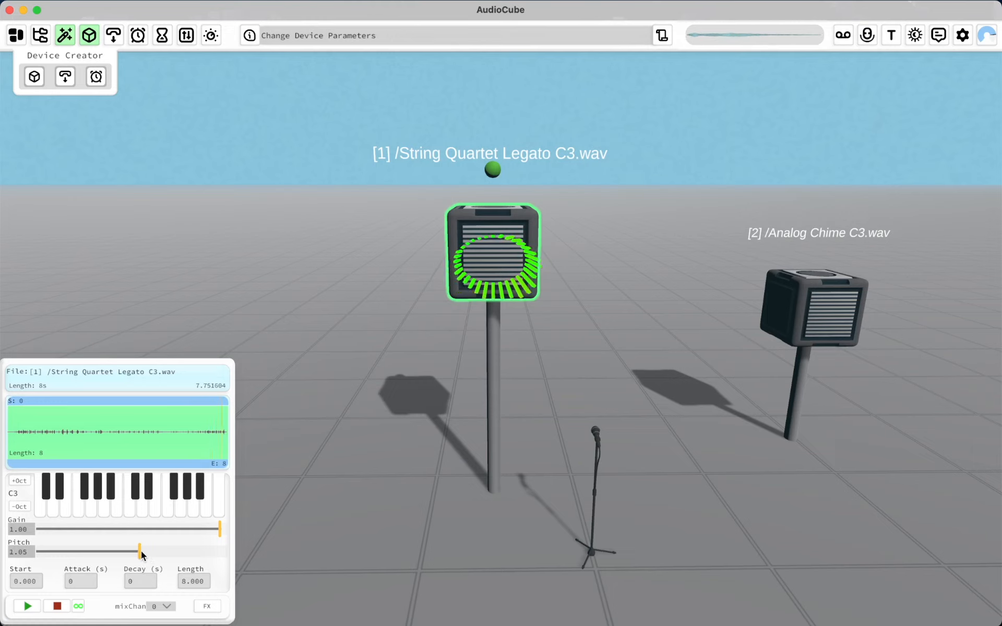
{"action": "left_click", "coordinate": [128, 497]}
Step: Stop the sampler's playback, restart it, and stop it again
{"action": "left_click", "coordinate": [56, 606]}
{"action": "left_click", "coordinate": [27, 606]}
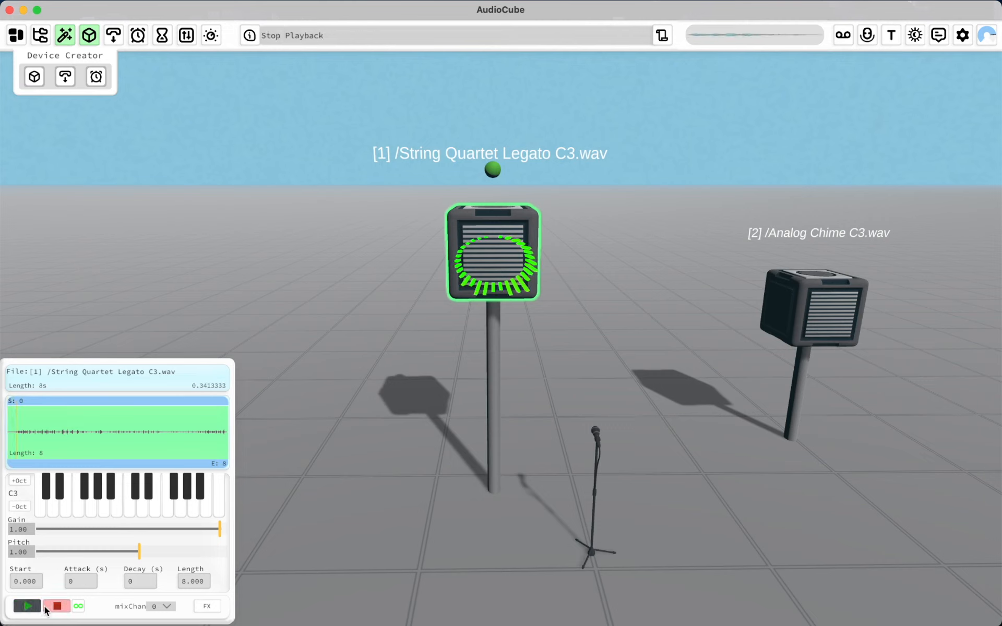
{"action": "left_click", "coordinate": [47, 608]}
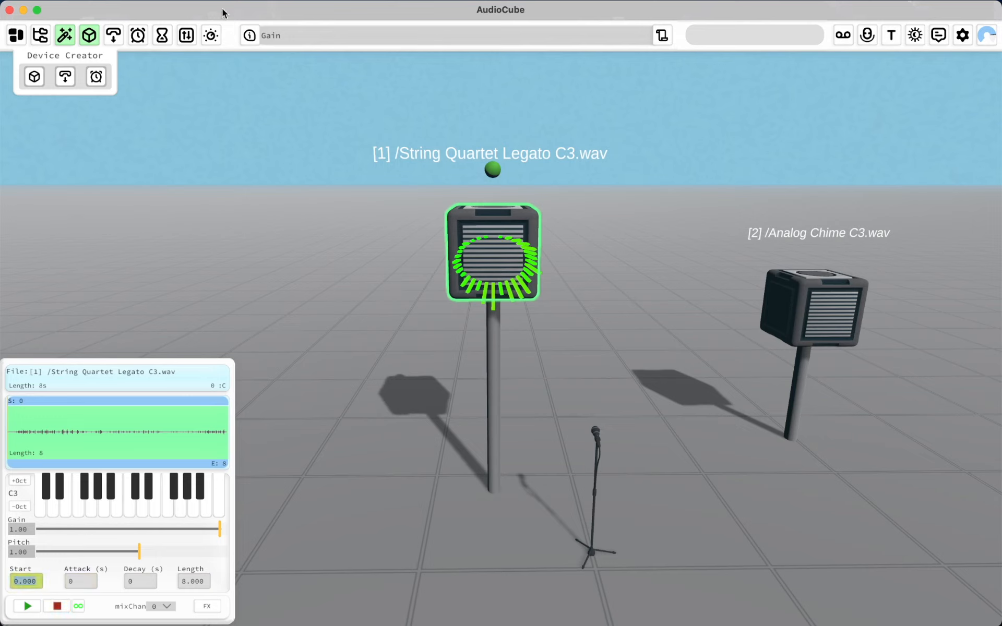
Step: Open the Timeline, place it beside the sampler controls, and start sequence playback
{"action": "left_click", "coordinate": [169, 37]}
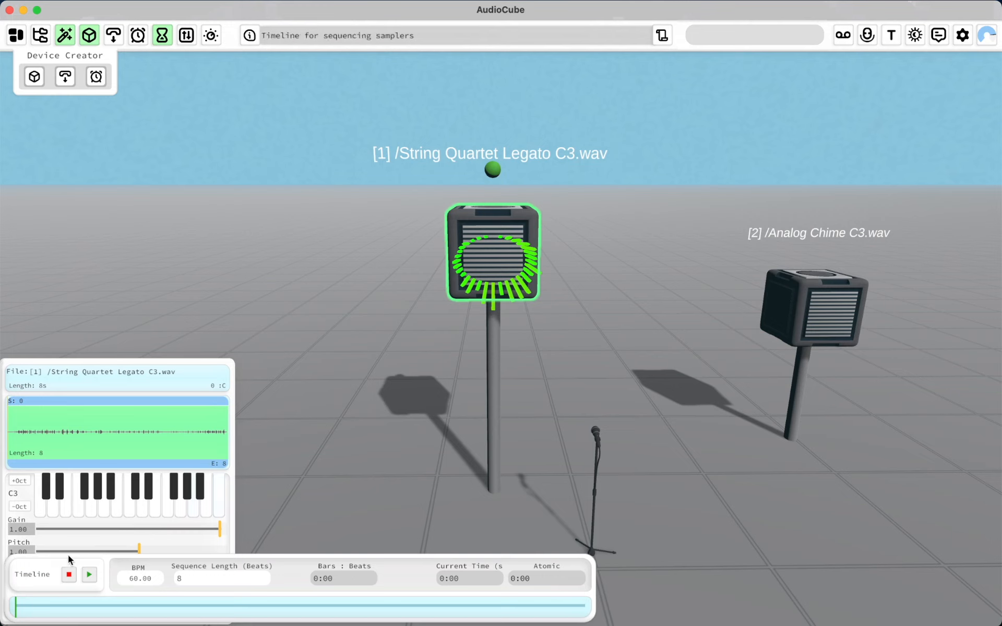
{"action": "left_click_drag", "start_coordinate": [33, 570], "coordinate": [317, 565]}
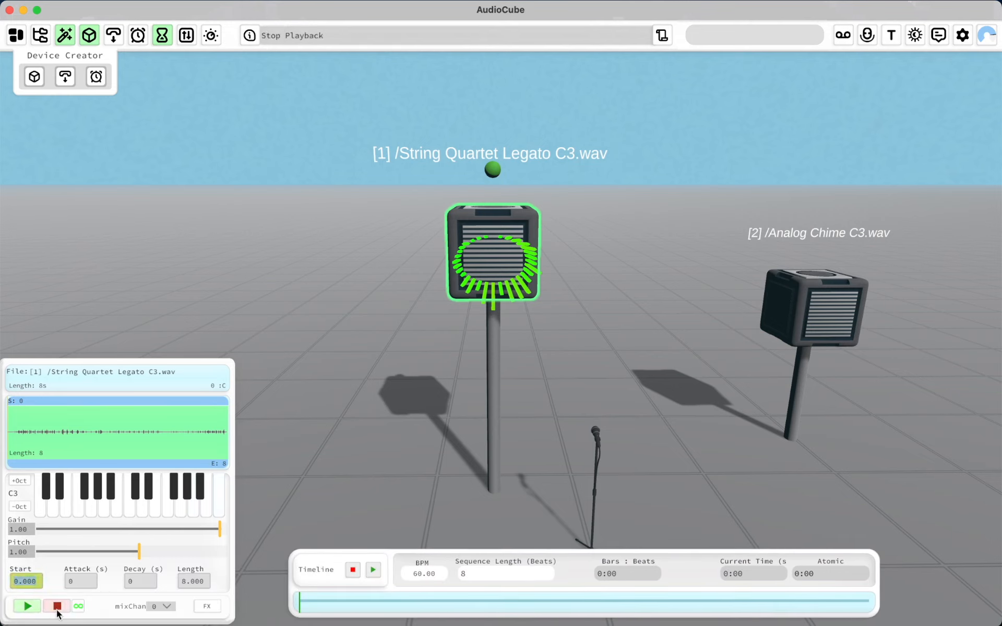
{"action": "left_click", "coordinate": [374, 570]}
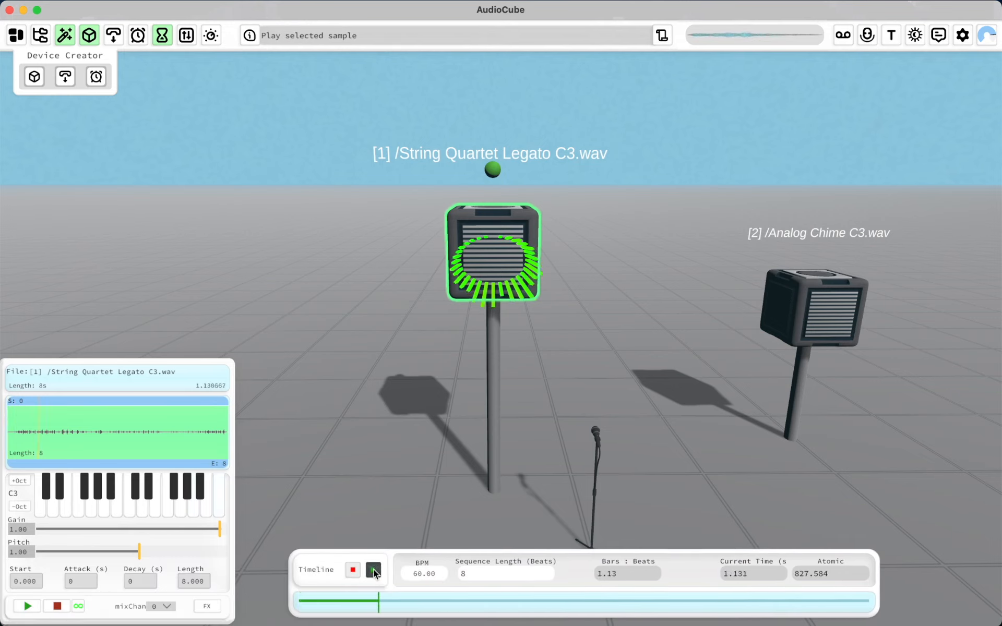
Step: Trim the string quartet clip to about 1.04 s and set its sequence start to 1
{"action": "left_click", "coordinate": [80, 460]}
{"action": "left_click_drag", "start_coordinate": [80, 460], "coordinate": [36, 459]}
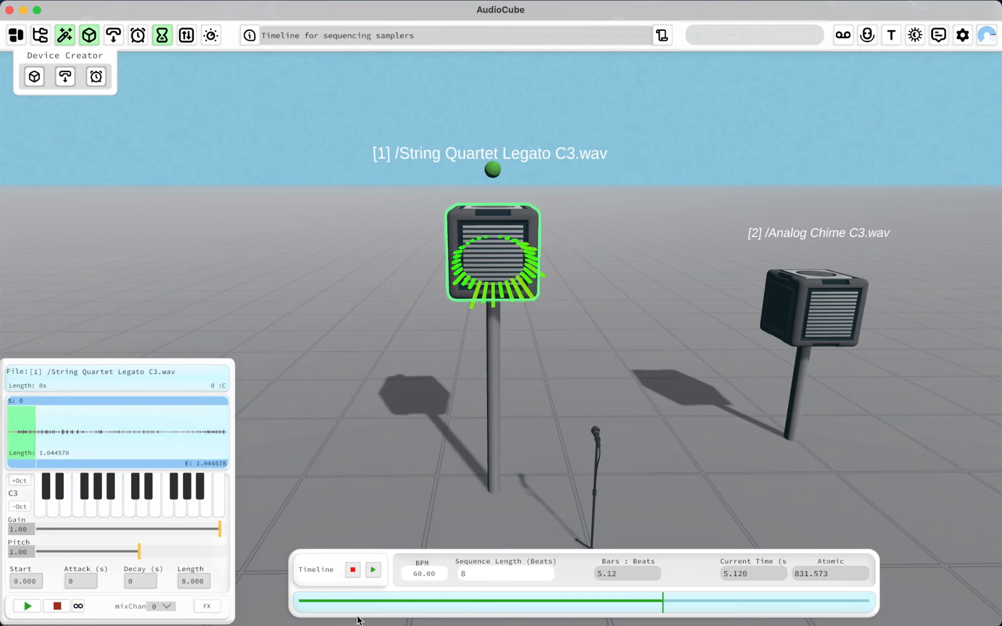
{"action": "left_click", "coordinate": [23, 583]}
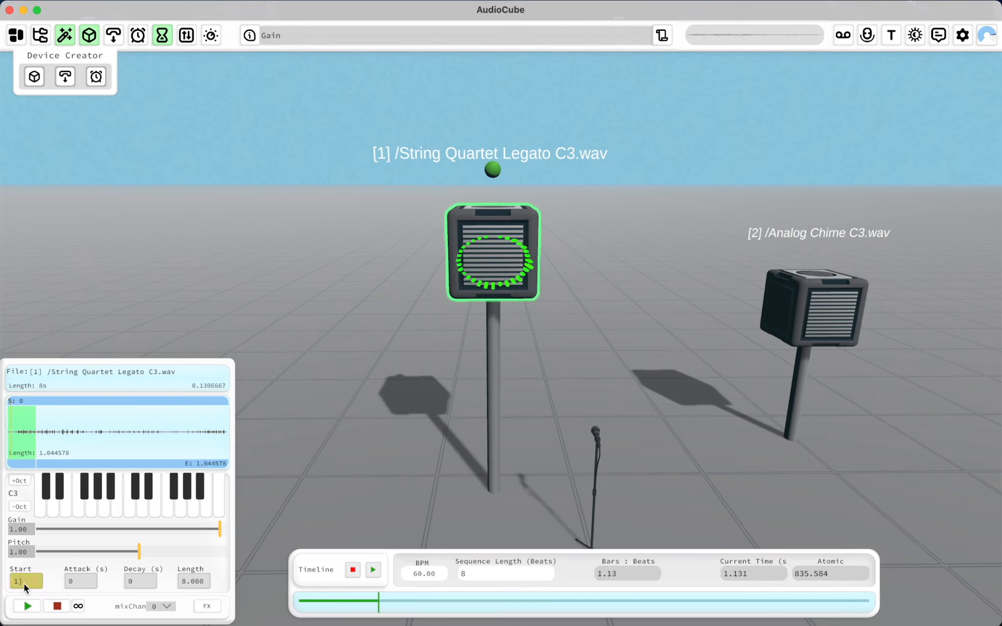
{"action": "left_click", "coordinate": [24, 584]}
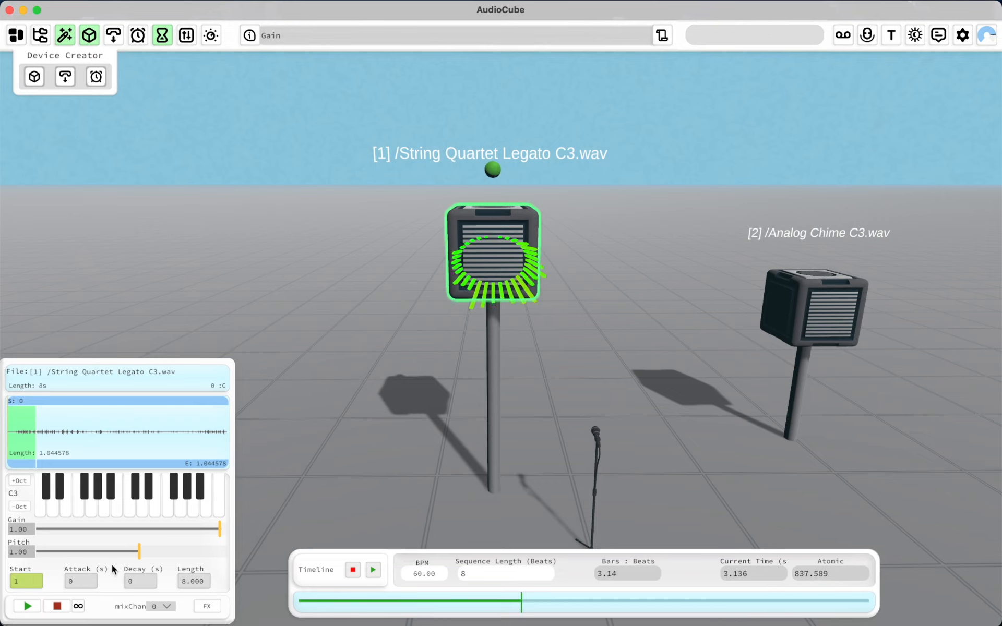
Step: Close the Timeline, enable looping on the string quartet sampler and extend its clip region to about 3.49 s
{"action": "left_click", "coordinate": [161, 35]}
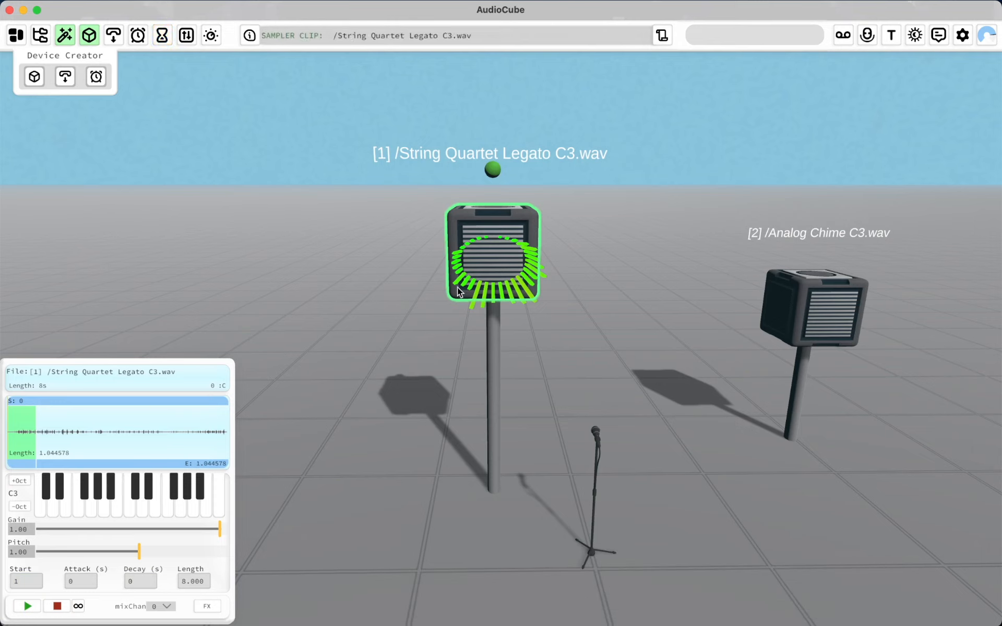
{"action": "left_click", "coordinate": [494, 237]}
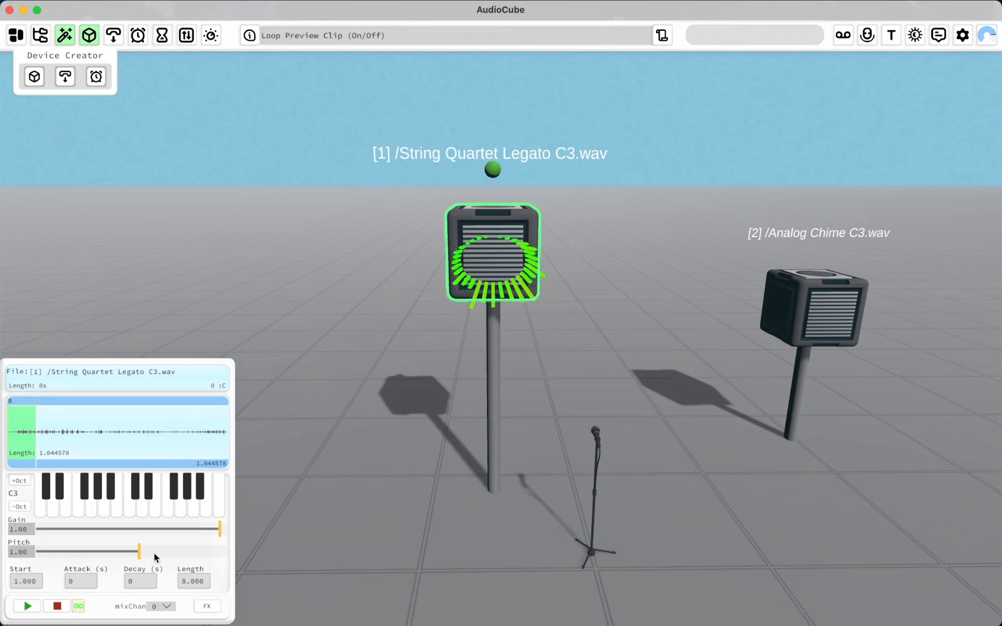
{"action": "left_click_drag", "start_coordinate": [77, 459], "coordinate": [103, 459]}
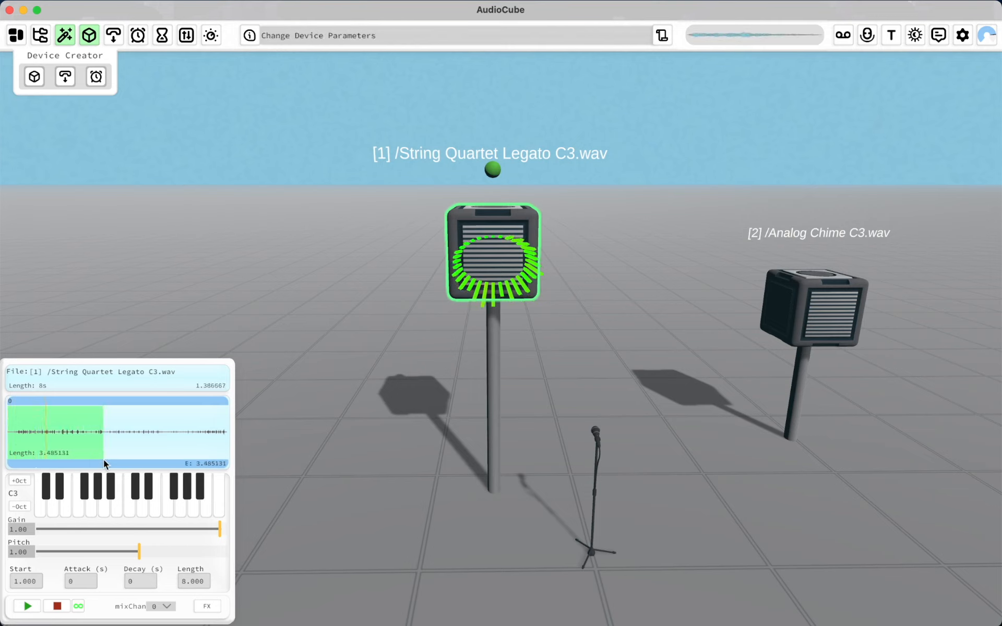
Step: Open the sampler's device effects, try distortion, chorus and the low-pass filter, and return LPF cutoff and resonance to 1
{"action": "left_click", "coordinate": [203, 608]}
{"action": "mouse_move", "coordinate": [288, 488]}
{"action": "left_mouse_down"}
{"action": "mouse_move", "coordinate": [322, 486]}
{"action": "mouse_move", "coordinate": [298, 489]}
{"action": "left_mouse_up"}
{"action": "left_click_drag", "start_coordinate": [408, 488], "coordinate": [297, 516]}
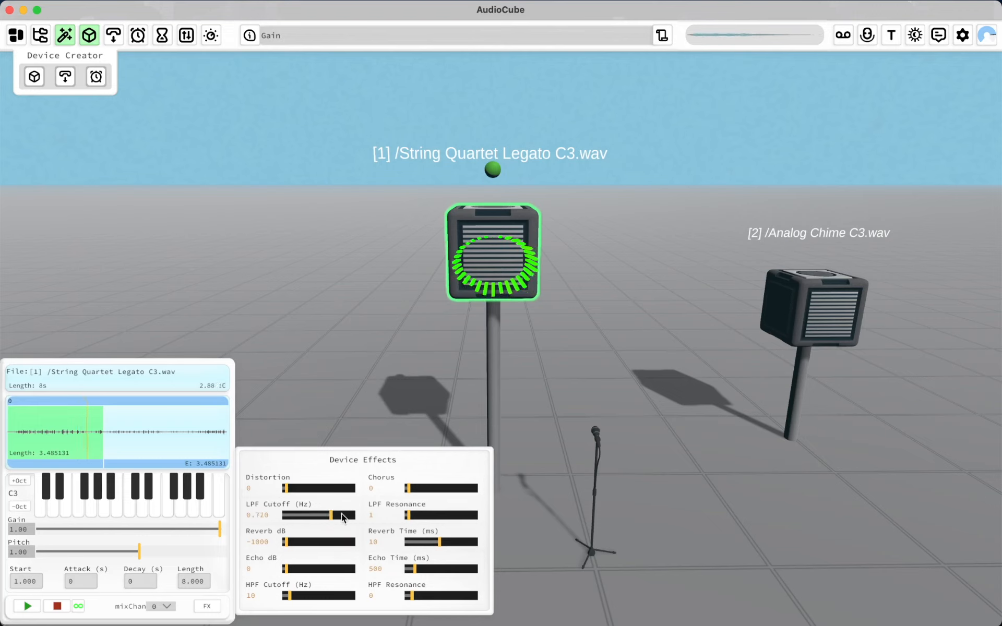
{"action": "left_click_drag", "start_coordinate": [408, 514], "coordinate": [431, 516]}
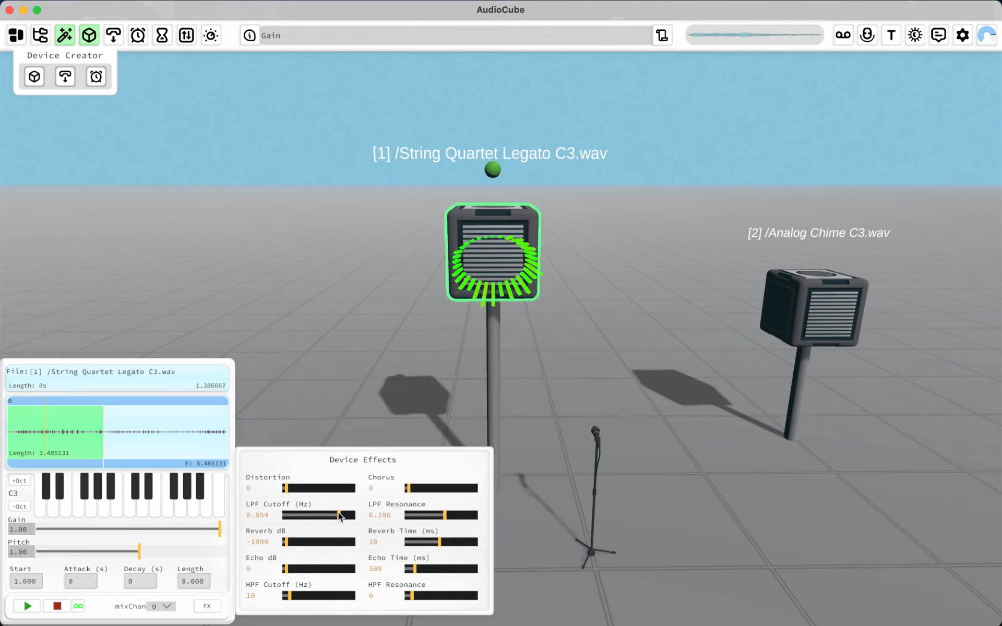
{"action": "left_click_drag", "start_coordinate": [338, 513], "coordinate": [438, 527]}
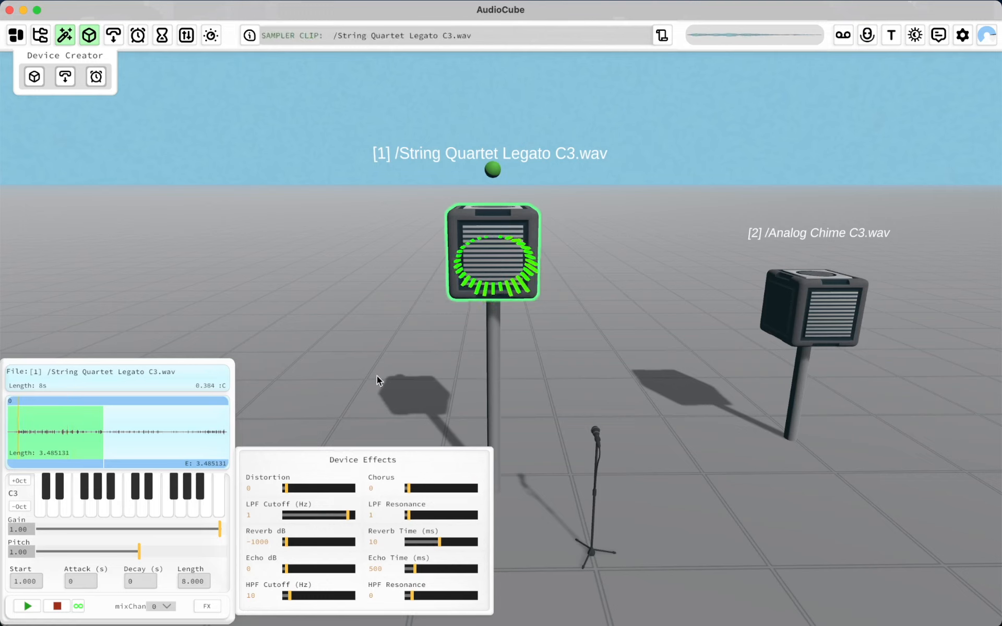
Step: Try reverb at 268.1 dB with time 20 and echo at 0.762, and lower the sampler's gain to 0
{"action": "left_click_drag", "start_coordinate": [289, 540], "coordinate": [339, 541]}
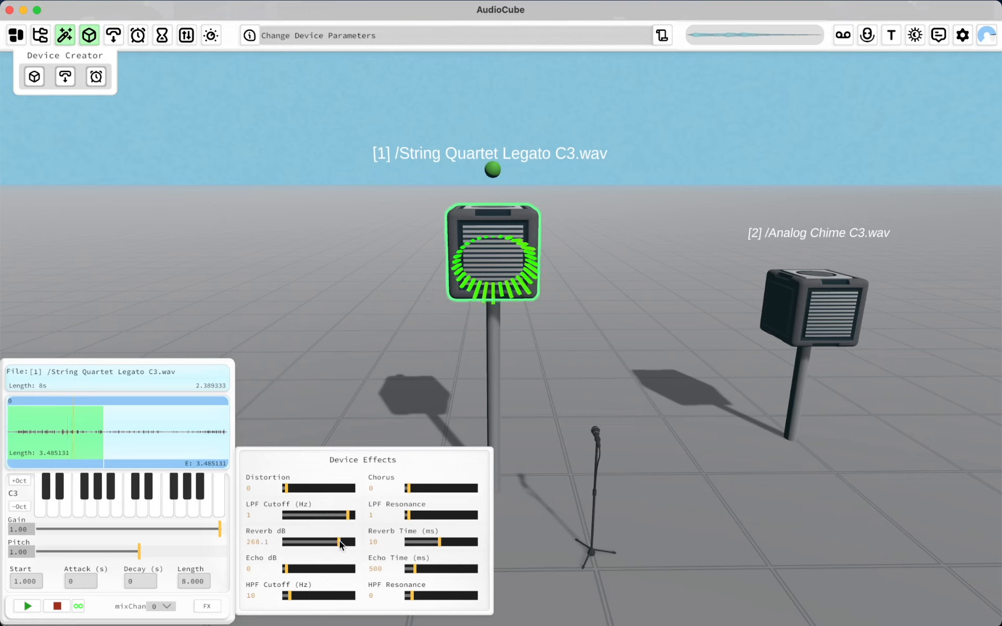
{"action": "left_click_drag", "start_coordinate": [443, 541], "coordinate": [475, 540]}
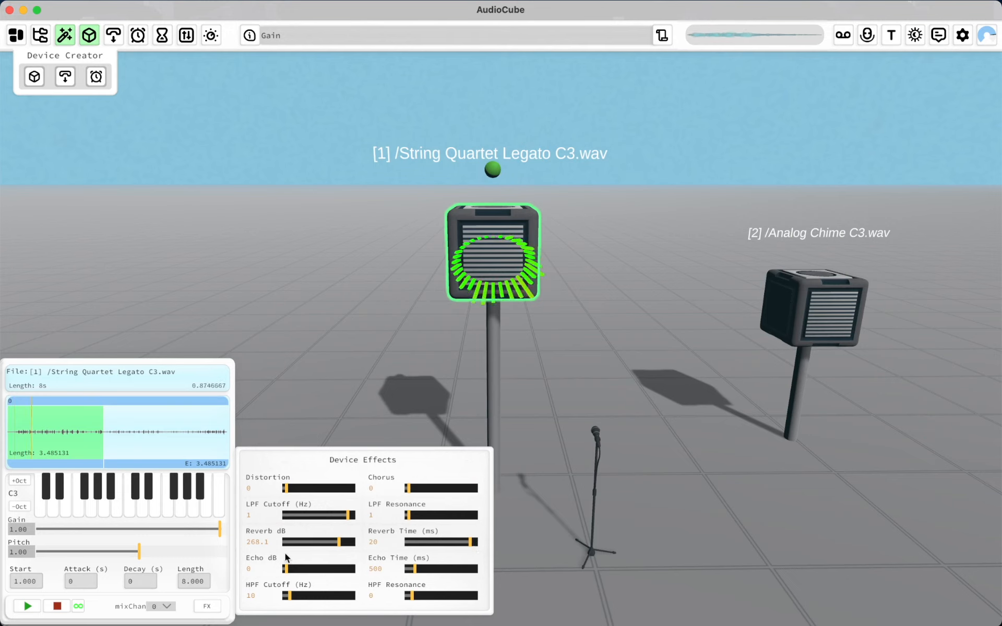
{"action": "left_click_drag", "start_coordinate": [185, 528], "coordinate": [7, 563]}
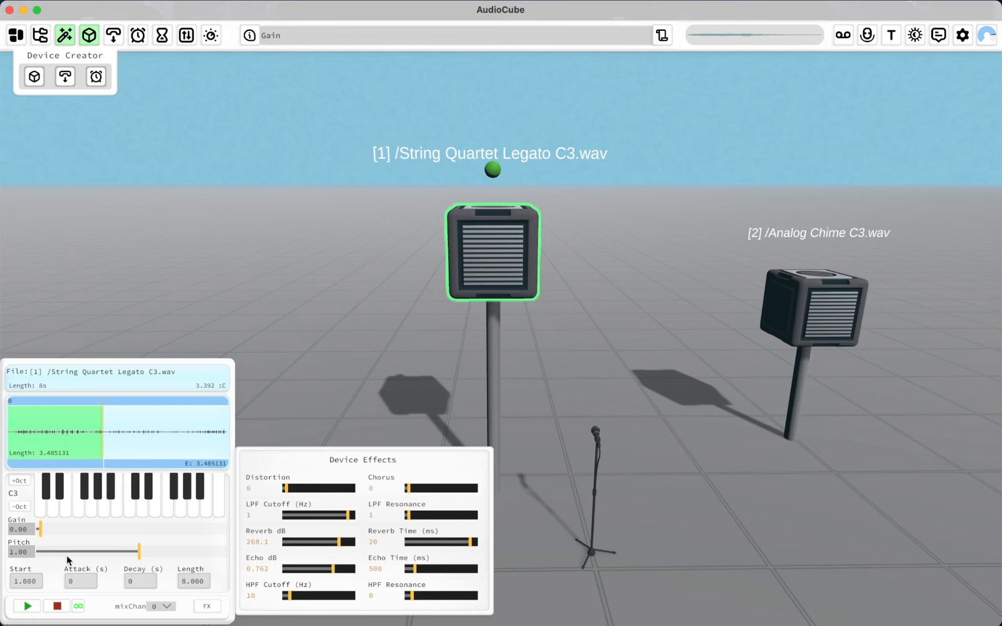
Step: Set the gain to 0.45 and reset the effects to reverb -1000 dB, reverb time 0, echo 0 and echo time 1
{"action": "left_click_drag", "start_coordinate": [67, 557], "coordinate": [160, 550]}
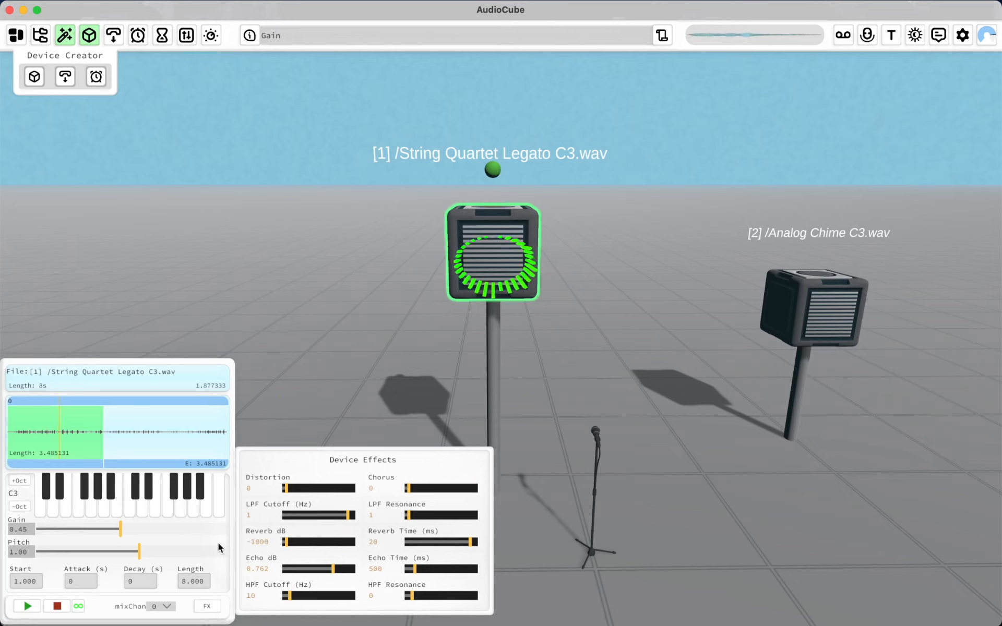
{"action": "left_click_drag", "start_coordinate": [322, 573], "coordinate": [232, 573]}
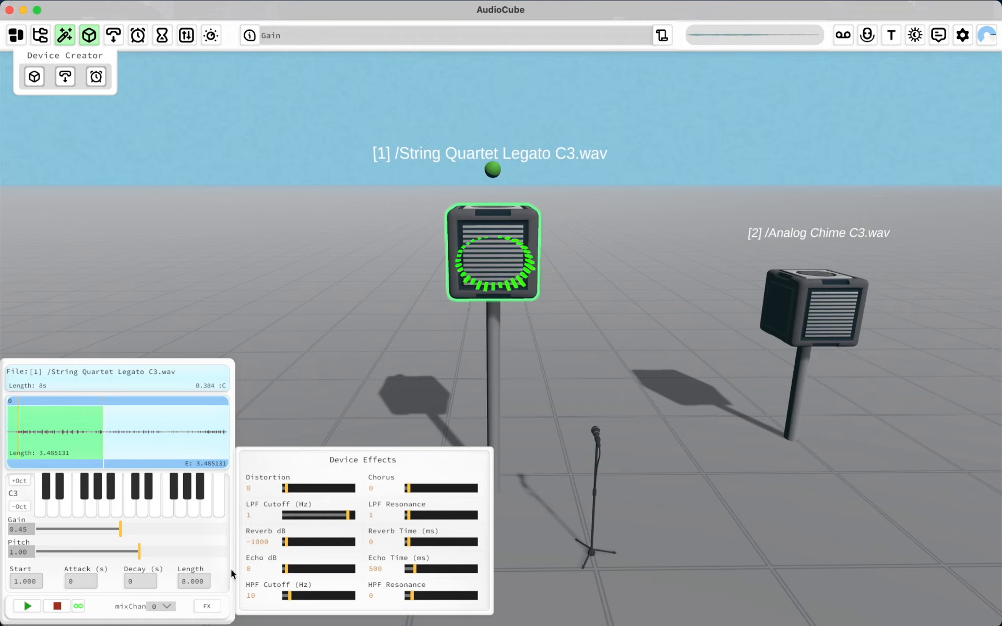
{"action": "left_click_drag", "start_coordinate": [415, 569], "coordinate": [334, 569]}
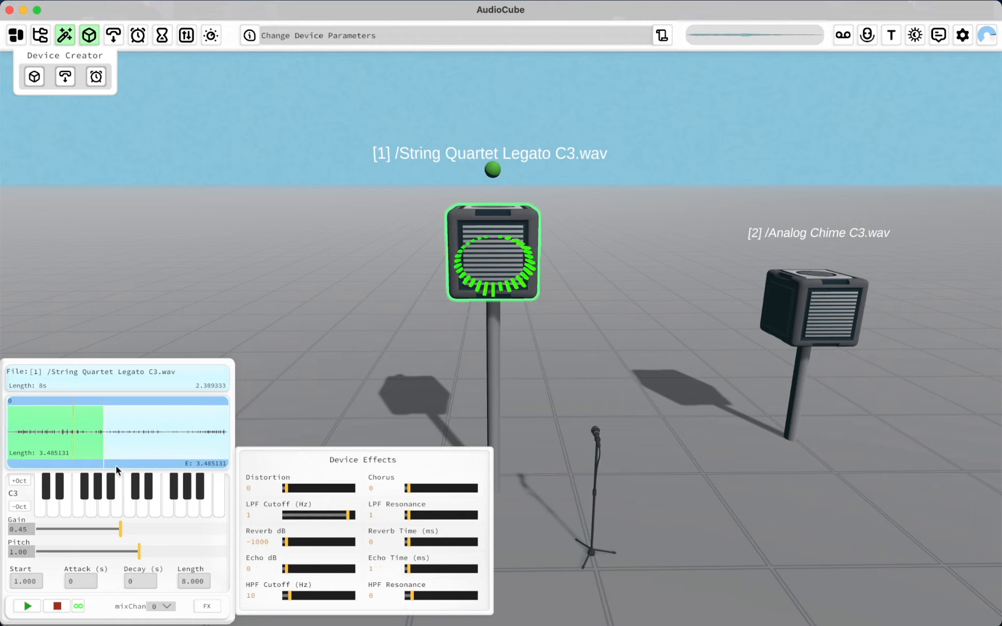
Step: Restore the string quartet clip to its full 8 s length, duplicate the sampler and place the two samplers apart
{"action": "left_click_drag", "start_coordinate": [437, 276], "coordinate": [464, 186]}
{"action": "key", "text": "w"}
{"action": "key", "text": "s"}
{"action": "key", "text": "e"}
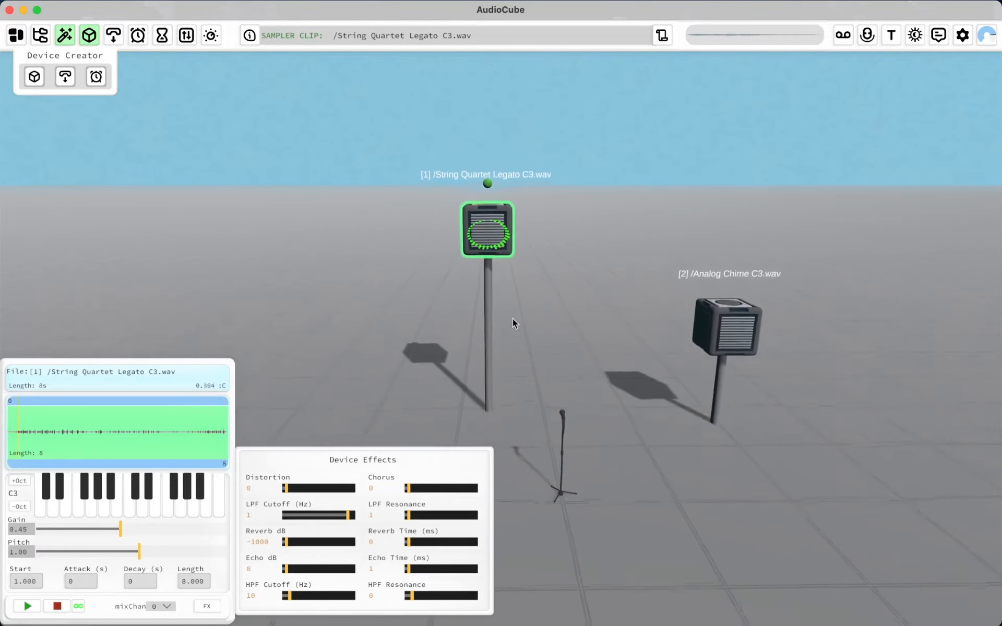
{"action": "key", "text": "w"}
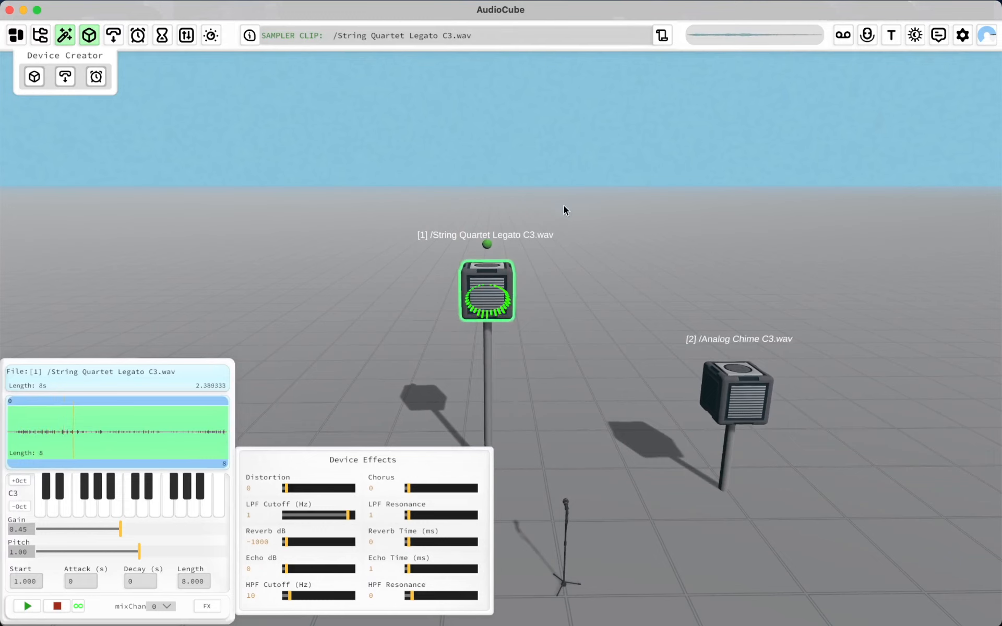
{"action": "key", "text": "super+d"}
{"action": "left_click_drag", "start_coordinate": [487, 279], "coordinate": [370, 284]}
{"action": "left_click_drag", "start_coordinate": [461, 293], "coordinate": [494, 316]}
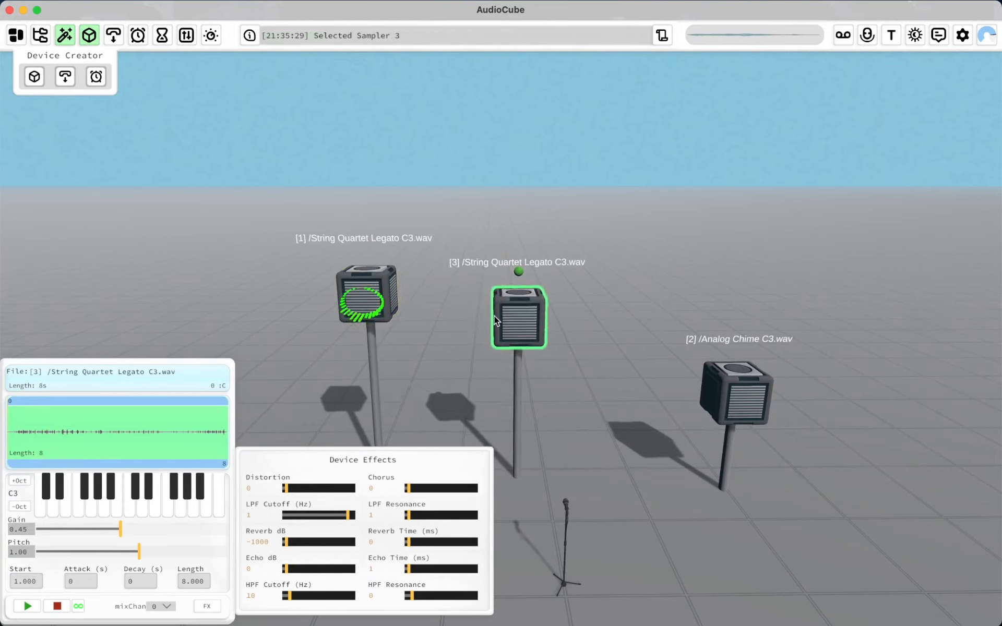
Step: Play the duplicated sampler at D3, duplicate it again and move the playing one toward the front
{"action": "left_click", "coordinate": [23, 608]}
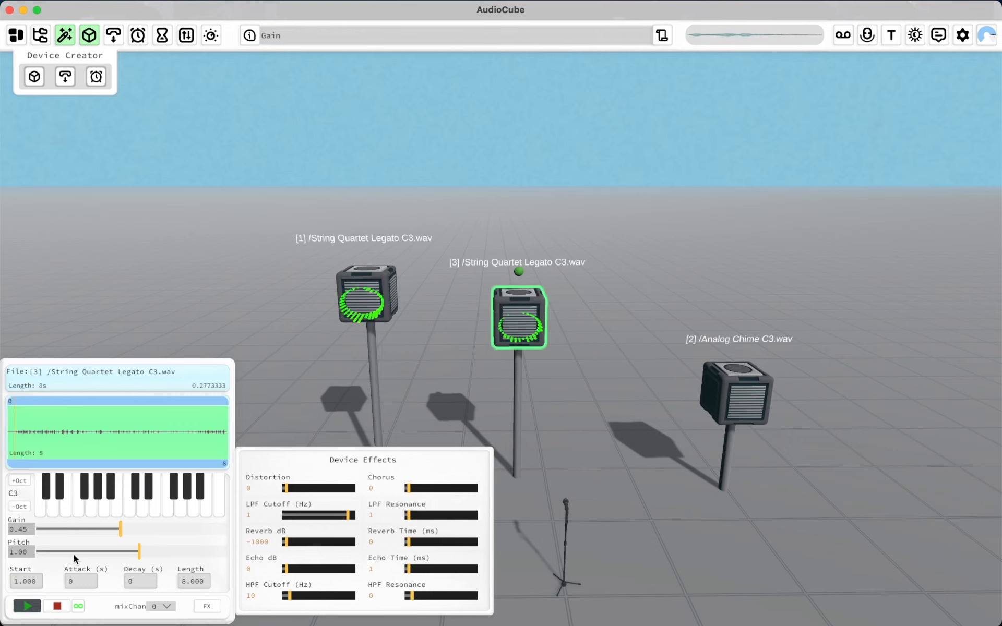
{"action": "left_click", "coordinate": [142, 507]}
{"action": "key", "text": "super+d"}
{"action": "left_click_drag", "start_coordinate": [517, 326], "coordinate": [439, 387]}
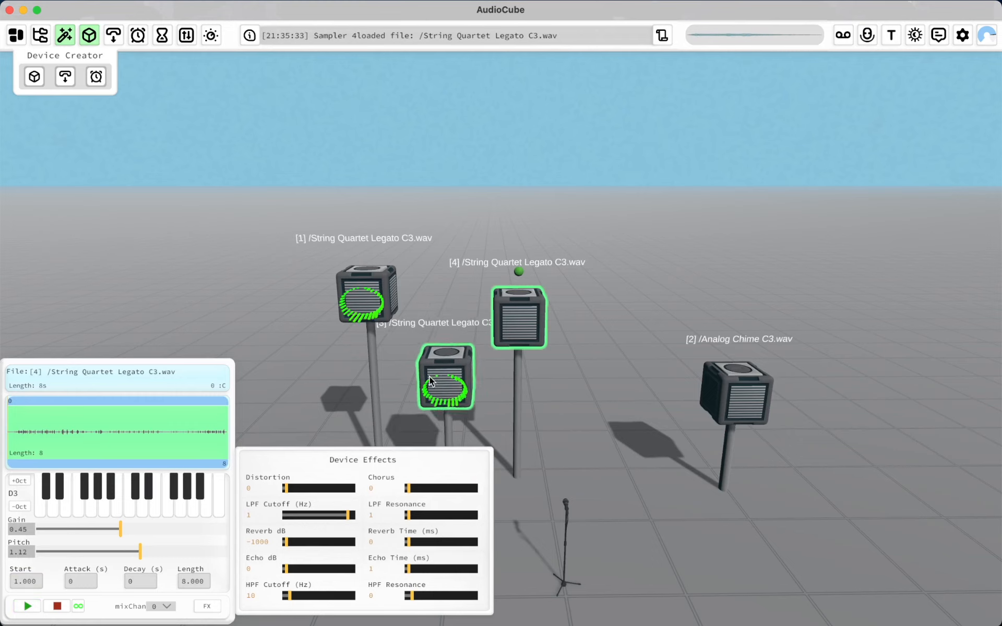
Step: Reposition the fourth sampler farther back, set it to F3, play it and raise its gain to 0.57
{"action": "left_click_drag", "start_coordinate": [502, 333], "coordinate": [528, 309]}
{"action": "left_click", "coordinate": [167, 509]}
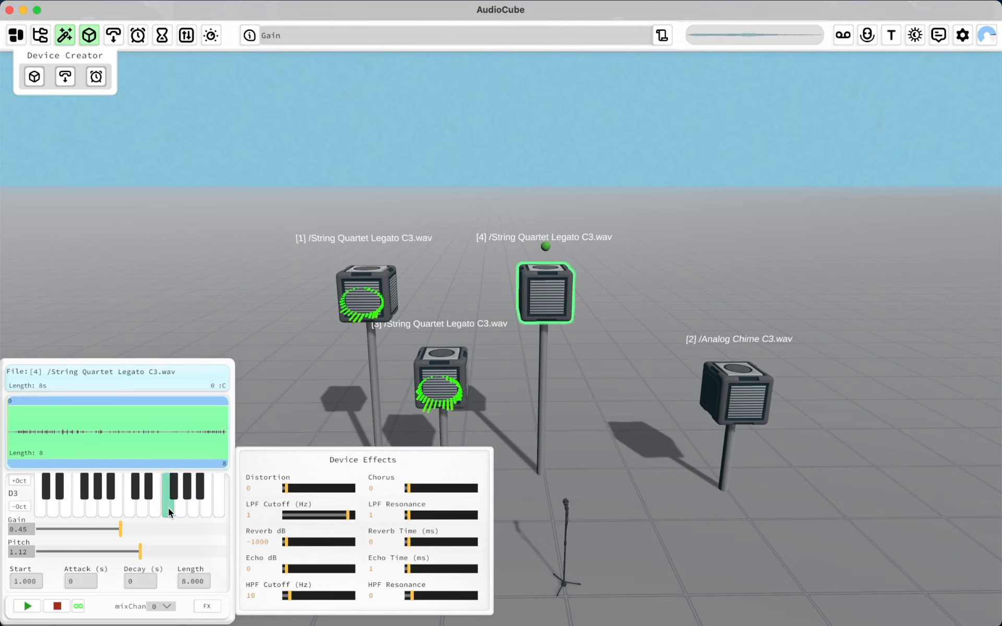
{"action": "left_click", "coordinate": [26, 607]}
{"action": "left_click_drag", "start_coordinate": [120, 529], "coordinate": [143, 530]}
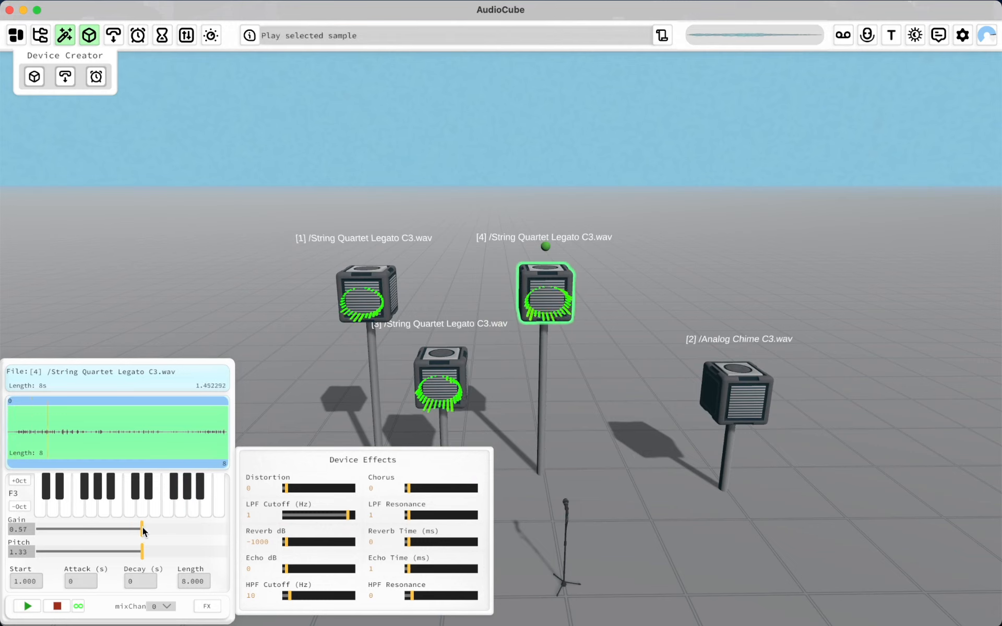
Step: Duplicate the fourth sampler, move the original behind the others and set the new copy to B3
{"action": "key", "text": "super+d"}
{"action": "left_click_drag", "start_coordinate": [532, 289], "coordinate": [442, 231]}
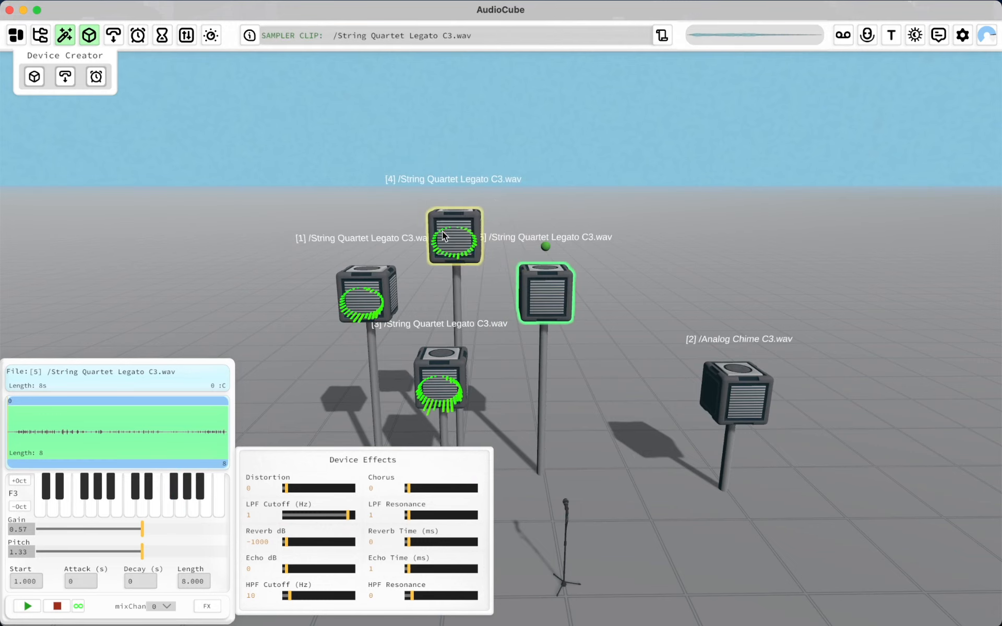
{"action": "left_click", "coordinate": [539, 282]}
{"action": "left_click", "coordinate": [207, 501]}
Step: Give the fifth sampler 1115 dB reverb with time 1.768, trying a 0.693 low-pass cutoff before returning it to 1
{"action": "left_click", "coordinate": [541, 277]}
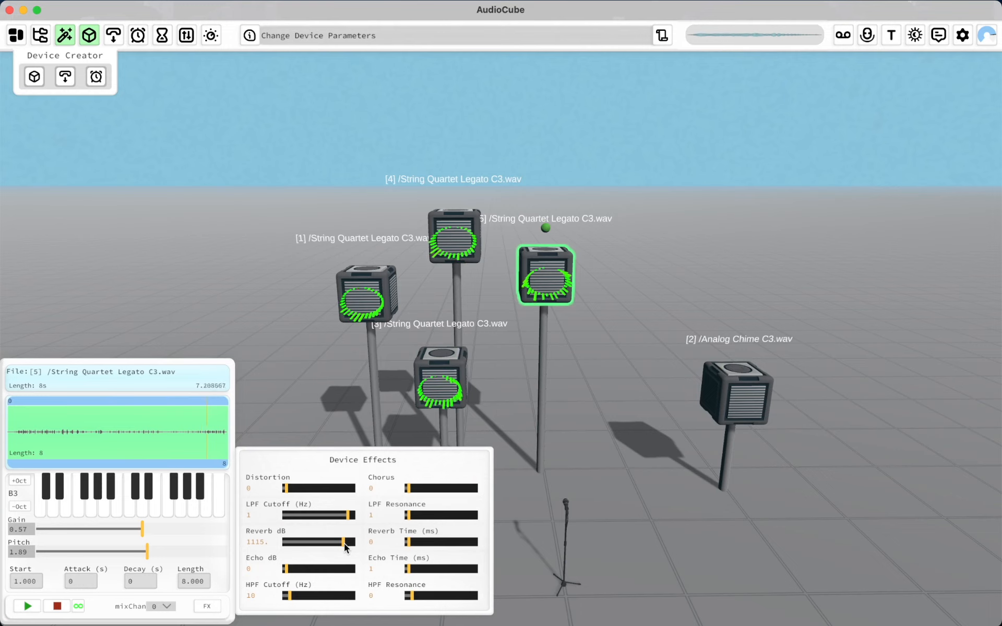
{"action": "left_click_drag", "start_coordinate": [335, 516], "coordinate": [329, 516]}
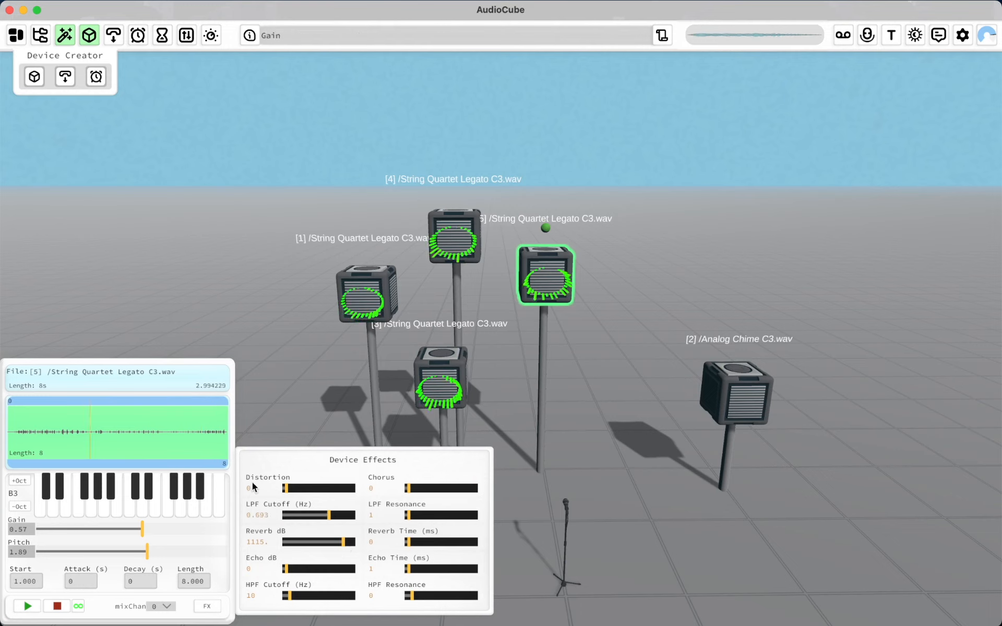
{"action": "mouse_move", "coordinate": [409, 539]}
{"action": "left_mouse_down"}
{"action": "mouse_move", "coordinate": [442, 538]}
{"action": "mouse_move", "coordinate": [424, 540]}
{"action": "left_mouse_up"}
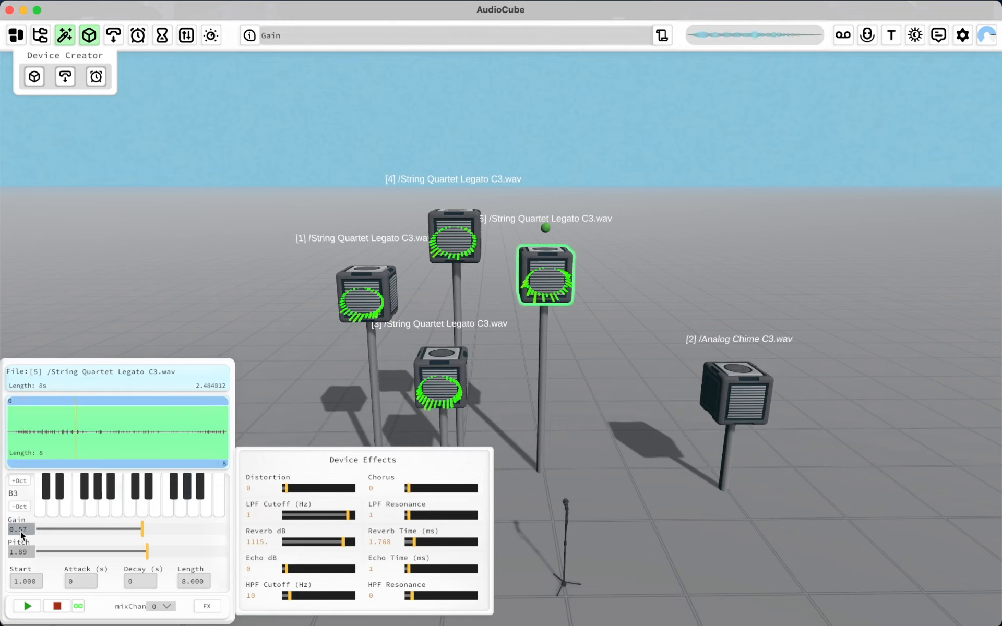
Step: Lower the fifth sampler by several octaves to C3 at pitch 0.13, set its gain to 0.42 and close its effects
{"action": "left_click", "coordinate": [23, 506]}
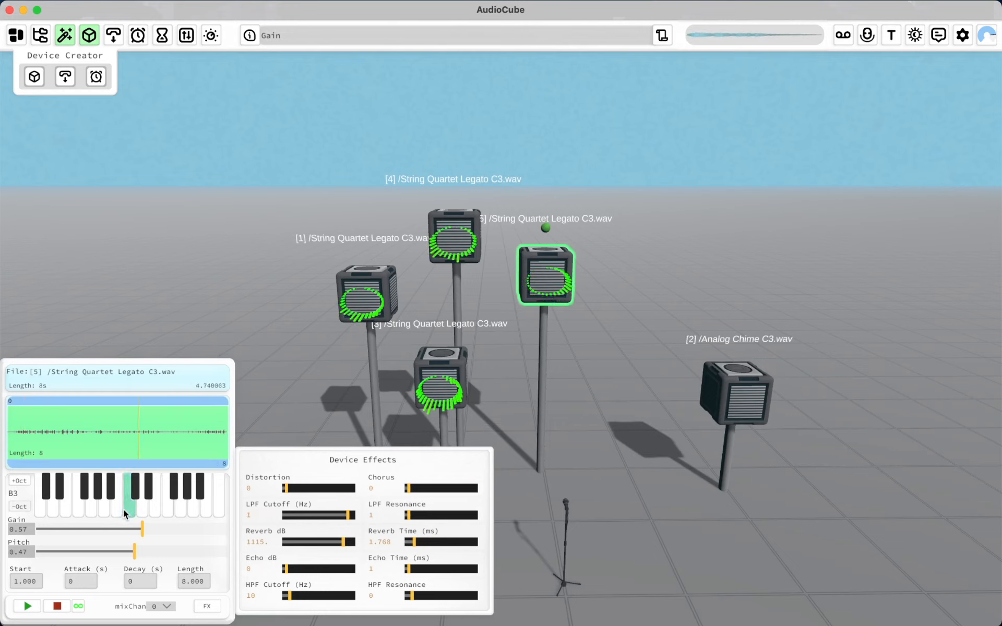
{"action": "left_click", "coordinate": [20, 507]}
{"action": "left_click", "coordinate": [19, 507]}
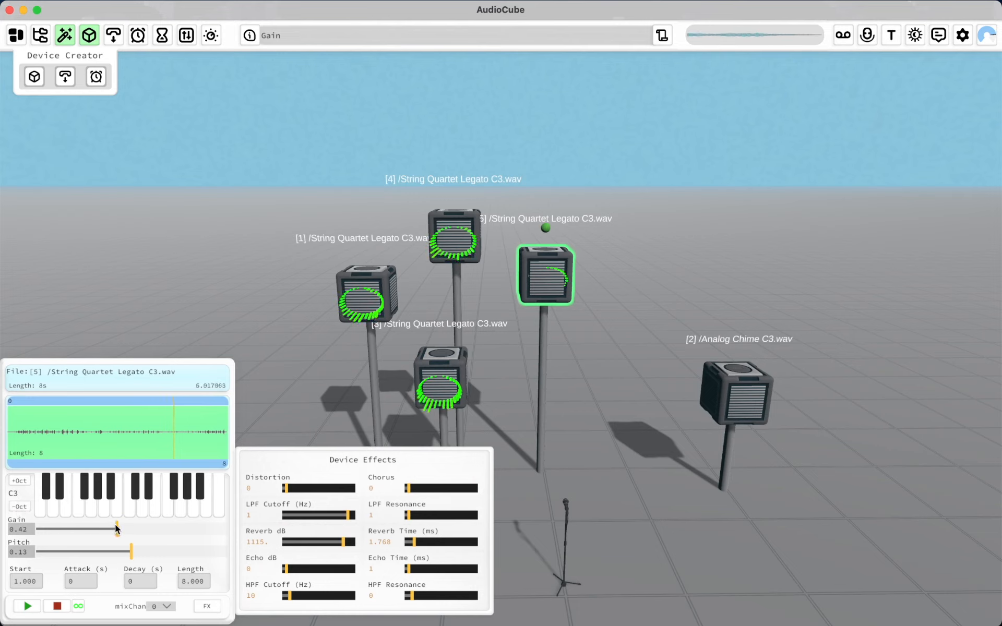
{"action": "left_click", "coordinate": [204, 607]}
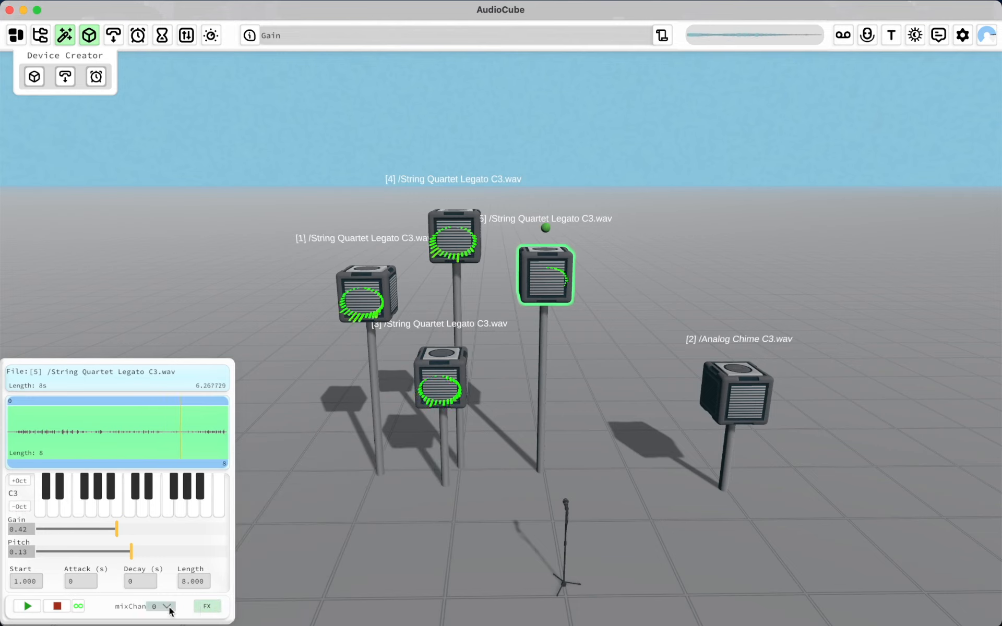
Step: Select the third, first and fourth samplers in turn to check their settings
{"action": "left_click", "coordinate": [430, 395]}
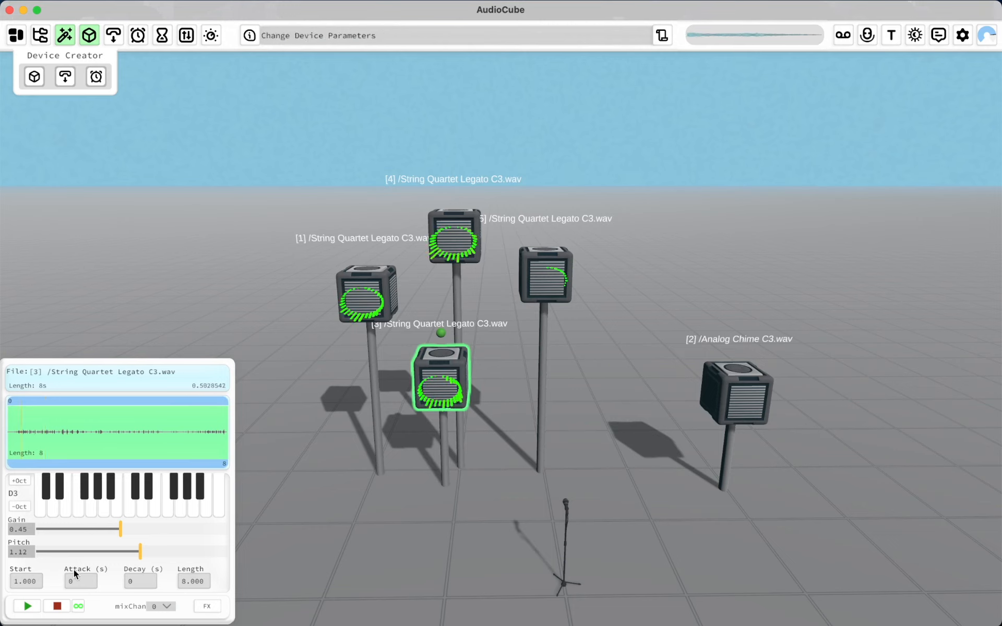
{"action": "left_click", "coordinate": [57, 606]}
{"action": "left_click", "coordinate": [394, 308]}
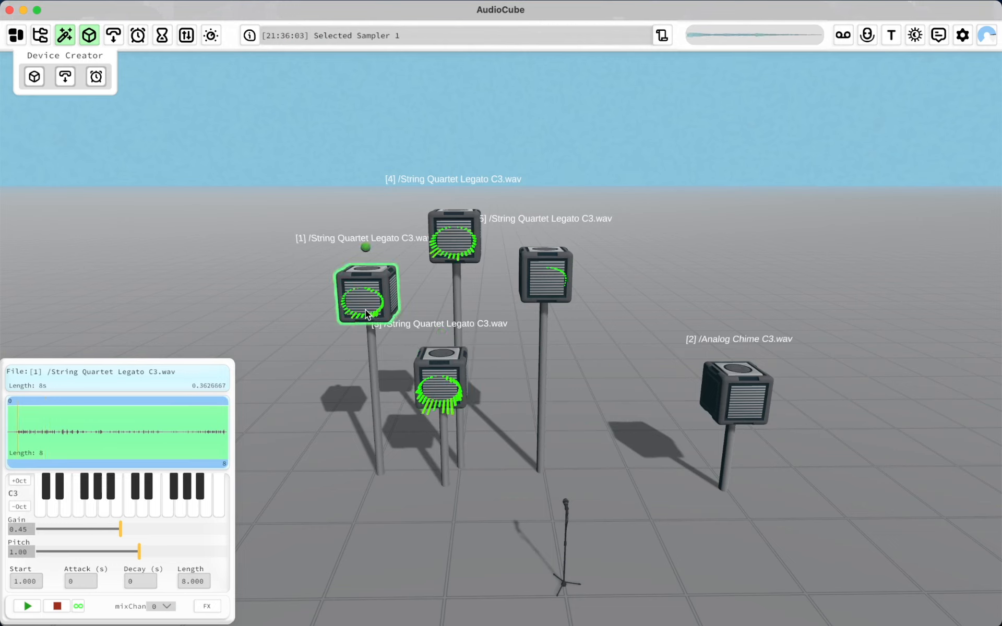
{"action": "left_click", "coordinate": [454, 238]}
Step: Move the fifth sampler slightly aside and reset its note to C3 at pitch 1.00
{"action": "left_click_drag", "start_coordinate": [556, 283], "coordinate": [598, 278]}
{"action": "left_click", "coordinate": [132, 503]}
{"action": "key", "text": "d"}
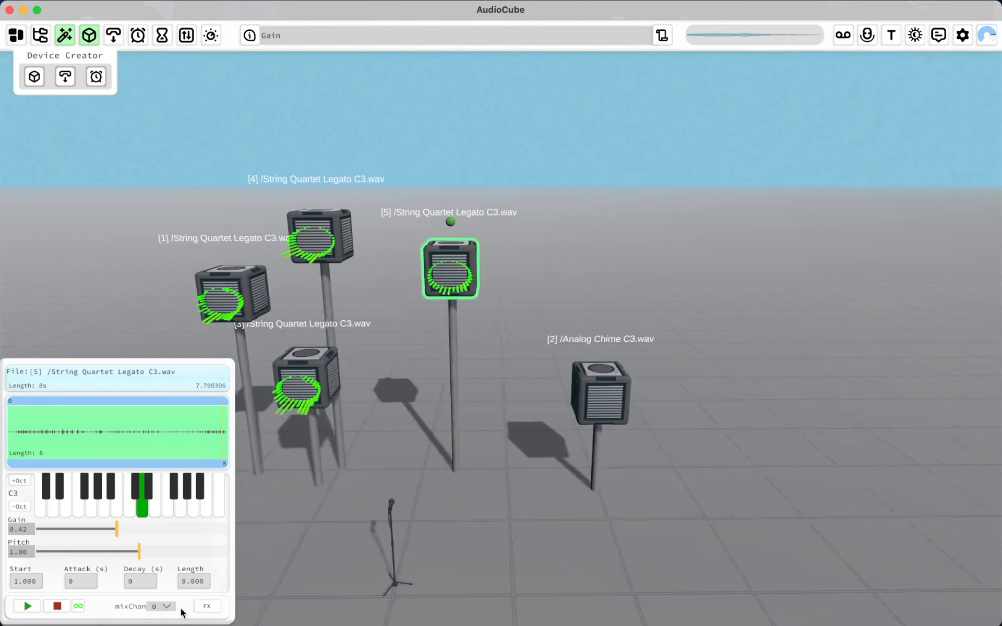
Step: Route the fifth sampler to mixer channel 2, show the mixer and review the available channel choices
{"action": "left_click", "coordinate": [162, 607]}
{"action": "left_click", "coordinate": [162, 522]}
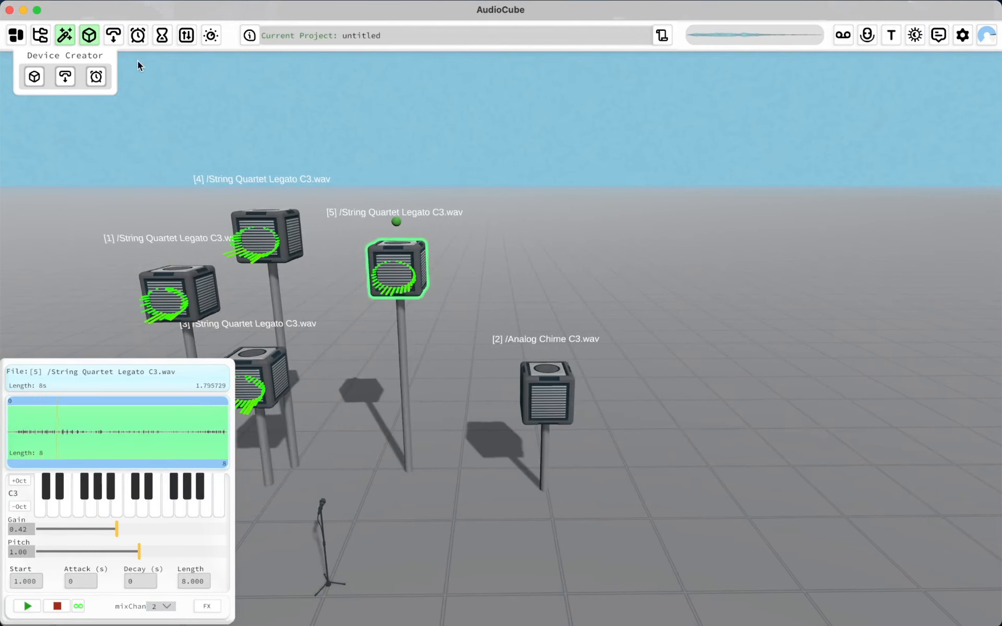
{"action": "left_click", "coordinate": [187, 35]}
{"action": "left_click", "coordinate": [171, 606]}
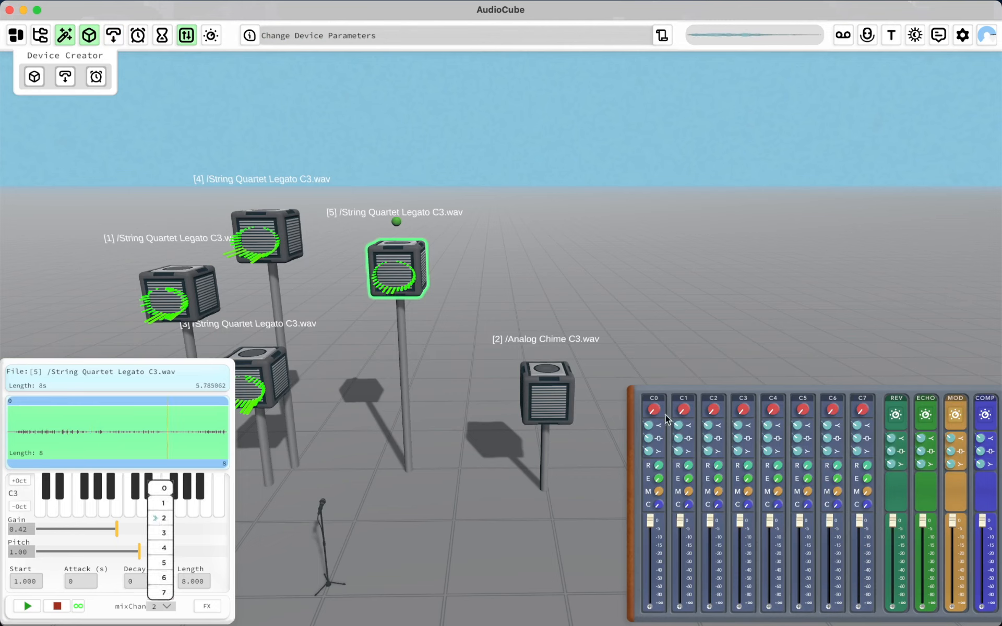
{"action": "left_click", "coordinate": [139, 601]}
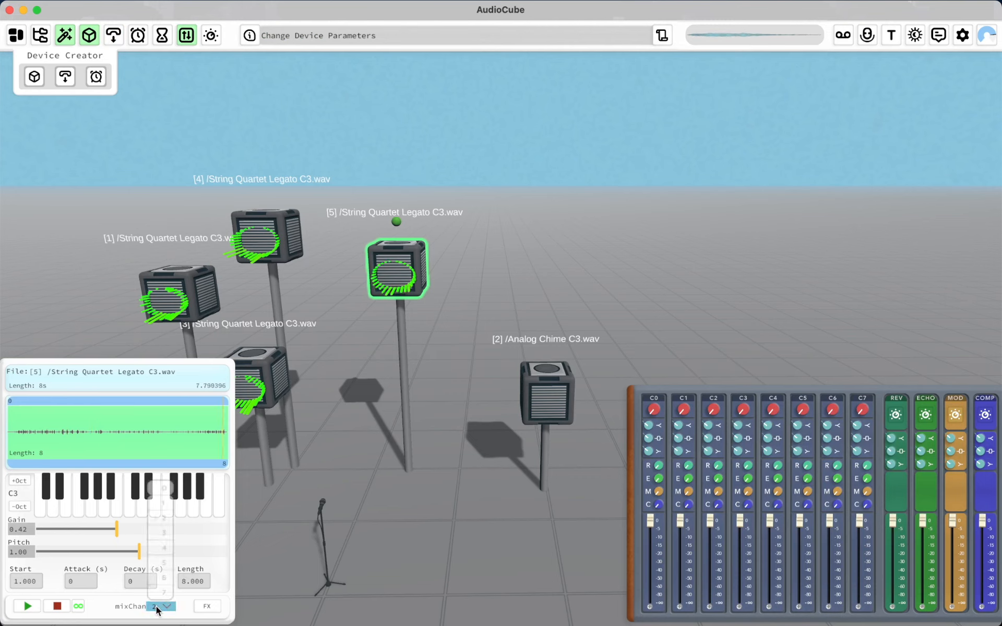
Step: Keep the fifth sampler on mixer channel 2 and compare its routing with the third sampler's
{"action": "left_click", "coordinate": [158, 609]}
{"action": "left_click", "coordinate": [164, 518]}
{"action": "left_click", "coordinate": [305, 374]}
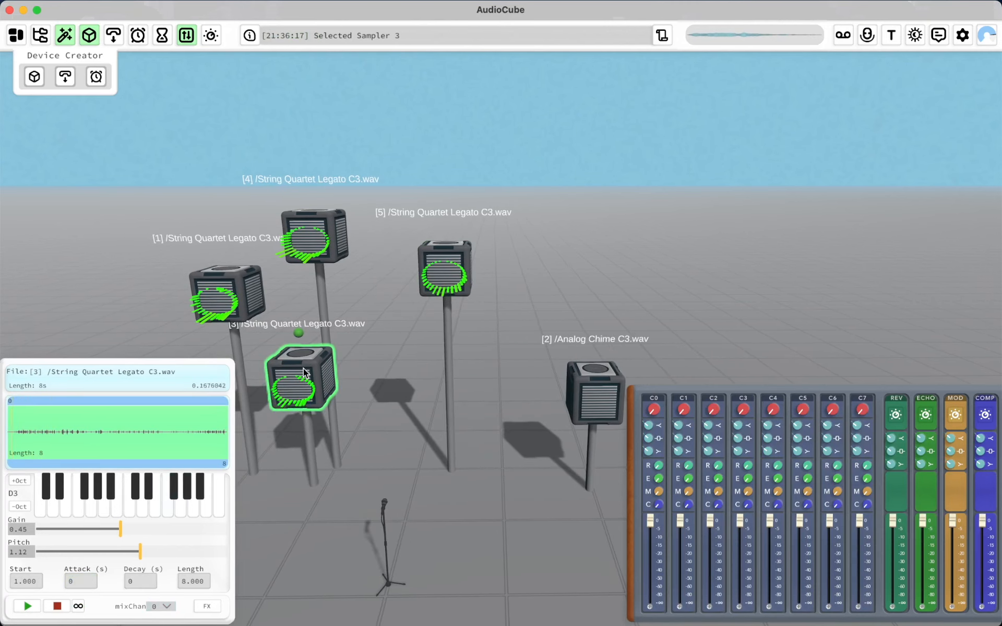
{"action": "left_click", "coordinate": [452, 263]}
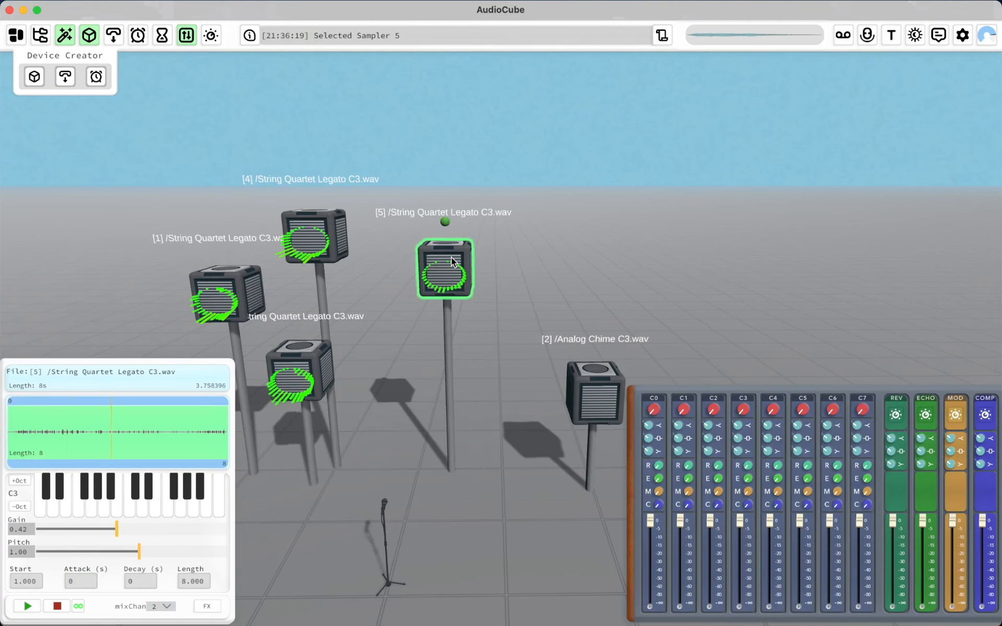
Step: Adjust the upper knobs of mixer channel C2, select the third sampler for comparison and hide the mixer
{"action": "left_click_drag", "start_coordinate": [713, 410], "coordinate": [713, 384]}
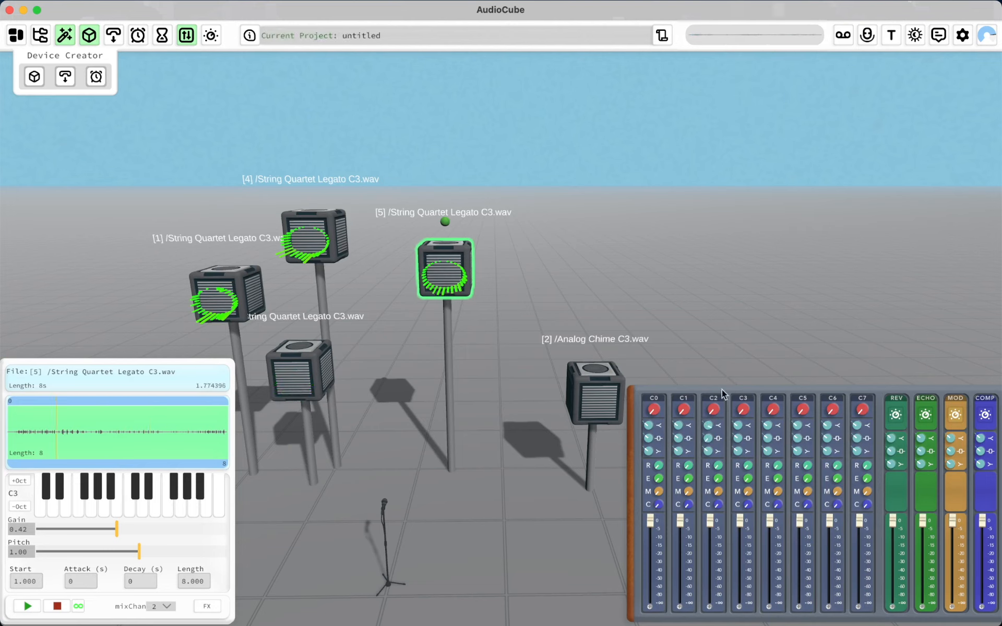
{"action": "left_click", "coordinate": [289, 370]}
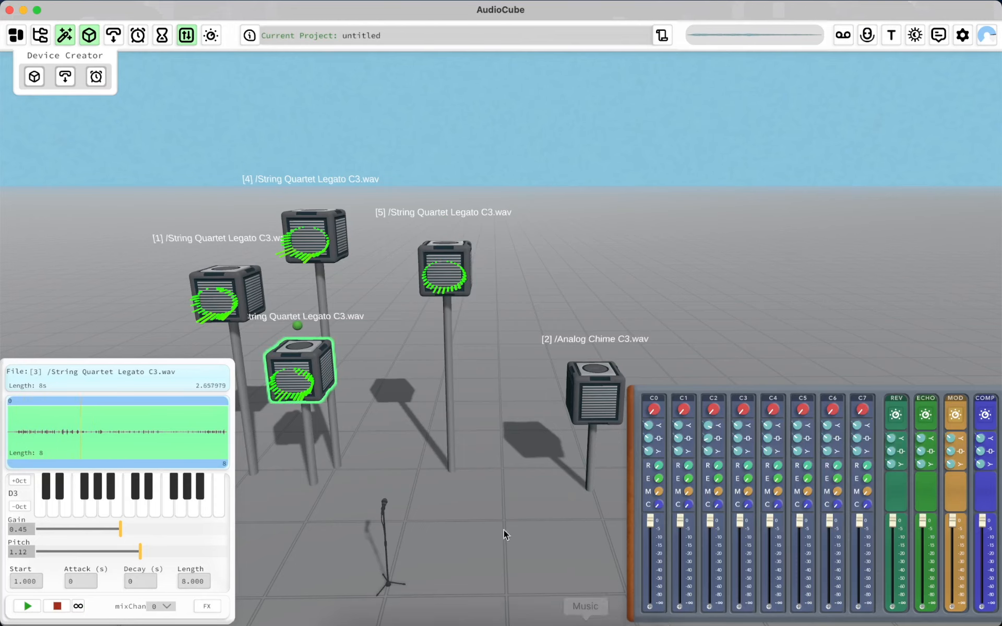
{"action": "key", "text": "m"}
Step: Create a ticker high above the floor, on the far side of the Analog Chime sampler
{"action": "key", "text": "a"}
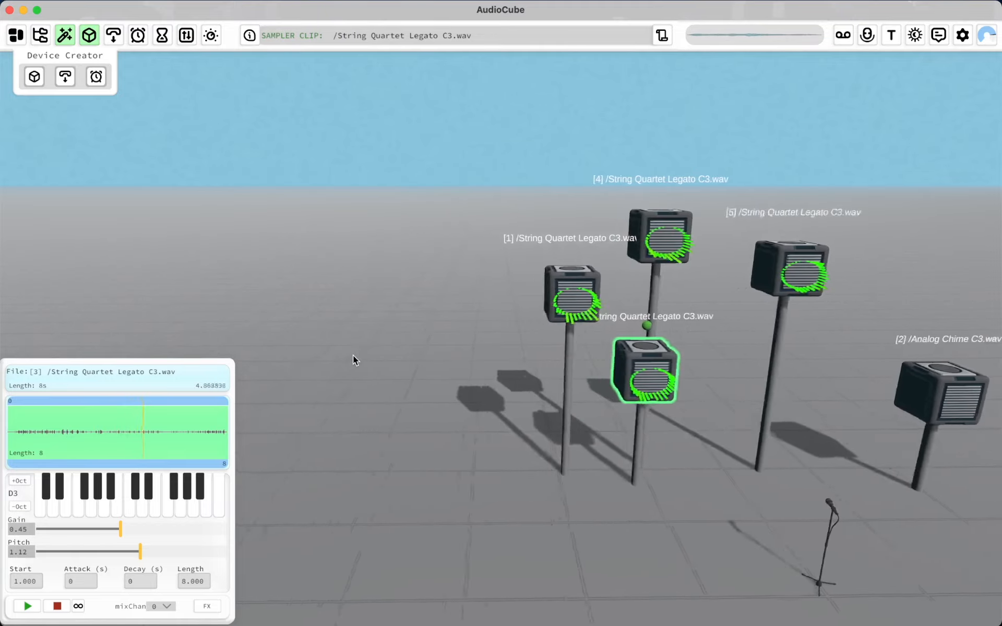
{"action": "key", "text": "d"}
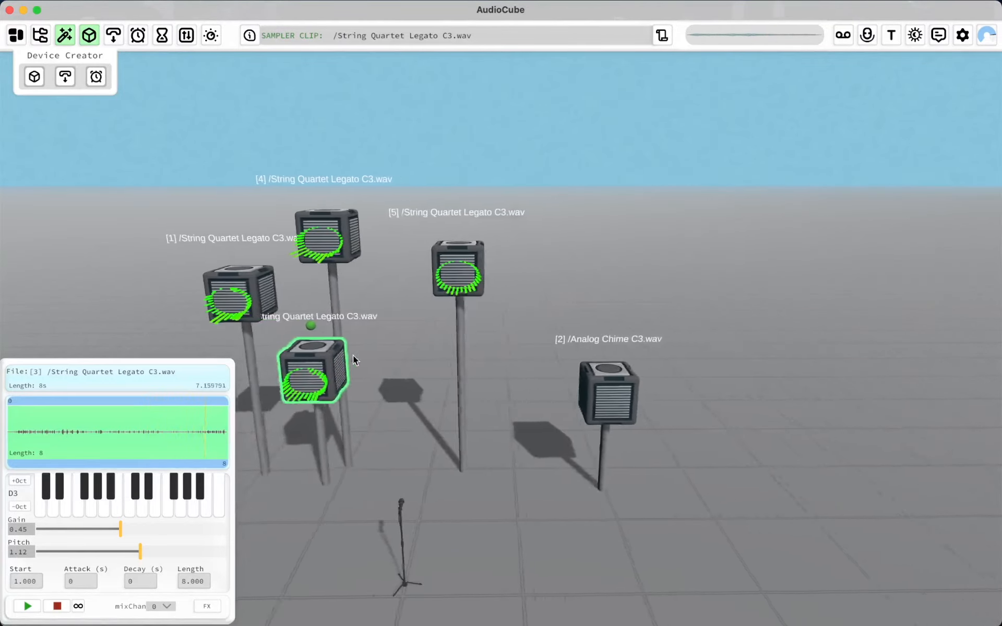
{"action": "key", "text": "a"}
{"action": "key", "text": "e"}
{"action": "mouse_move", "coordinate": [96, 77]}
{"action": "left_mouse_down"}
{"action": "mouse_move", "coordinate": [156, 101]}
{"action": "mouse_move", "coordinate": [644, 515]}
{"action": "mouse_move", "coordinate": [782, 215]}
{"action": "left_mouse_up"}
{"action": "key", "text": "d"}
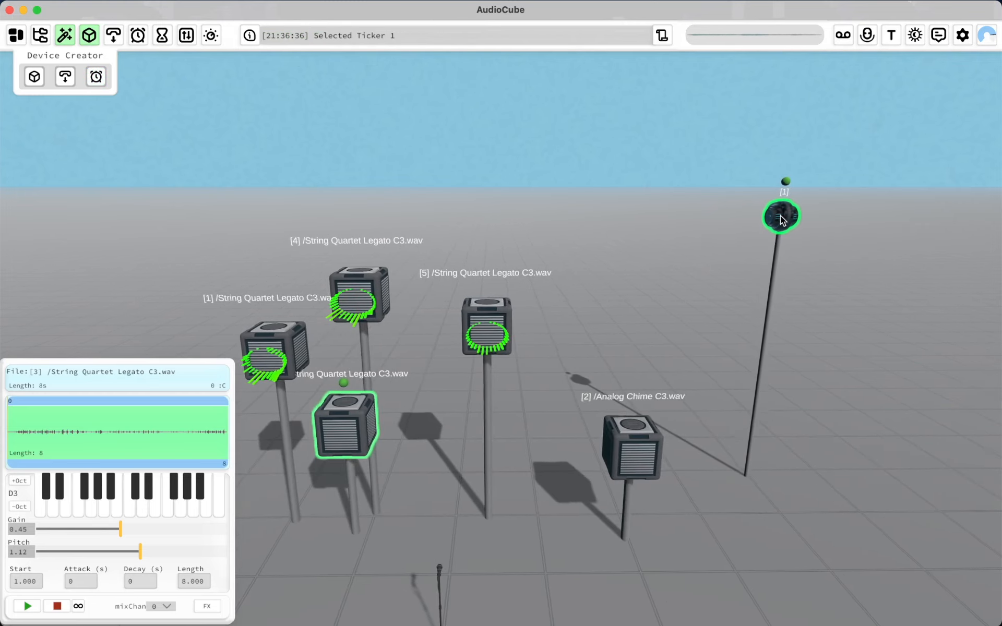
Step: Connect the ticker to the fifth, third and fourth String Quartet samplers
{"action": "right_click", "coordinate": [780, 214]}
{"action": "left_click", "coordinate": [488, 323]}
{"action": "left_click", "coordinate": [344, 423]}
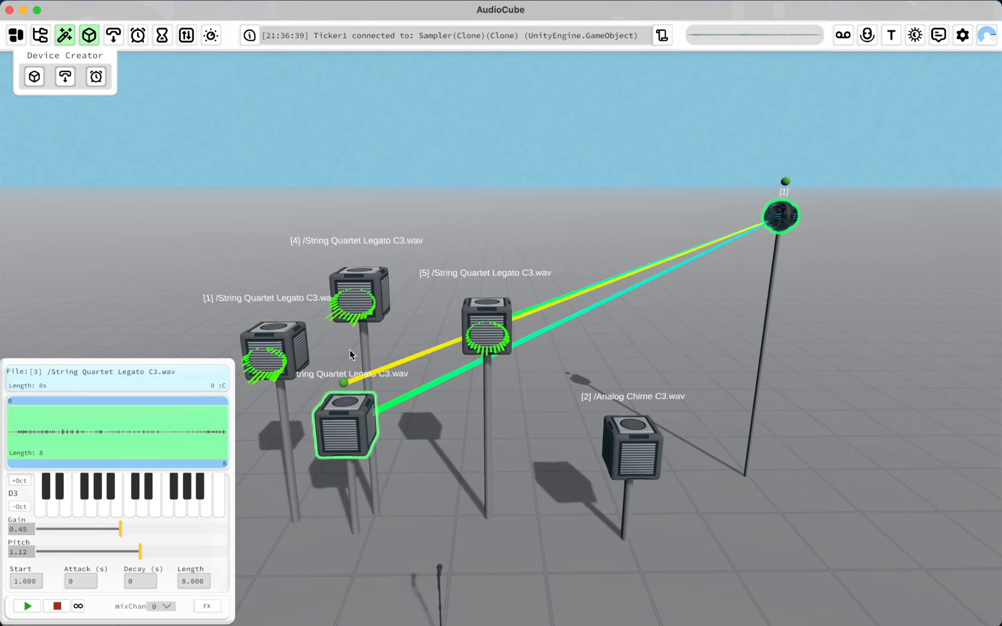
{"action": "left_click", "coordinate": [360, 295]}
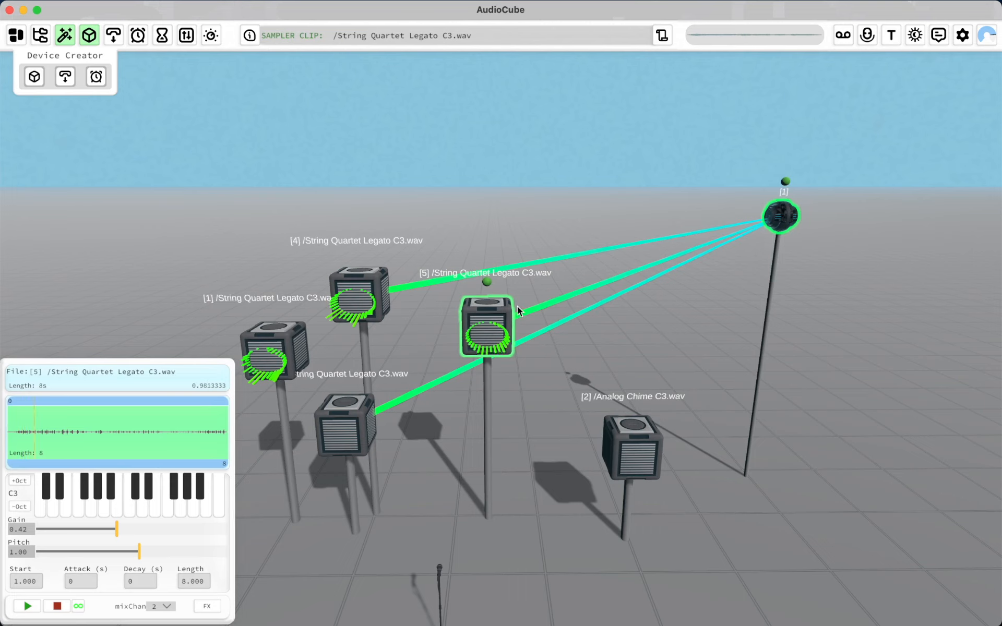
Step: Stop the fifth sampler and turn off its looping, trigger the ticker and inspect the connected samplers
{"action": "left_click", "coordinate": [496, 325]}
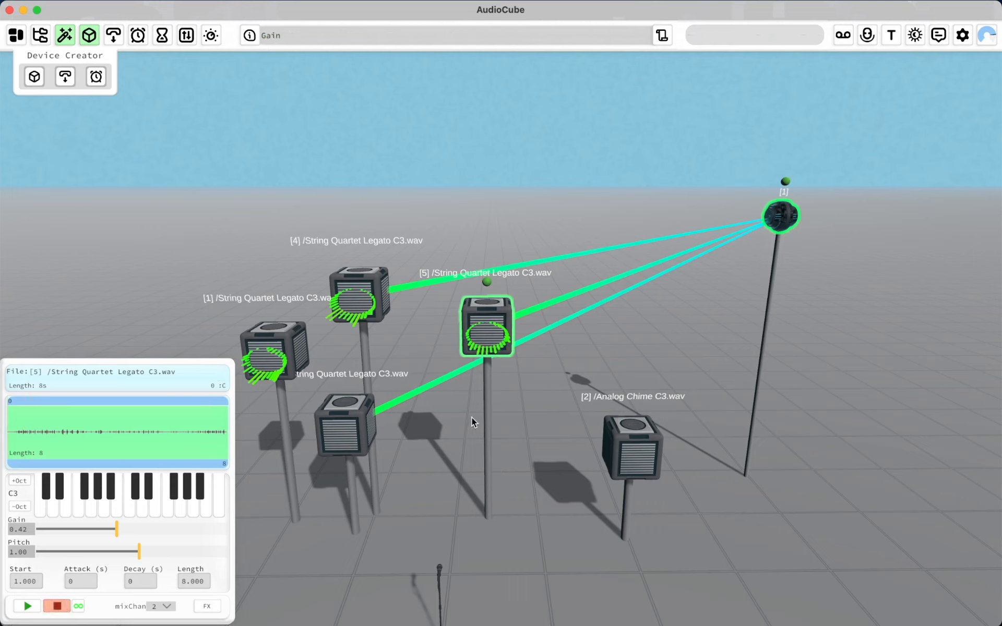
{"action": "left_click", "coordinate": [779, 213]}
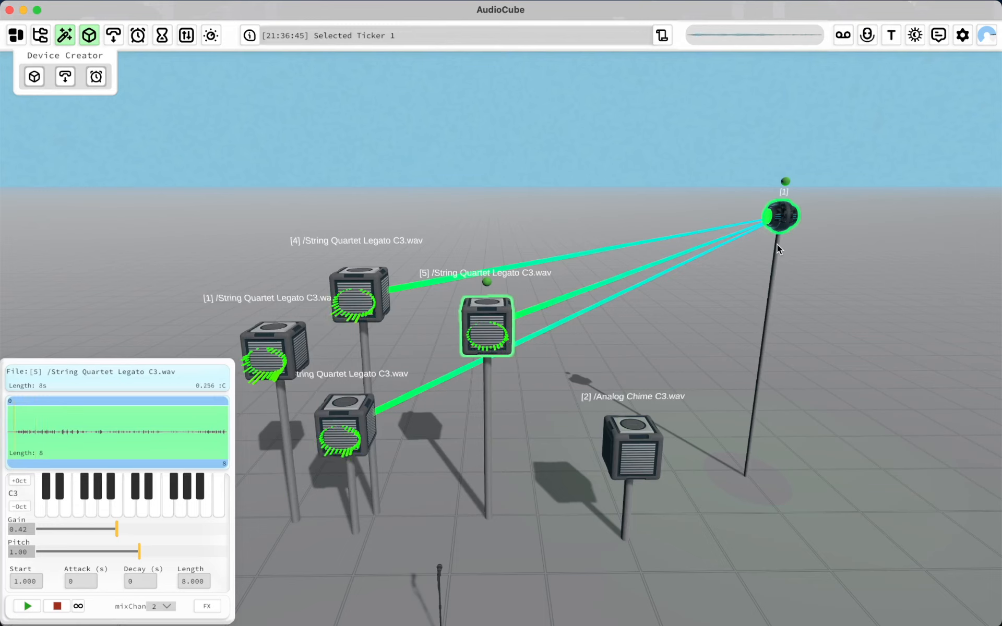
{"action": "left_click", "coordinate": [781, 216]}
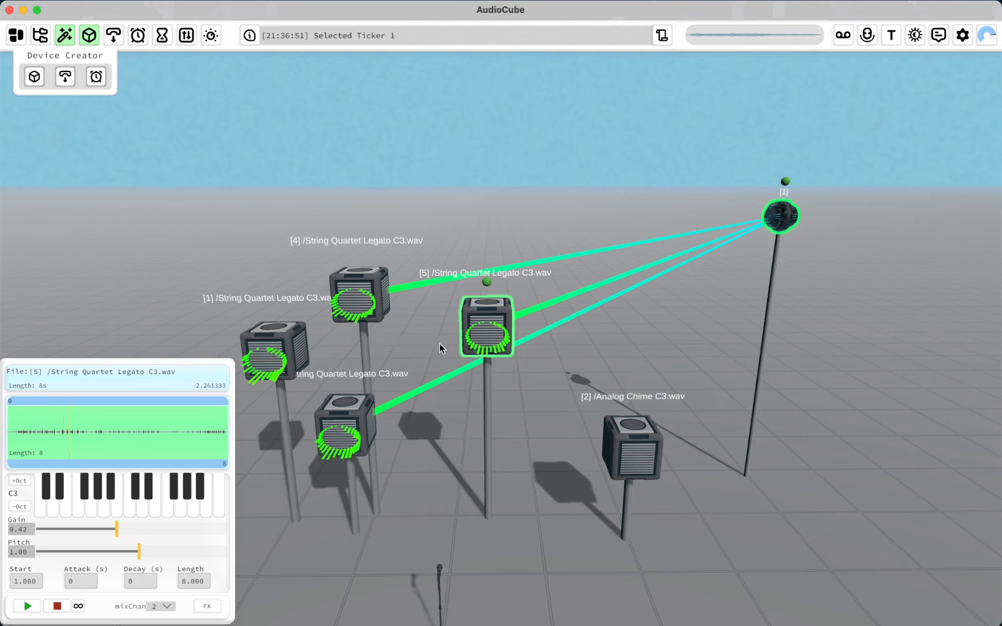
{"action": "left_click", "coordinate": [473, 335]}
{"action": "left_click", "coordinate": [358, 300]}
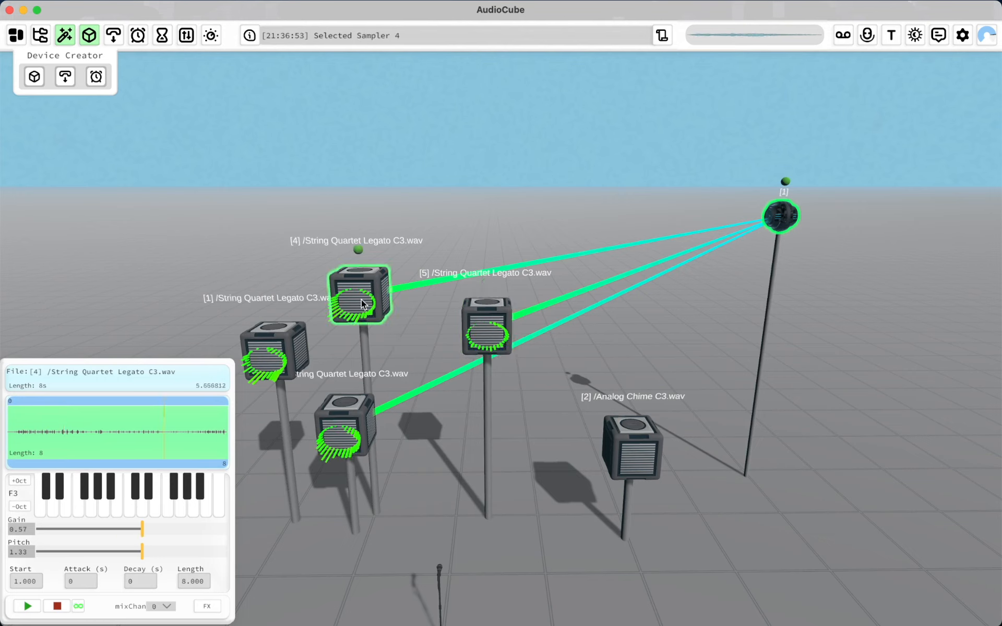
{"action": "left_click", "coordinate": [358, 426]}
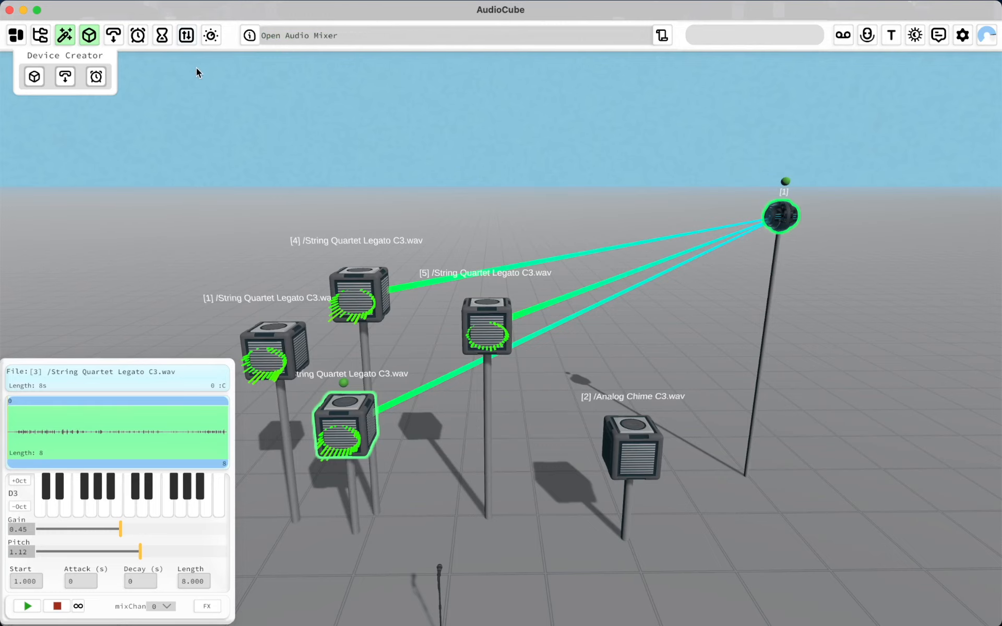
Step: Delete the Analog Chime sampler from the scene
{"action": "key", "text": "s"}
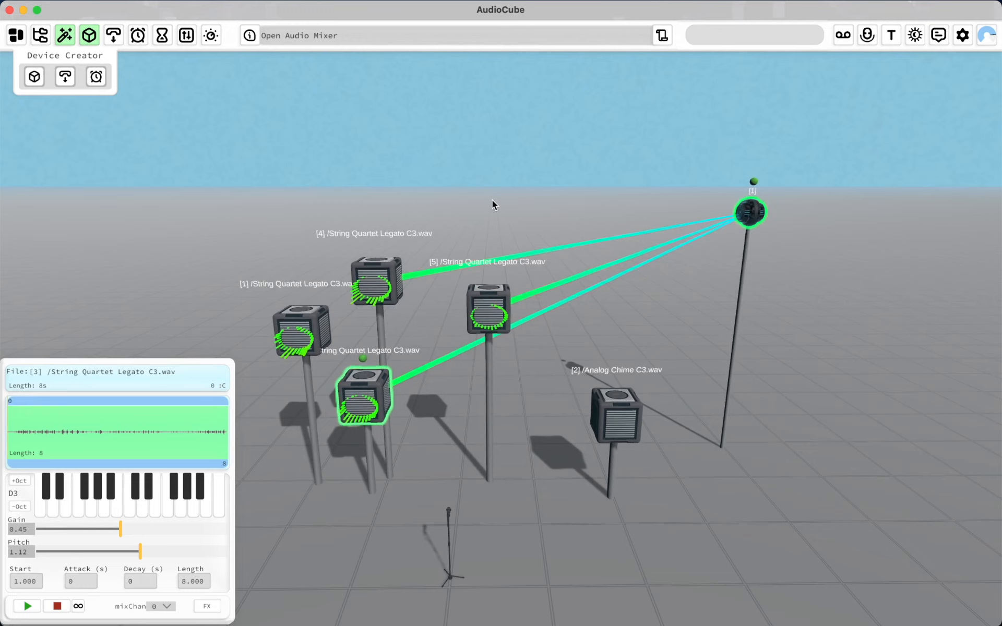
{"action": "left_click", "coordinate": [629, 425]}
{"action": "key", "text": "BackSpace"}
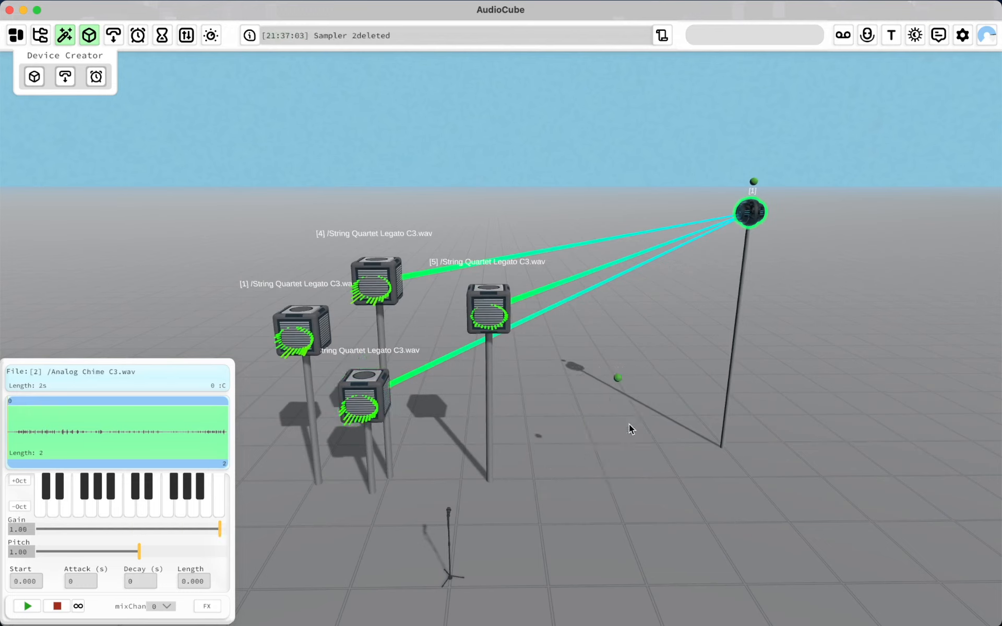
Step: Rearrange the three connected String Quartet samplers into a tighter cluster and move the ticker close beside them
{"action": "left_click", "coordinate": [365, 399]}
{"action": "left_click_drag", "start_coordinate": [366, 399], "coordinate": [347, 380]}
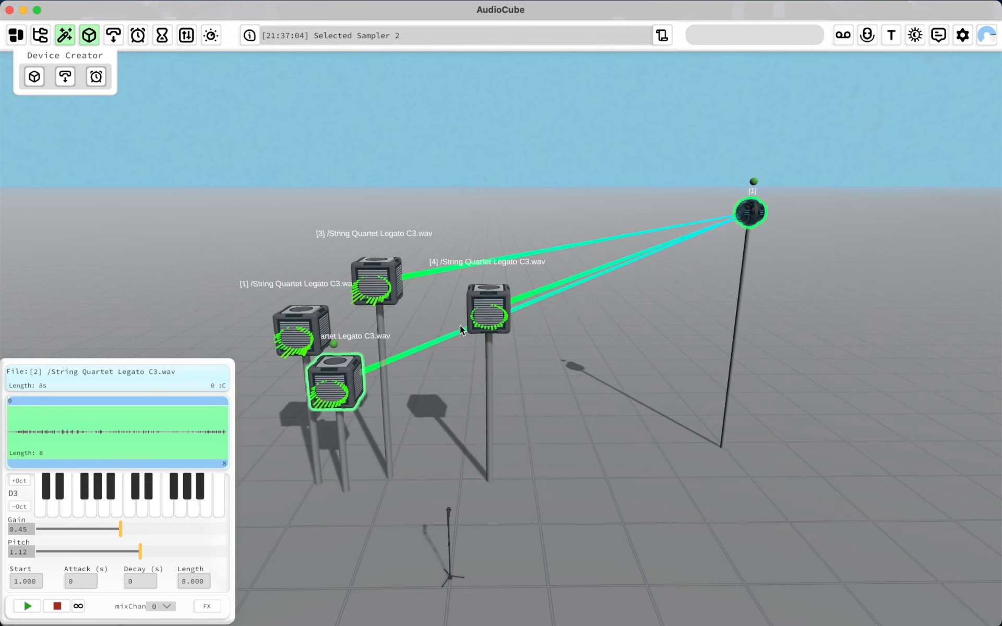
{"action": "left_click_drag", "start_coordinate": [461, 330], "coordinate": [418, 398]}
{"action": "left_click", "coordinate": [381, 300]}
{"action": "left_click_drag", "start_coordinate": [381, 301], "coordinate": [352, 292]}
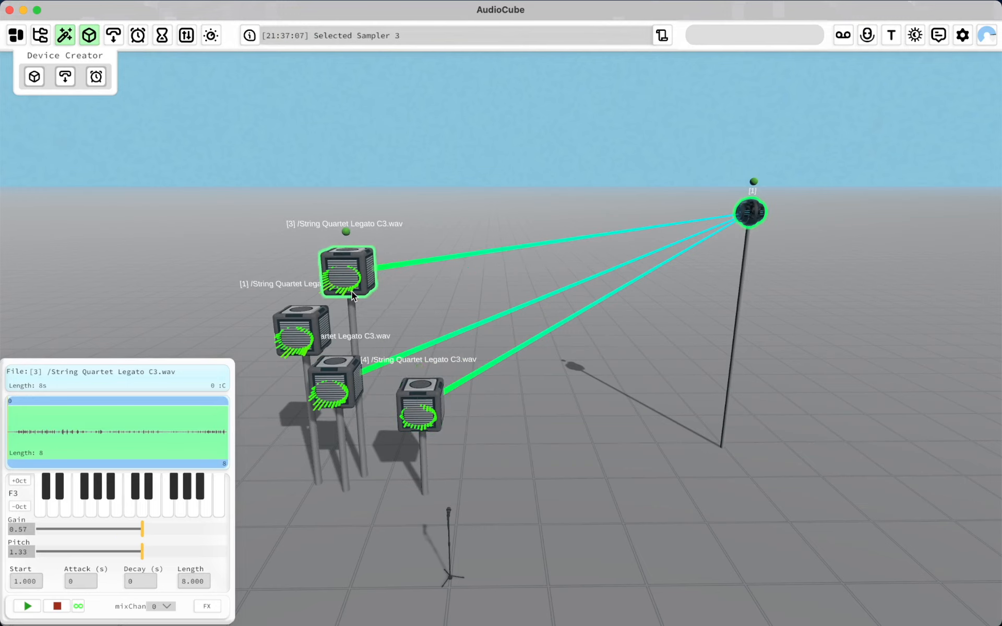
{"action": "left_click_drag", "start_coordinate": [757, 213], "coordinate": [434, 281]}
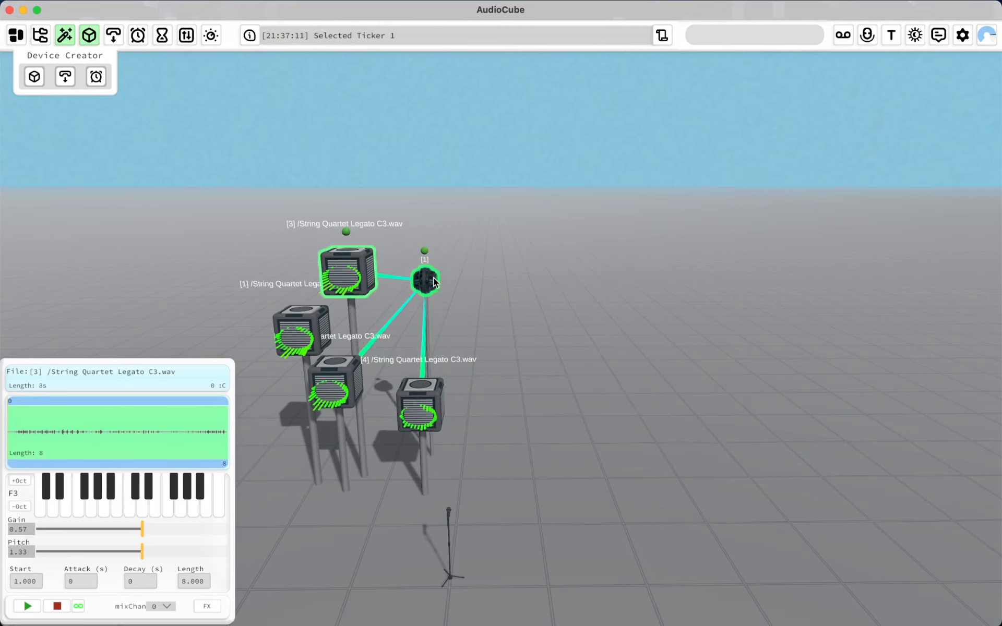
Step: Hide the Device Creator and select the third sampler beside the ticker
{"action": "left_click", "coordinate": [64, 35]}
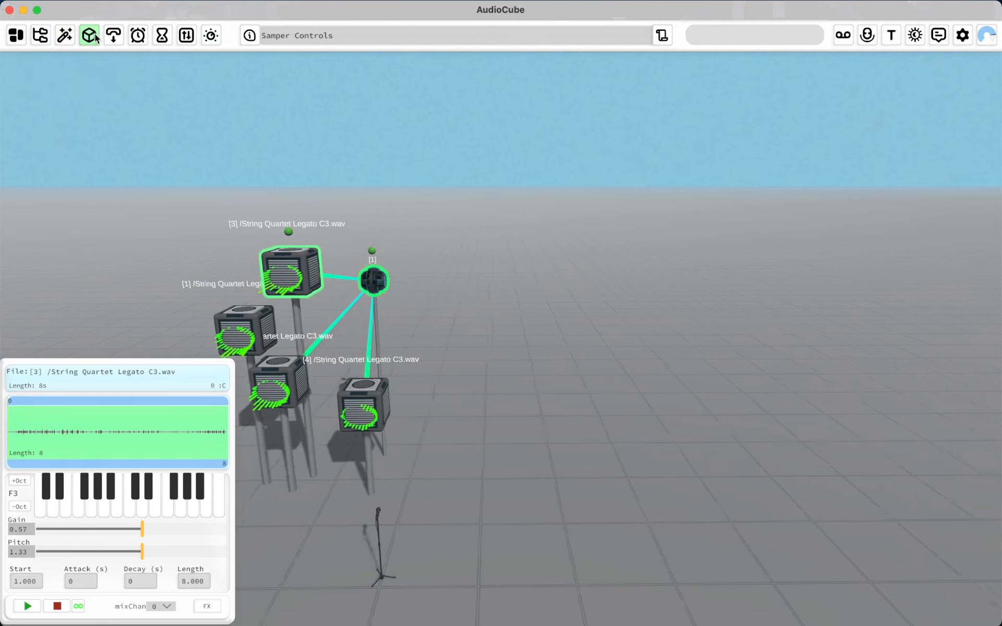
{"action": "scroll", "coordinate": [96, 38], "scroll_direction": "right", "scroll_amount": 3}
{"action": "scroll", "coordinate": [158, 241], "scroll_direction": "up", "scroll_amount": 5}
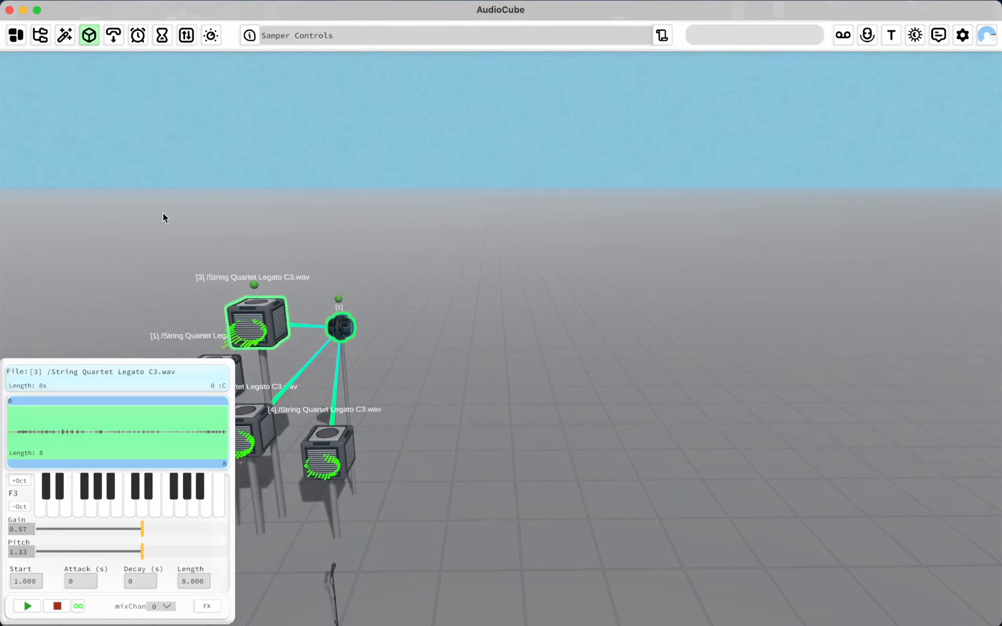
{"action": "left_click", "coordinate": [252, 342]}
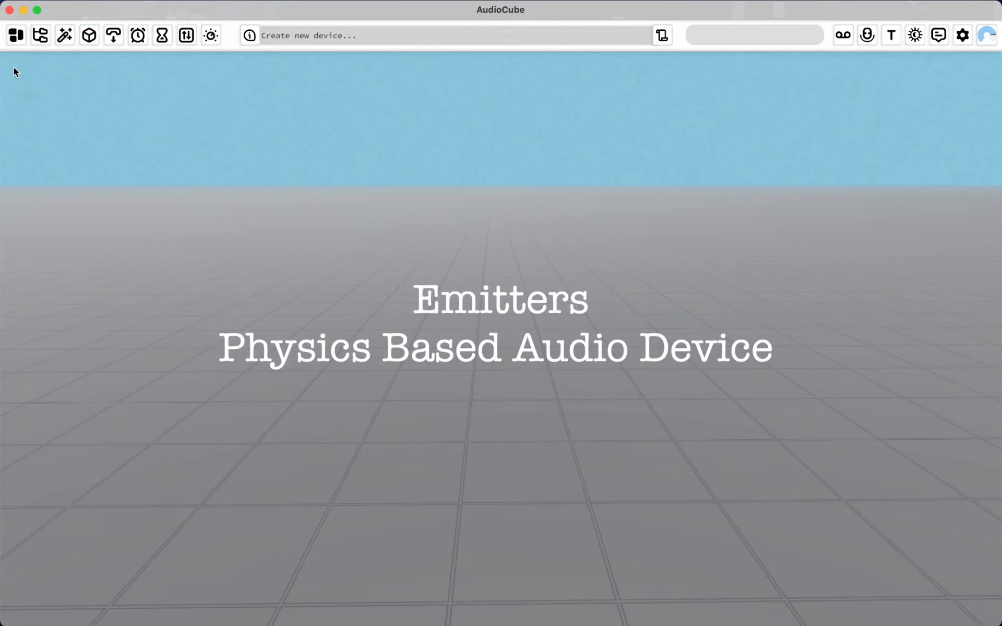
Step: Create an emitter on the floor near the middle of the empty scene and show the Device Creator again
{"action": "left_click", "coordinate": [64, 37]}
{"action": "left_click_drag", "start_coordinate": [66, 79], "coordinate": [478, 398]}
{"action": "left_click", "coordinate": [71, 37]}
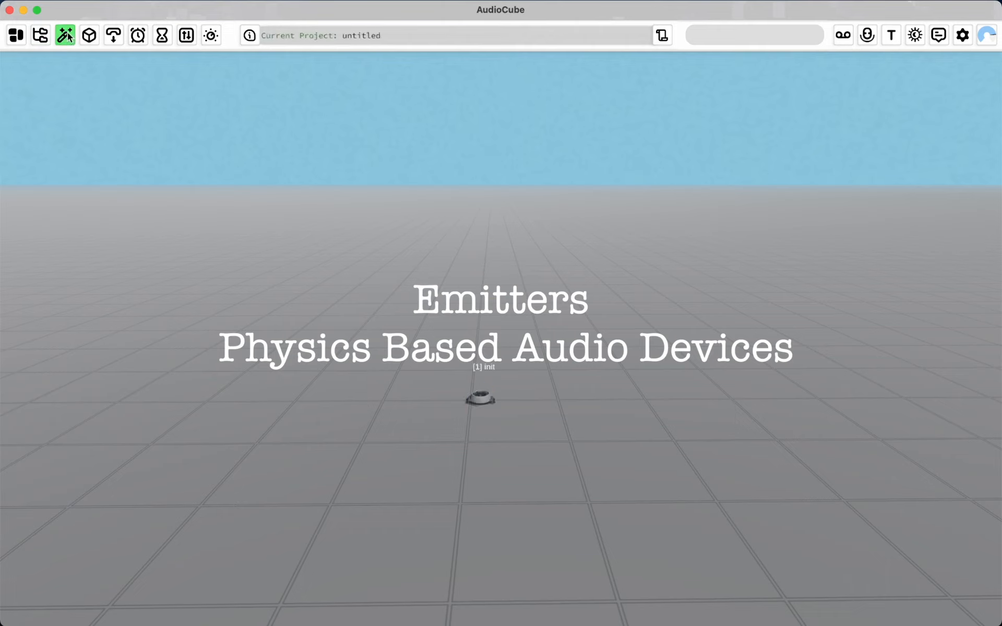
{"action": "left_click", "coordinate": [71, 37]}
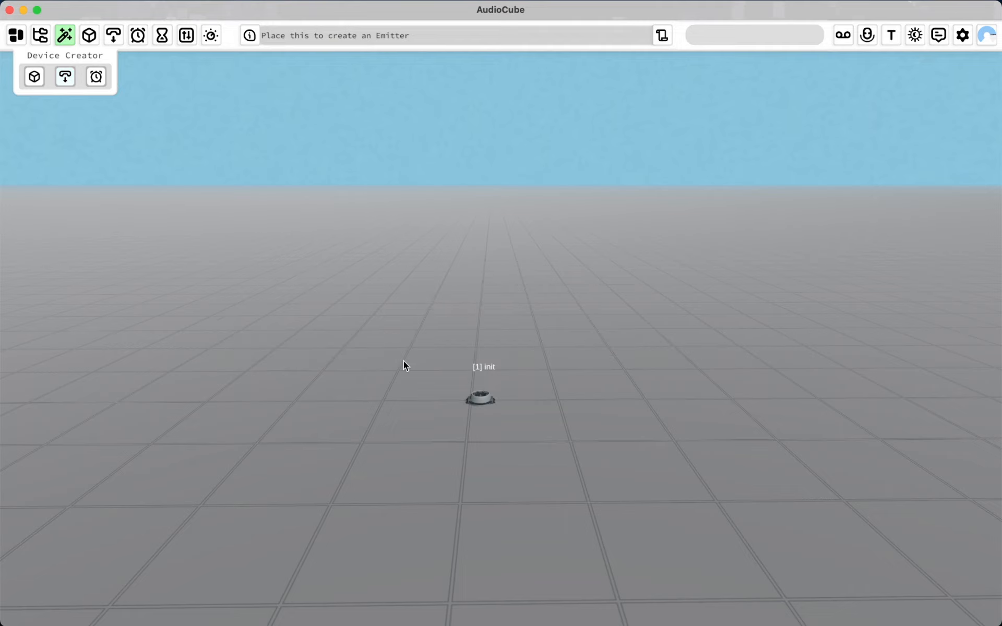
Step: Raise the emitter high above the floor and open its controls
{"action": "left_click_drag", "start_coordinate": [481, 399], "coordinate": [490, 180]}
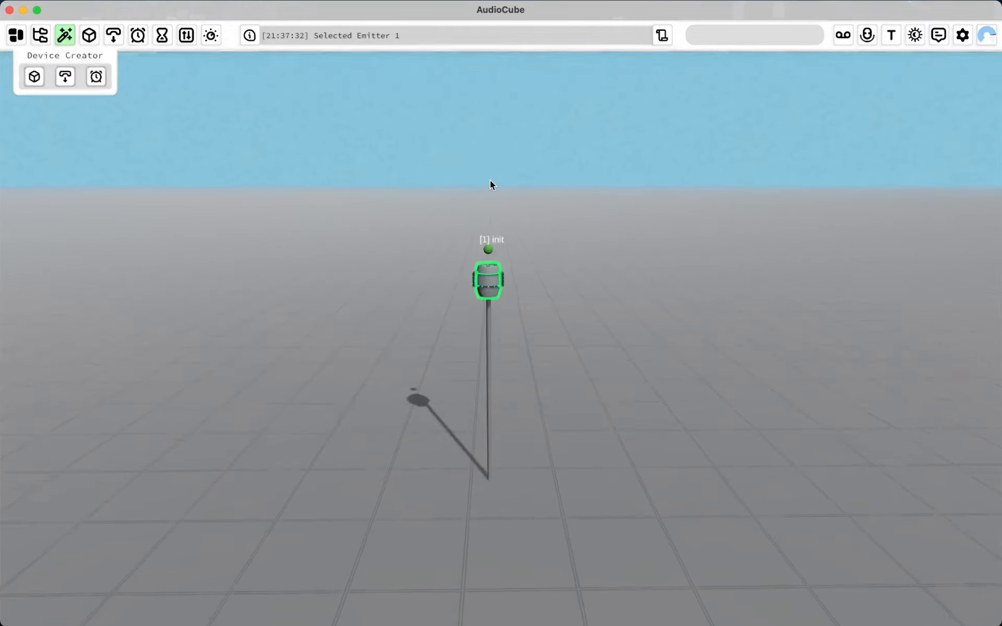
{"action": "scroll", "coordinate": [479, 230], "scroll_direction": "up", "scroll_amount": 3}
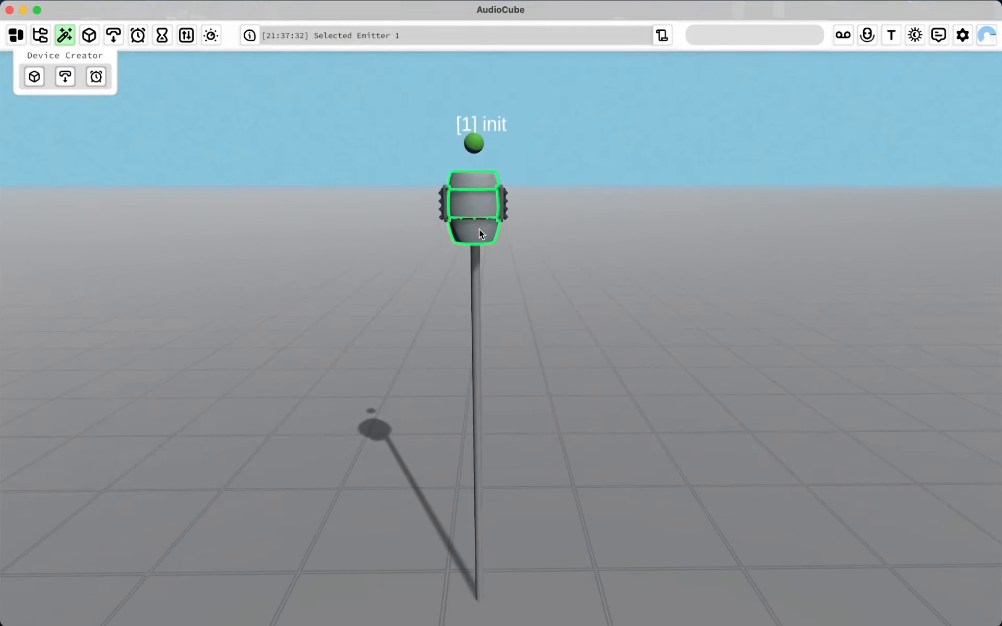
{"action": "left_click", "coordinate": [479, 229]}
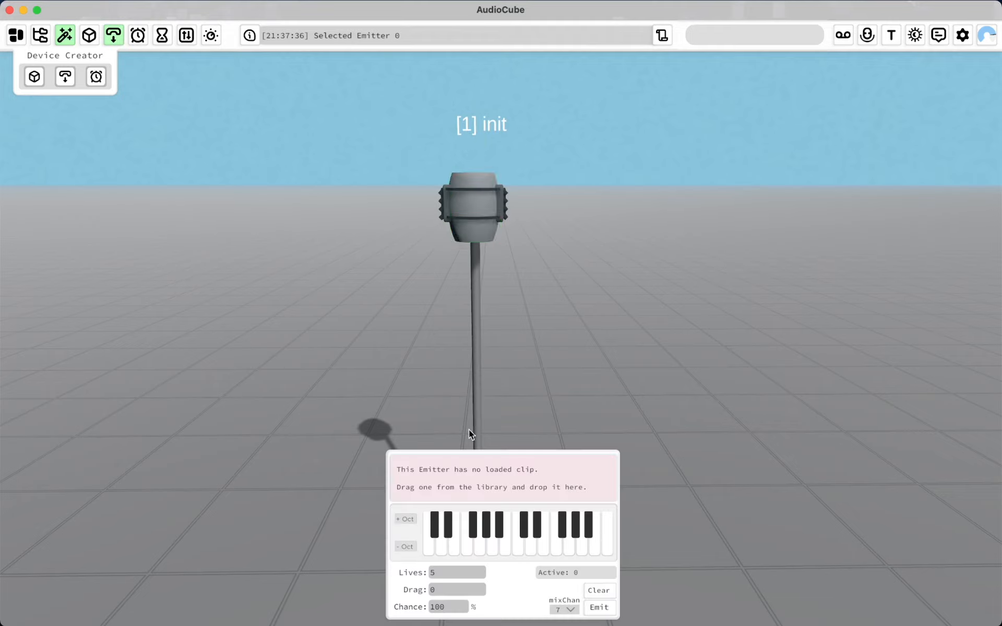
Step: Move the emitter controls up beneath the emitter, and select the emitter with the Device Creator hidden
{"action": "left_click_drag", "start_coordinate": [463, 452], "coordinate": [467, 321]}
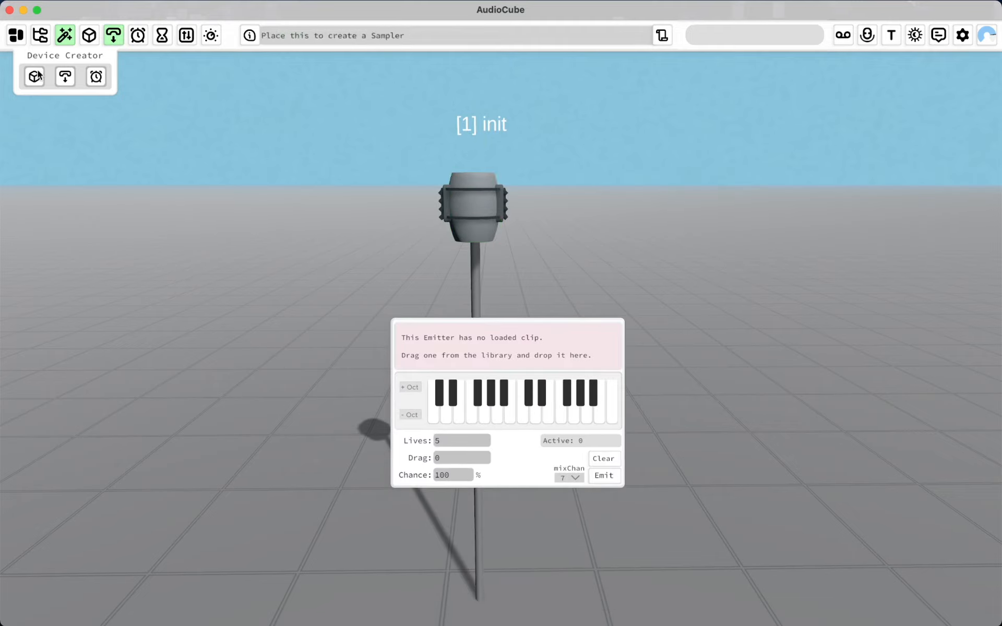
{"action": "left_click", "coordinate": [114, 35]}
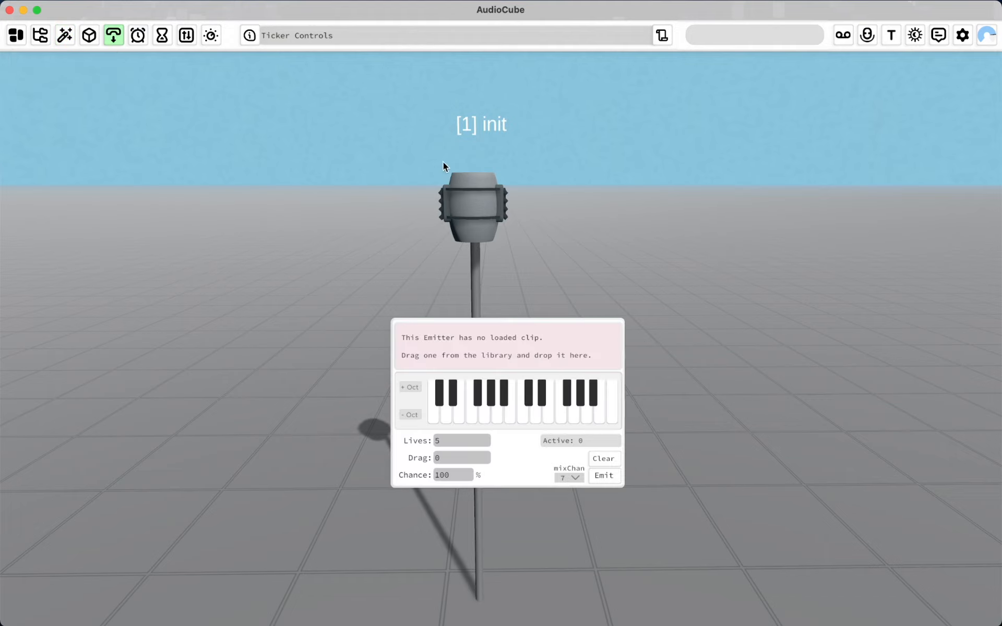
{"action": "left_click", "coordinate": [482, 196]}
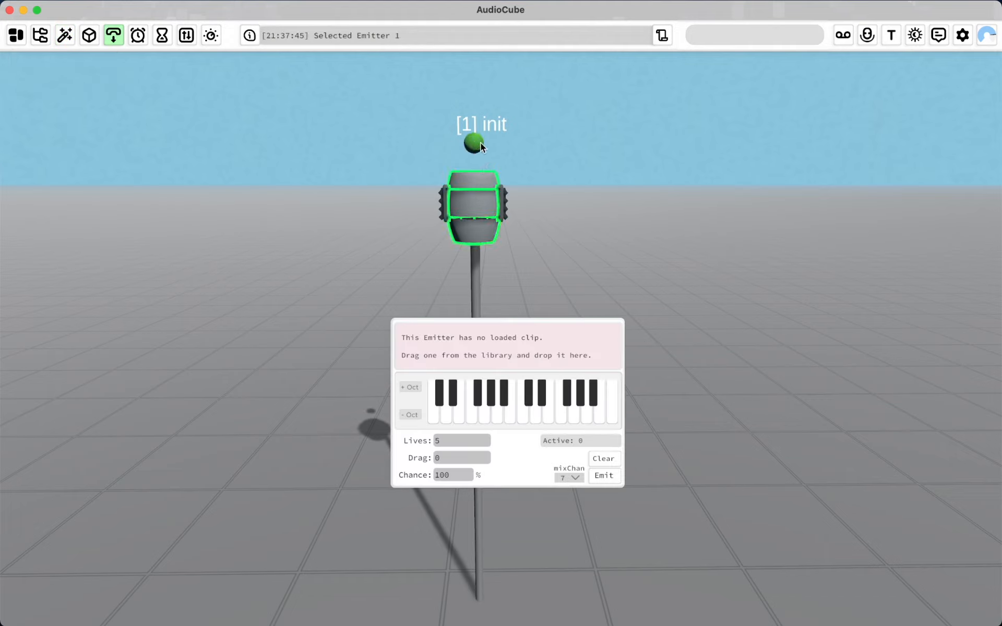
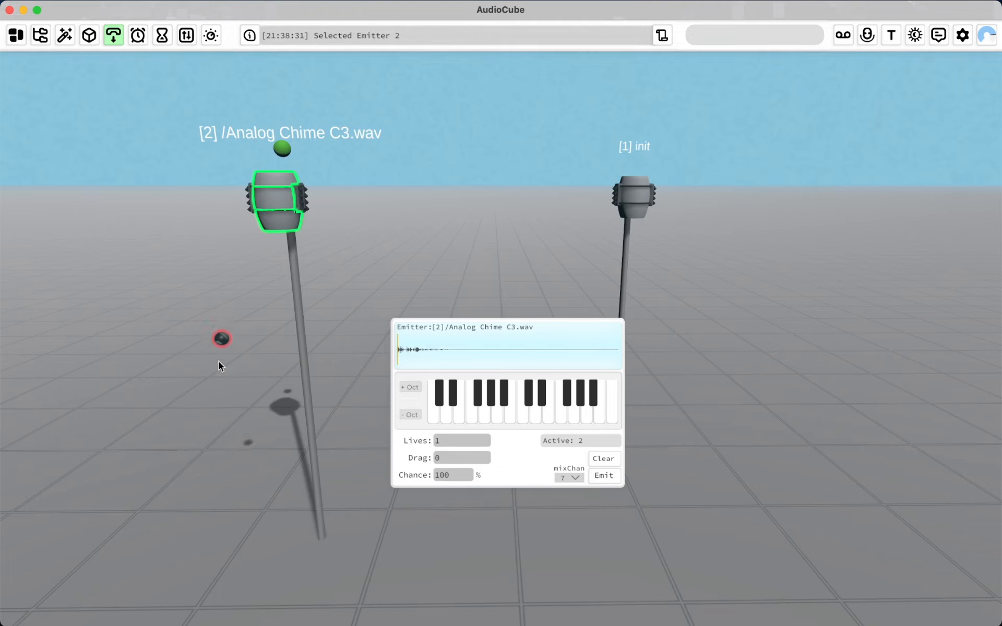
Step: Emit a rapid series of balls from the Analog Chime emitter with its Lives at 1
{"action": "key", "text": "a"}
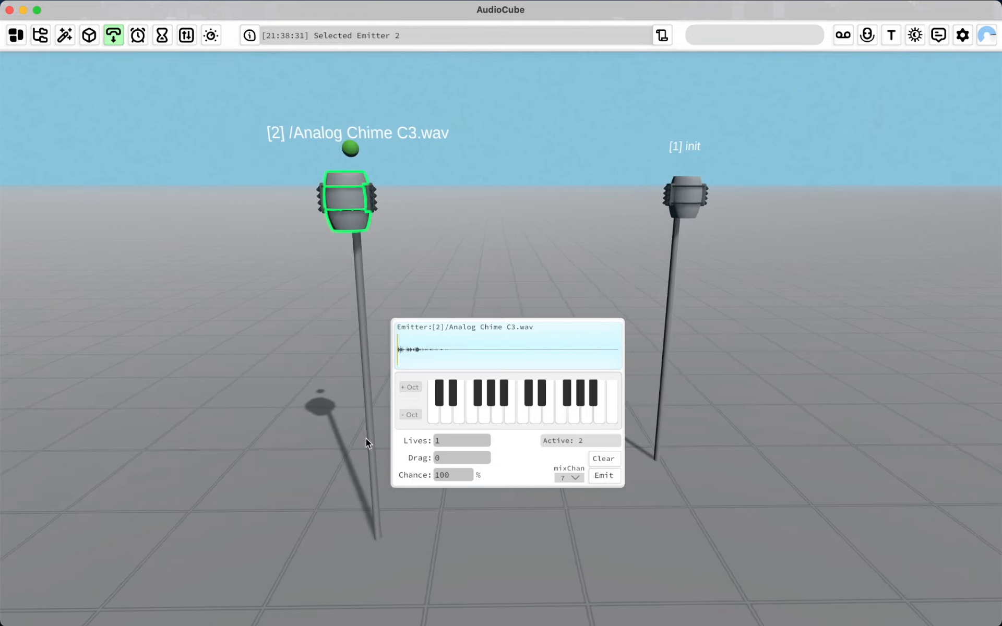
{"action": "left_click", "coordinate": [346, 219]}
{"action": "left_click", "coordinate": [345, 219]}
{"action": "left_click", "coordinate": [345, 218]}
{"action": "left_click", "coordinate": [345, 219]}
{"action": "left_click", "coordinate": [346, 218]}
{"action": "left_click", "coordinate": [346, 218]}
{"action": "key", "text": "d"}
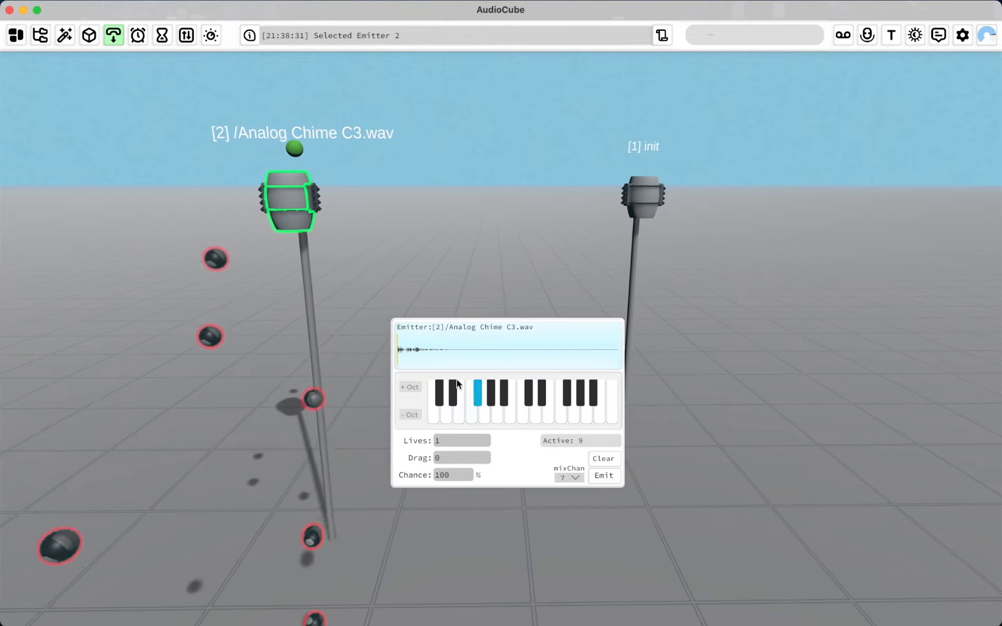
Step: Set the Analog Chime emitter's Lives to 10 and emit several new balls
{"action": "left_click", "coordinate": [467, 439]}
{"action": "type", "text": "0"}
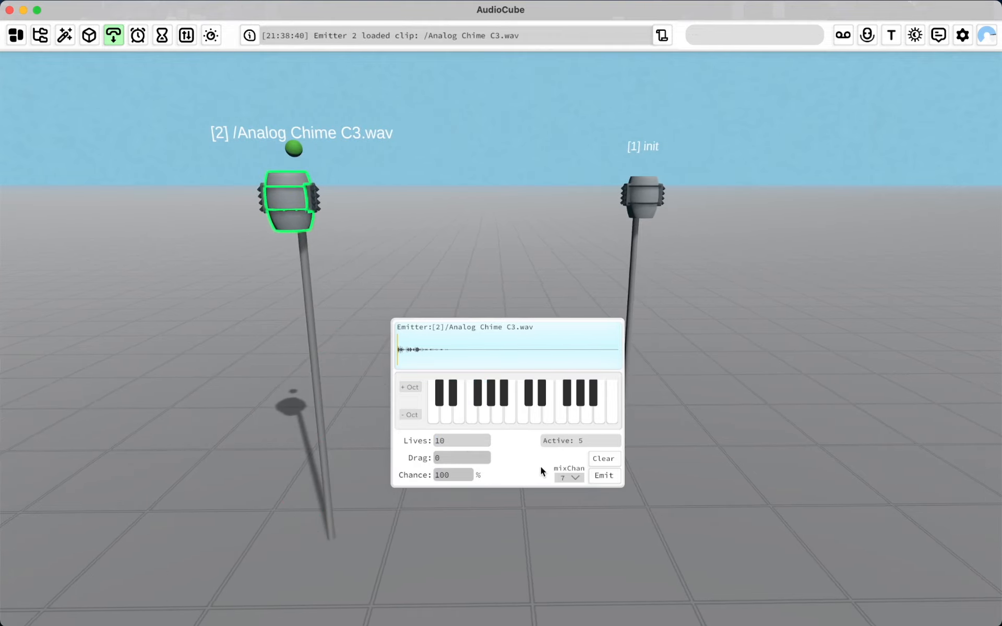
{"action": "left_click", "coordinate": [593, 480]}
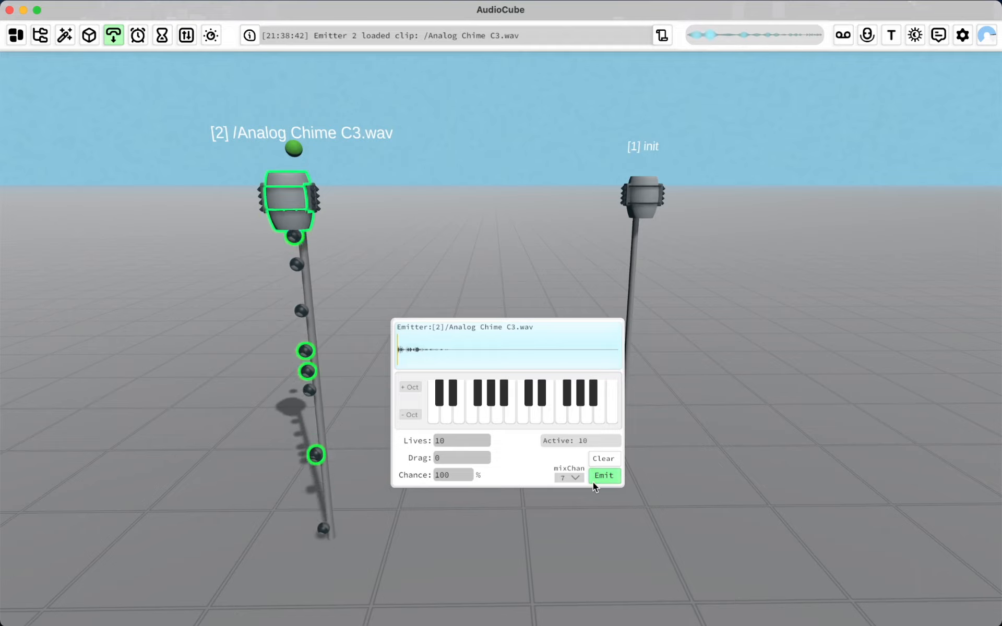
Step: Clear the emitted balls from the Analog Chime emitter and lower the emitter
{"action": "key", "text": "s"}
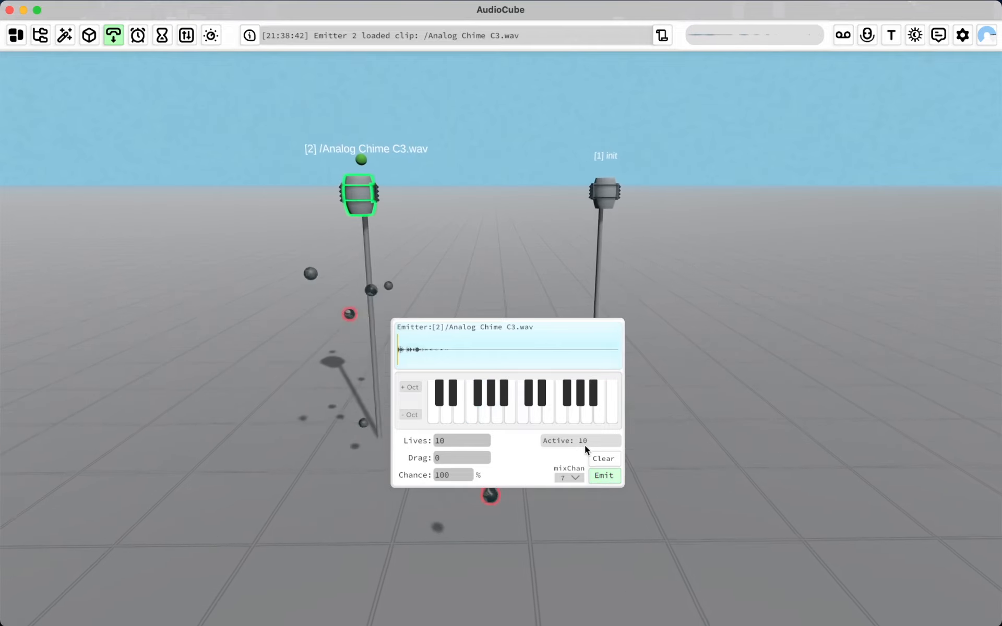
{"action": "key", "text": "d"}
{"action": "left_click", "coordinate": [600, 460]}
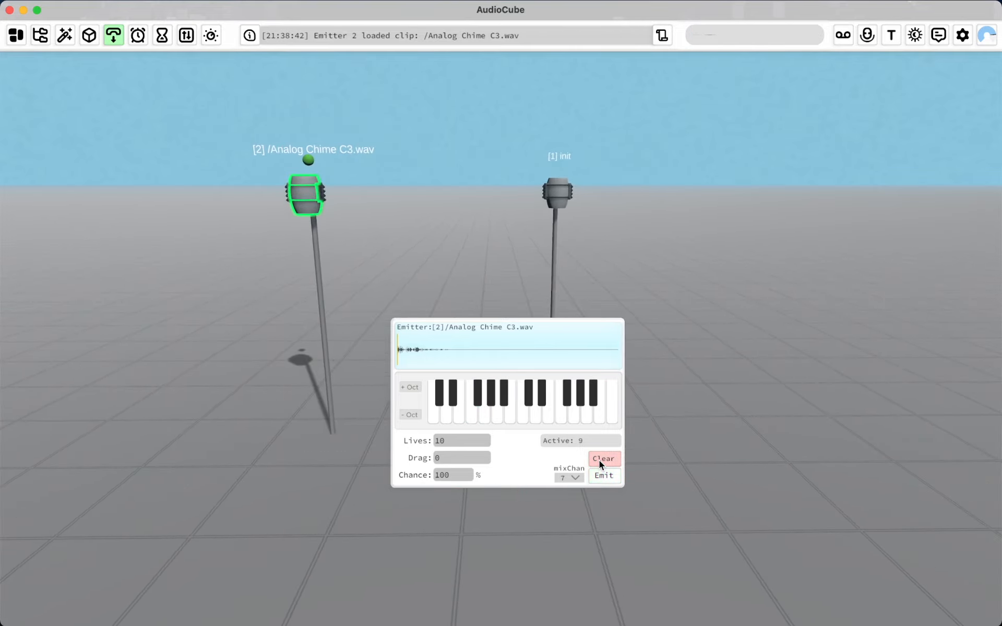
{"action": "left_click_drag", "start_coordinate": [300, 187], "coordinate": [301, 205]}
Step: Set the Analog Chime emitter's Drag to 1
{"action": "double_click", "coordinate": [462, 457]}
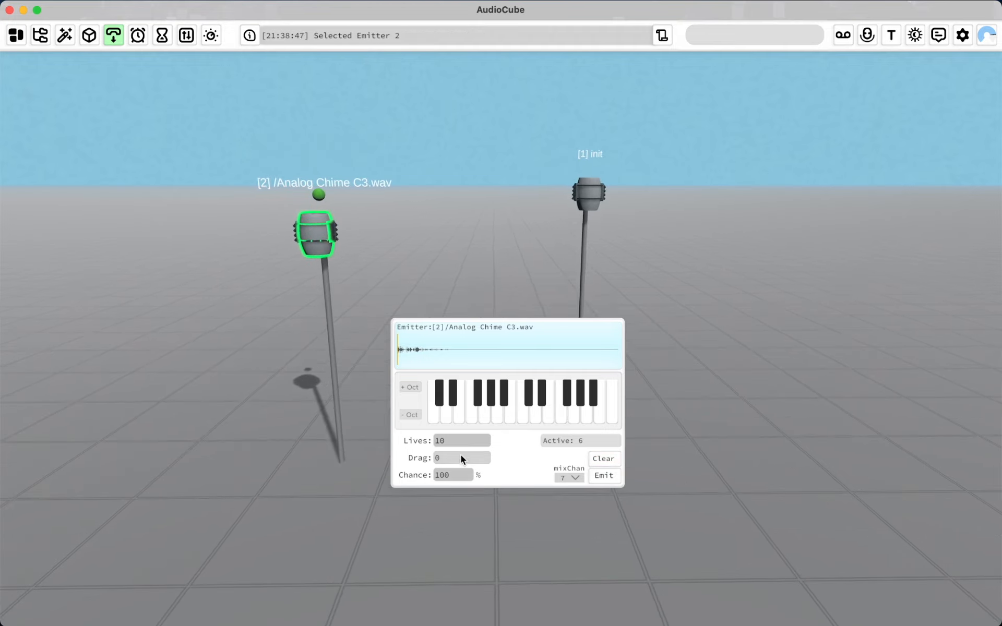
{"action": "type", "text": "aw0.3"}
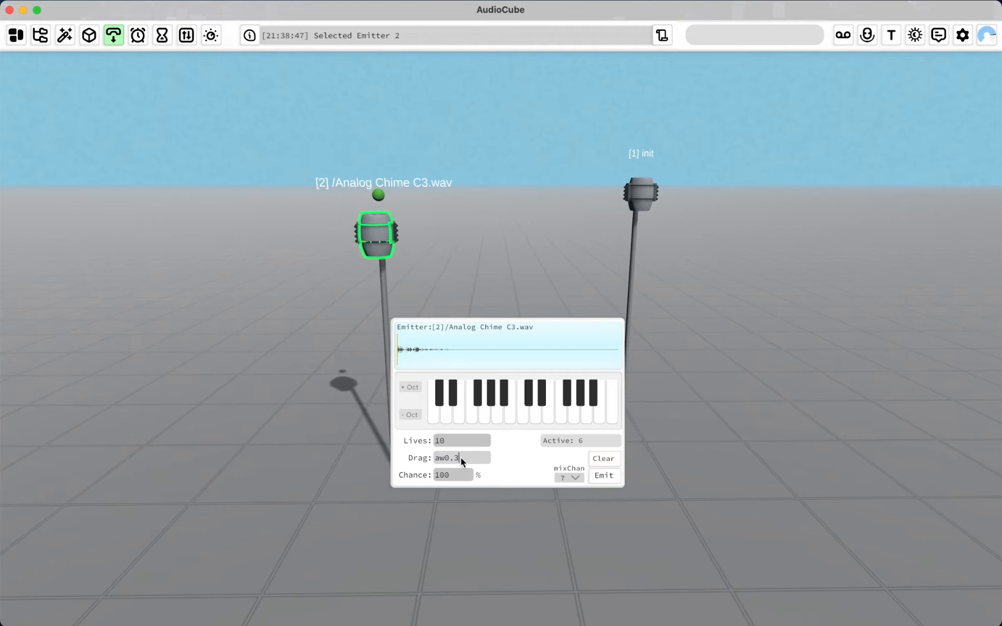
{"action": "key", "text": "BackSpace"}
{"action": "key", "text": "BackSpace"}
{"action": "key", "text": "BackSpace"}
{"action": "key", "text": "BackSpace"}
{"action": "type", "text": "1"}
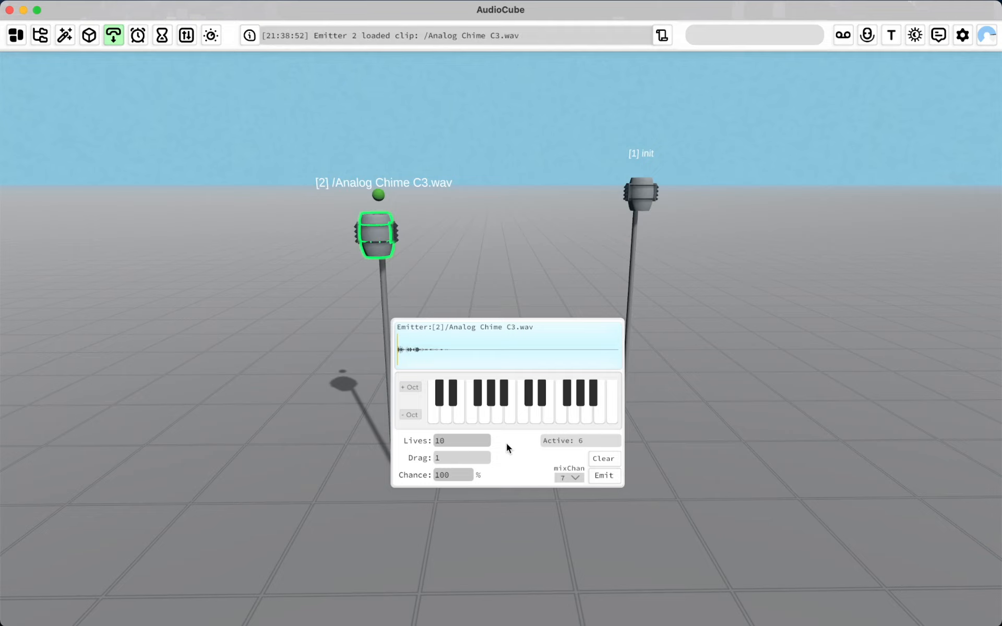
Step: Emit several balls from the Analog Chime emitter and shift the emitter slightly toward the init emitter
{"action": "left_click", "coordinate": [605, 476]}
{"action": "key", "text": "d"}
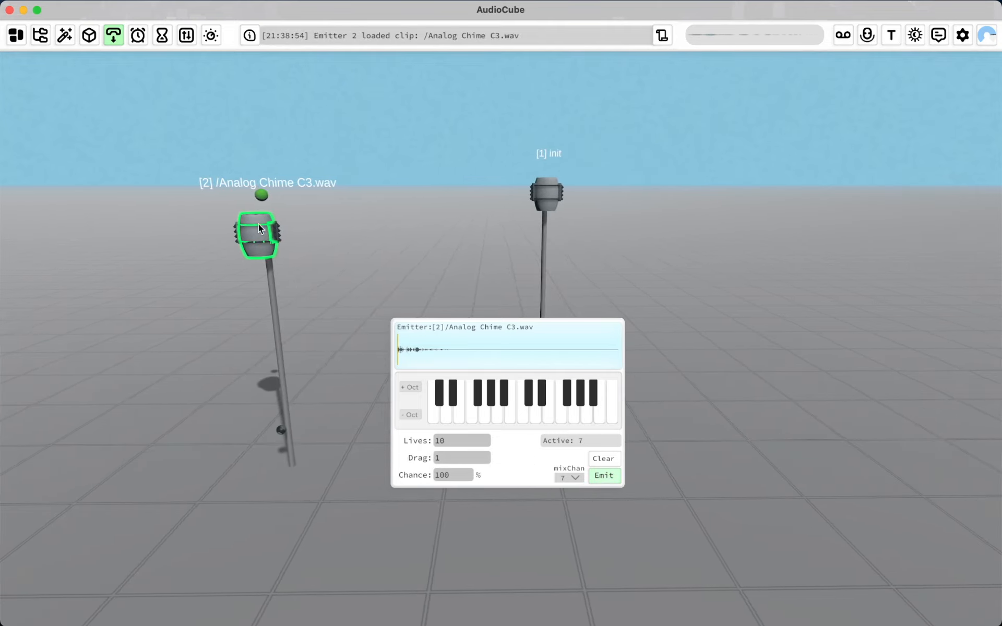
{"action": "left_click", "coordinate": [295, 233]}
{"action": "left_click", "coordinate": [615, 478]}
{"action": "left_click", "coordinate": [614, 477]}
{"action": "left_click", "coordinate": [613, 478]}
Step: Set the Analog Chime emitter's Drag to 0.3 and emit several new balls
{"action": "left_click", "coordinate": [455, 460]}
{"action": "type", "text": "0.3"}
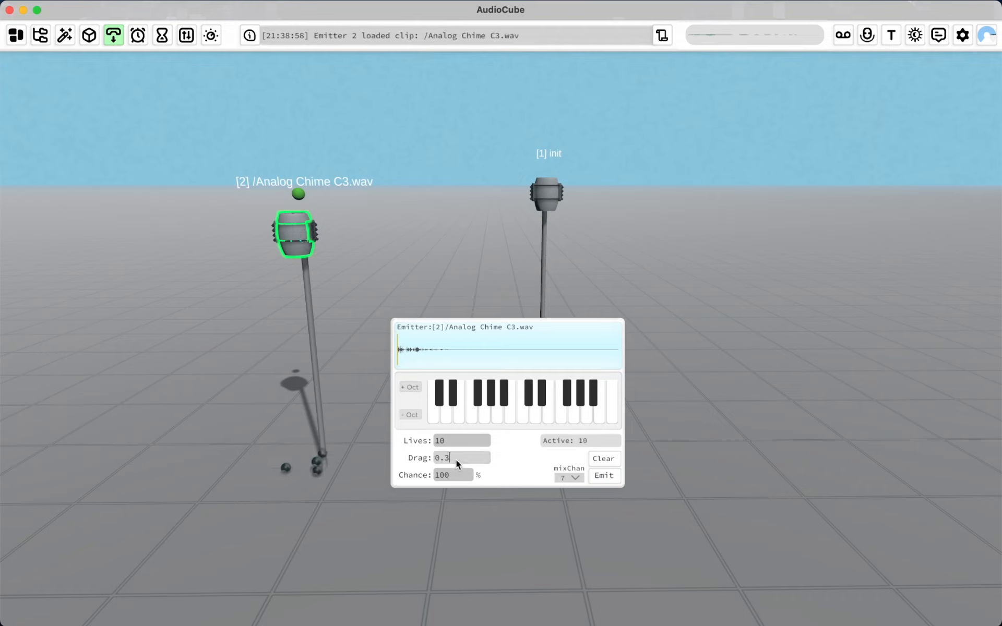
{"action": "left_click", "coordinate": [613, 477]}
{"action": "left_click", "coordinate": [615, 480]}
{"action": "left_click", "coordinate": [615, 480]}
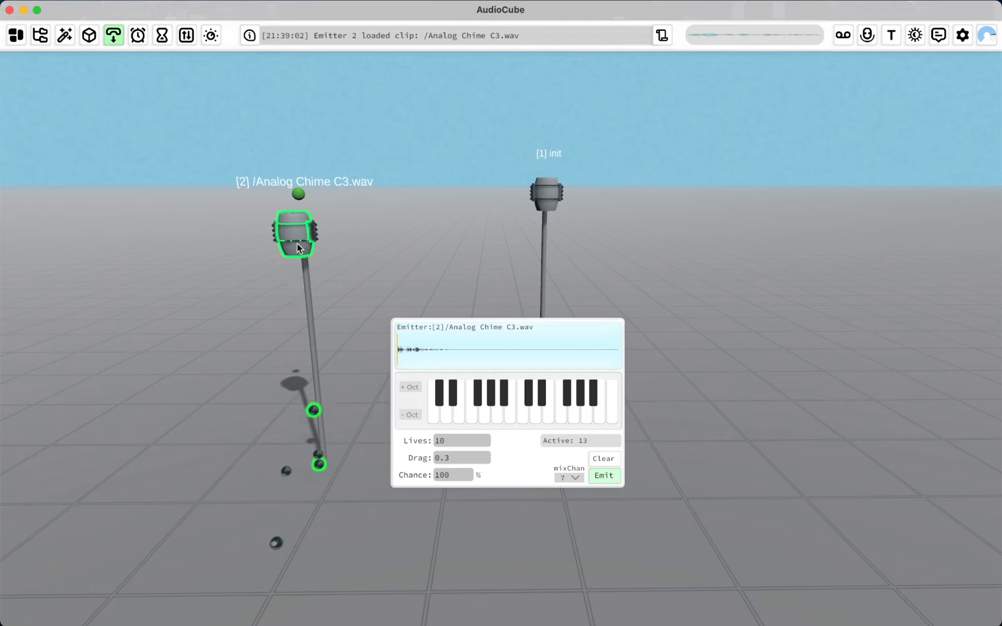
Step: Move the Analog Chime emitter a little closer to the init emitter and keep it selected
{"action": "left_click_drag", "start_coordinate": [297, 244], "coordinate": [331, 233]}
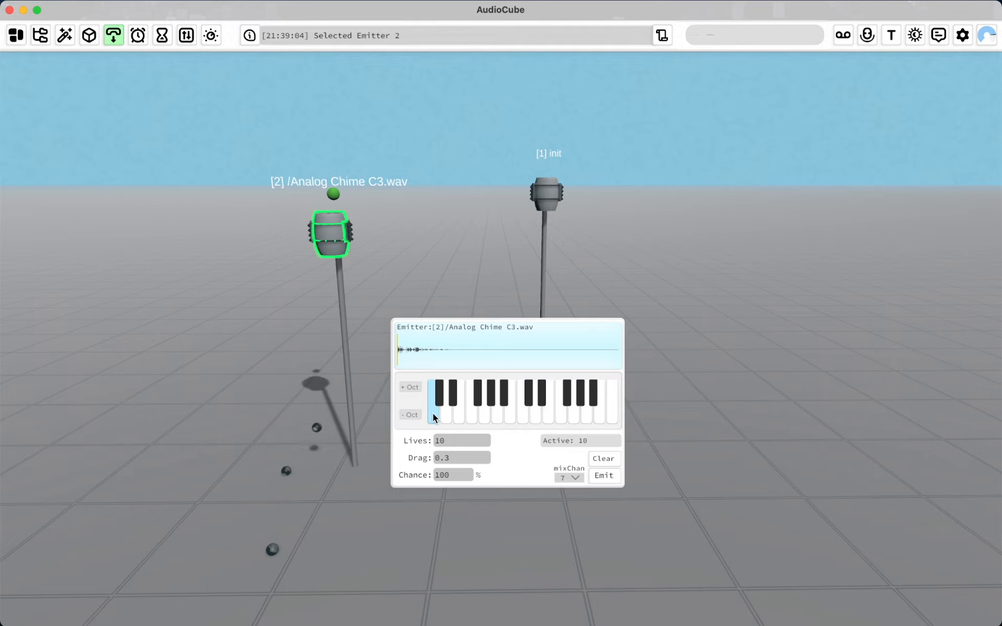
{"action": "left_click_drag", "start_coordinate": [433, 418], "coordinate": [609, 412]}
{"action": "left_click", "coordinate": [333, 234]}
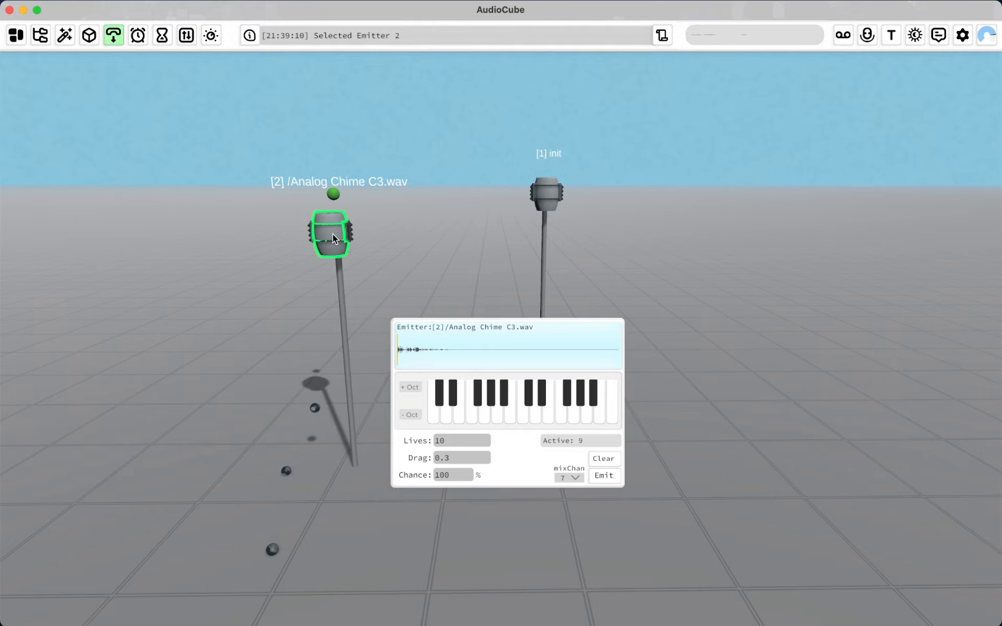
Step: Enable the upper-octave notes C, E, G, B and the topmost C on the Analog Chime emitter's keyboard
{"action": "key", "text": "q"}
{"action": "key", "text": "e"}
{"action": "key", "text": "d"}
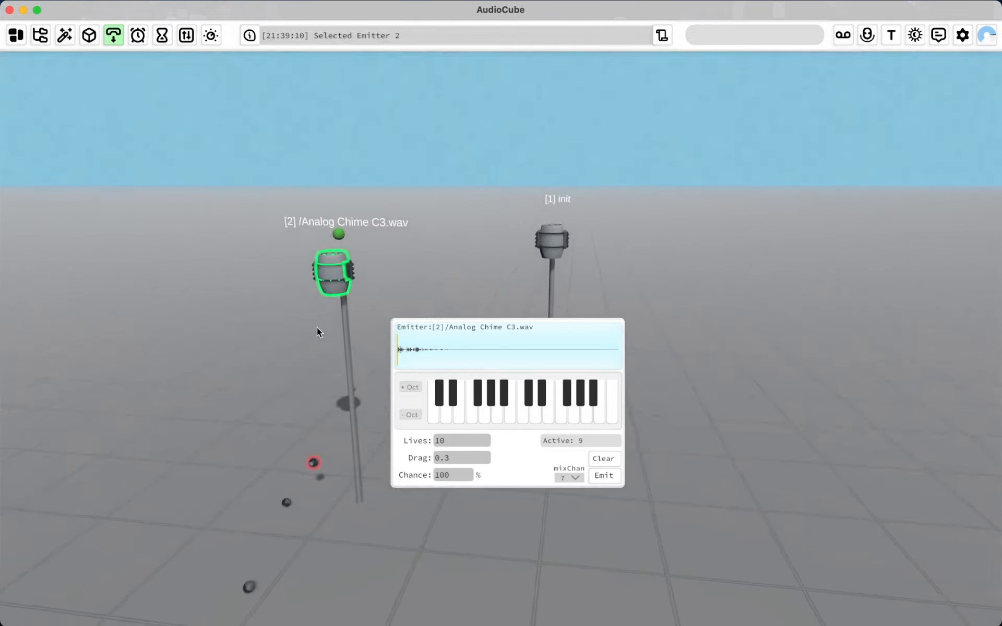
{"action": "right_click_drag", "start_coordinate": [317, 328], "coordinate": [338, 330]}
{"action": "key", "text": "q"}
{"action": "key", "text": "a"}
{"action": "key", "text": "w"}
{"action": "left_click", "coordinate": [521, 412]}
{"action": "left_click", "coordinate": [548, 412]}
{"action": "left_click", "coordinate": [575, 416]}
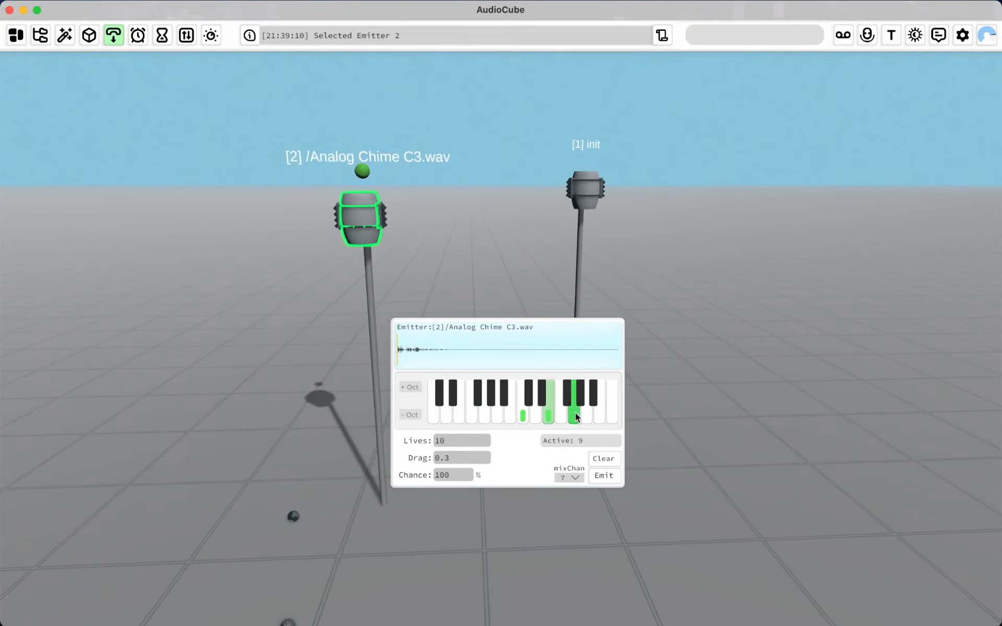
{"action": "left_click", "coordinate": [600, 414]}
{"action": "left_click", "coordinate": [611, 414]}
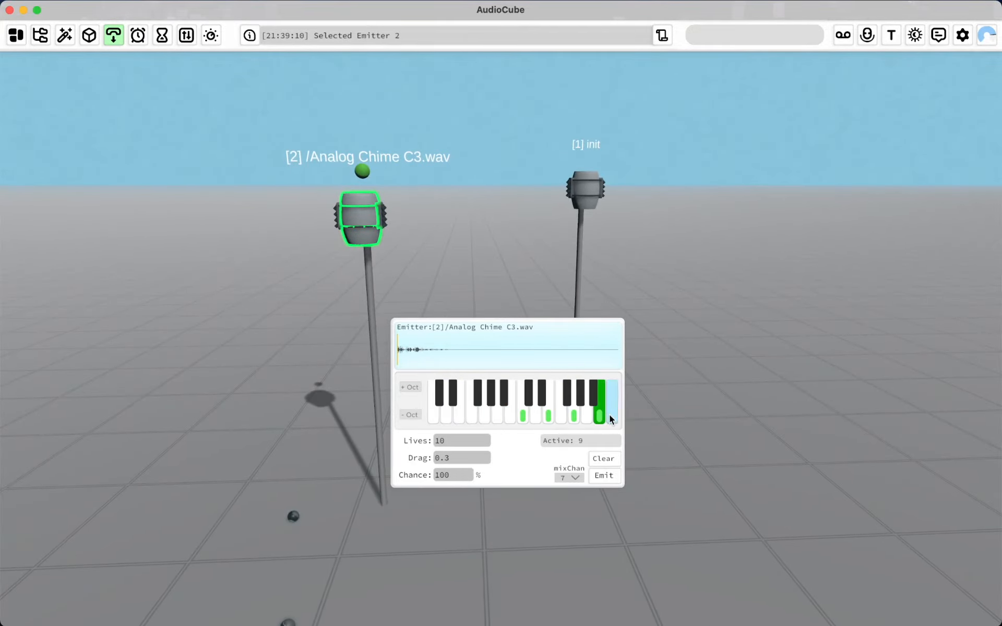
Step: Emit balls from the Analog Chime emitter with the chosen notes and raise the system volume
{"action": "left_click", "coordinate": [616, 475]}
{"action": "key", "text": "d"}
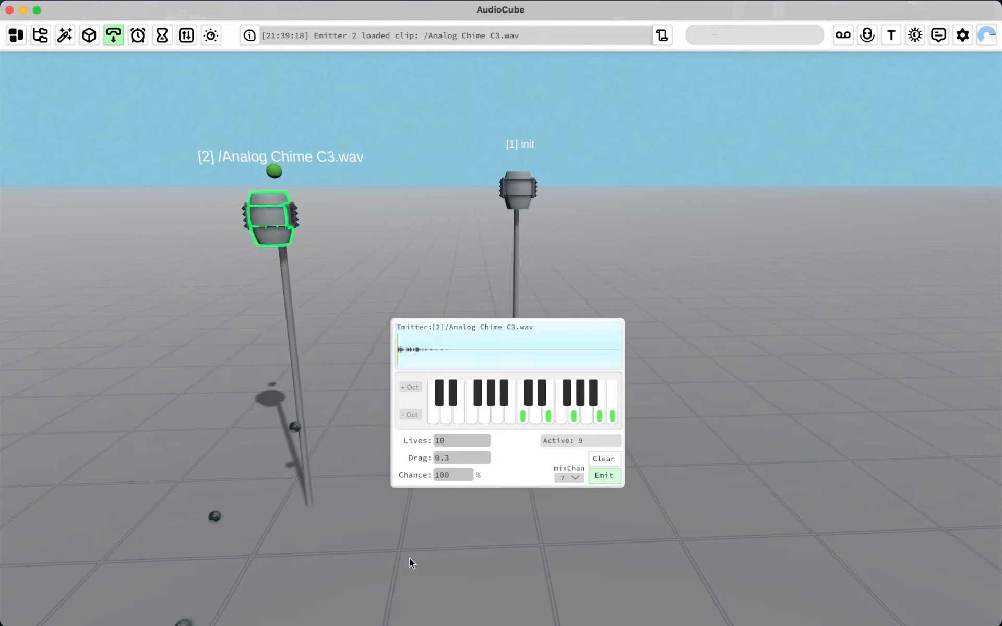
{"action": "key", "text": "XF86AudioRaiseVolume"}
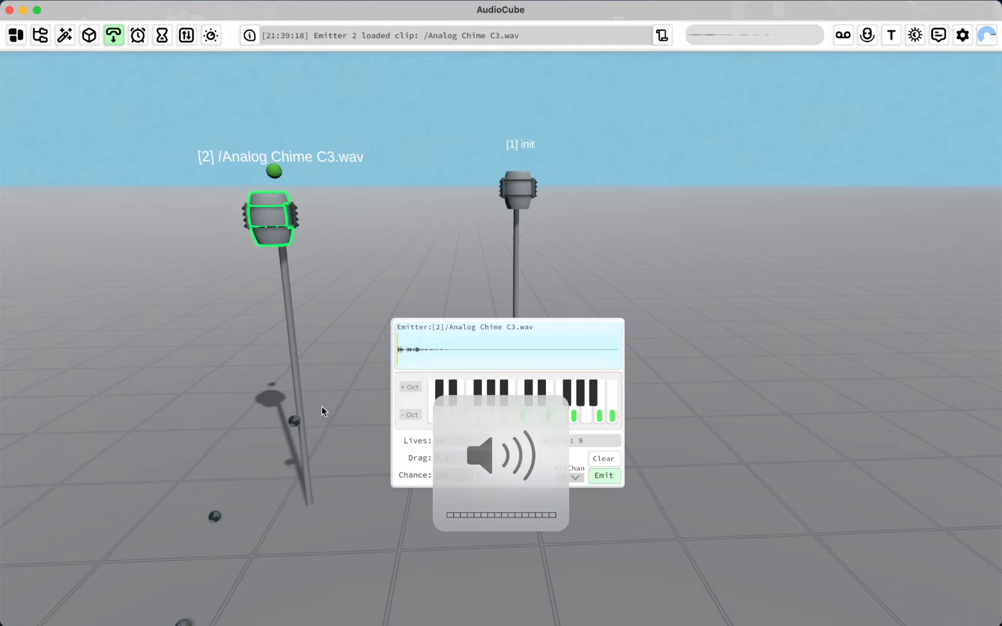
{"action": "key", "text": "w"}
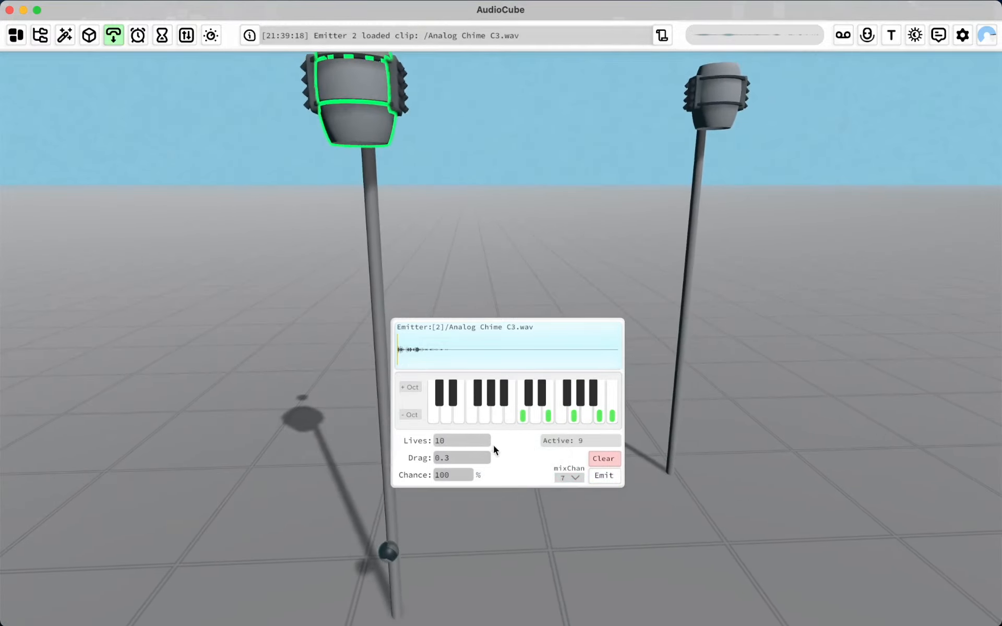
Step: Set the Analog Chime emitter's Drag to 0 and emit several balls
{"action": "left_click", "coordinate": [472, 461]}
{"action": "type", "text": "0"}
{"action": "key", "text": "Return"}
{"action": "key", "text": "s"}
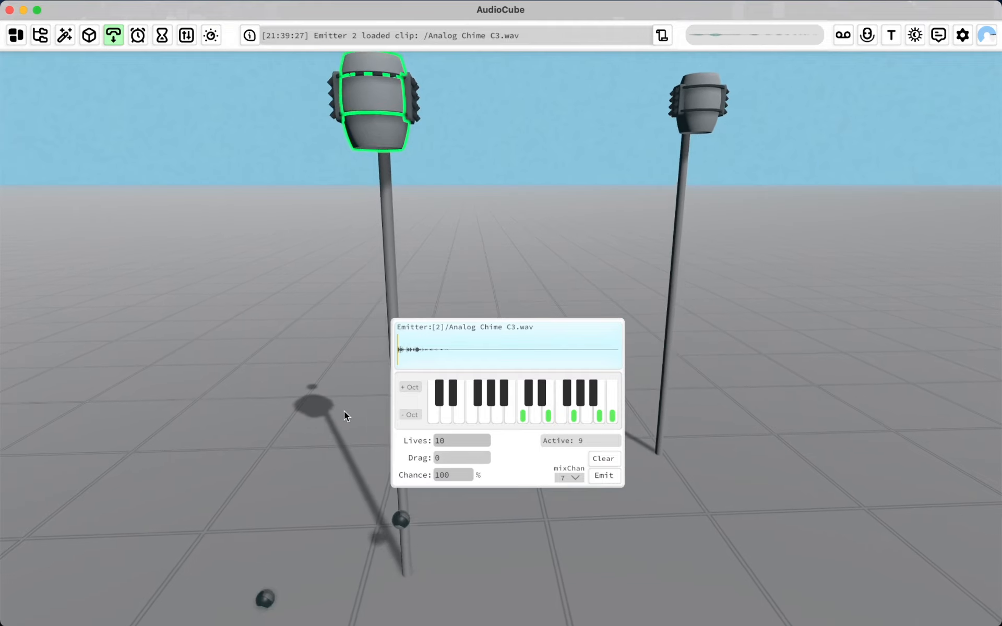
{"action": "key", "text": "d"}
{"action": "left_click", "coordinate": [288, 115]}
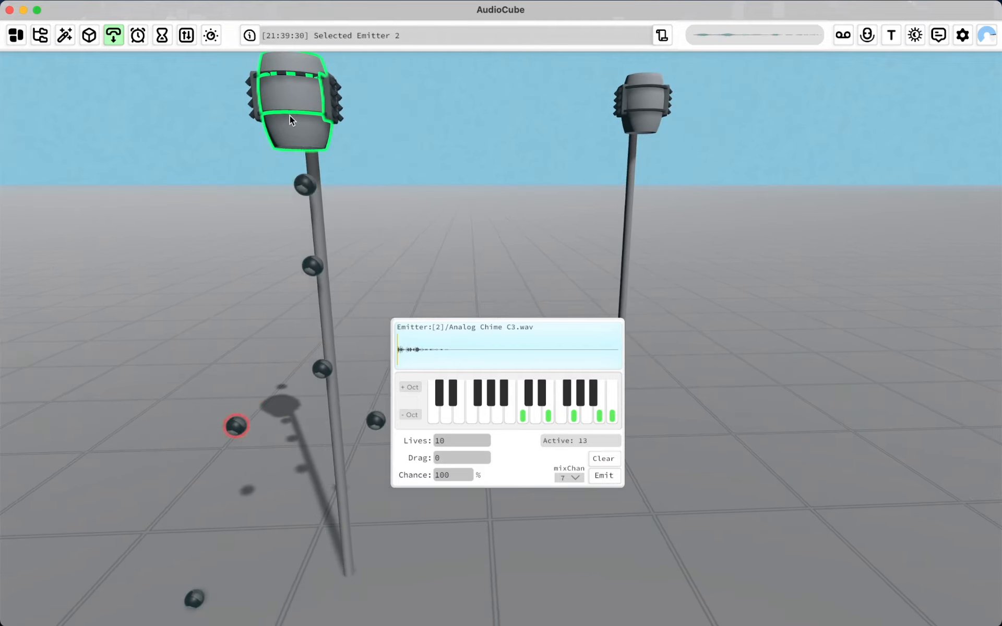
Step: Lower the Analog Chime emitter on its pole
{"action": "key", "text": "s"}
{"action": "key", "text": "d"}
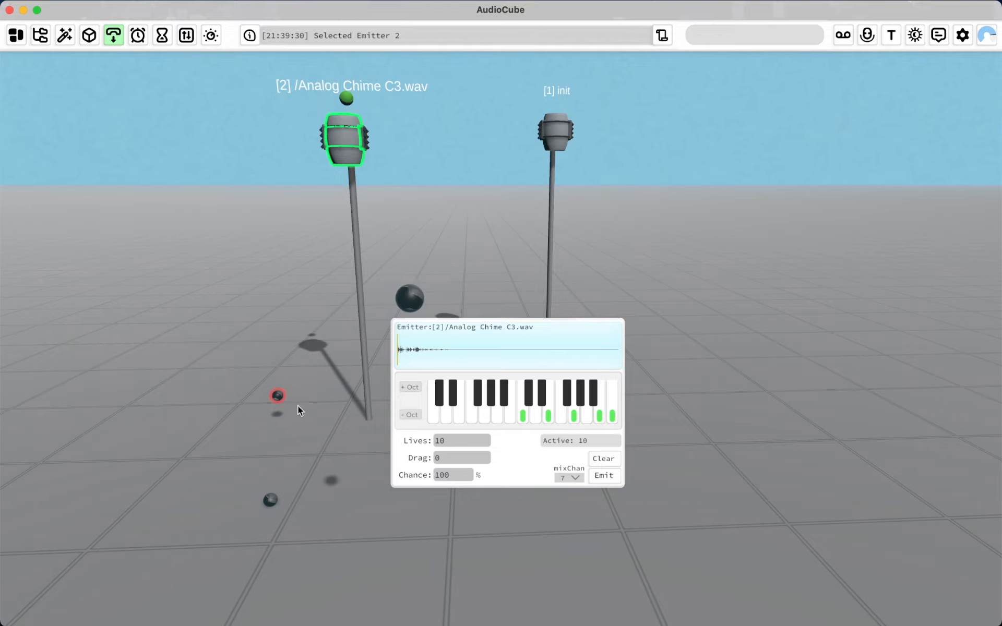
{"action": "key", "text": "d"}
{"action": "key", "text": "w"}
{"action": "key", "text": "a"}
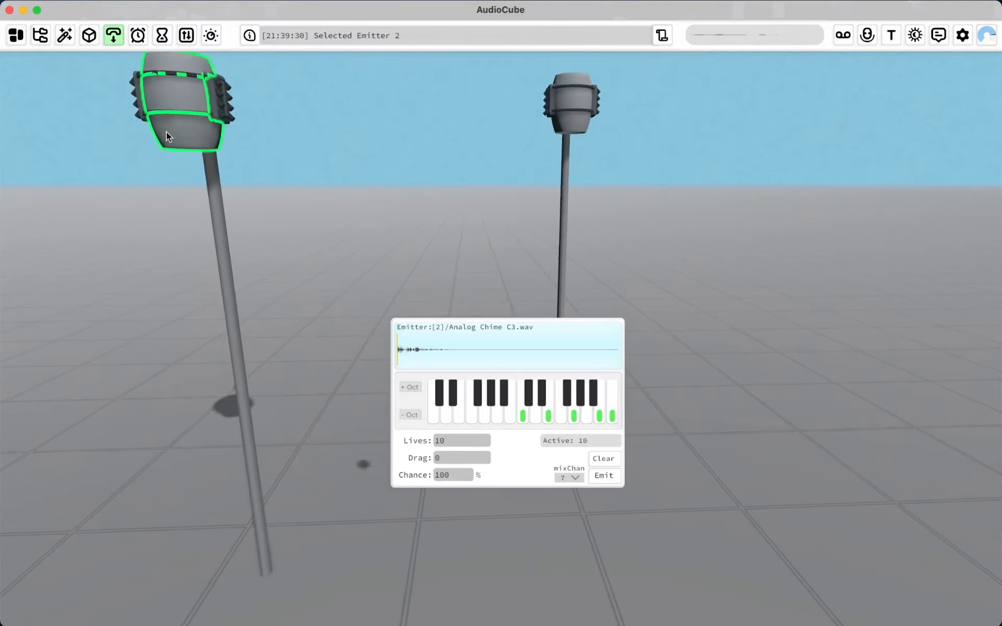
{"action": "left_click_drag", "start_coordinate": [167, 136], "coordinate": [188, 239]}
Step: Disable the upper-octave C and G, enable F and the lowest C, and emit a series of balls
{"action": "left_click", "coordinate": [524, 415]}
{"action": "left_click", "coordinate": [559, 413]}
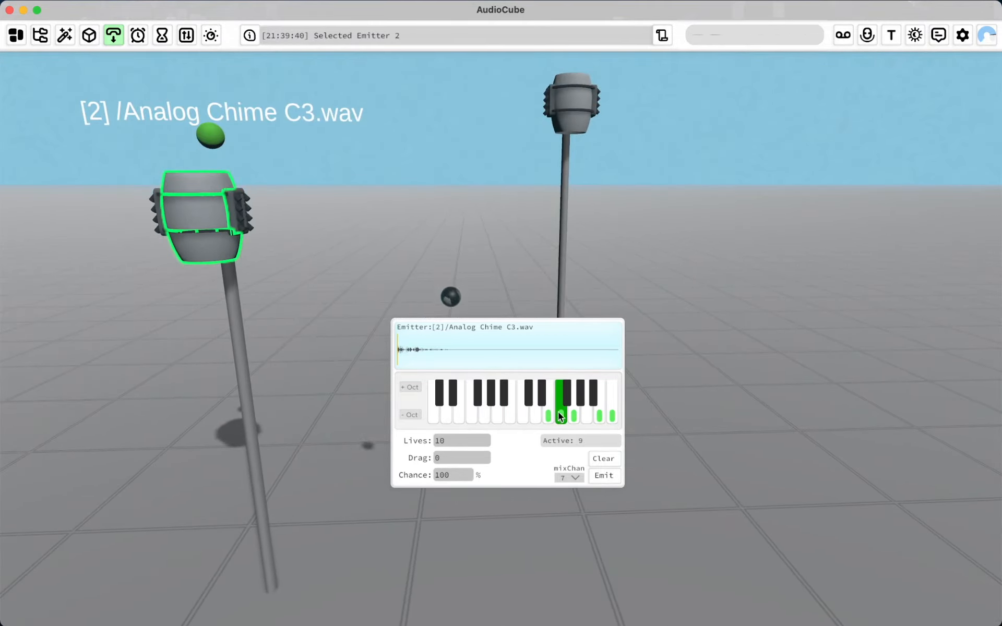
{"action": "left_click", "coordinate": [573, 413]}
{"action": "left_click", "coordinate": [434, 413]}
{"action": "left_click", "coordinate": [612, 474]}
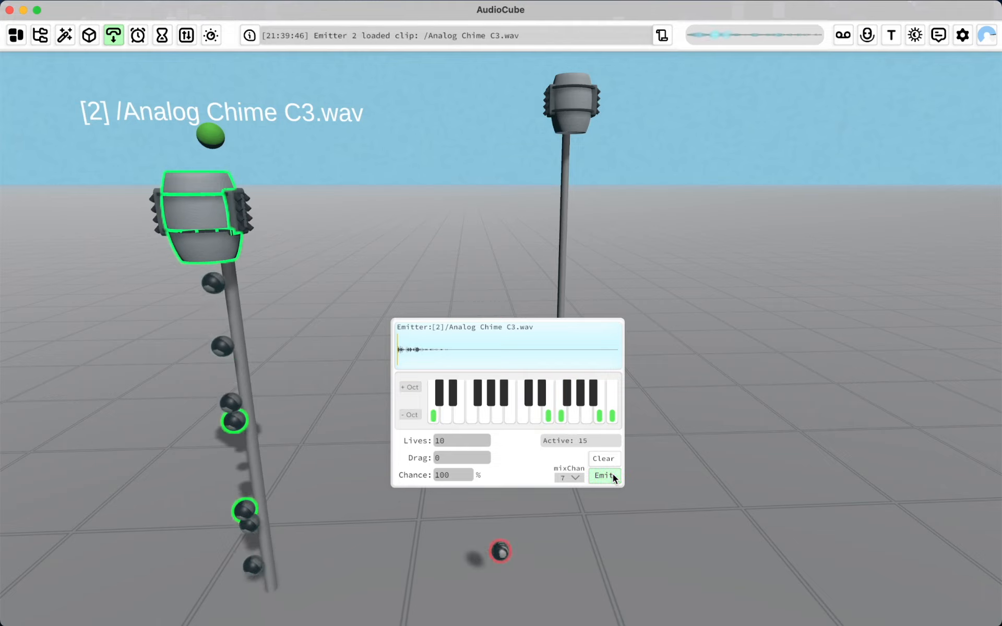
Step: Disable the remaining upper notes so that only the lowest C is active on the Analog Chime emitter
{"action": "left_click", "coordinate": [601, 418]}
{"action": "left_click", "coordinate": [561, 414]}
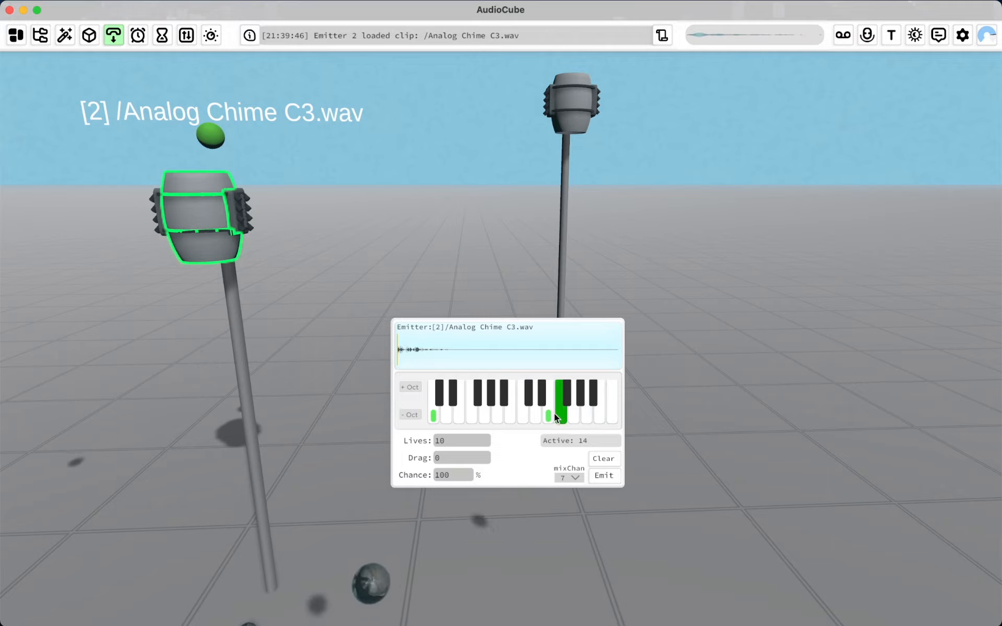
{"action": "left_click", "coordinate": [549, 412]}
Step: Duplicate the Analog Chime emitter and position the two copies high up side by side
{"action": "key", "text": "s"}
{"action": "left_click", "coordinate": [543, 157]}
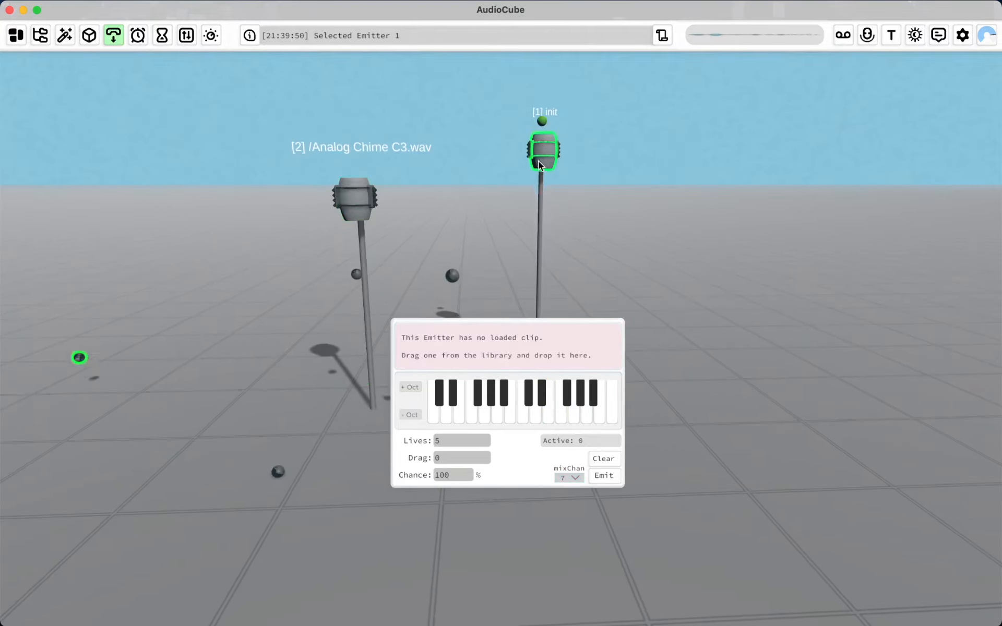
{"action": "left_click_drag", "start_coordinate": [310, 192], "coordinate": [214, 135], "text": "alt"}
{"action": "left_click", "coordinate": [316, 199]}
{"action": "left_click_drag", "start_coordinate": [315, 199], "coordinate": [336, 150]}
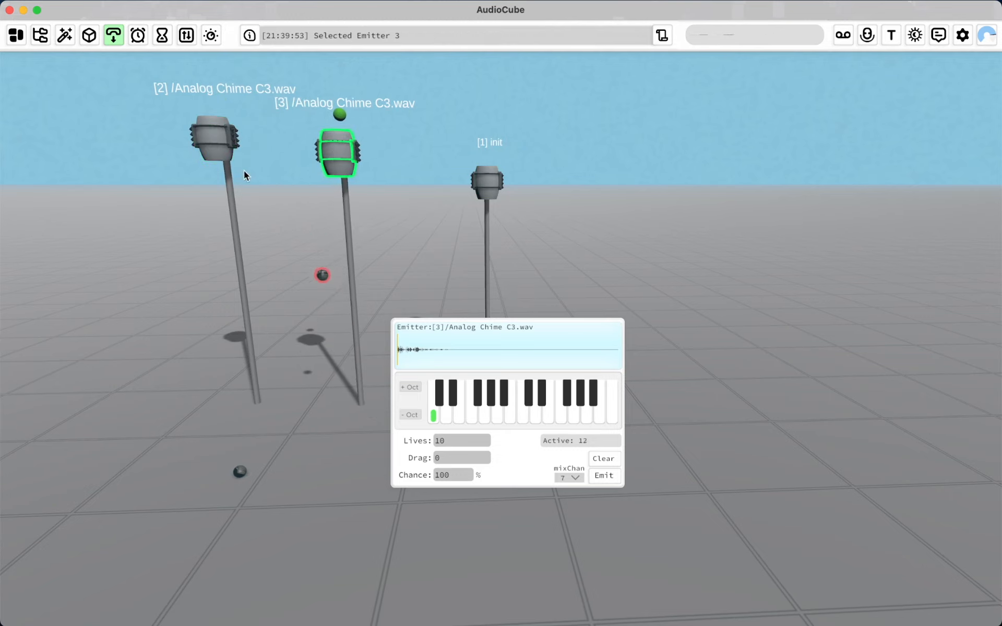
Step: Make the topmost C the duplicated emitter's only note, and reselect the original Analog Chime emitter
{"action": "left_click", "coordinate": [214, 137]}
{"action": "left_click", "coordinate": [331, 151]}
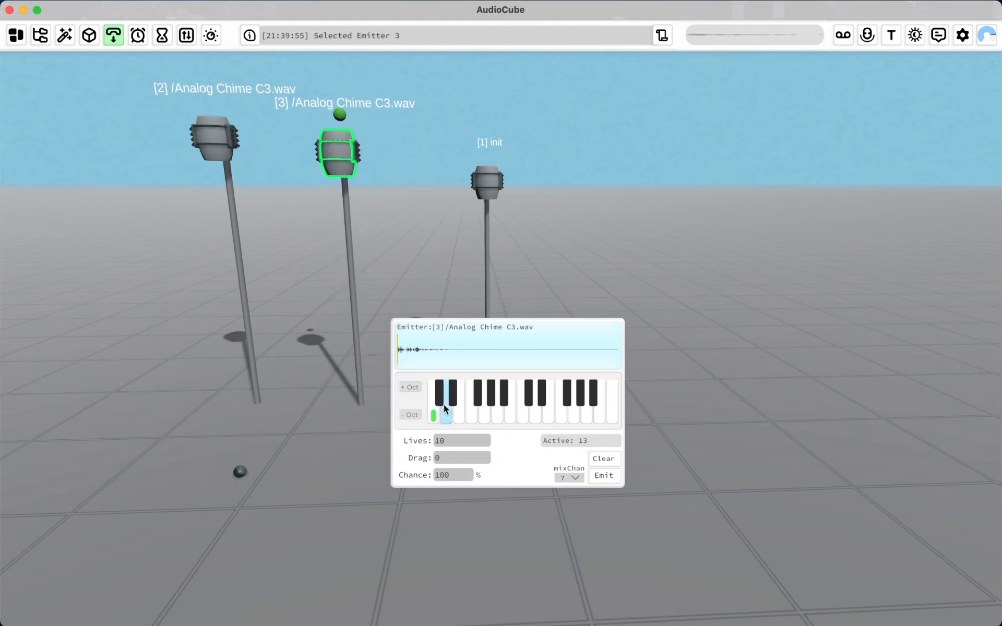
{"action": "left_click", "coordinate": [612, 416]}
{"action": "key", "text": "a"}
{"action": "key", "text": "e"}
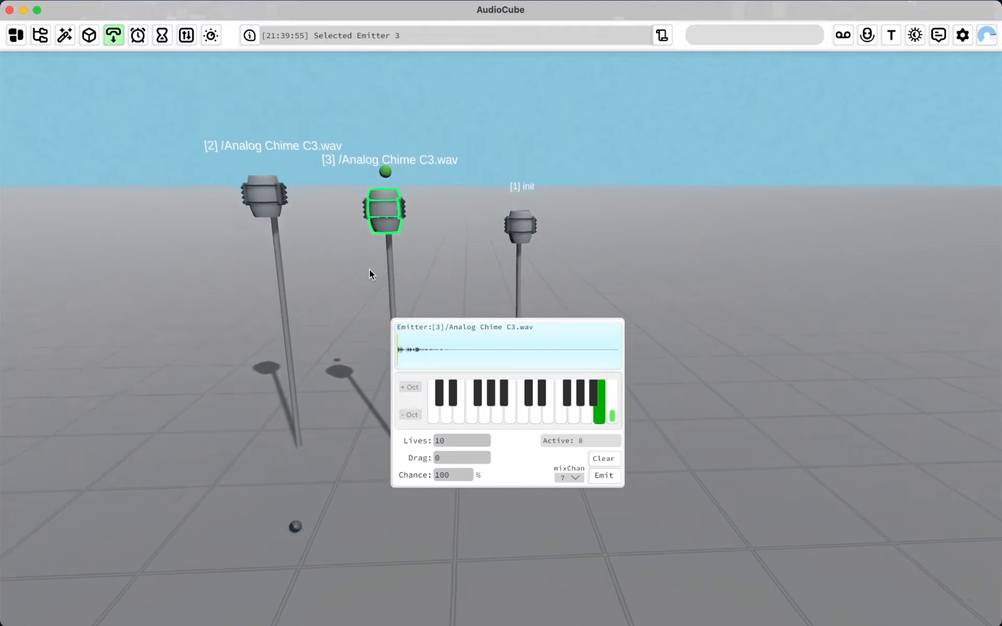
{"action": "left_click", "coordinate": [261, 257]}
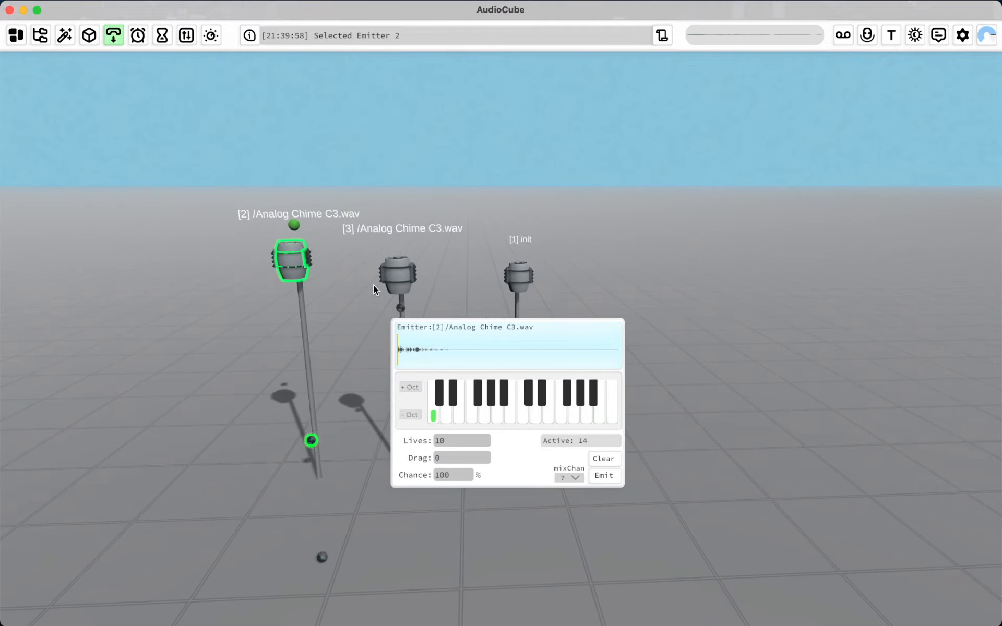
{"action": "key", "text": "q"}
{"action": "key", "text": "a"}
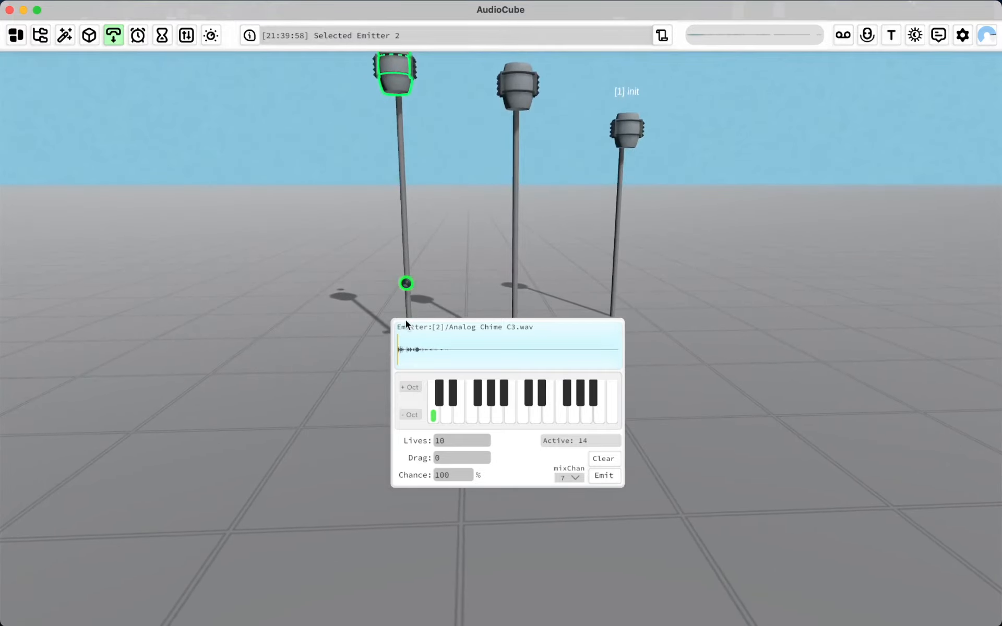
Step: Show the mixer and move the emitter controls to the opposite side, clear of the emitters and mixer
{"action": "left_click_drag", "start_coordinate": [429, 325], "coordinate": [693, 377]}
{"action": "key", "text": "e"}
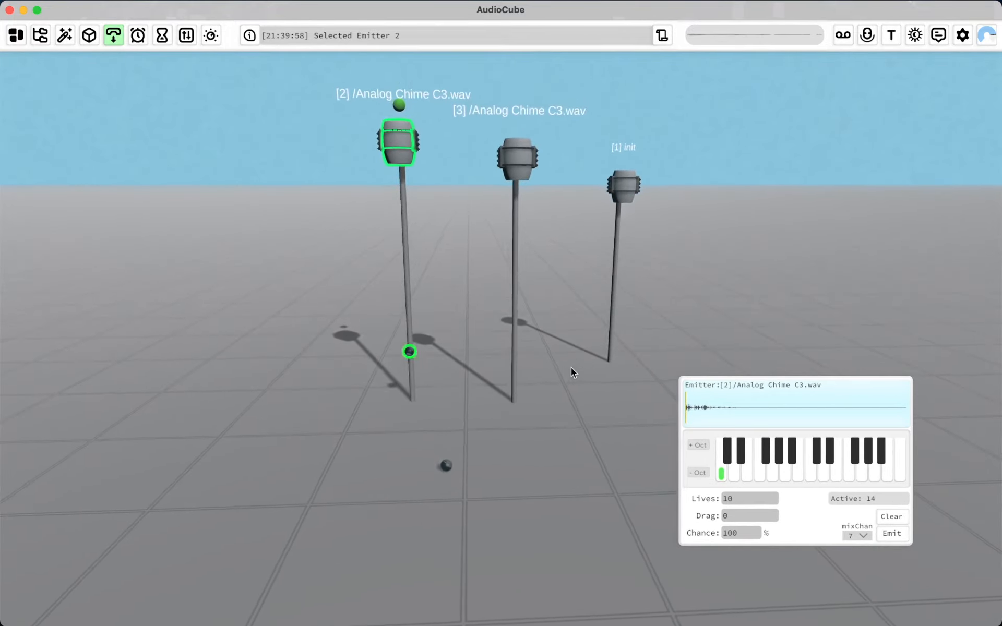
{"action": "left_click", "coordinate": [186, 35]}
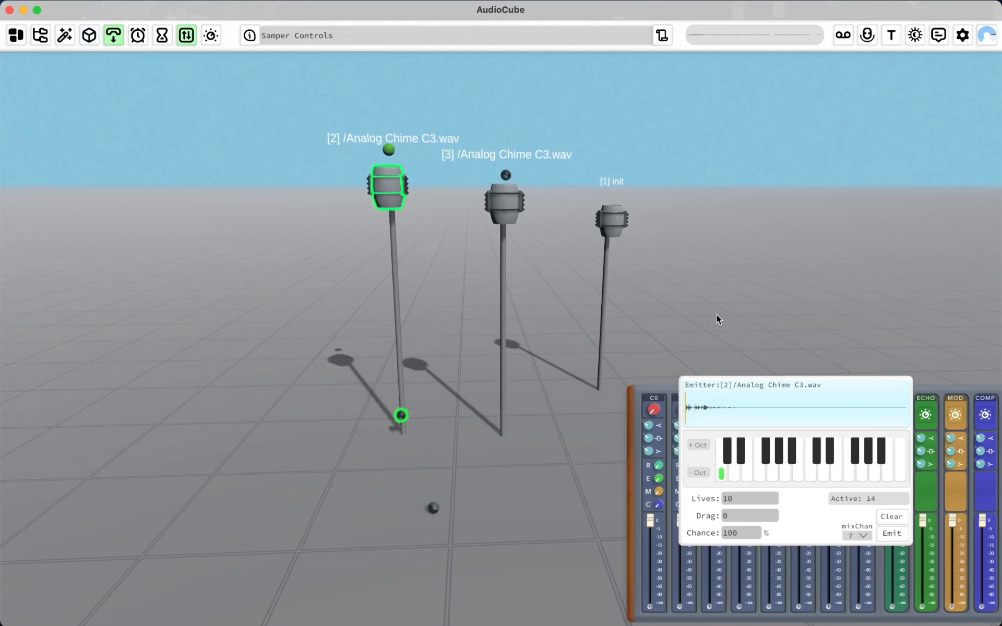
{"action": "left_click_drag", "start_coordinate": [744, 377], "coordinate": [163, 414]}
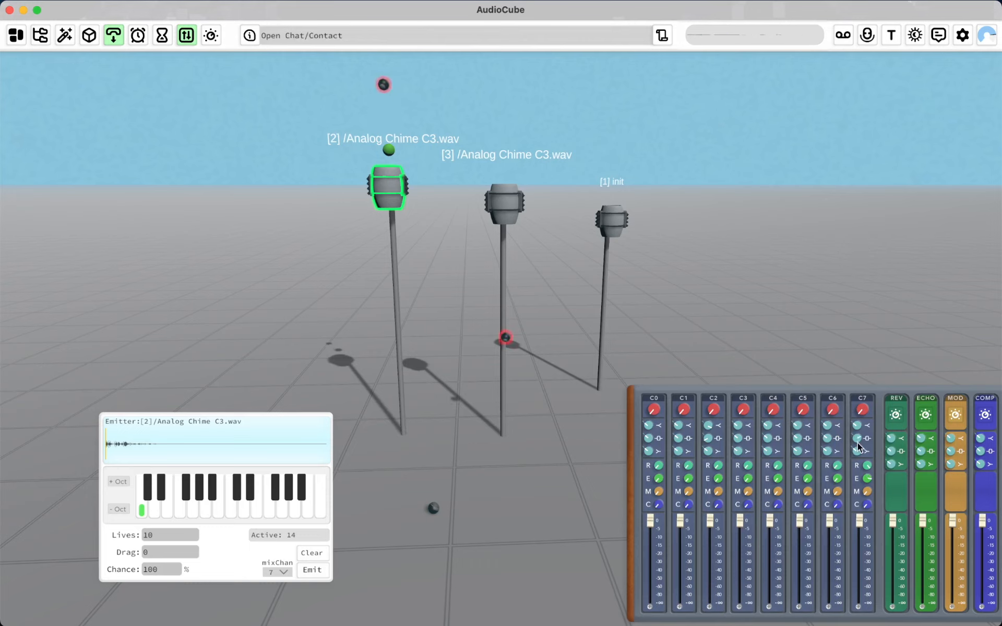
Step: Check the mixer channel choices for the original Analog Chime emitter, keep channel 7, and hide the mixer
{"action": "left_click", "coordinate": [517, 209]}
{"action": "left_click", "coordinate": [375, 191]}
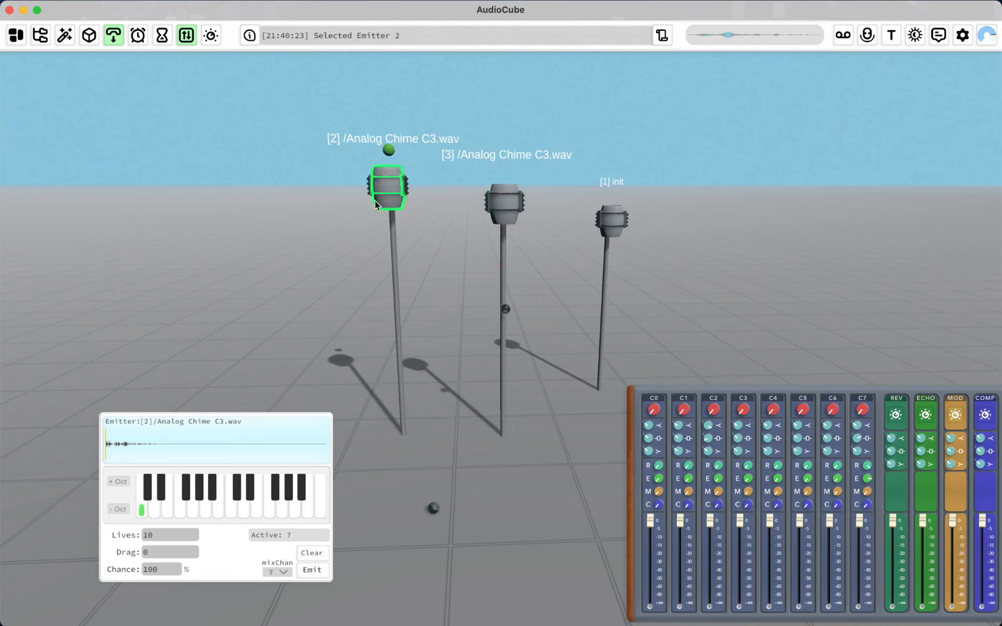
{"action": "left_click", "coordinate": [279, 571]}
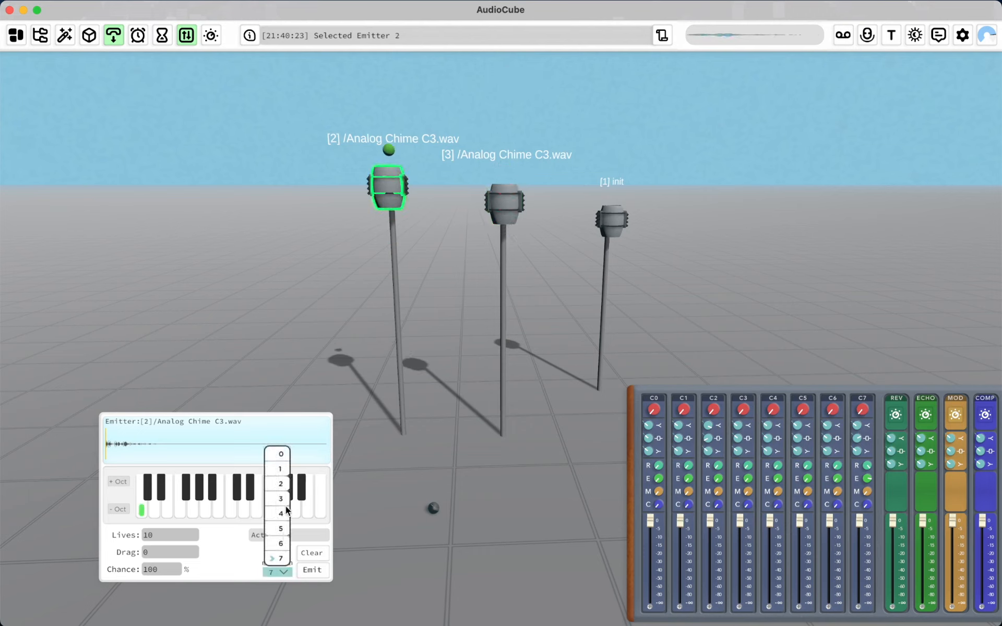
{"action": "left_click", "coordinate": [285, 572]}
{"action": "key", "text": "m"}
{"action": "key", "text": "m"}
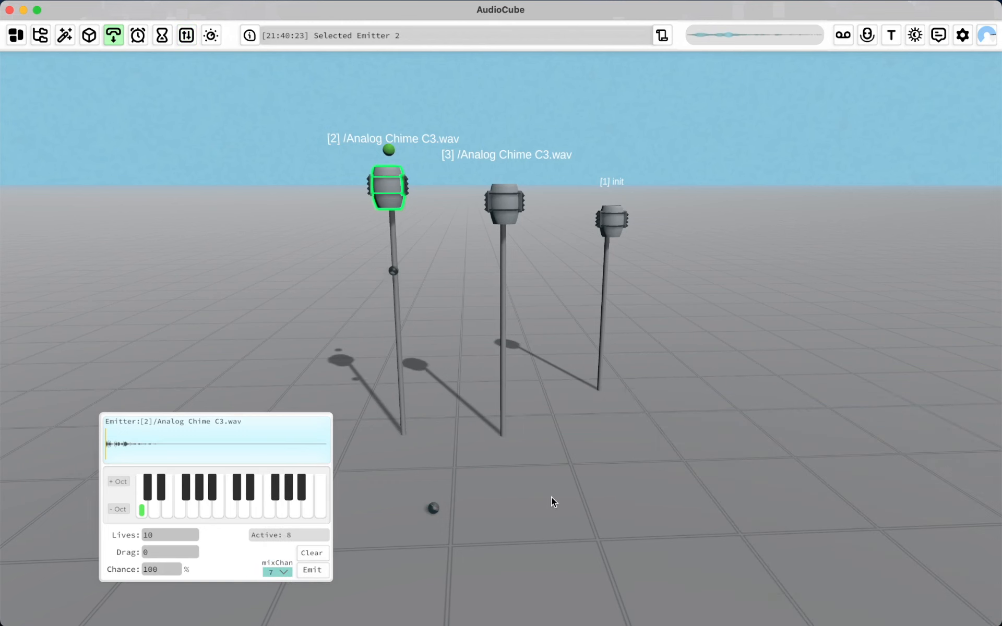
Step: Hide the emitter controls, and move the two Analog Chime emitters lower and farther apart
{"action": "left_click", "coordinate": [113, 37]}
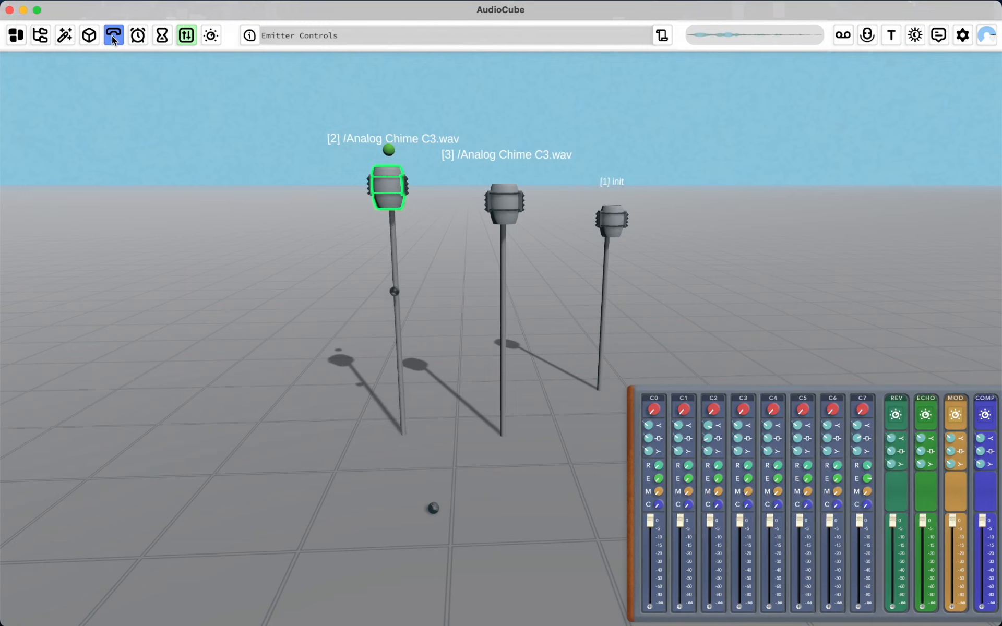
{"action": "key", "text": "d"}
{"action": "key", "text": "e"}
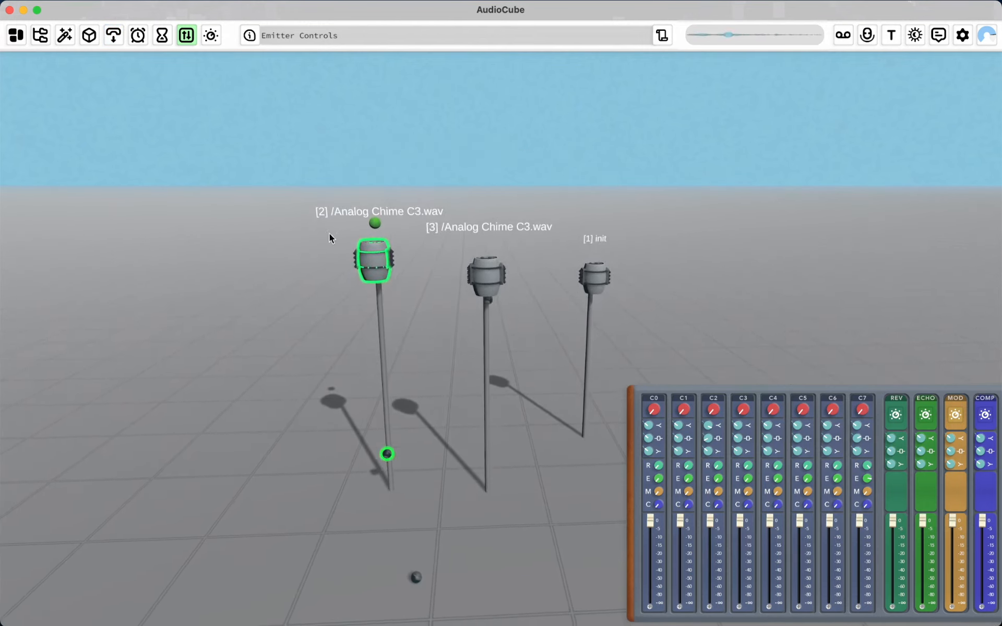
{"action": "left_click", "coordinate": [379, 258]}
{"action": "left_click_drag", "start_coordinate": [379, 258], "coordinate": [269, 339]}
{"action": "left_click_drag", "start_coordinate": [486, 271], "coordinate": [493, 324]}
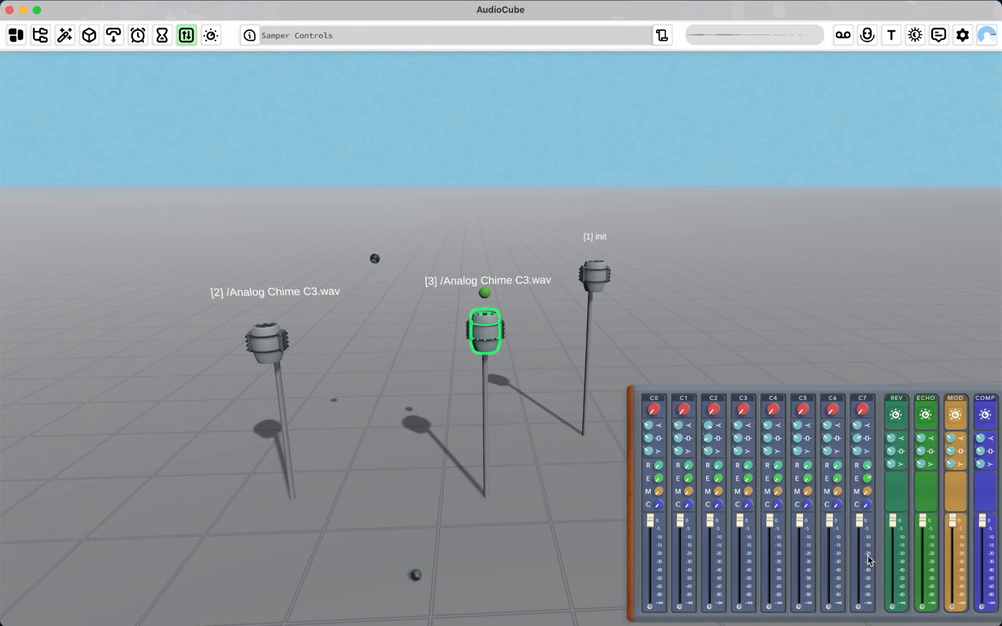
Step: Clear the active balls from the duplicated Analog Chime emitter's controls, and hide the controls
{"action": "double_click", "coordinate": [480, 332]}
{"action": "left_click", "coordinate": [319, 554]}
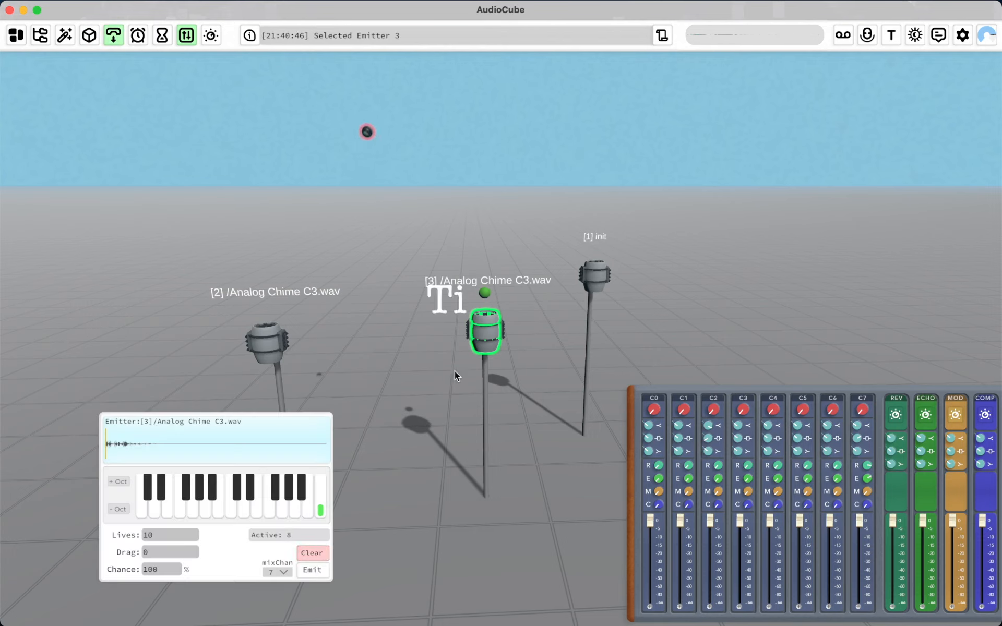
{"action": "left_click", "coordinate": [376, 209]}
Step: Create two raised tickers on the empty floor beside the Analog Chime emitters
{"action": "key", "text": "a"}
{"action": "key", "text": "a"}
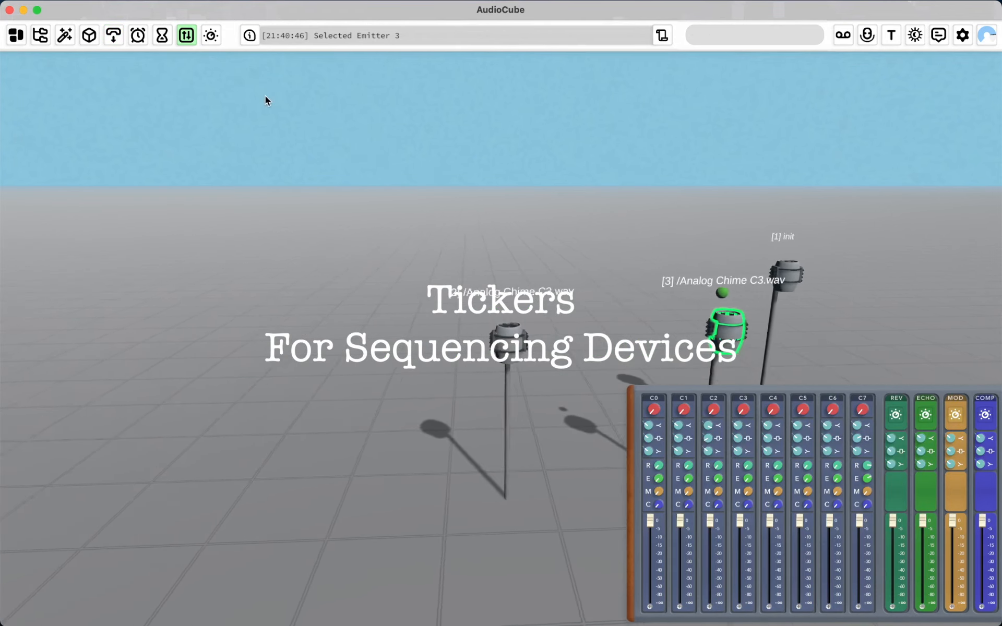
{"action": "key", "text": "d"}
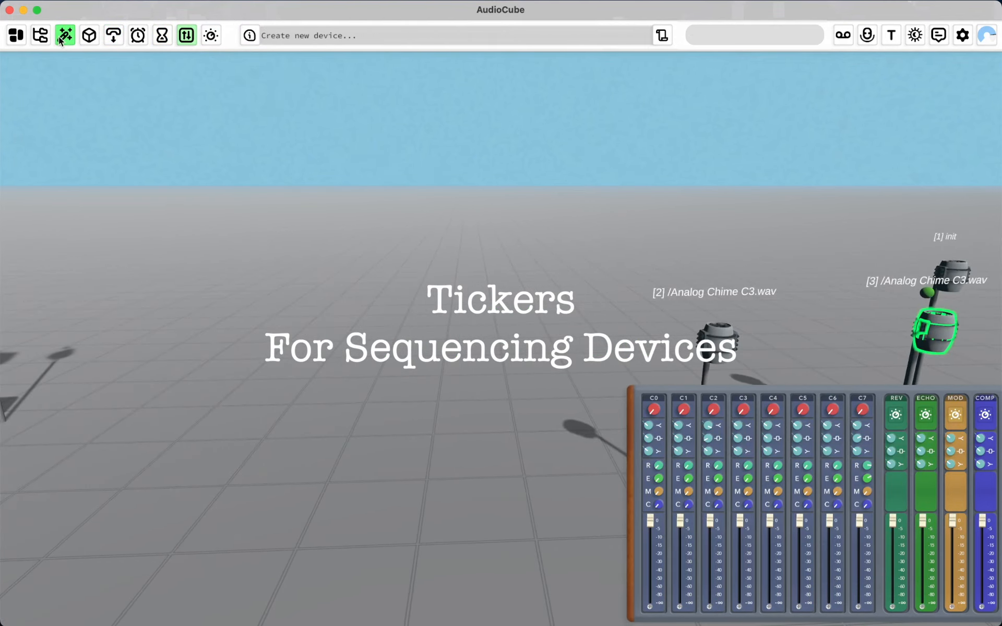
{"action": "left_click", "coordinate": [66, 44]}
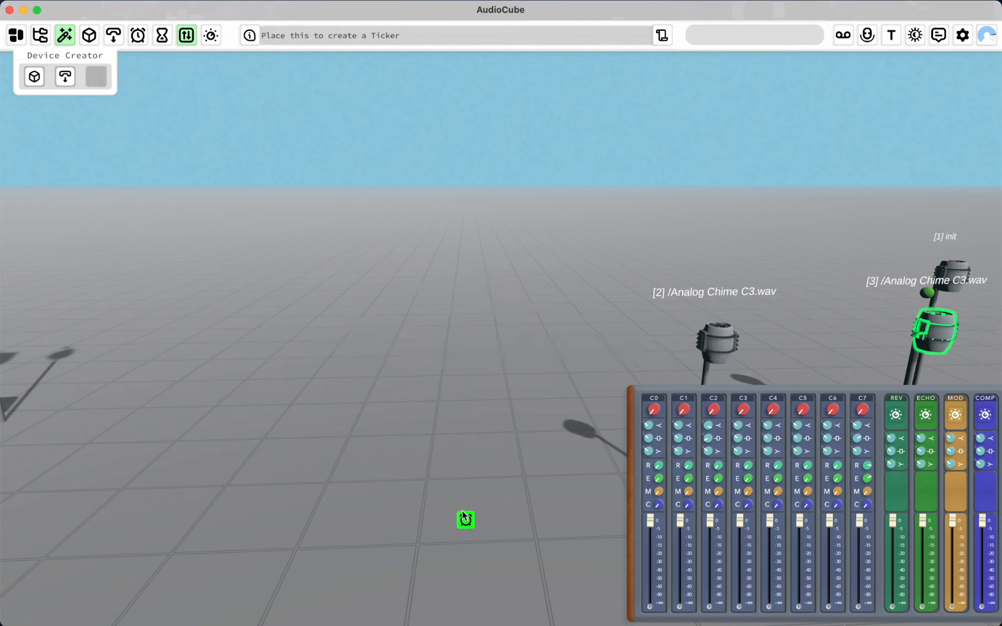
{"action": "left_click_drag", "start_coordinate": [466, 524], "coordinate": [467, 268]}
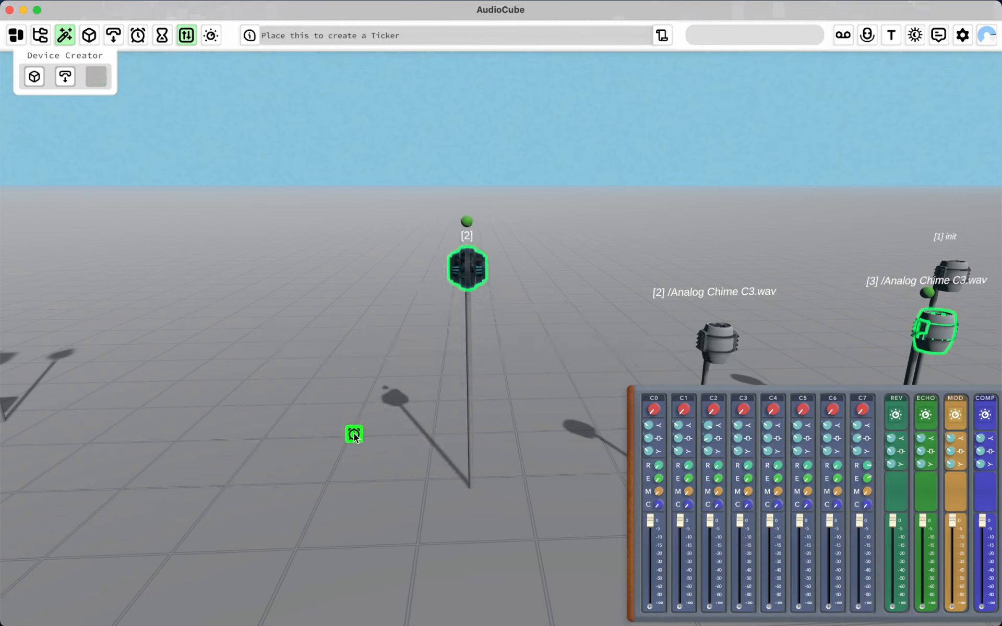
{"action": "left_click_drag", "start_coordinate": [354, 437], "coordinate": [354, 282]}
Step: Hide the mixer, raise ticker 2 high above the floor and open its controls
{"action": "left_click", "coordinate": [469, 272]}
{"action": "key", "text": "d"}
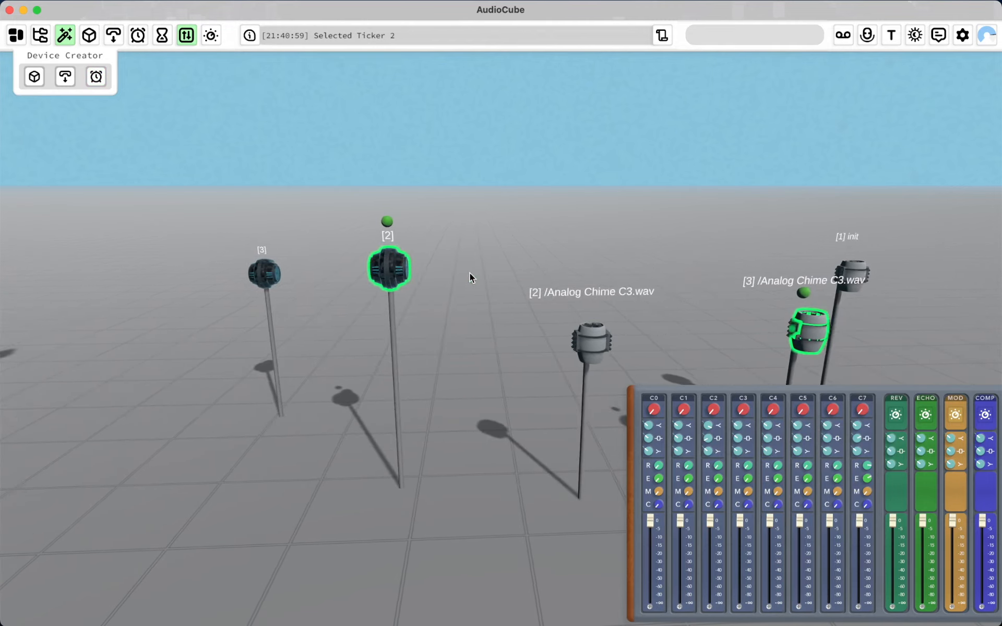
{"action": "key", "text": "m"}
{"action": "left_click_drag", "start_coordinate": [324, 269], "coordinate": [385, 197]}
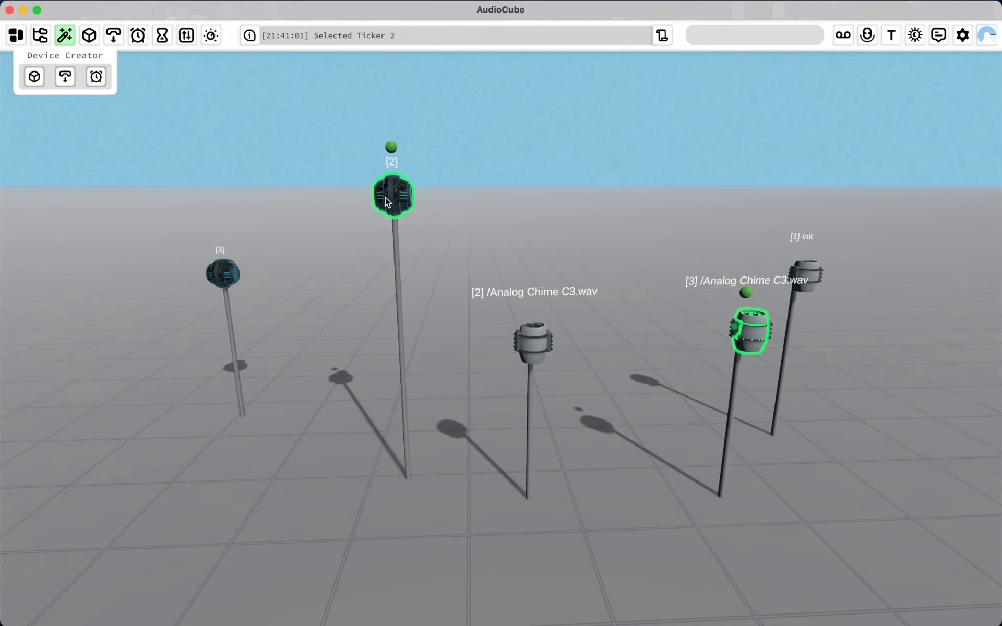
{"action": "key", "text": "q"}
{"action": "key", "text": "d"}
{"action": "double_click", "coordinate": [453, 196]}
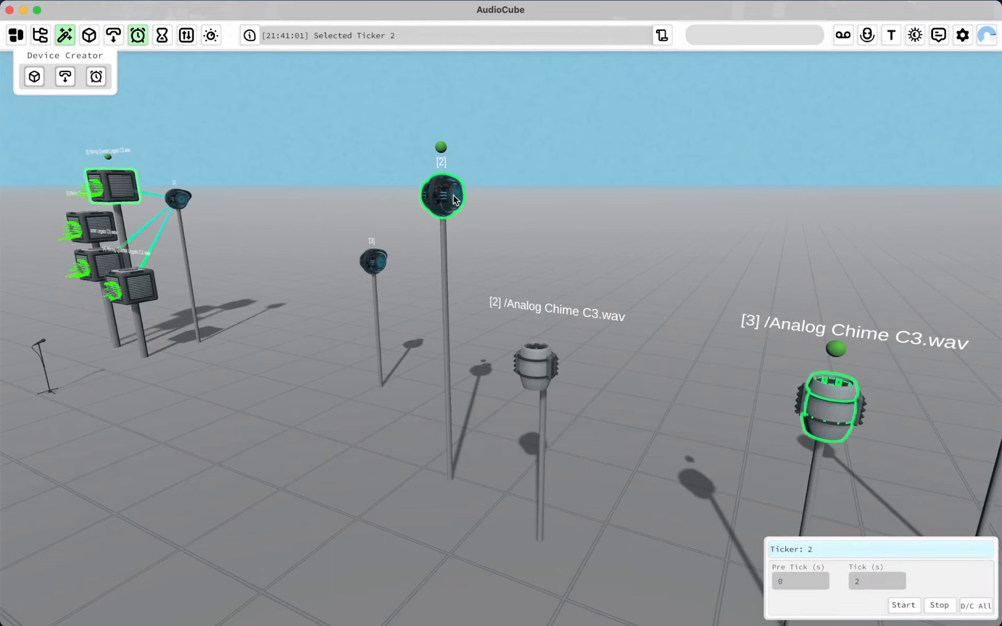
Step: Connect ticker 2 to both Analog Chime emitters
{"action": "key", "text": "w"}
{"action": "key", "text": "q"}
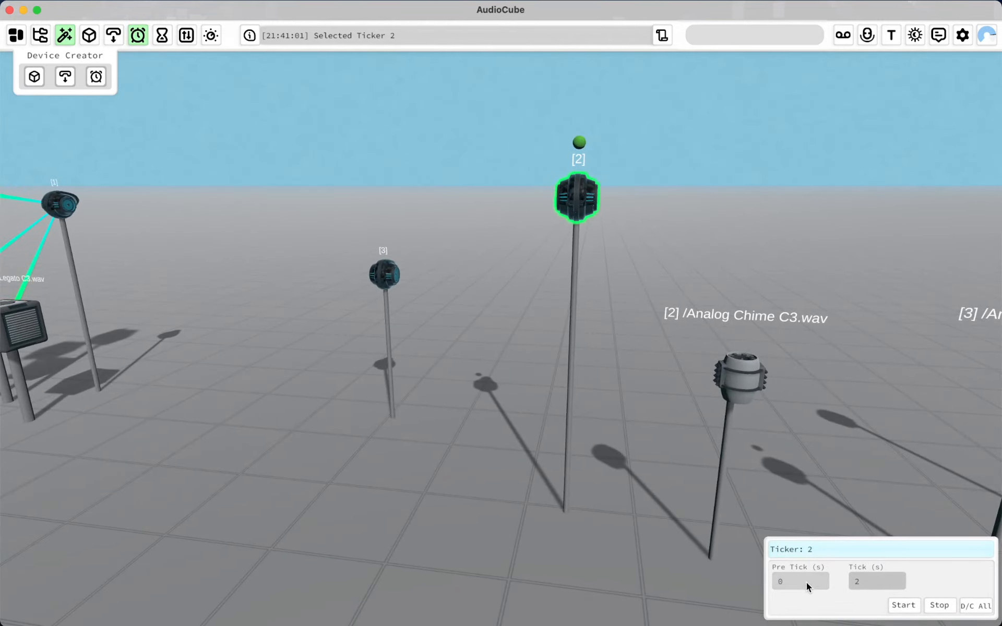
{"action": "key", "text": "d"}
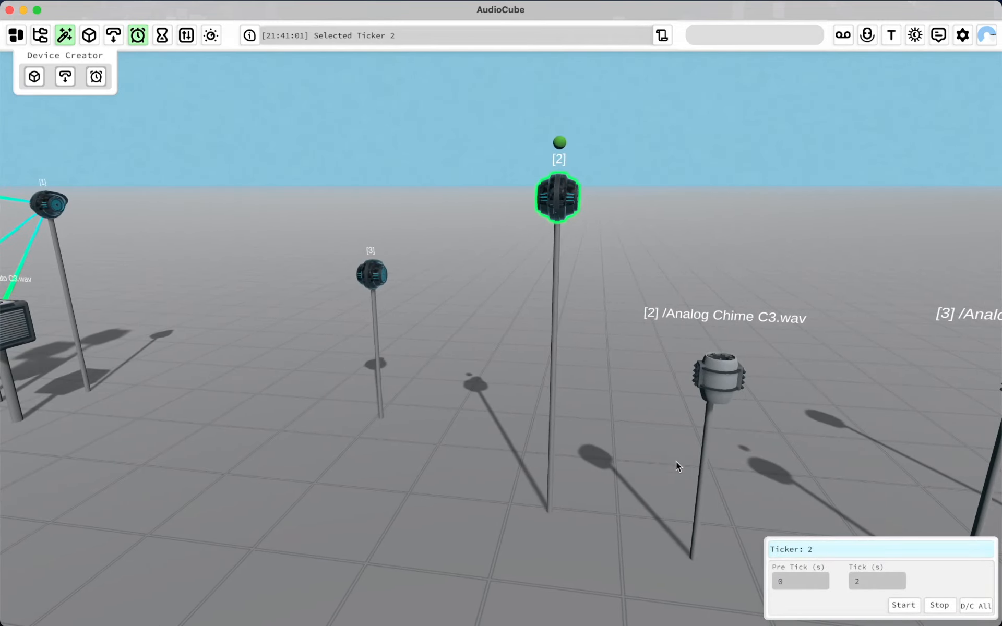
{"action": "key", "text": "d"}
{"action": "key", "text": "s"}
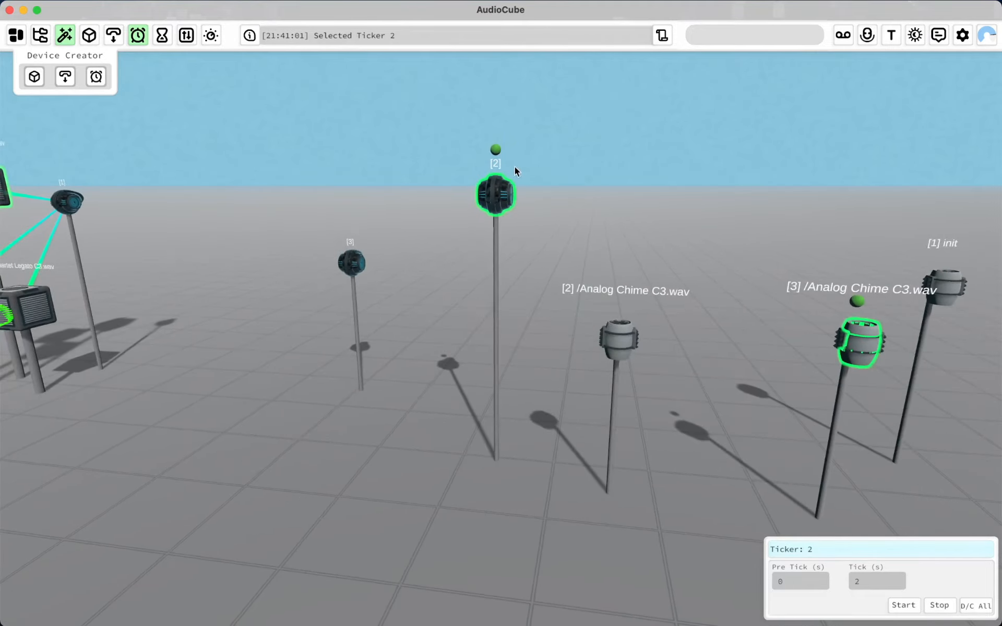
{"action": "key", "text": "e"}
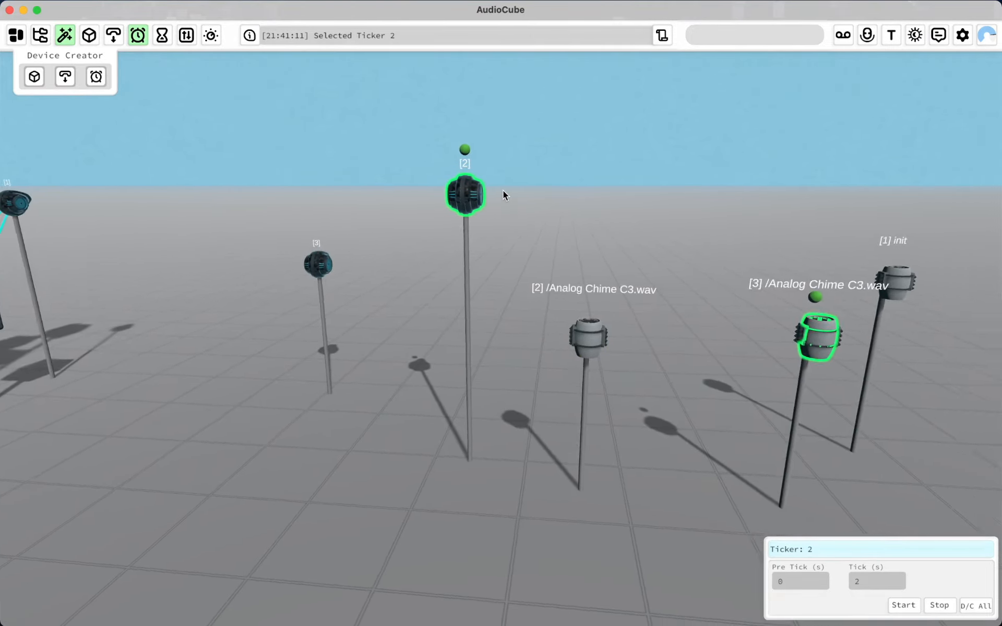
{"action": "key", "text": "w"}
{"action": "key", "text": "a"}
{"action": "left_click", "coordinate": [384, 205]}
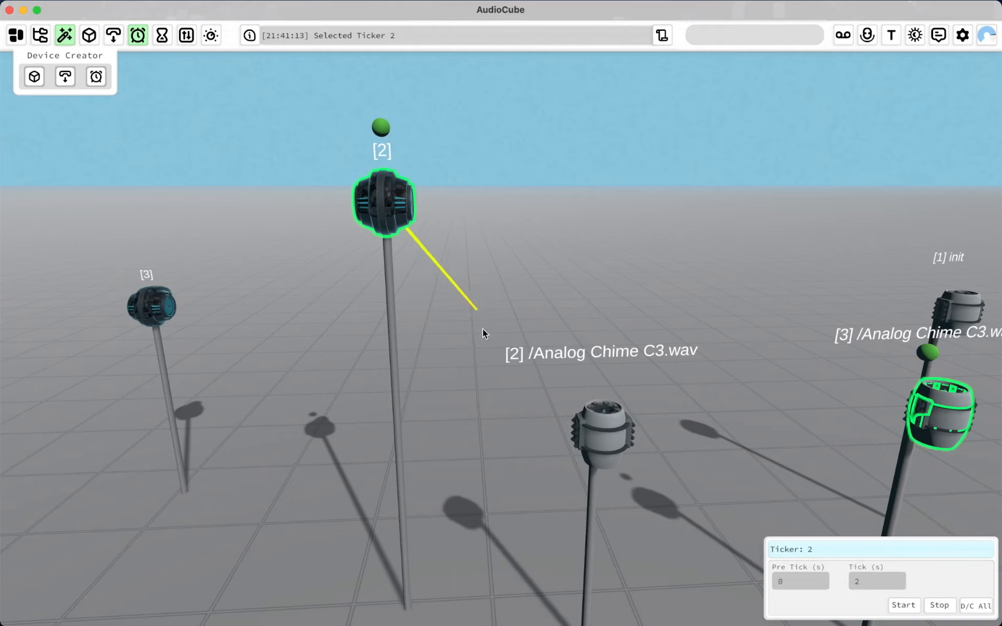
{"action": "left_click", "coordinate": [600, 430]}
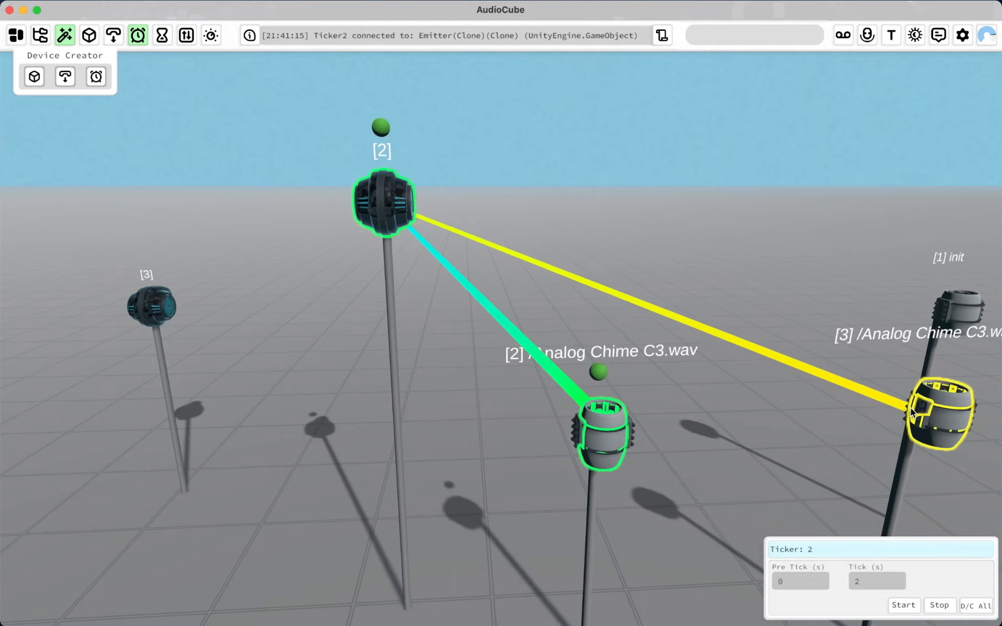
{"action": "left_click", "coordinate": [928, 412]}
Step: Raise the duplicated Analog Chime emitter slightly above ticker 2's height
{"action": "key", "text": "d"}
{"action": "key", "text": "s"}
{"action": "left_click_drag", "start_coordinate": [794, 383], "coordinate": [713, 172]}
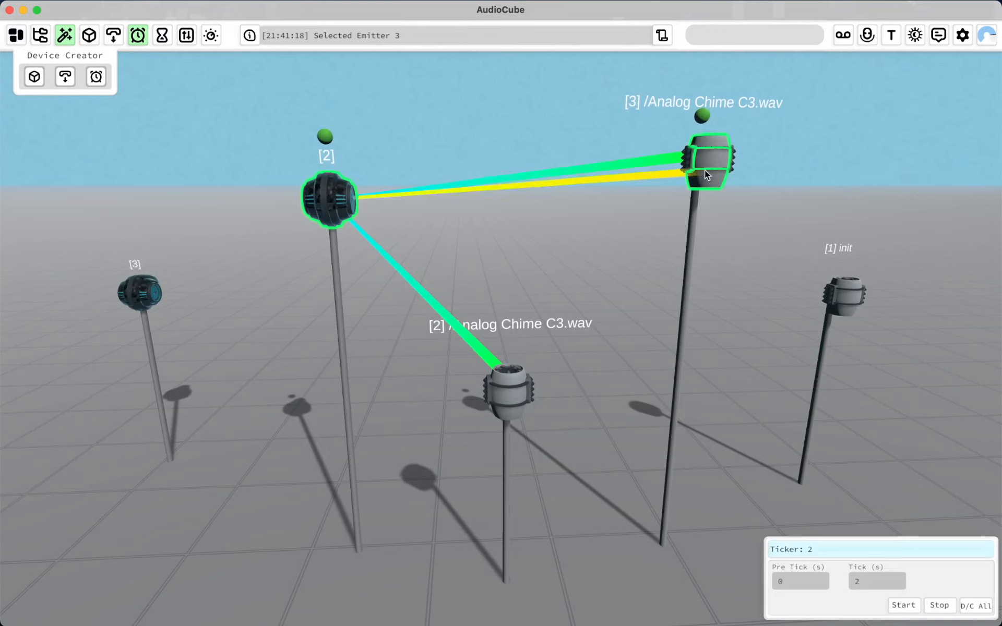
Step: Disconnect ticker 2 from the raised duplicate emitter and connect it again
{"action": "left_click", "coordinate": [704, 170]}
{"action": "left_click", "coordinate": [704, 170]}
{"action": "left_click", "coordinate": [713, 159]}
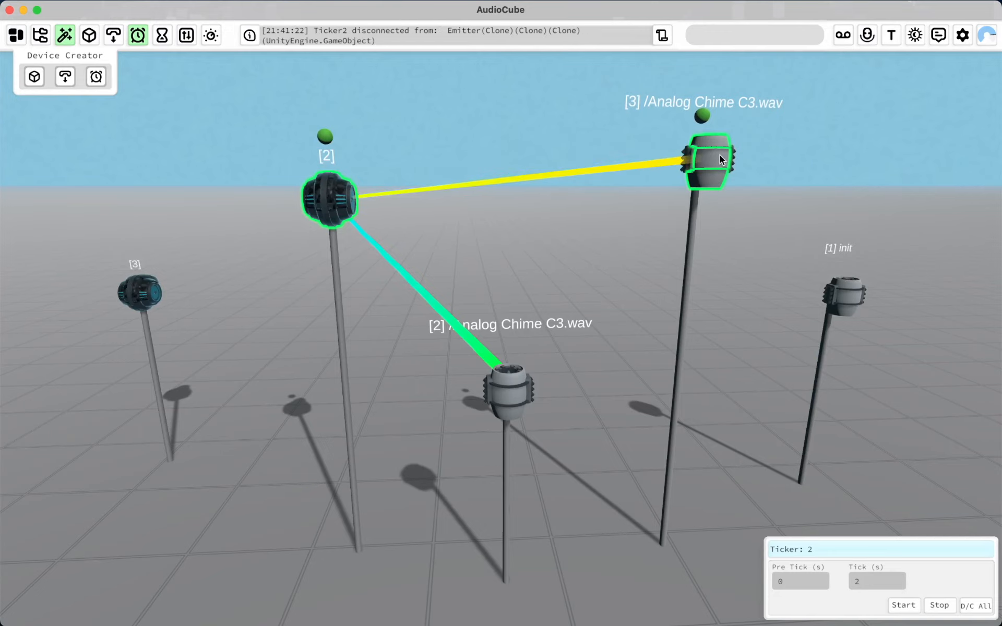
{"action": "left_click", "coordinate": [710, 155]}
Step: Move the original Analog Chime emitter to the other side of ticker 2, and start the ticker with a 5-second tick
{"action": "left_click", "coordinate": [508, 379]}
{"action": "left_click_drag", "start_coordinate": [507, 379], "coordinate": [258, 365]}
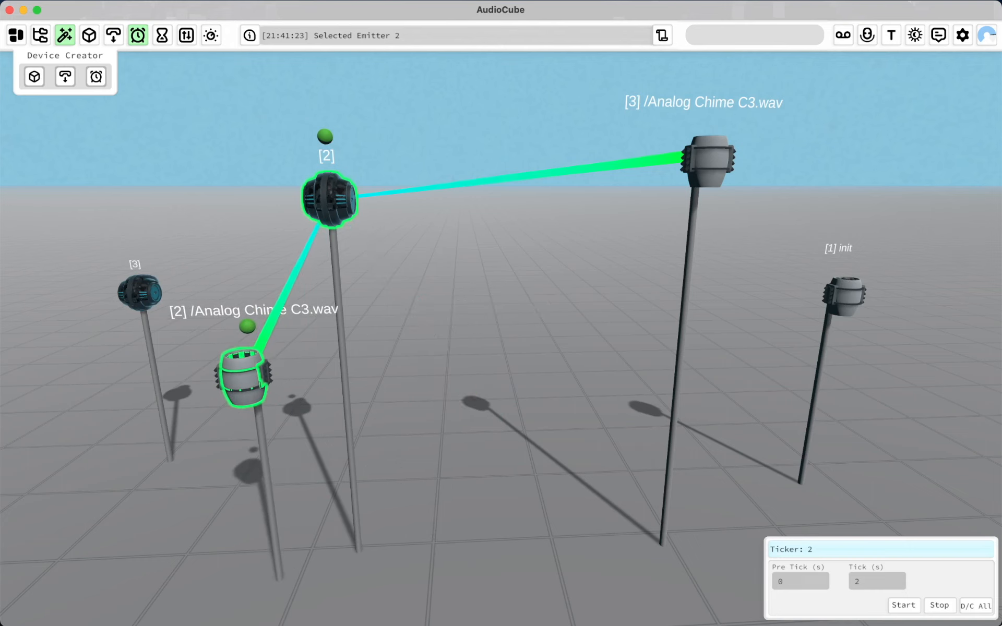
{"action": "left_click", "coordinate": [865, 583]}
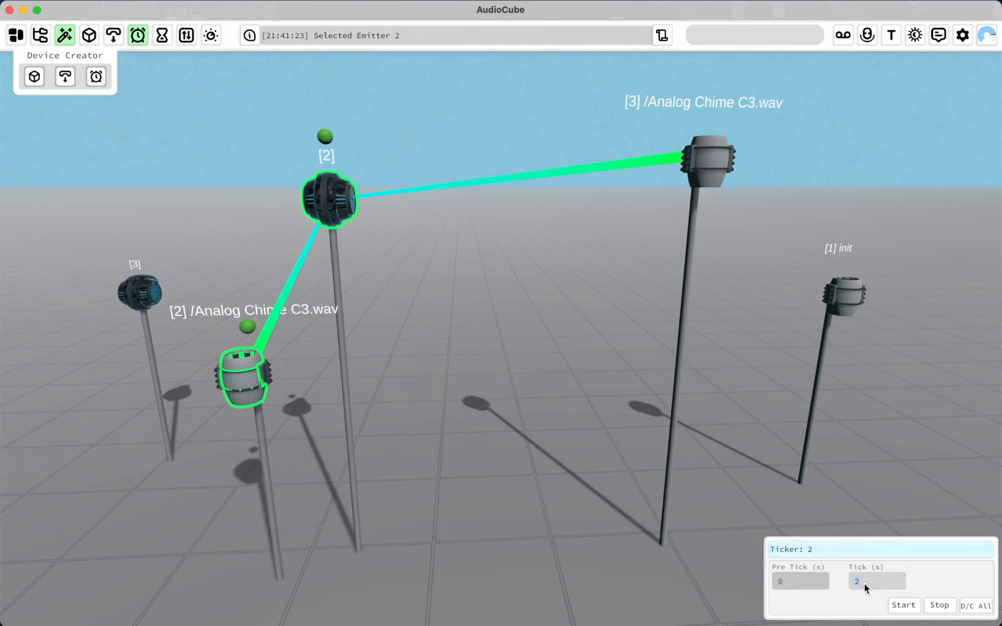
{"action": "left_click", "coordinate": [904, 606]}
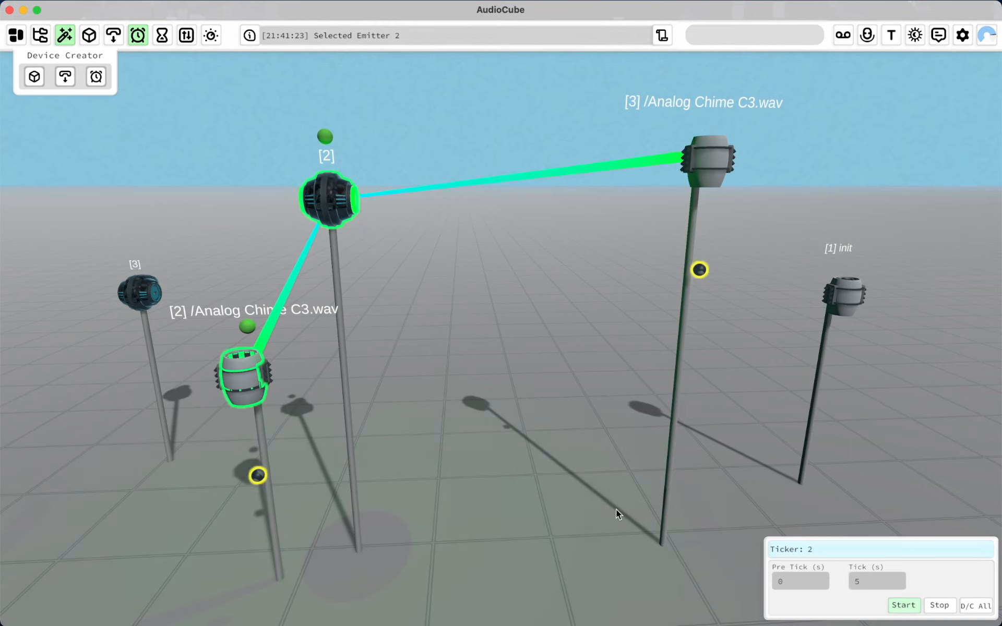
Step: Raise the original Analog Chime emitter, move ticker 2 between its two connected emitters and inspect the ticker up close
{"action": "key", "text": "a"}
{"action": "key", "text": "s"}
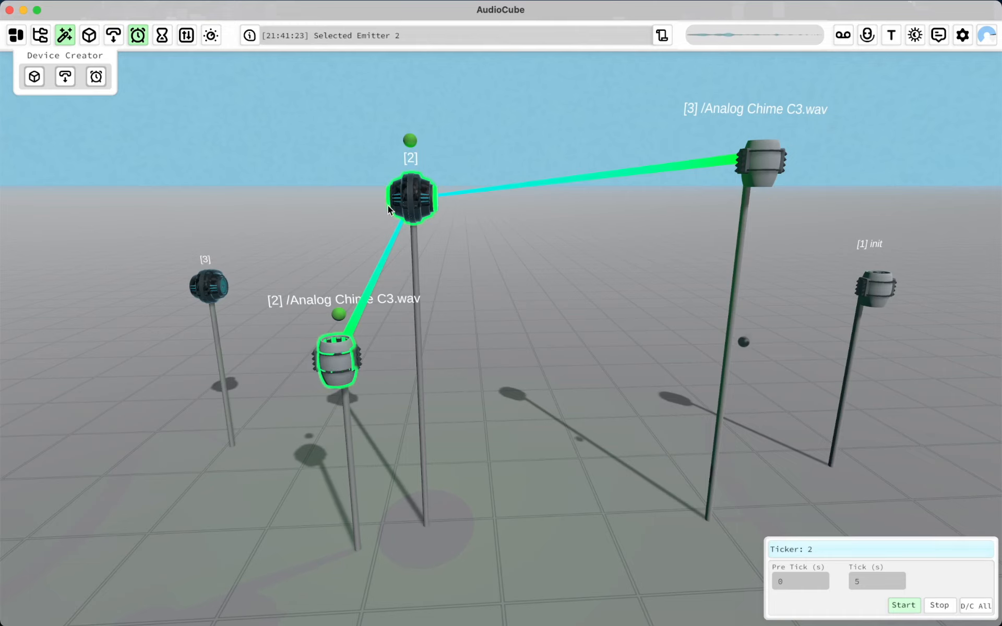
{"action": "left_click_drag", "start_coordinate": [345, 359], "coordinate": [346, 292]}
{"action": "left_click_drag", "start_coordinate": [412, 202], "coordinate": [513, 221]}
{"action": "scroll", "coordinate": [513, 221], "scroll_direction": "up", "scroll_amount": 10}
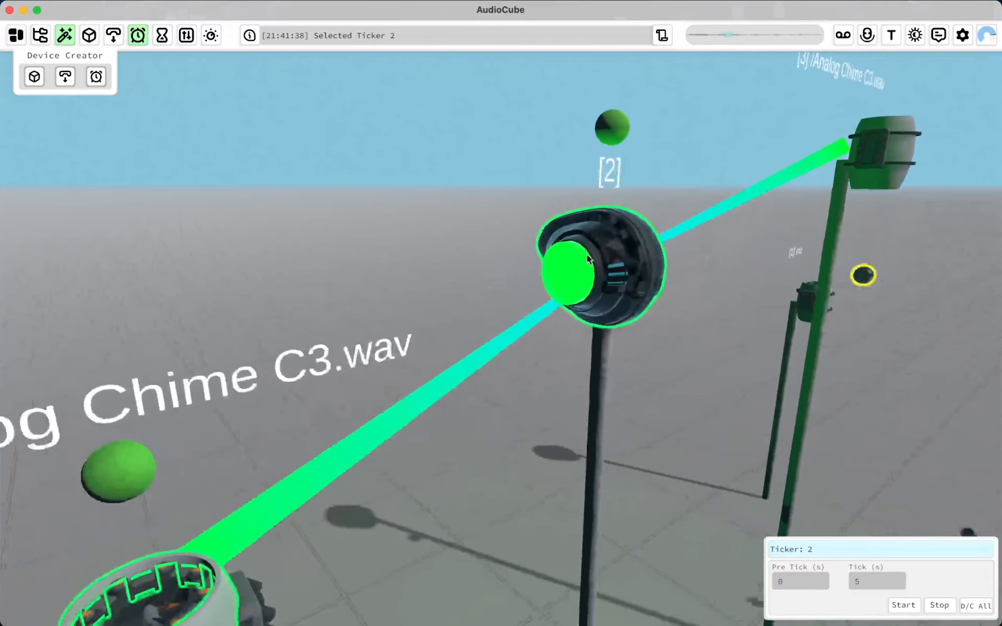
{"action": "left_click", "coordinate": [531, 243]}
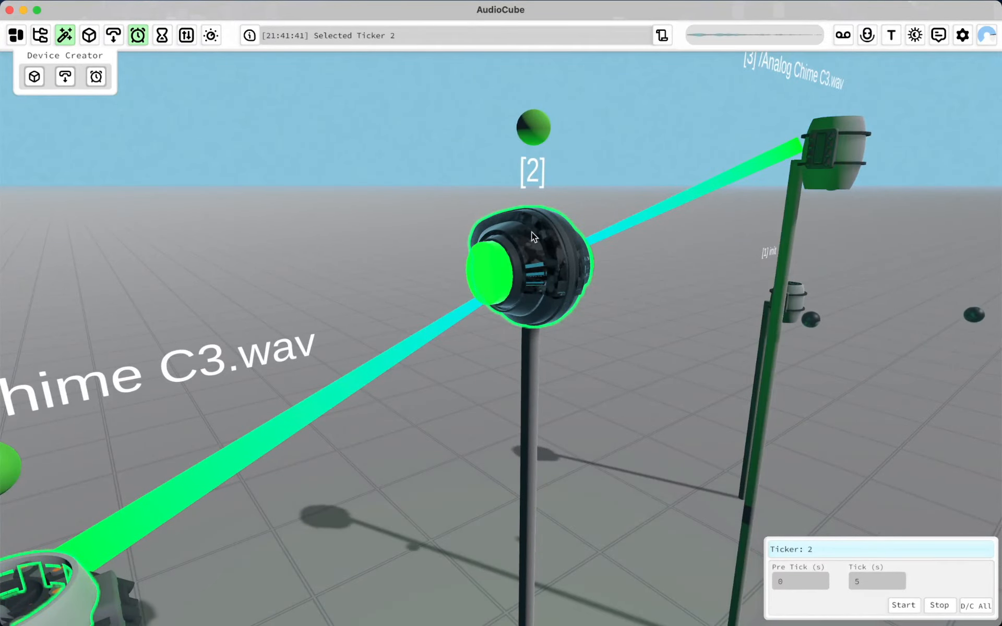
{"action": "left_click", "coordinate": [531, 308]}
{"action": "key", "text": "s"}
{"action": "key", "text": "e"}
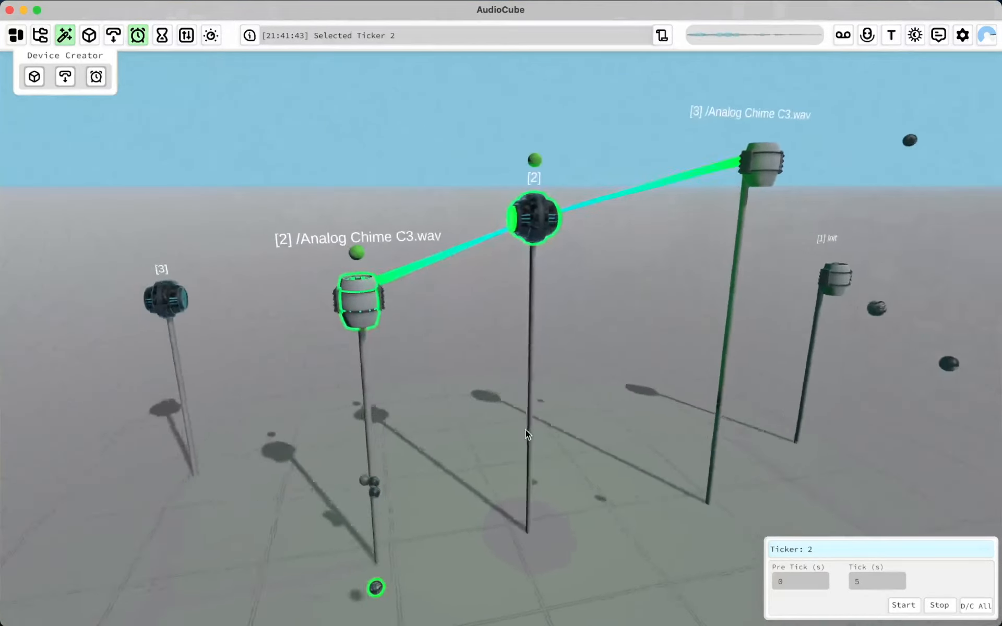
Step: Set ticker 2's tick interval to 2 seconds
{"action": "left_click", "coordinate": [867, 580]}
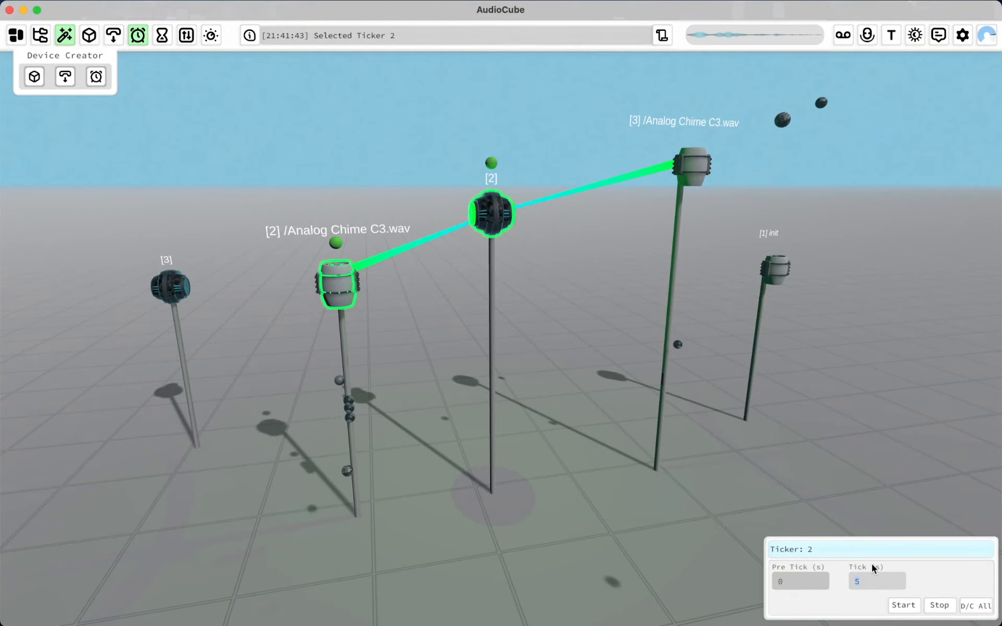
{"action": "type", "text": "d"}
{"action": "key", "text": "BackSpace"}
{"action": "type", "text": "2"}
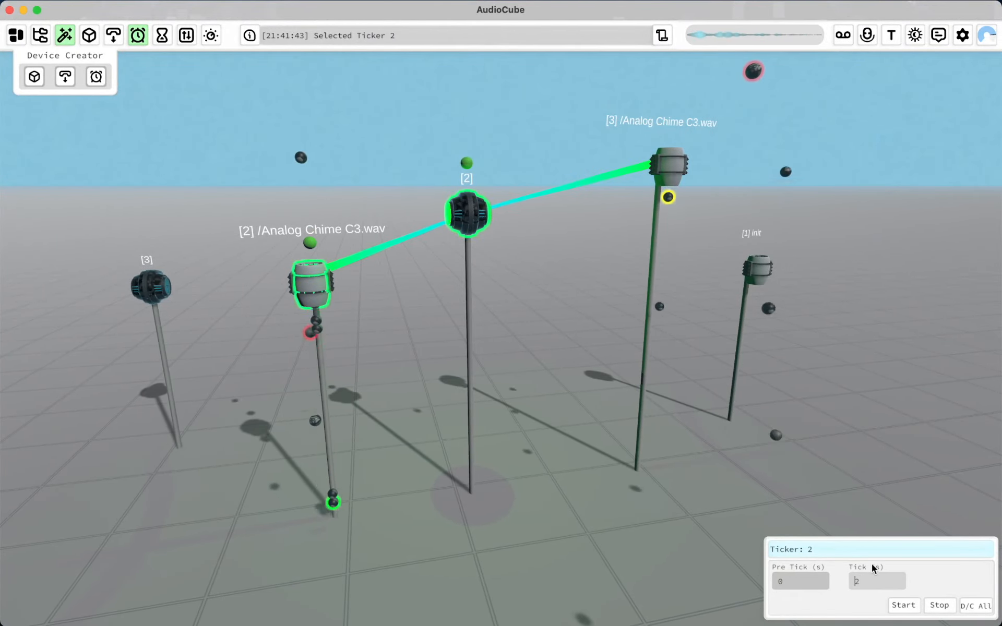
Step: Set ticker 2's tick interval to 0.3 s, then run it and stop it
{"action": "key", "text": "BackSpace"}
{"action": "type", "text": "0.3"}
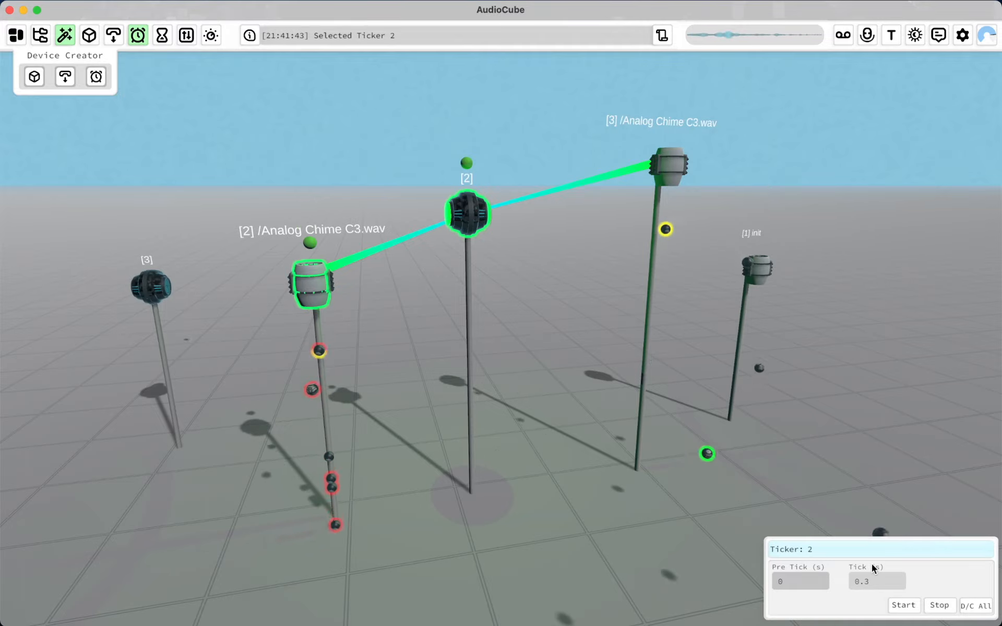
{"action": "left_click", "coordinate": [904, 605]}
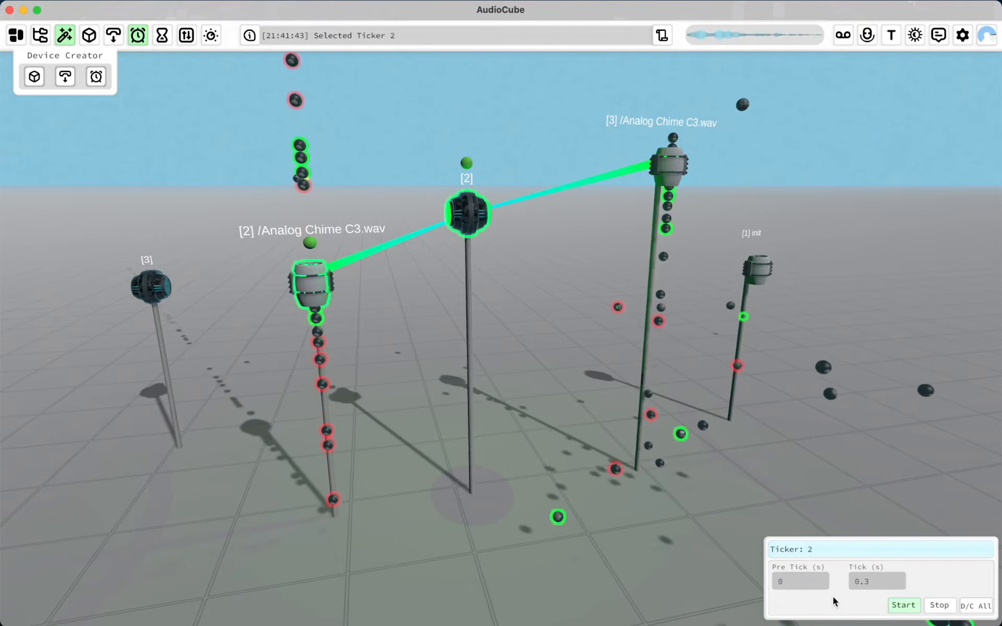
{"action": "left_click", "coordinate": [939, 606]}
Step: Clear the balls released by emitter 3 and select emitter 2
{"action": "left_click", "coordinate": [670, 166]}
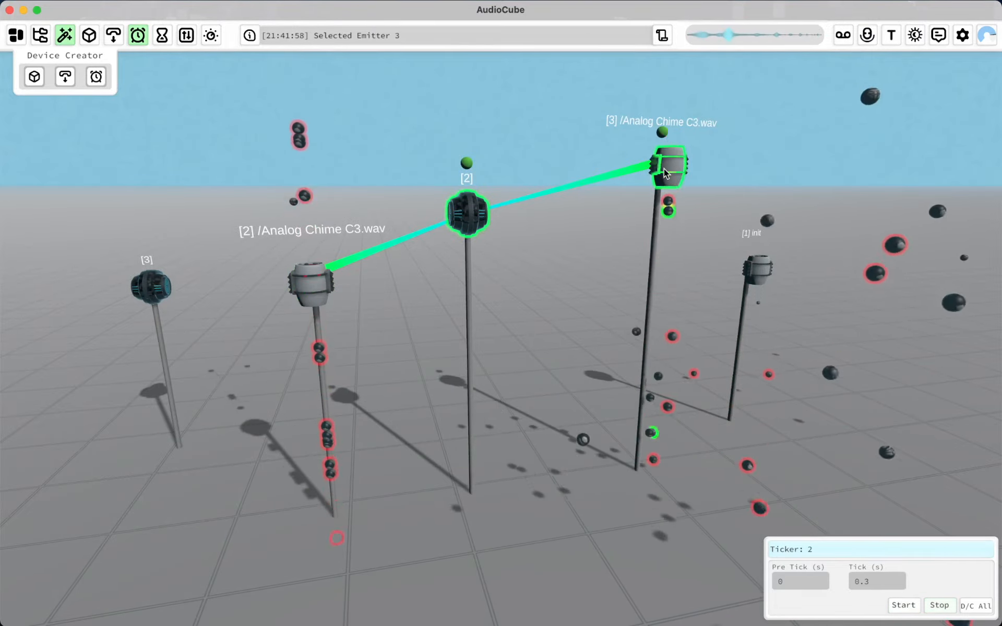
{"action": "left_click", "coordinate": [315, 555]}
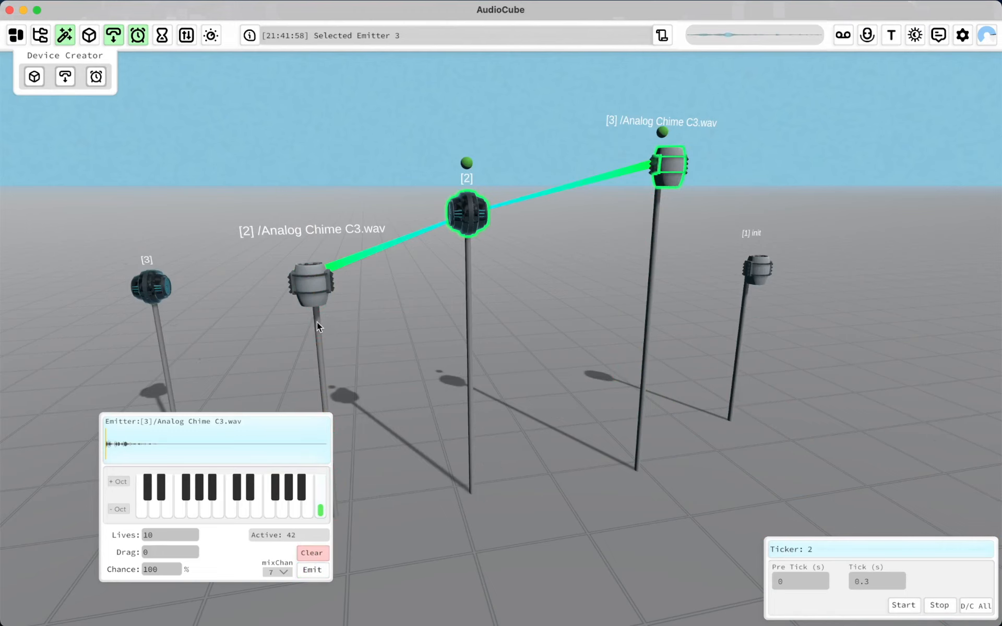
{"action": "left_click", "coordinate": [304, 298]}
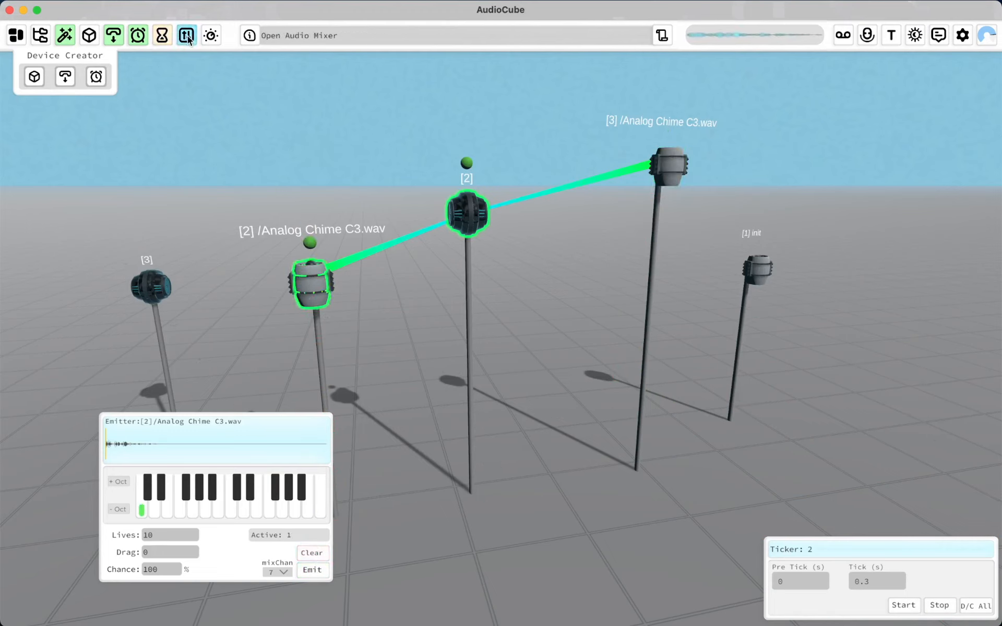
{"action": "left_click", "coordinate": [219, 40]}
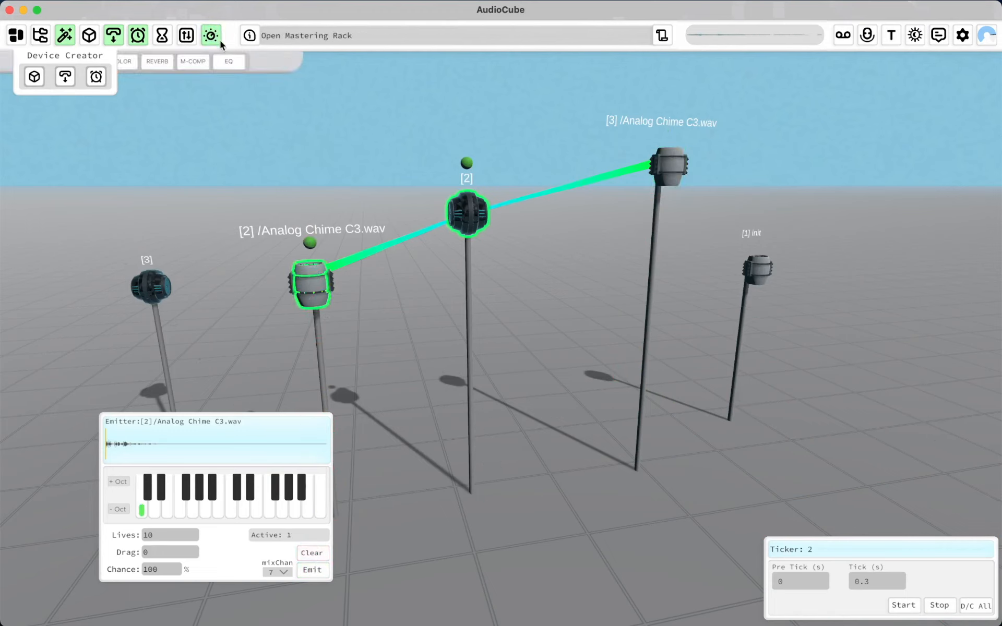
{"action": "left_click", "coordinate": [220, 43]}
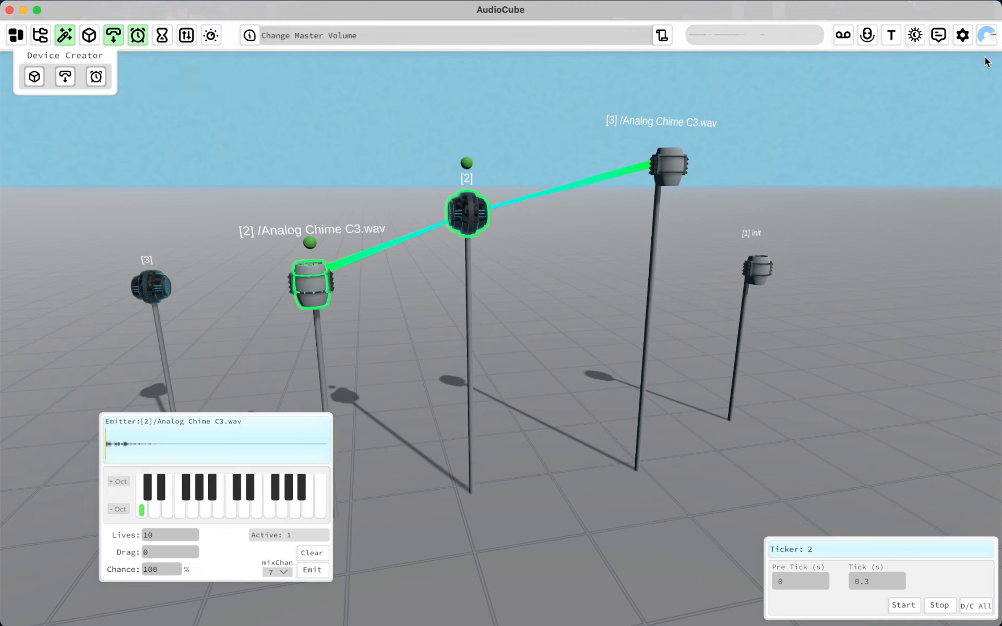
Step: Run ticker 2 again to trigger both connected emitters, and stop it
{"action": "left_click", "coordinate": [911, 607]}
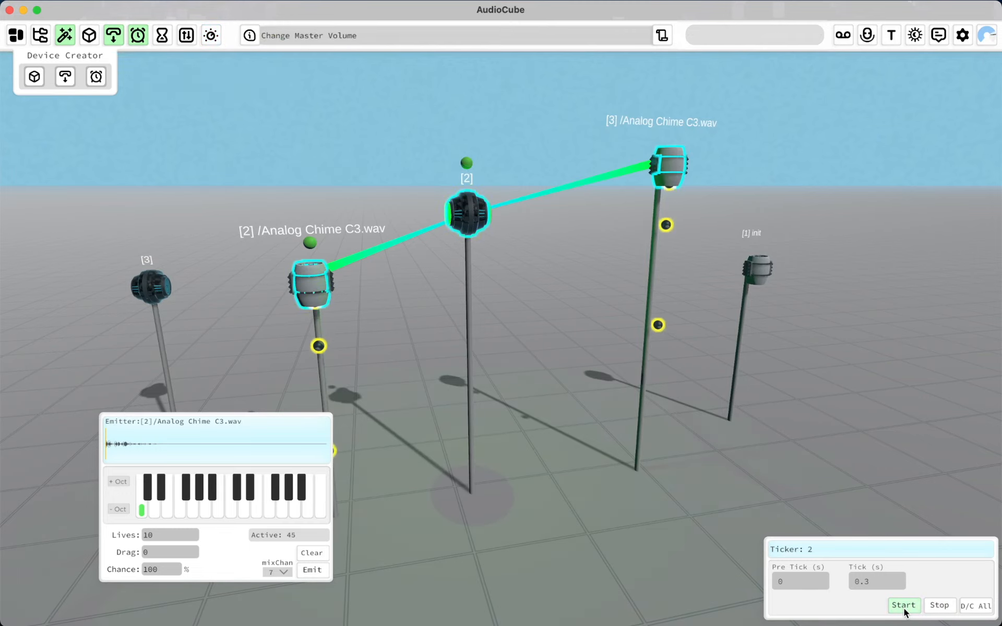
{"action": "key", "text": "a"}
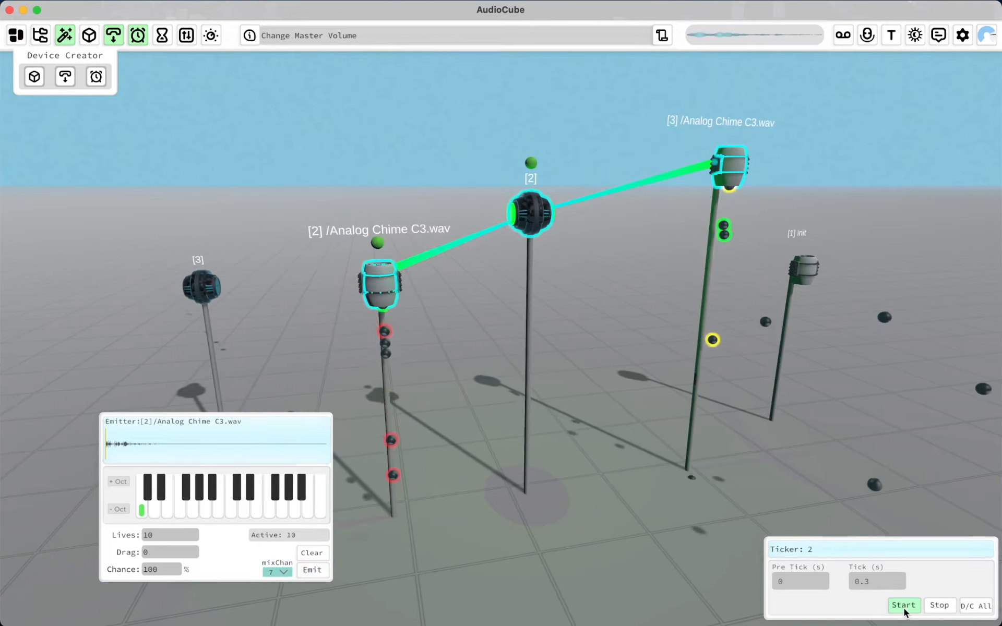
{"action": "left_click", "coordinate": [939, 605]}
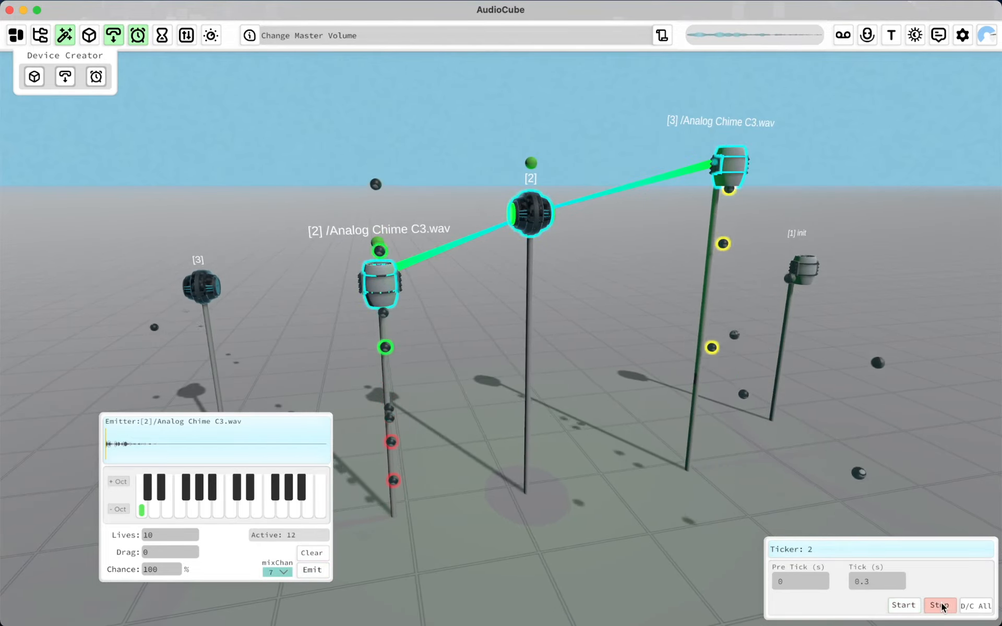
{"action": "left_click", "coordinate": [942, 607]}
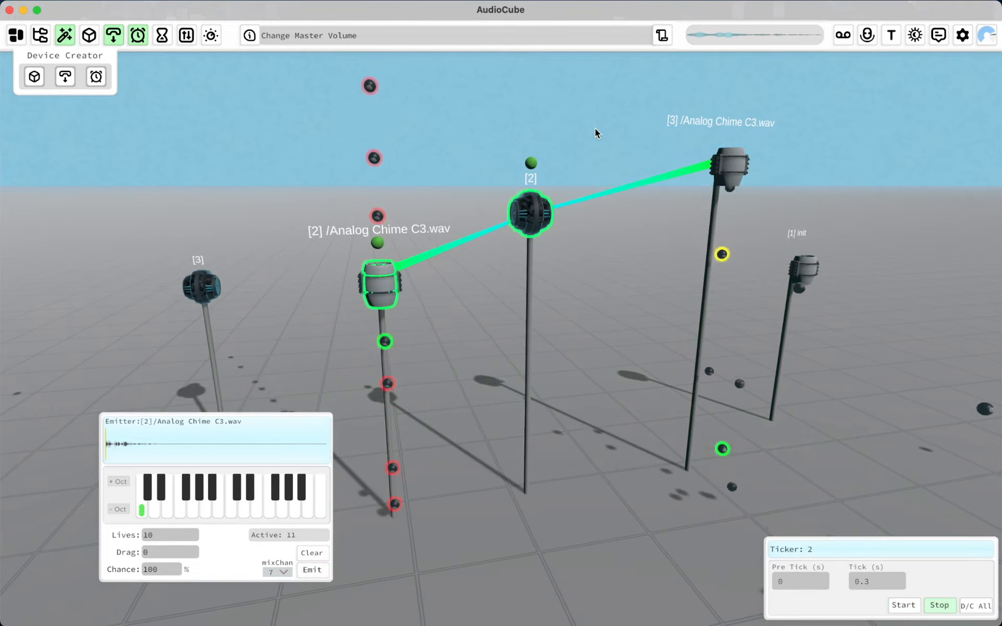
Step: Add a new sampler near ticker 2 and load /Analog Chime C3.wav from the audio library onto it
{"action": "key", "text": "s"}
{"action": "key", "text": "q"}
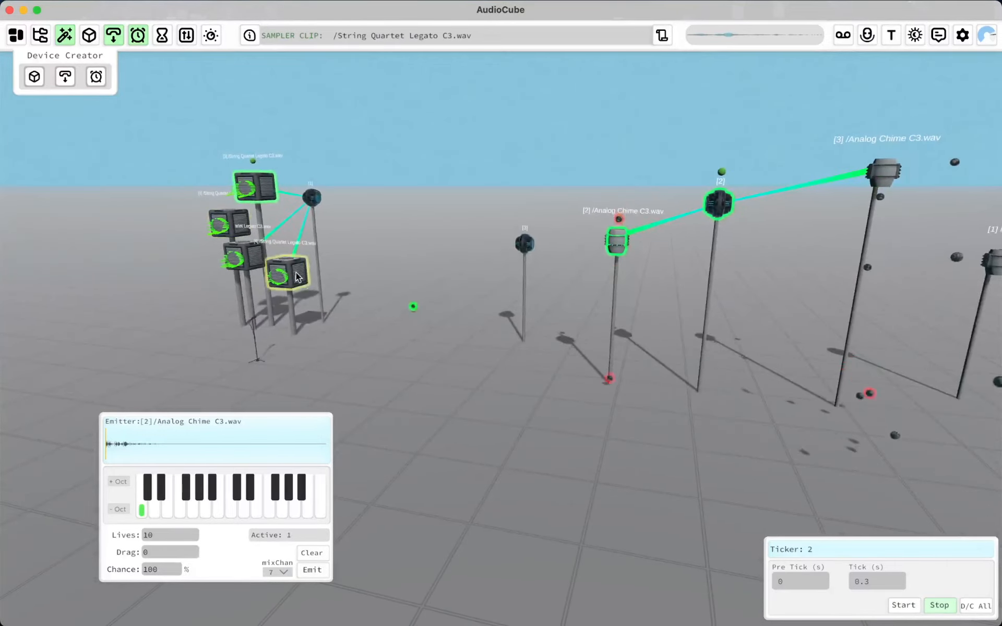
{"action": "left_click", "coordinate": [327, 274]}
{"action": "key", "text": "w"}
{"action": "key", "text": "e"}
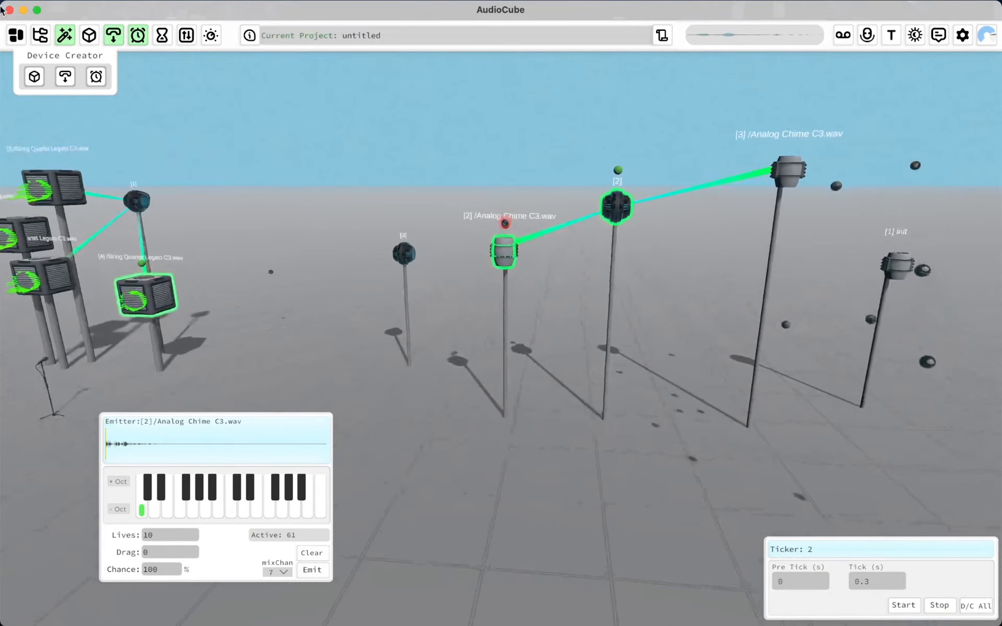
{"action": "left_click", "coordinate": [40, 38]}
{"action": "left_click", "coordinate": [39, 40]}
{"action": "left_click", "coordinate": [39, 40]}
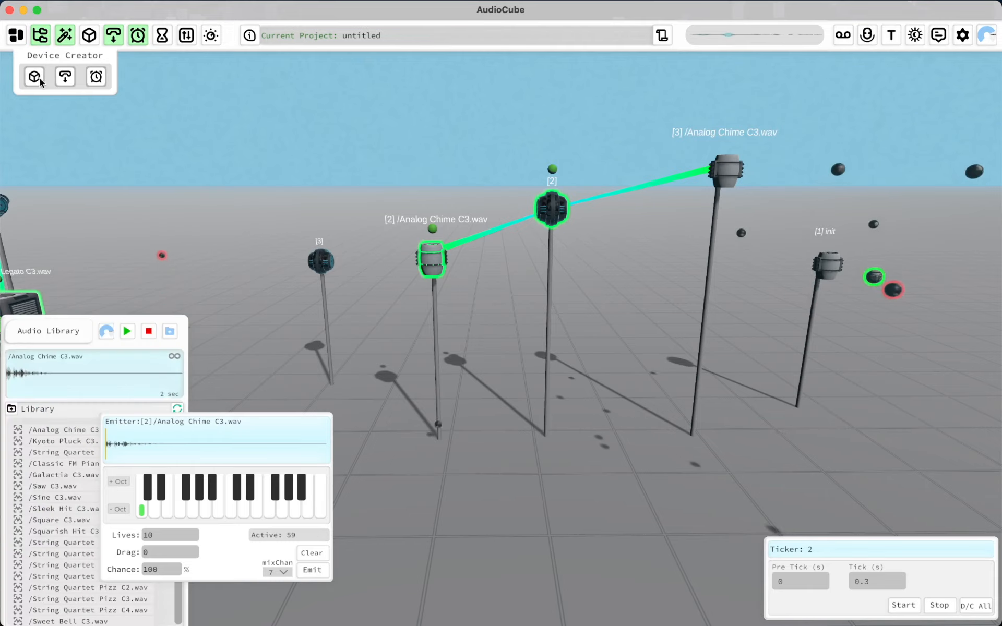
{"action": "left_click_drag", "start_coordinate": [44, 433], "coordinate": [498, 137]}
Step: Connect ticker 2 to the new Analog Chime sampler and disconnect it from emitters 2 and 3
{"action": "key", "text": "w"}
{"action": "left_click", "coordinate": [603, 233]}
{"action": "right_click", "coordinate": [499, 129]}
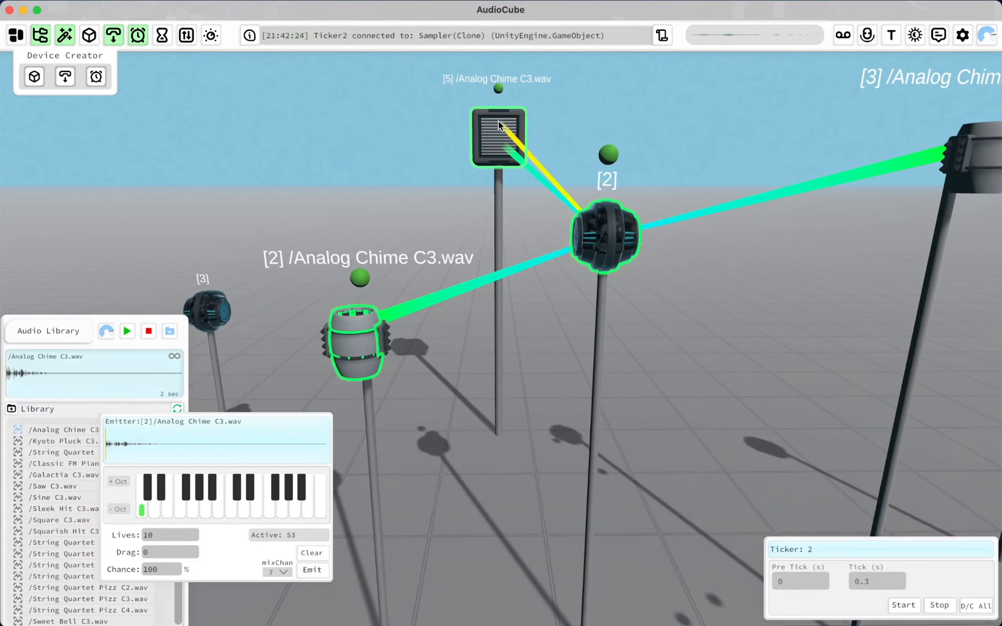
{"action": "right_click", "coordinate": [362, 322]}
{"action": "right_click", "coordinate": [974, 156]}
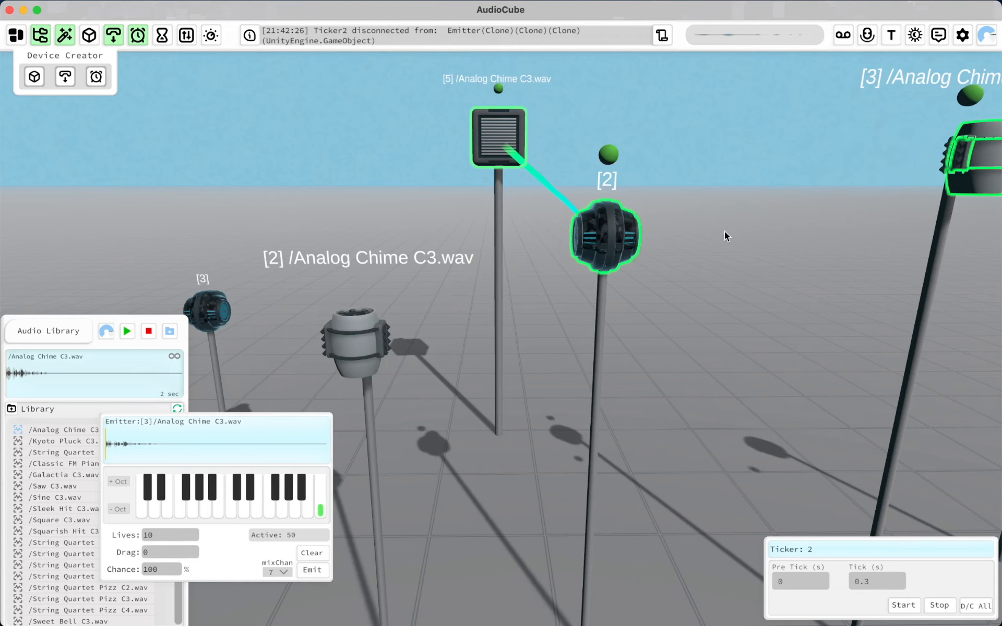
Step: Set ticker 2's tick interval to 1 s
{"action": "left_click", "coordinate": [596, 239]}
{"action": "key", "text": "d"}
{"action": "key", "text": "e"}
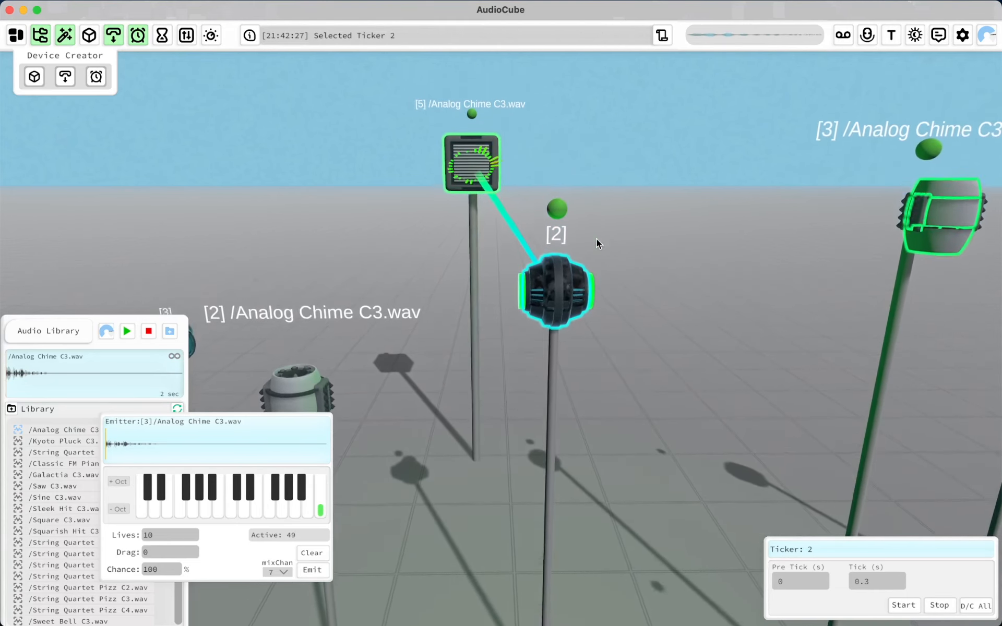
{"action": "left_click", "coordinate": [878, 581]}
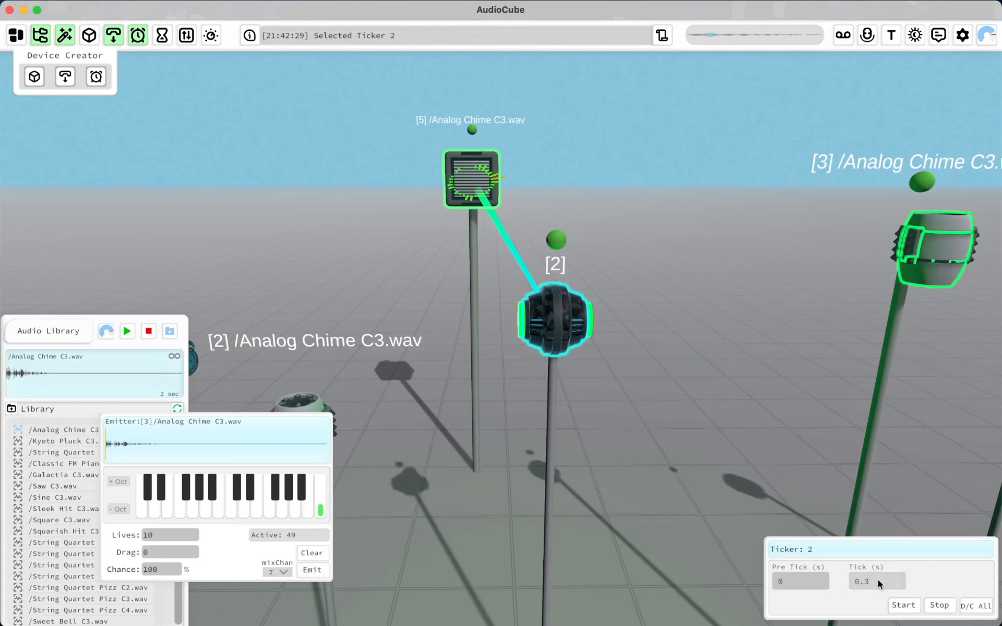
{"action": "type", "text": "0"}
{"action": "type", "text": "a"}
Step: Add another ticker, space it apart from ticker 2 and connect it to ticker 2
{"action": "right_click_drag", "start_coordinate": [815, 496], "coordinate": [816, 497]}
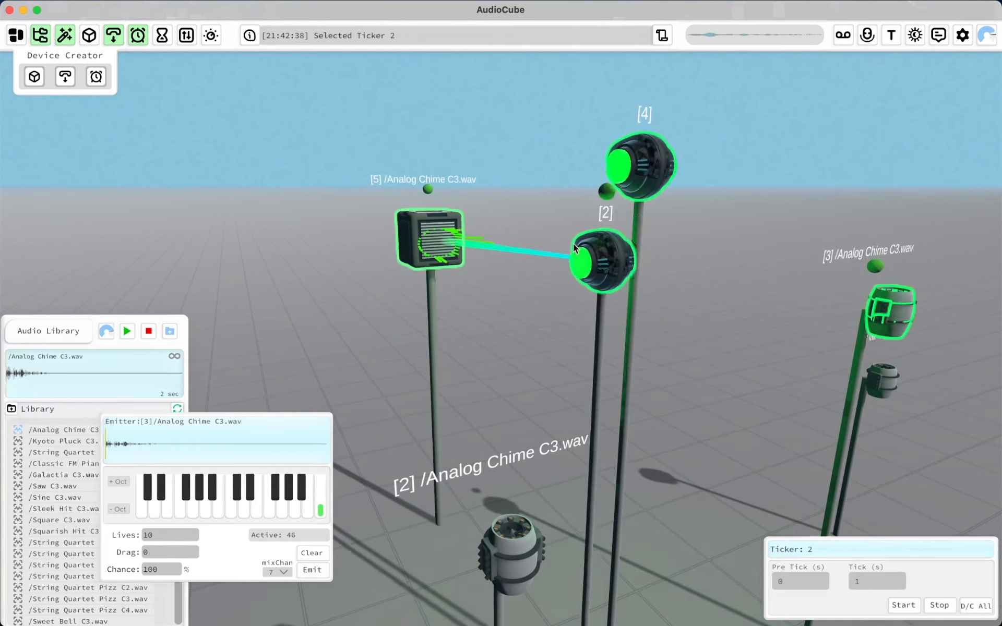
{"action": "left_click_drag", "start_coordinate": [576, 249], "coordinate": [546, 239]}
{"action": "left_click_drag", "start_coordinate": [644, 150], "coordinate": [725, 175]}
{"action": "left_click", "coordinate": [524, 286], "text": "shift"}
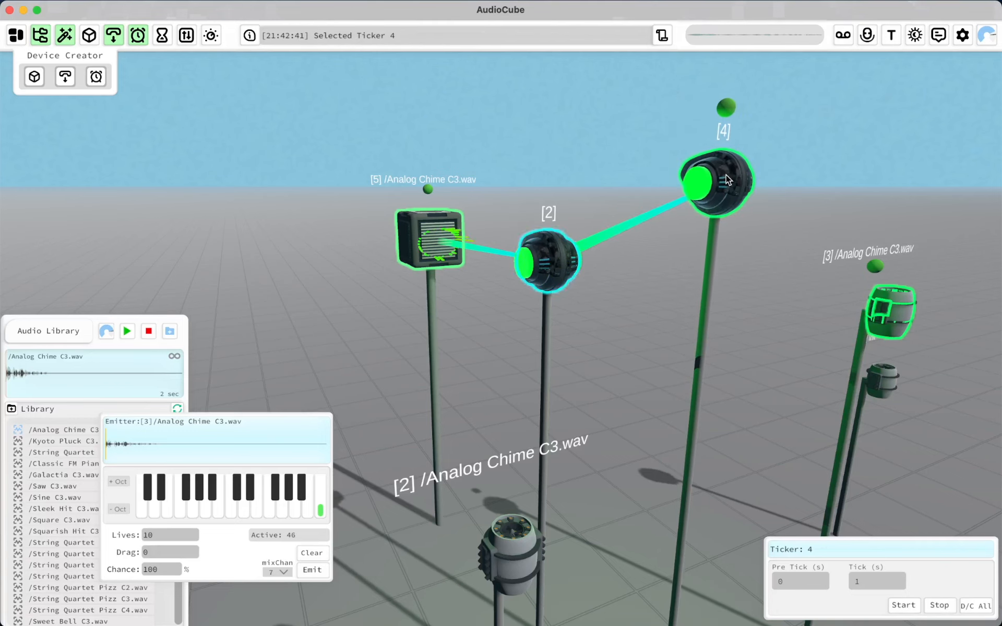
Step: Set ticker 2's Pre Tick delay to 0.5 s
{"action": "left_click", "coordinate": [540, 286]}
{"action": "key", "text": "w"}
{"action": "key", "text": "e"}
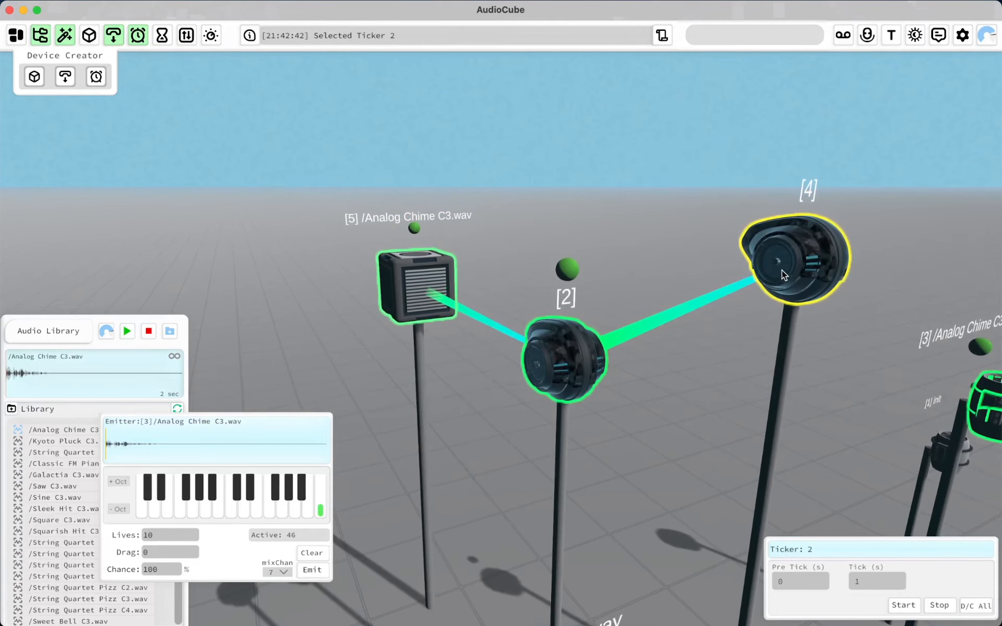
{"action": "left_click", "coordinate": [782, 271]}
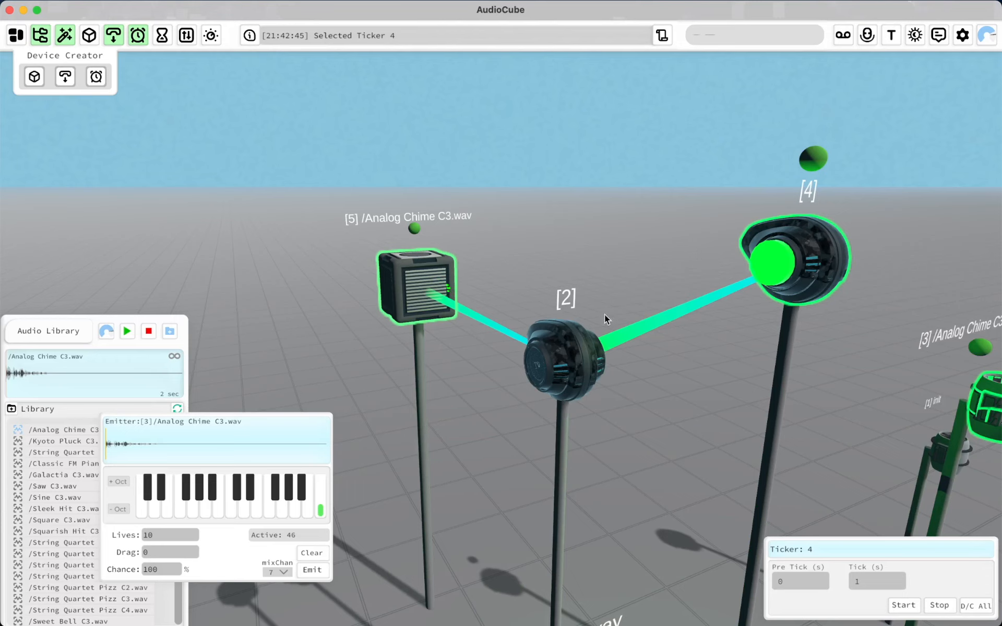
{"action": "left_click", "coordinate": [802, 582]}
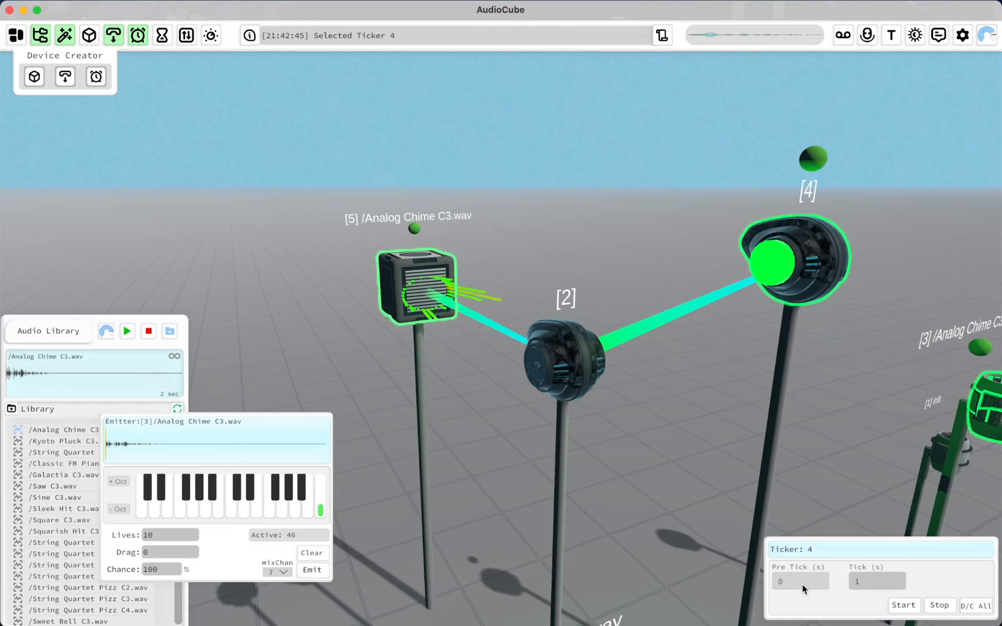
{"action": "left_click", "coordinate": [575, 371]}
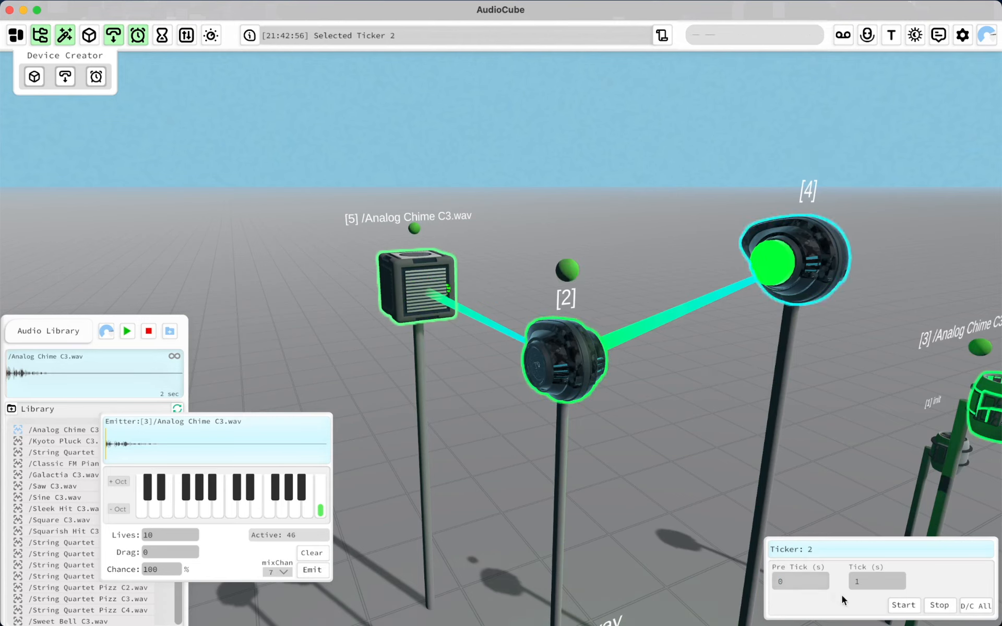
{"action": "type", "text": "0.5"}
Step: Connect ticker 4 to emitters 1, 2 and 3
{"action": "left_click", "coordinate": [841, 283]}
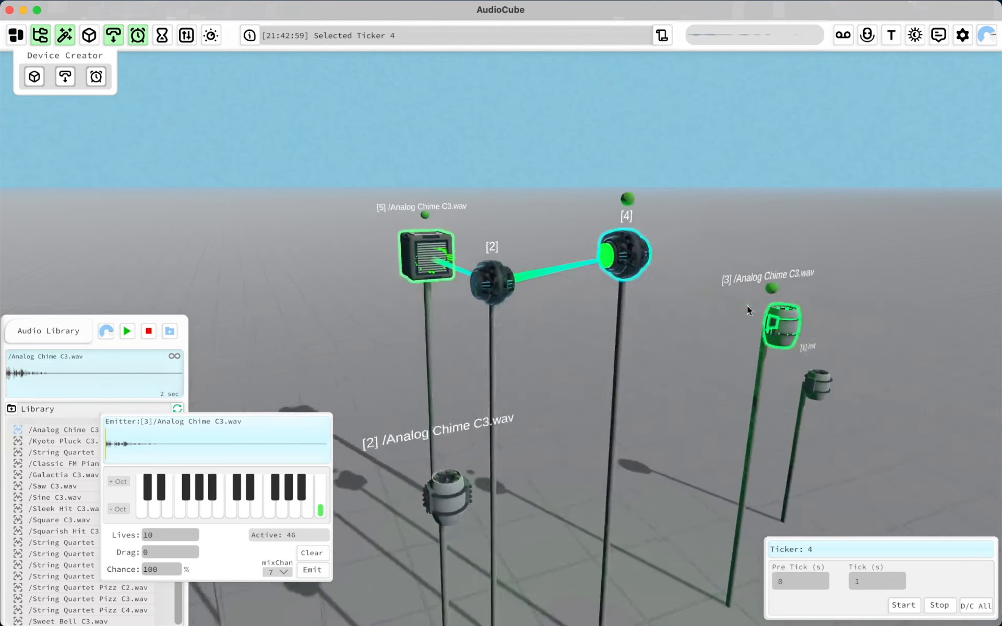
{"action": "key", "text": "a"}
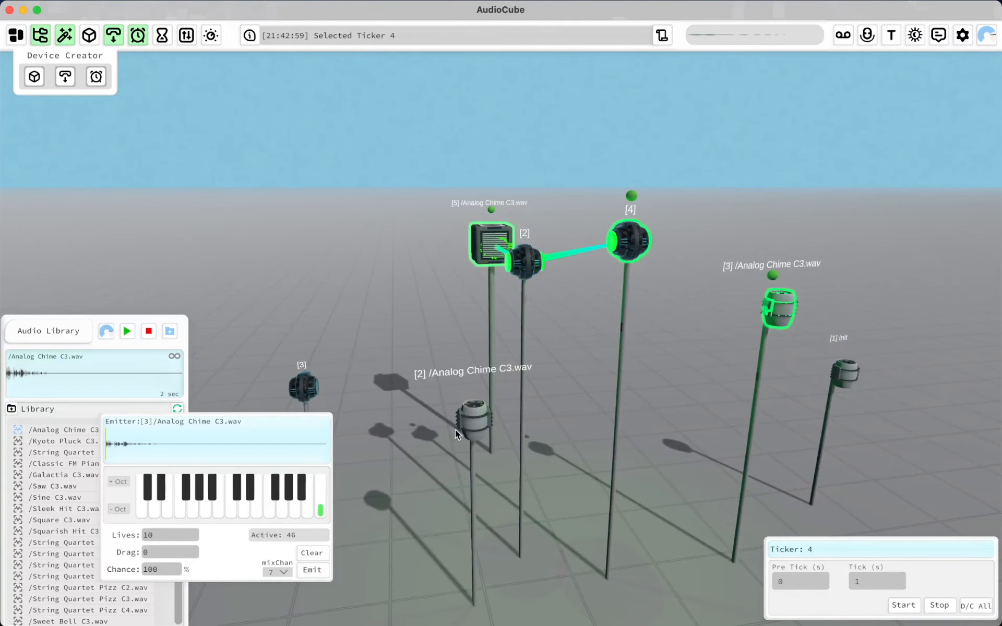
{"action": "left_click", "coordinate": [474, 425], "text": "shift"}
{"action": "left_click", "coordinate": [778, 307], "text": "shift"}
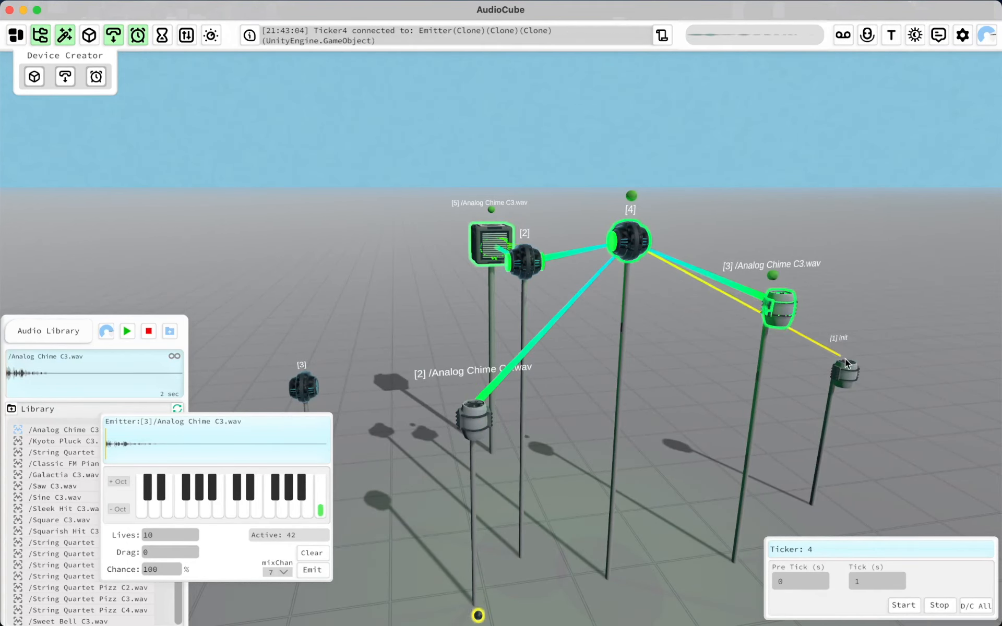
{"action": "left_click", "coordinate": [839, 371], "text": "shift"}
Step: Connect ticker 2 to emitter 3 and disconnect ticker 4 from that emitter
{"action": "left_click", "coordinate": [528, 263]}
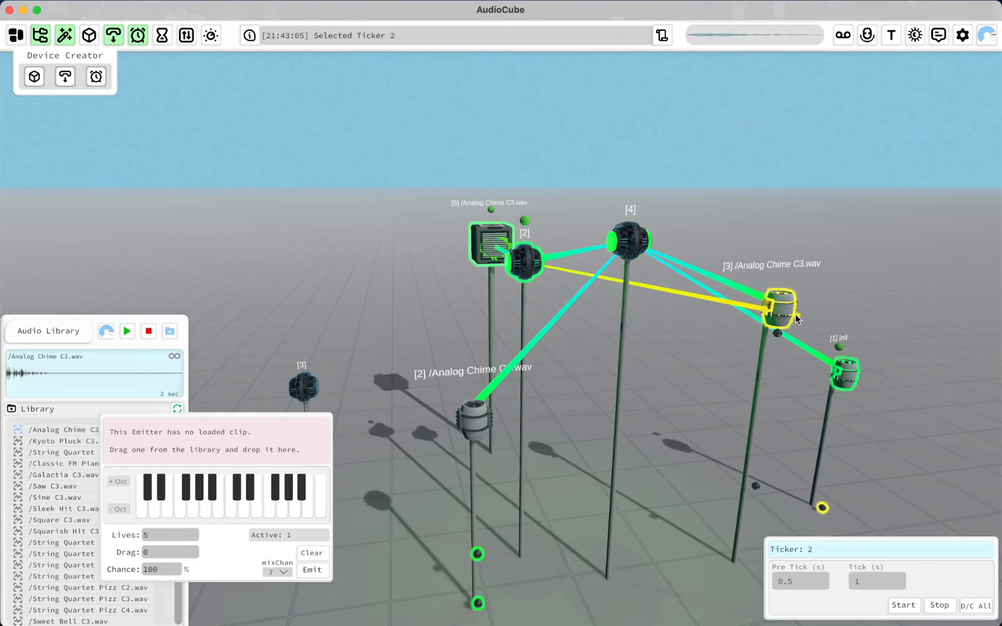
{"action": "left_click", "coordinate": [781, 306], "text": "shift"}
{"action": "left_click", "coordinate": [628, 241]}
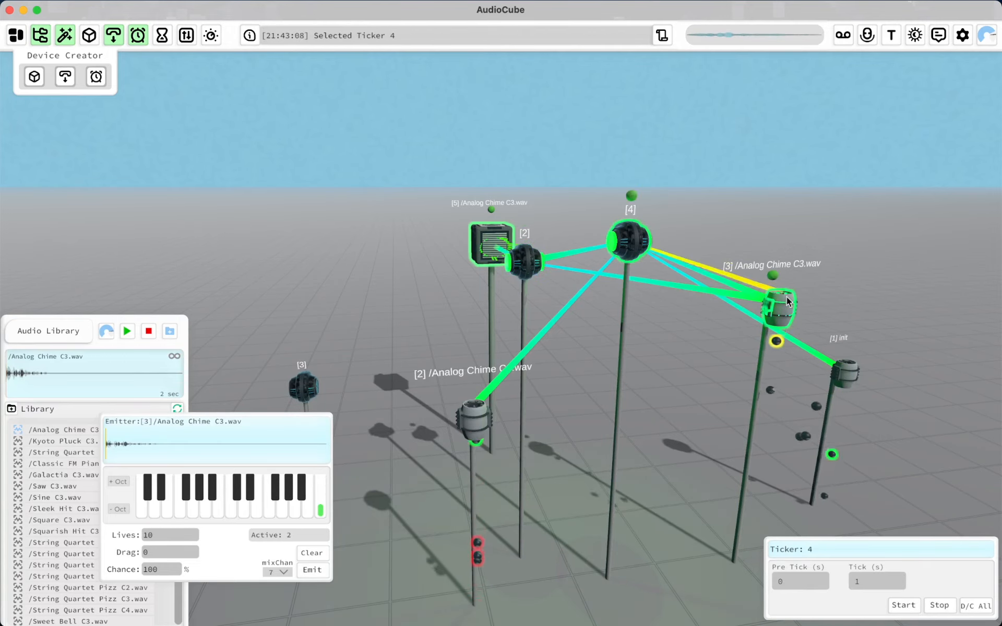
{"action": "left_click", "coordinate": [781, 308], "text": "shift"}
{"action": "key", "text": "s"}
{"action": "key", "text": "d"}
{"action": "key", "text": "q"}
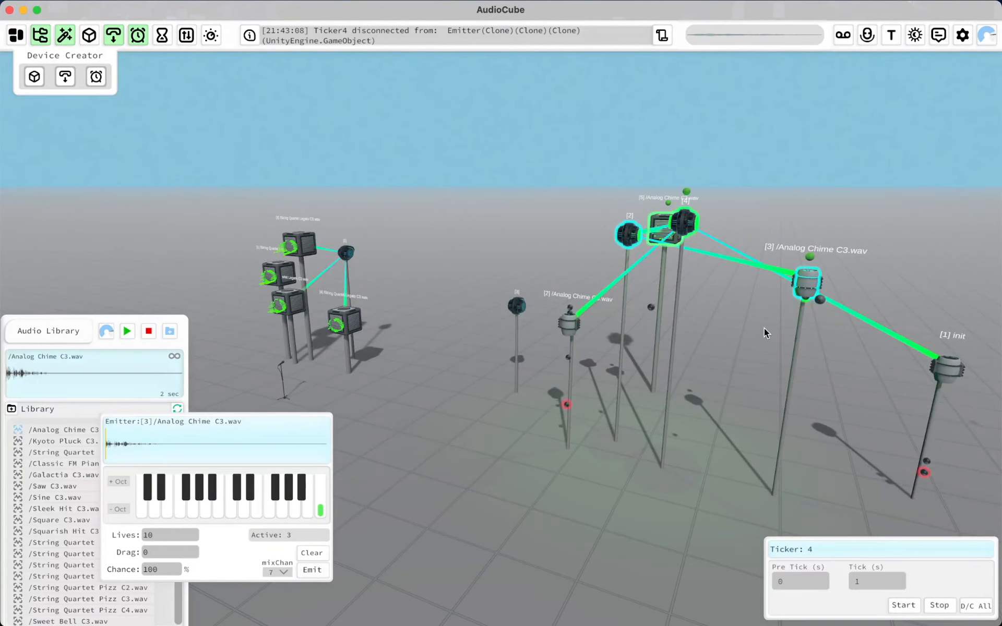
{"action": "key", "text": "e"}
{"action": "key", "text": "w"}
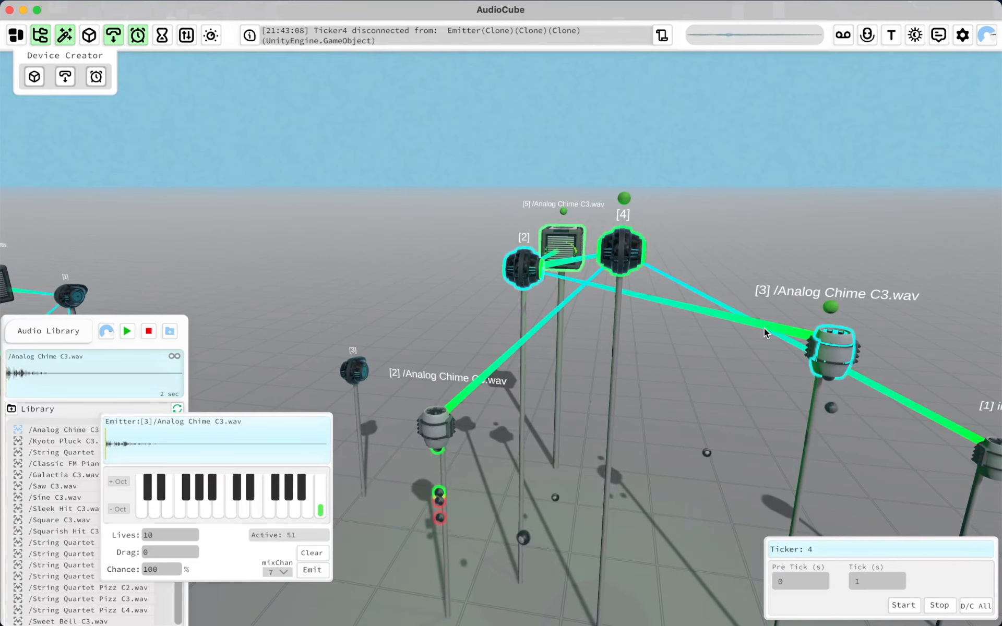
Step: Show the audio mixer and hide the emitter and ticker controls, the device creator and the audio library
{"action": "left_click", "coordinate": [113, 35]}
{"action": "left_click", "coordinate": [89, 35]}
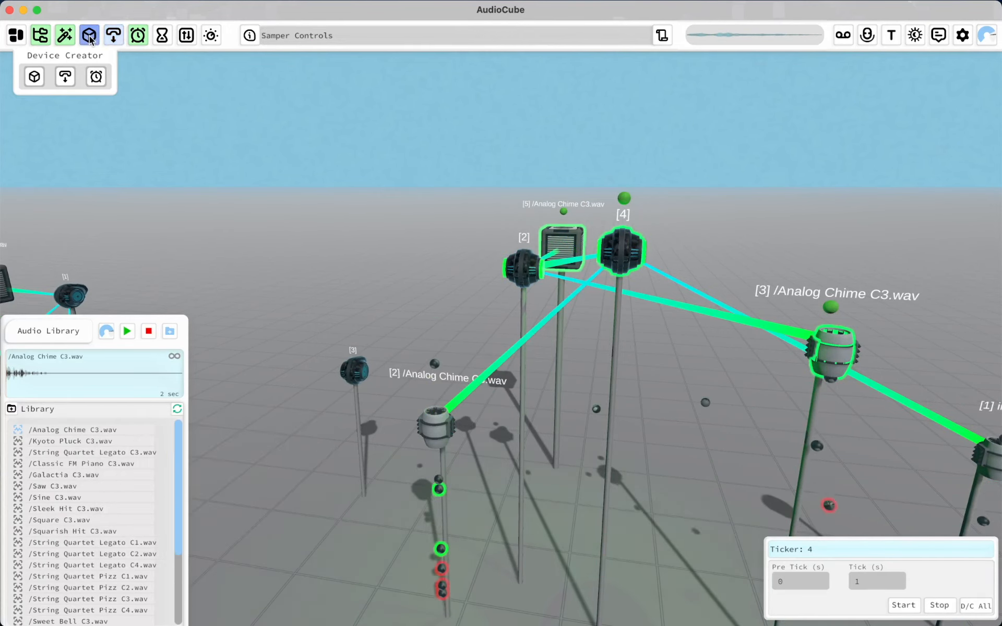
{"action": "key", "text": "s"}
{"action": "left_click", "coordinate": [90, 37]}
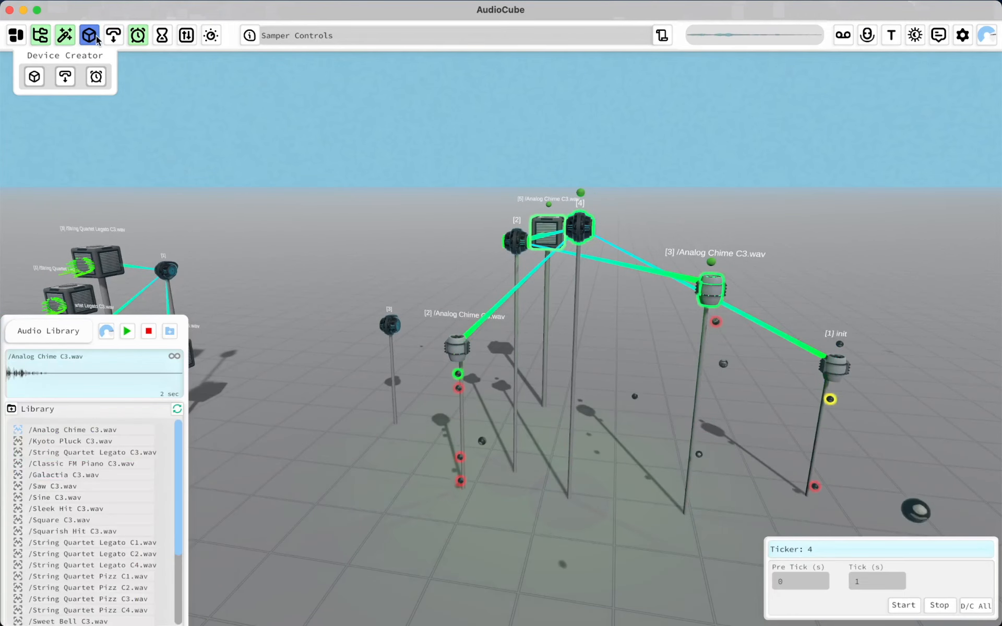
{"action": "left_click", "coordinate": [189, 37]}
{"action": "key", "text": "d"}
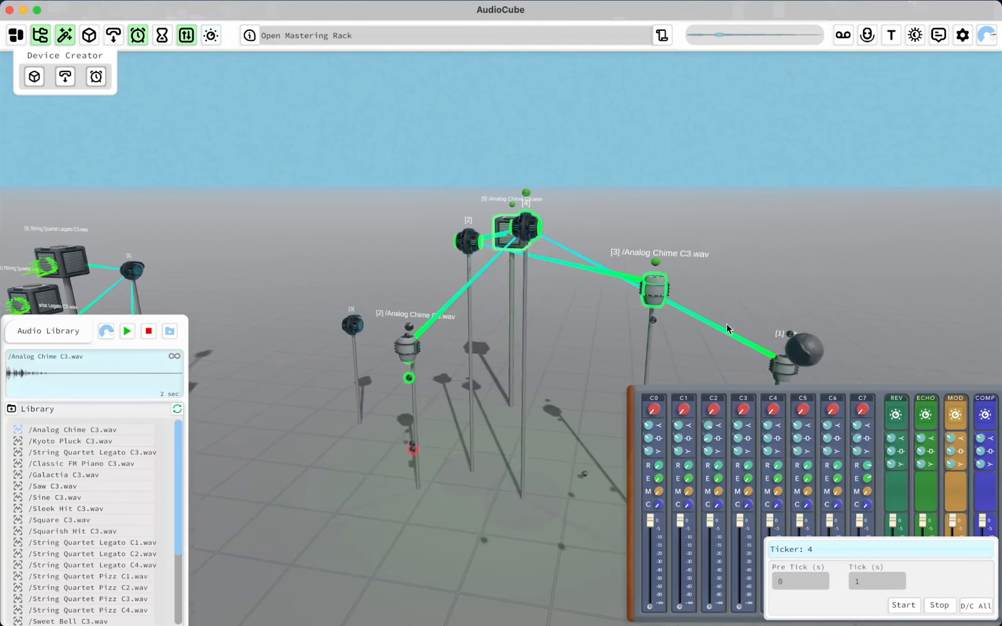
{"action": "left_click", "coordinate": [40, 36]}
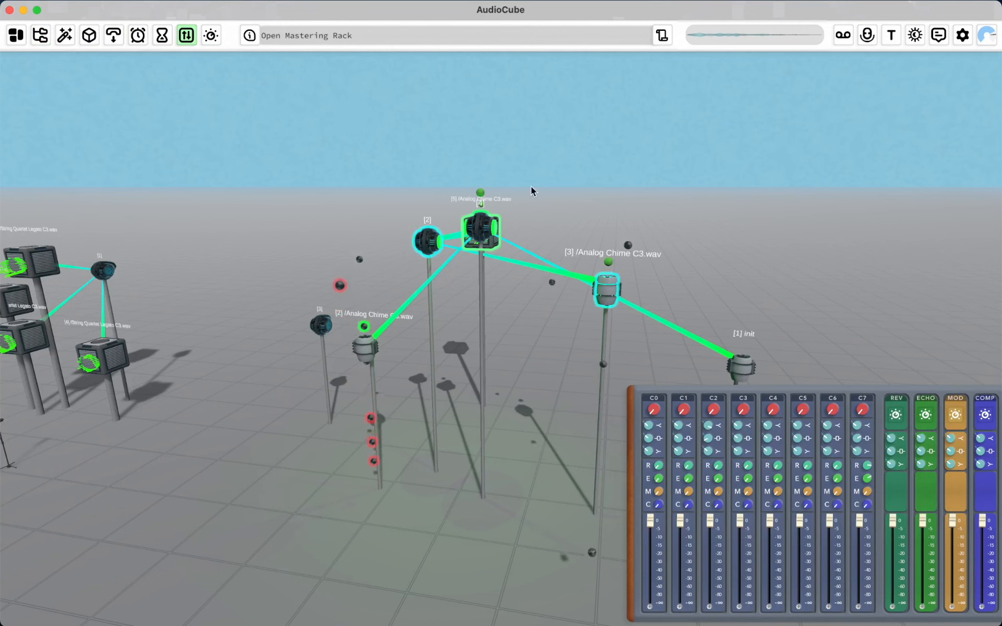
Step: Open emitter 3's controls and check its mixer channel choices, leaving channel 7 selected
{"action": "key", "text": "d"}
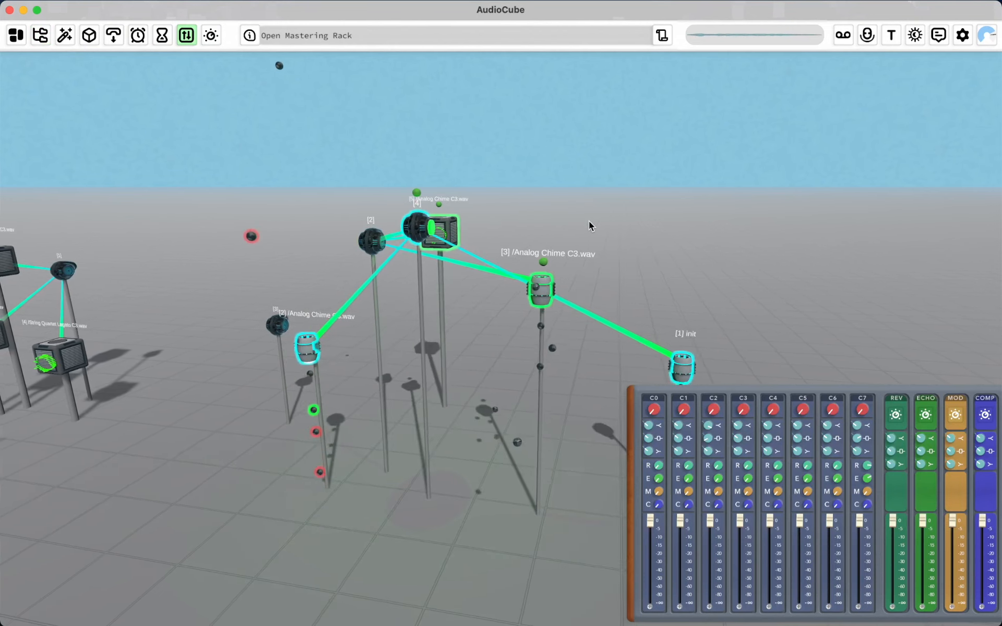
{"action": "key", "text": "s"}
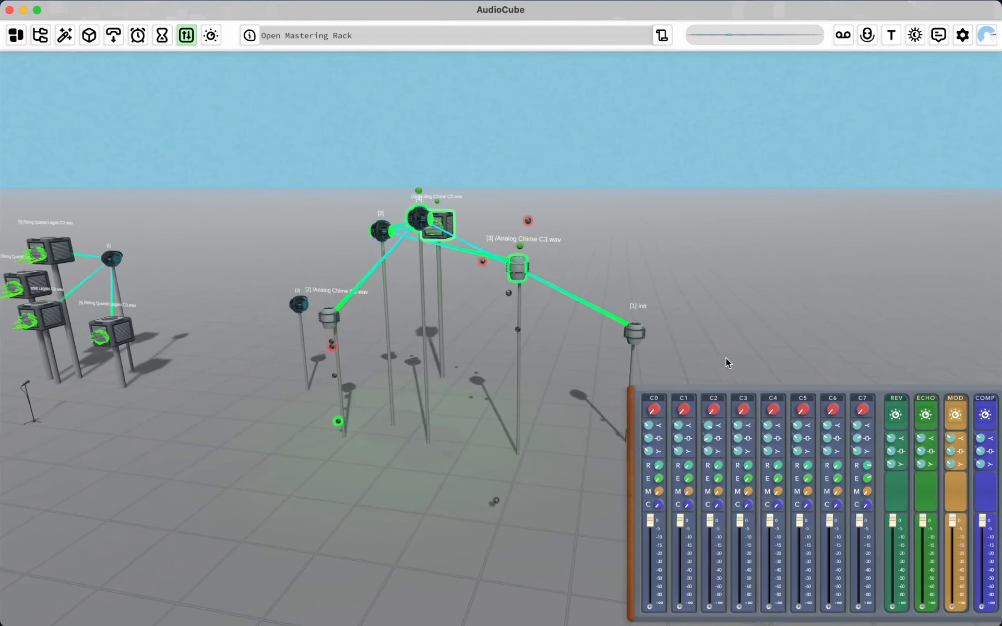
{"action": "key", "text": "d"}
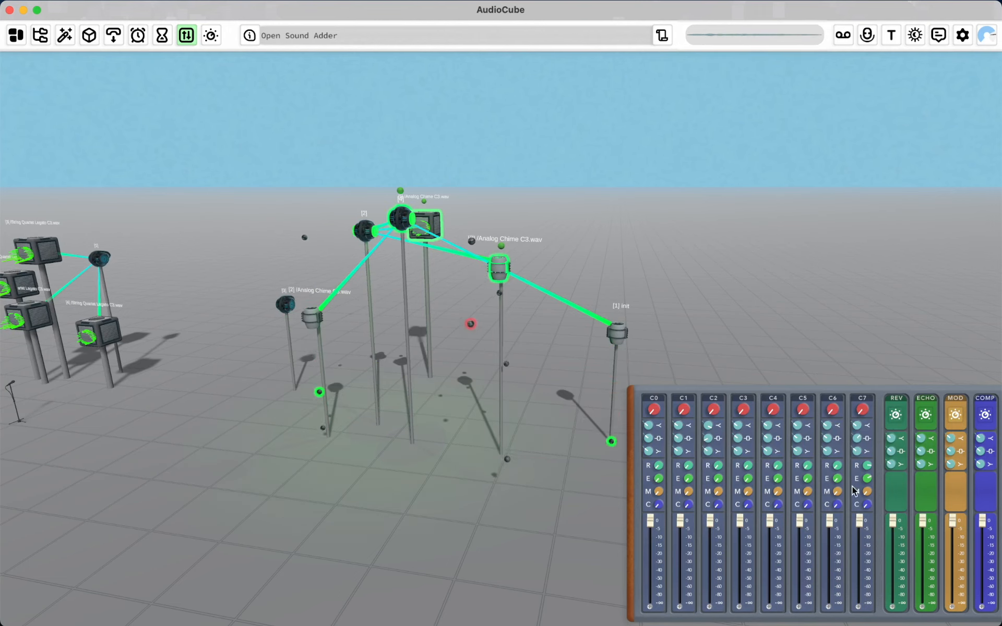
{"action": "key", "text": "w"}
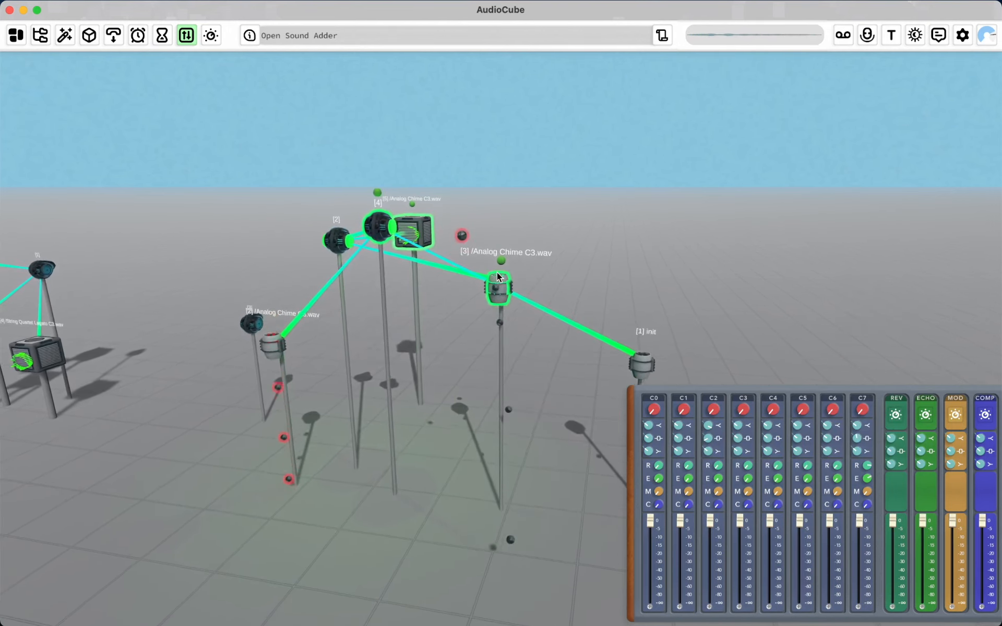
{"action": "left_click", "coordinate": [496, 290]}
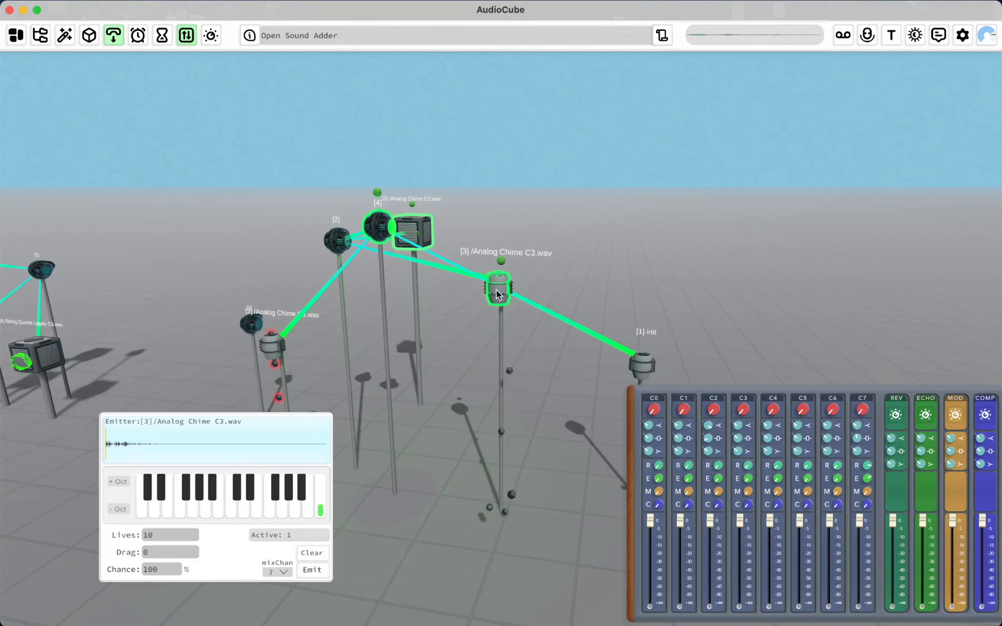
{"action": "left_click", "coordinate": [277, 572]}
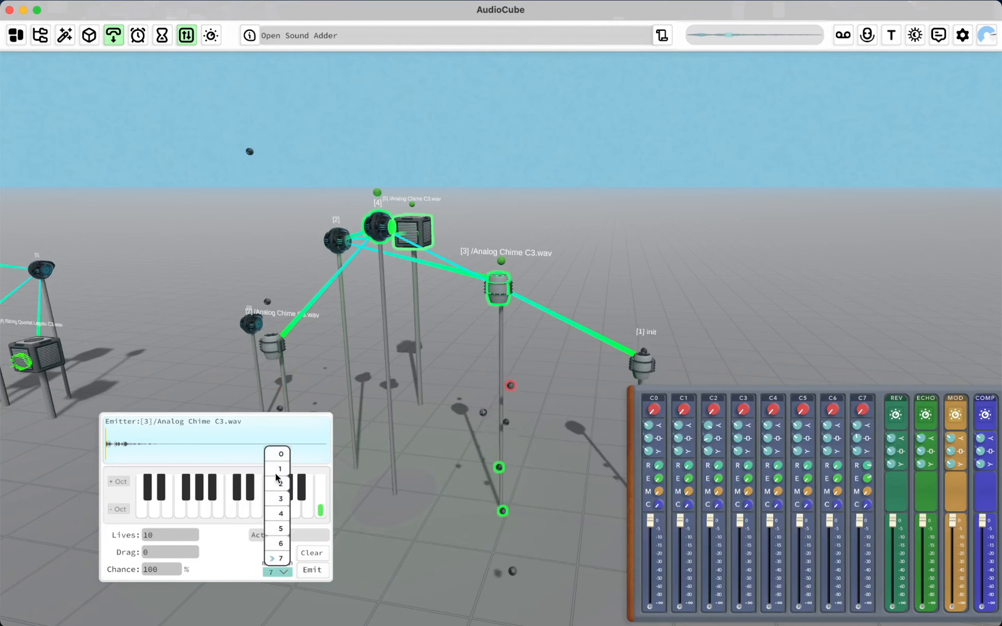
{"action": "left_click", "coordinate": [280, 575]}
Step: Move ticker 4 away from sampler 5, open the sampler's controls and shift the emitter controls aside
{"action": "key", "text": "a"}
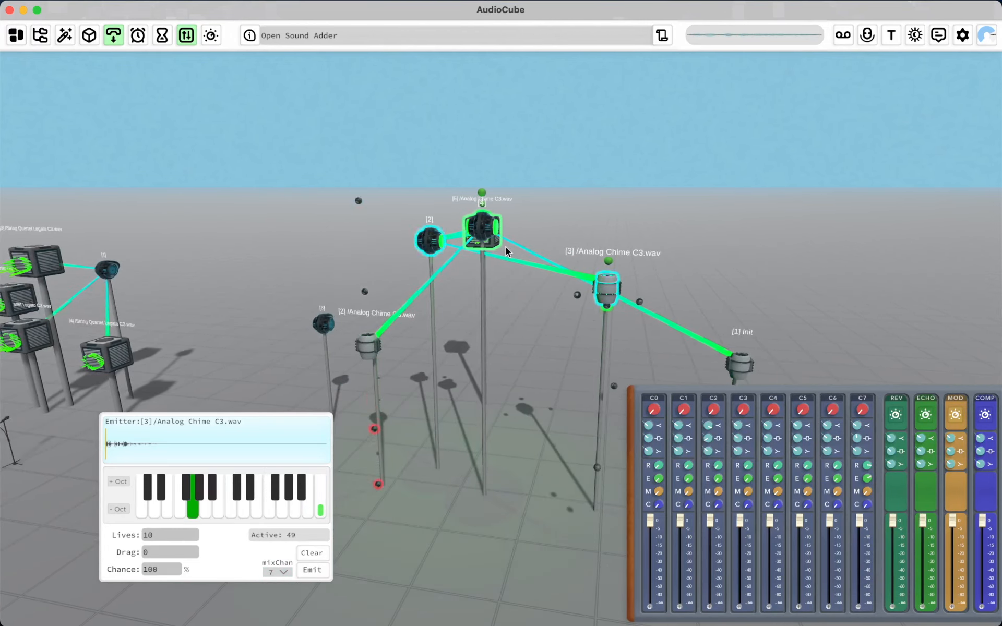
{"action": "left_click_drag", "start_coordinate": [482, 230], "coordinate": [523, 309]}
{"action": "left_click", "coordinate": [481, 232]}
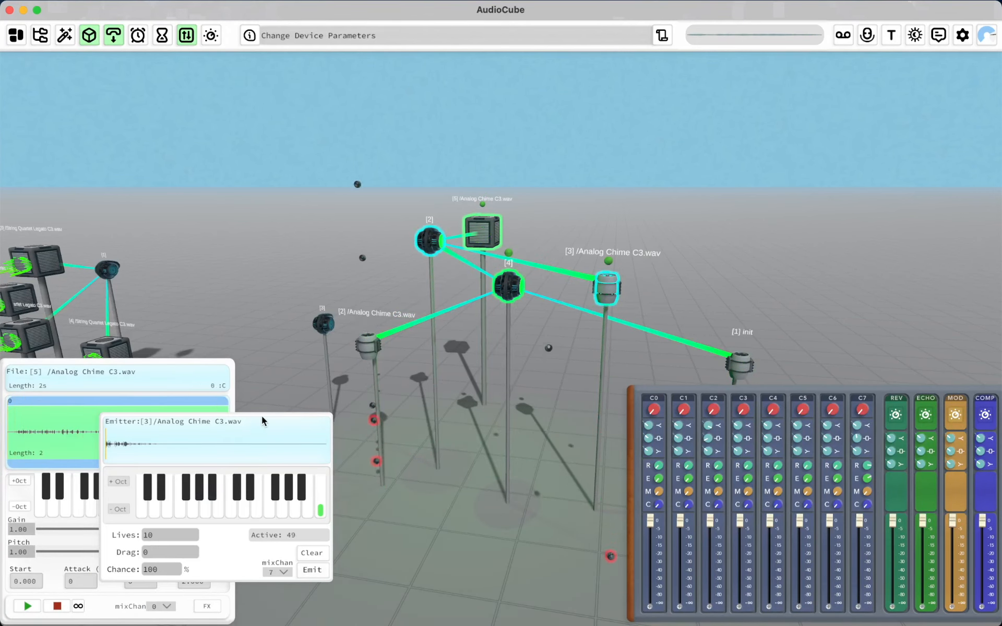
{"action": "left_click_drag", "start_coordinate": [262, 418], "coordinate": [410, 480]}
Step: Check sampler 5's mixer channel choices and hide the sampler and emitter controls, keeping only the audio mixer shown
{"action": "left_click", "coordinate": [162, 605]}
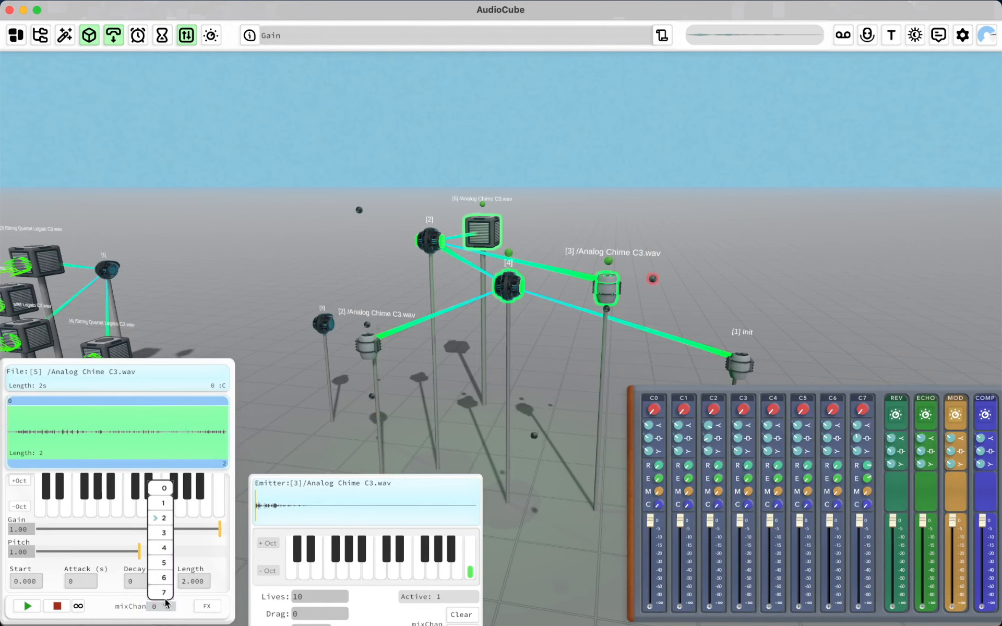
{"action": "left_click", "coordinate": [167, 604]}
{"action": "left_click", "coordinate": [172, 607]}
{"action": "left_click", "coordinate": [332, 466]}
{"action": "key", "text": "Escape"}
{"action": "key", "text": "m"}
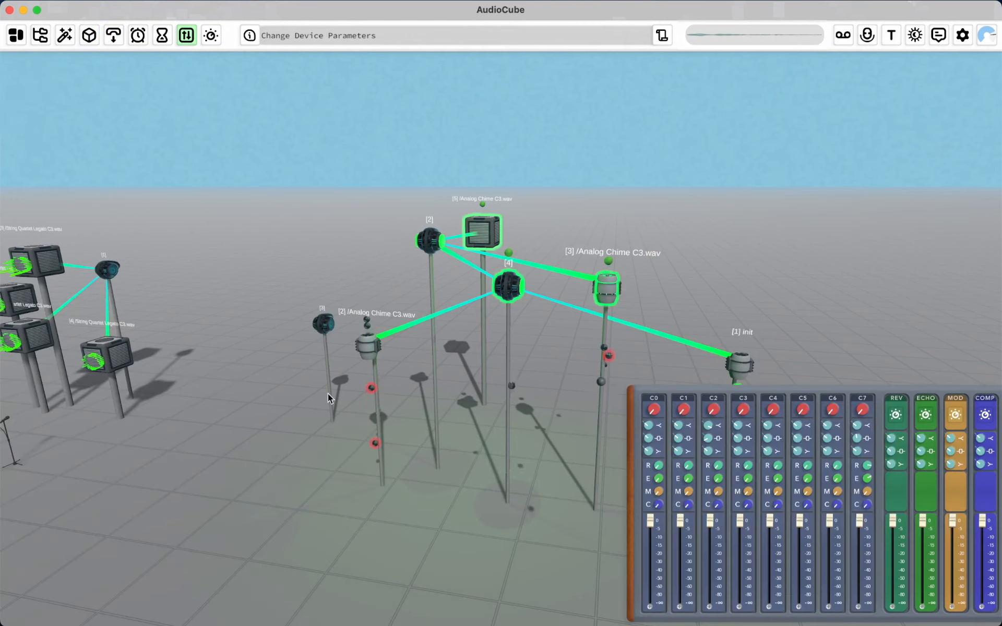
Step: Lower the volume faders of mixer channels C0 to C4 to the minimum
{"action": "key", "text": "d"}
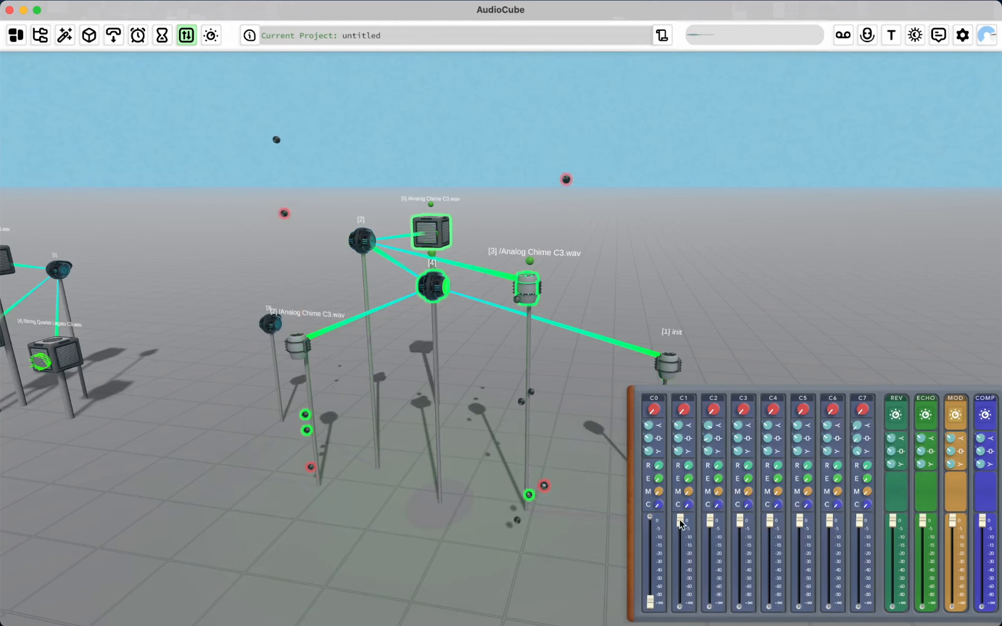
{"action": "left_click_drag", "start_coordinate": [680, 521], "coordinate": [706, 625]}
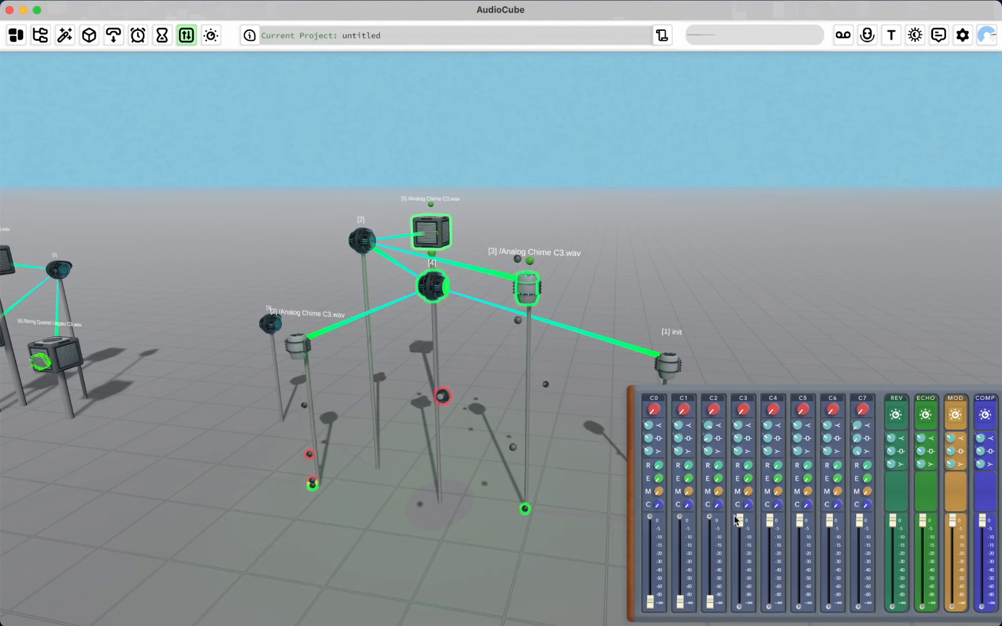
{"action": "left_click_drag", "start_coordinate": [770, 522], "coordinate": [770, 624]}
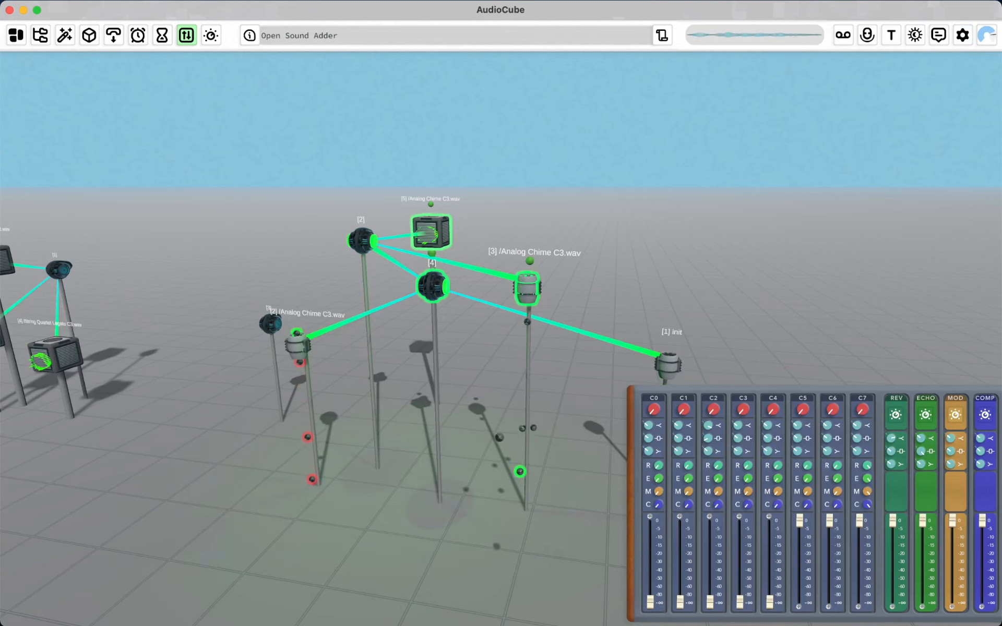
Step: Show the settings of the mixer's reverb, echo, modulation and compressor effects
{"action": "mouse_move", "coordinate": [921, 522]}
{"action": "left_mouse_down"}
{"action": "mouse_move", "coordinate": [922, 601]}
{"action": "mouse_move", "coordinate": [923, 520]}
{"action": "left_mouse_up"}
{"action": "left_click", "coordinate": [896, 415]}
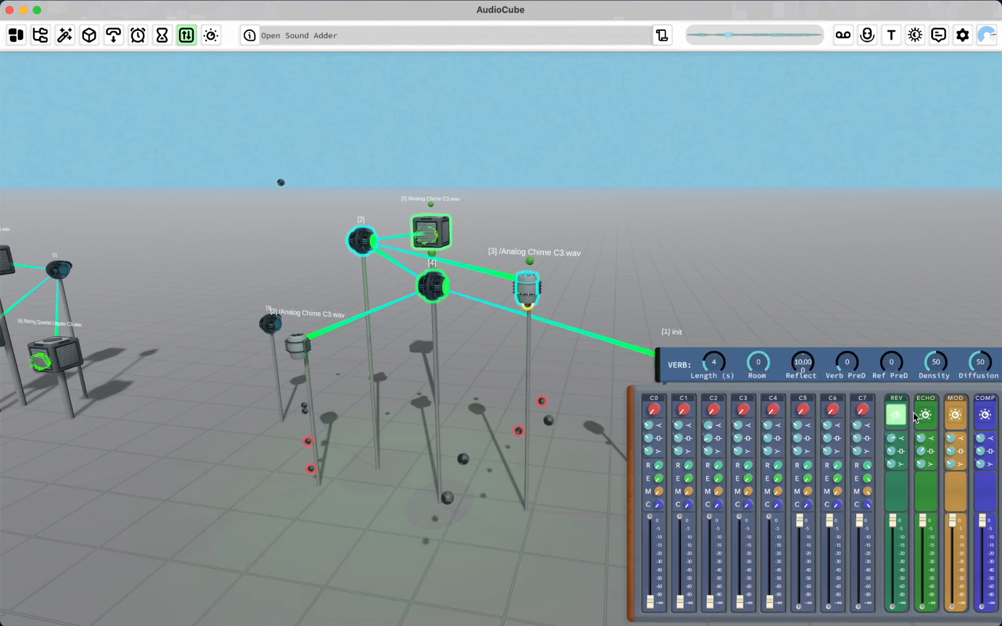
{"action": "left_click", "coordinate": [922, 415]}
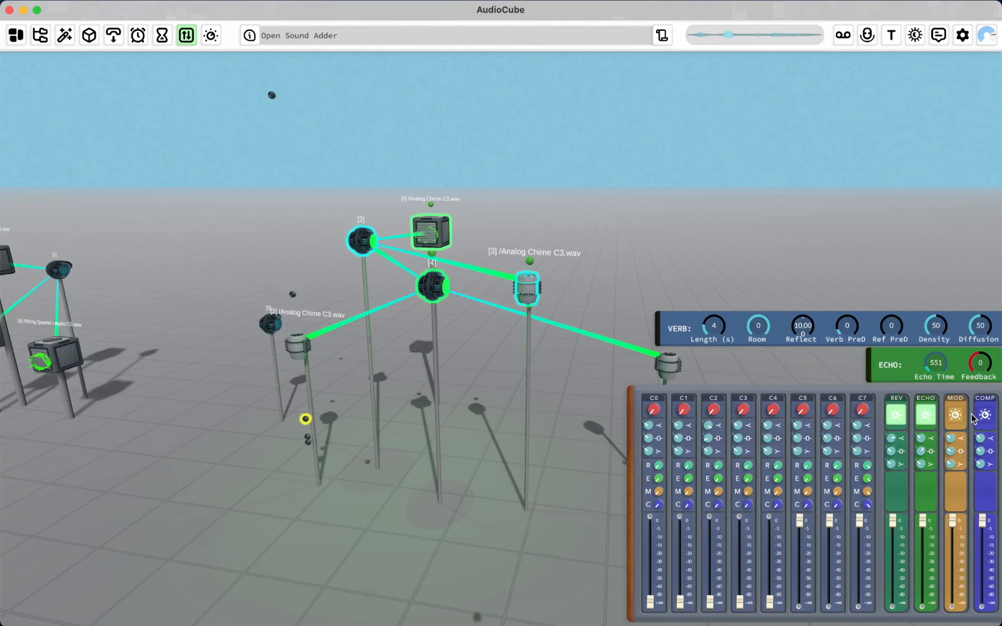
{"action": "left_click", "coordinate": [956, 415]}
{"action": "left_click", "coordinate": [985, 415]}
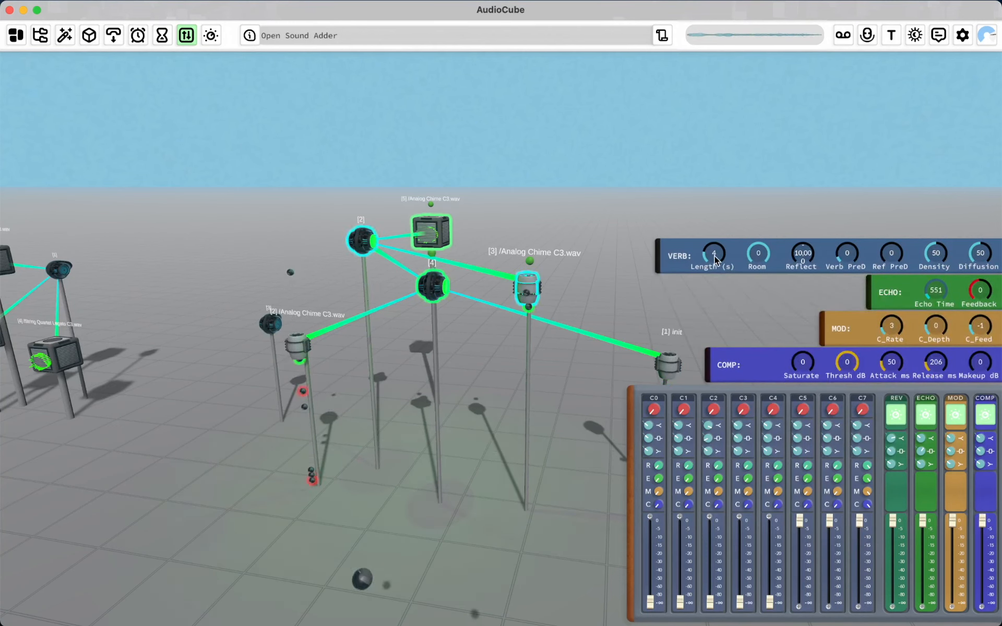
Step: Set the reverb Length to 16 s and Room to -1,953, and the Echo Time to 1,065 with Feedback 1
{"action": "left_click_drag", "start_coordinate": [715, 260], "coordinate": [731, 3]}
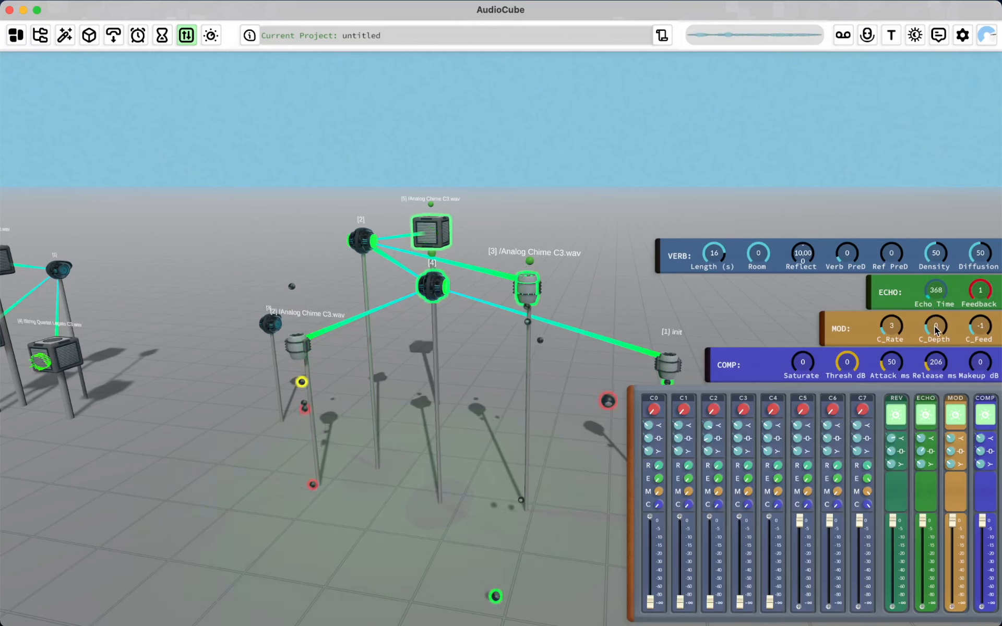
{"action": "left_click_drag", "start_coordinate": [935, 331], "coordinate": [934, 340]}
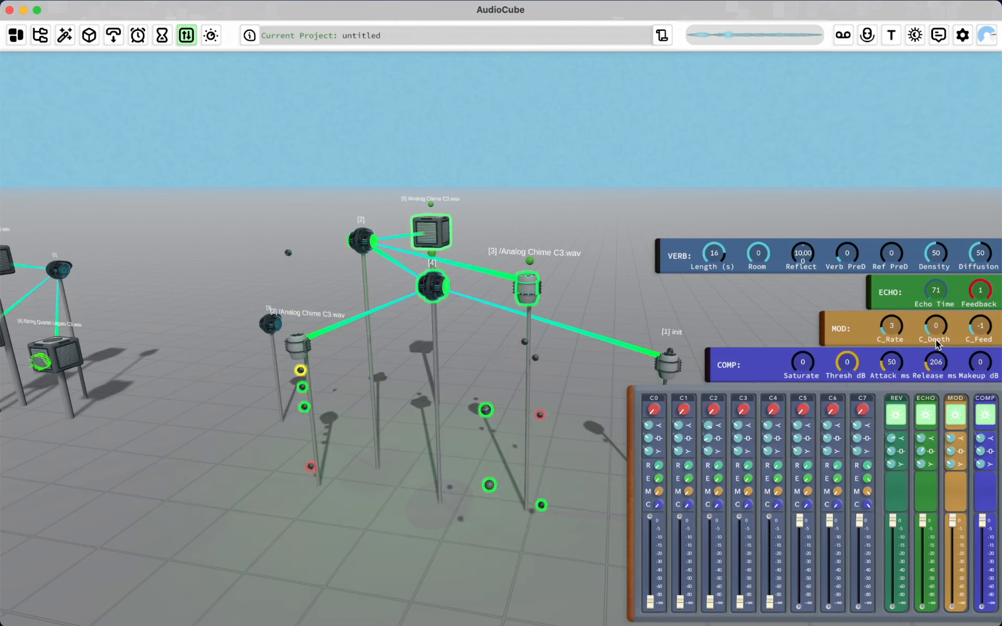
{"action": "left_click_drag", "start_coordinate": [758, 256], "coordinate": [758, 296]}
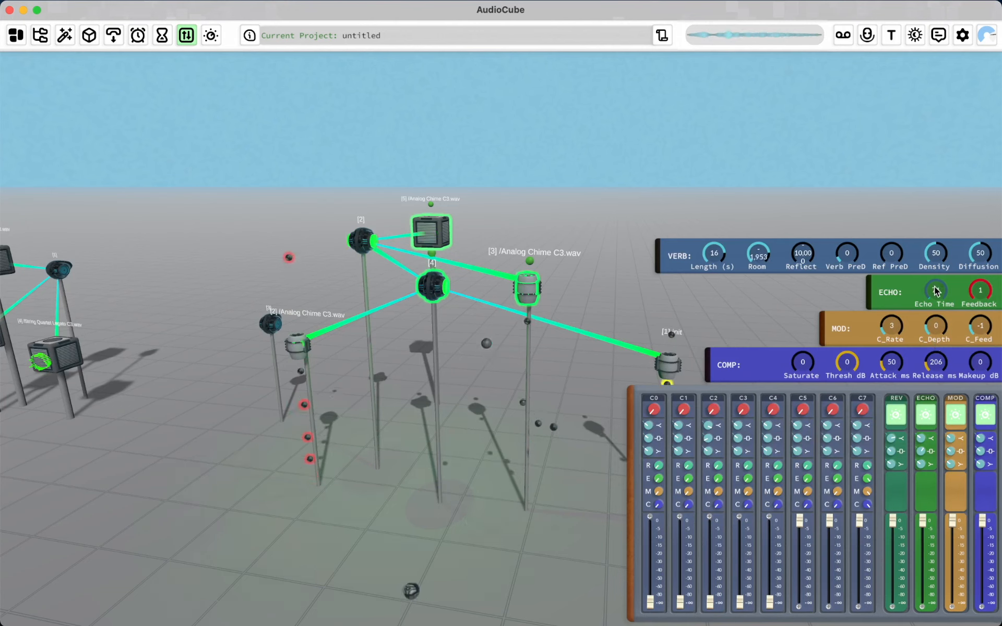
{"action": "left_click_drag", "start_coordinate": [937, 290], "coordinate": [934, 275]}
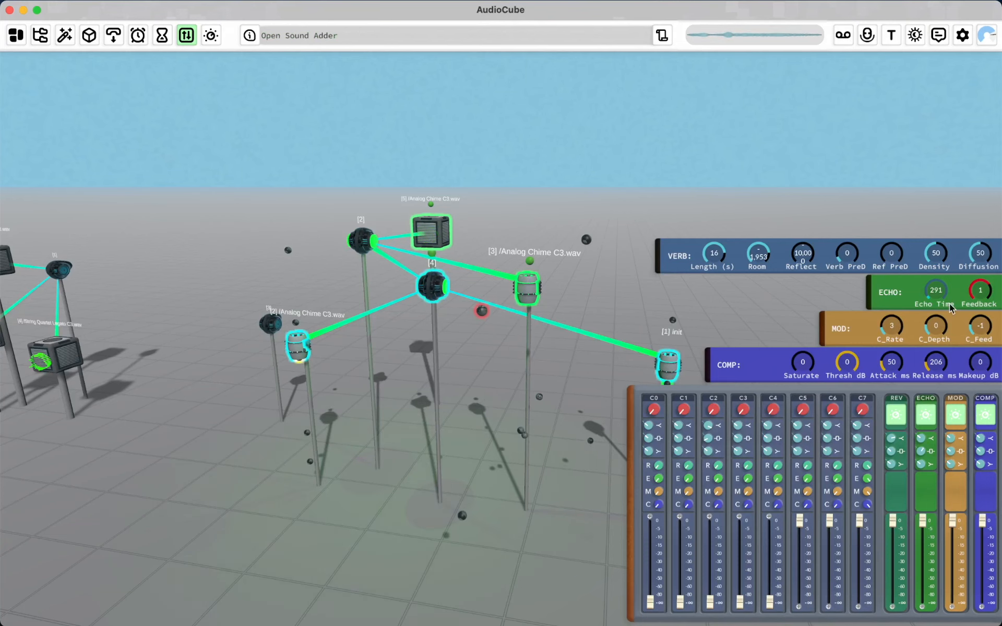
{"action": "left_click_drag", "start_coordinate": [937, 292], "coordinate": [930, 230]}
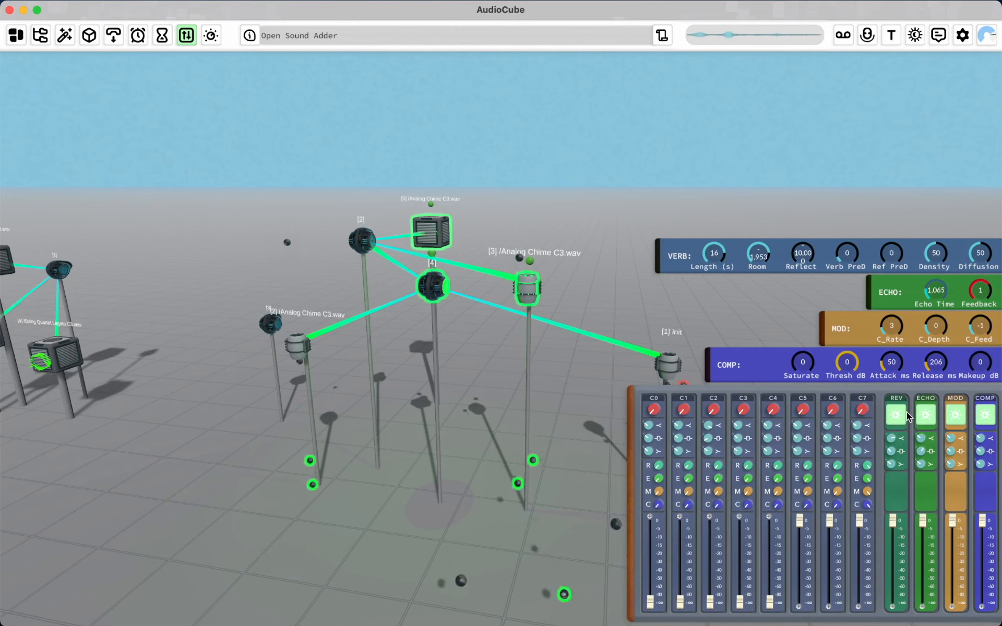
Step: Hide the echo, modulation, compressor and reverb settings
{"action": "left_click", "coordinate": [926, 415]}
{"action": "left_click", "coordinate": [955, 415]}
{"action": "left_click", "coordinate": [981, 415]}
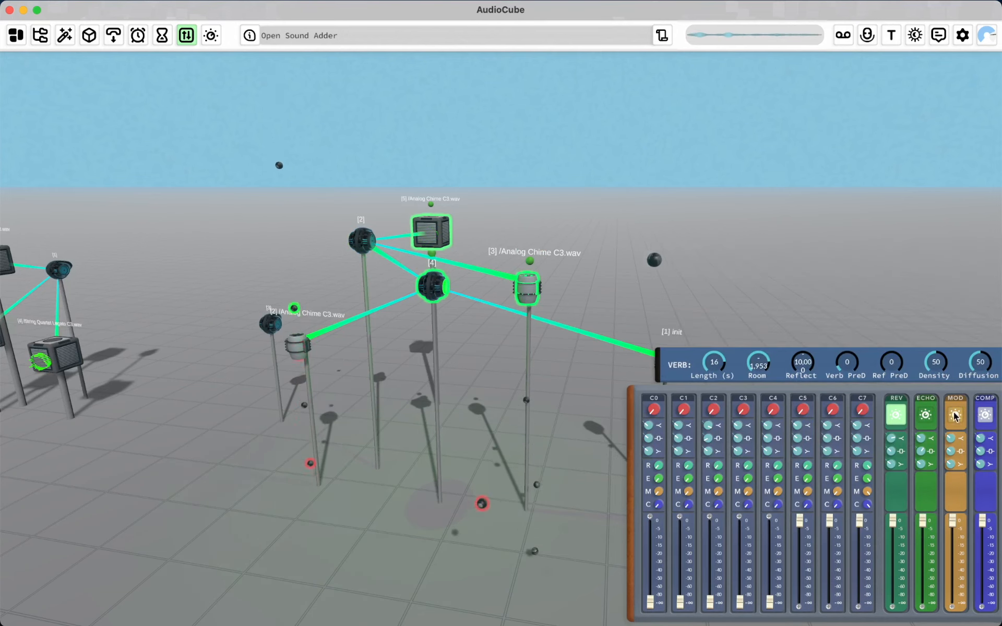
{"action": "left_click", "coordinate": [893, 415]}
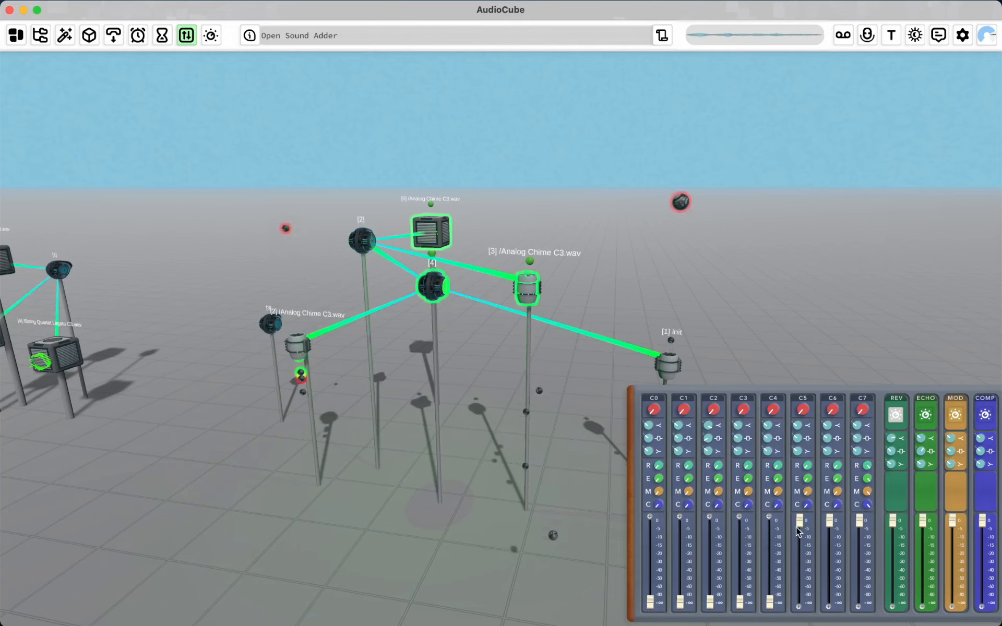
Step: Lower the volume faders of mixer channels C5, C6 and C7 to the minimum
{"action": "left_click_drag", "start_coordinate": [830, 522], "coordinate": [830, 605]}
{"action": "left_click_drag", "start_coordinate": [801, 521], "coordinate": [799, 624]}
{"action": "left_click_drag", "start_coordinate": [860, 521], "coordinate": [859, 604]}
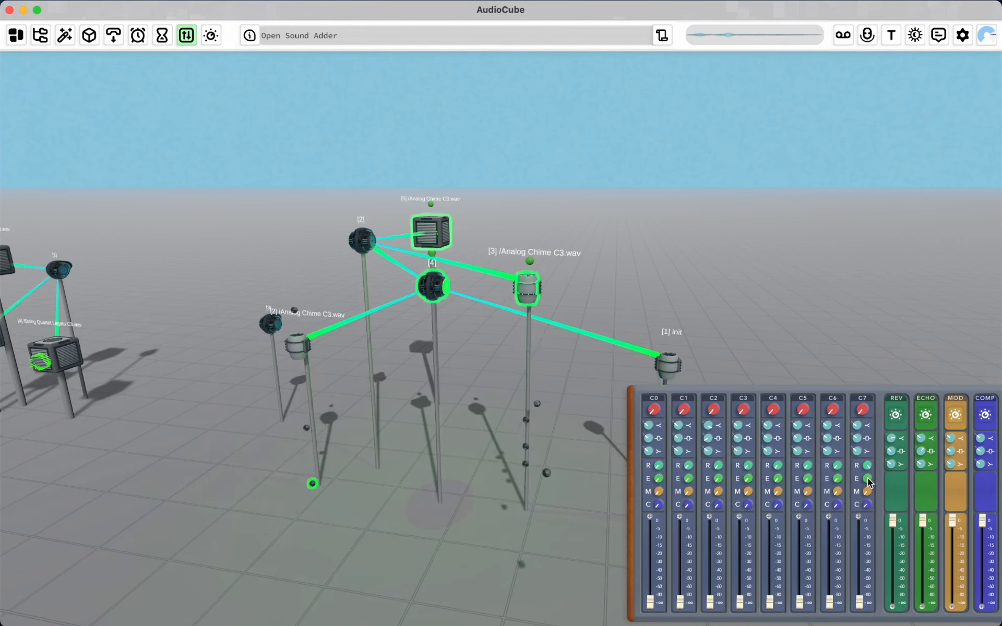
Step: Delete emitter 1 and move ticker 4 forward, away from ticker 2 and sampler 5
{"action": "left_click", "coordinate": [668, 364]}
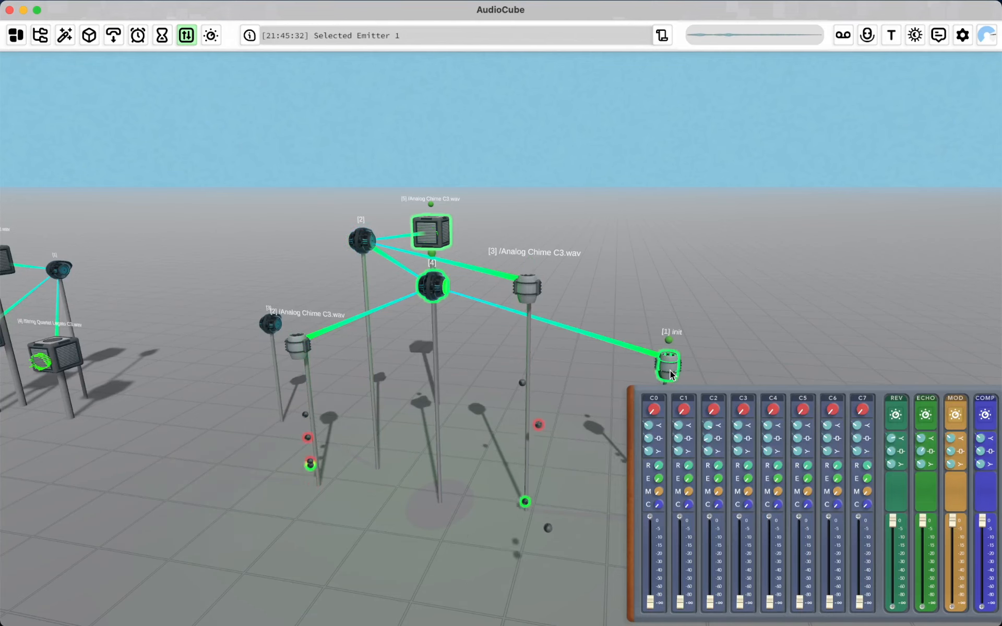
{"action": "key", "text": "Delete"}
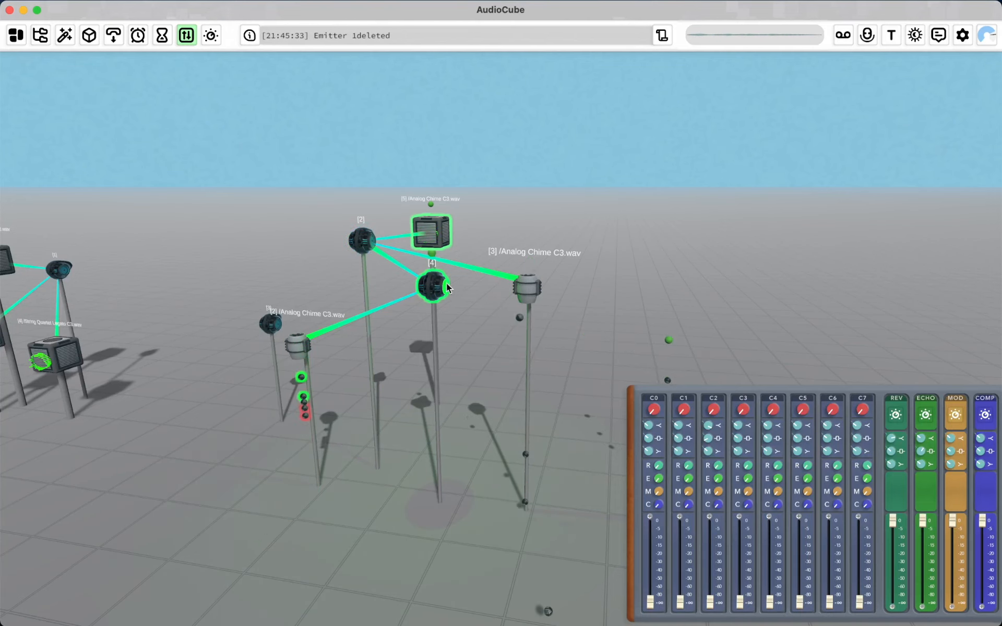
{"action": "left_click_drag", "start_coordinate": [434, 285], "coordinate": [425, 361]}
Step: Select emitter 3 and ticker 4 and bring the chained devices closer into view
{"action": "left_click", "coordinate": [527, 291]}
{"action": "key", "text": "a"}
{"action": "key", "text": "w"}
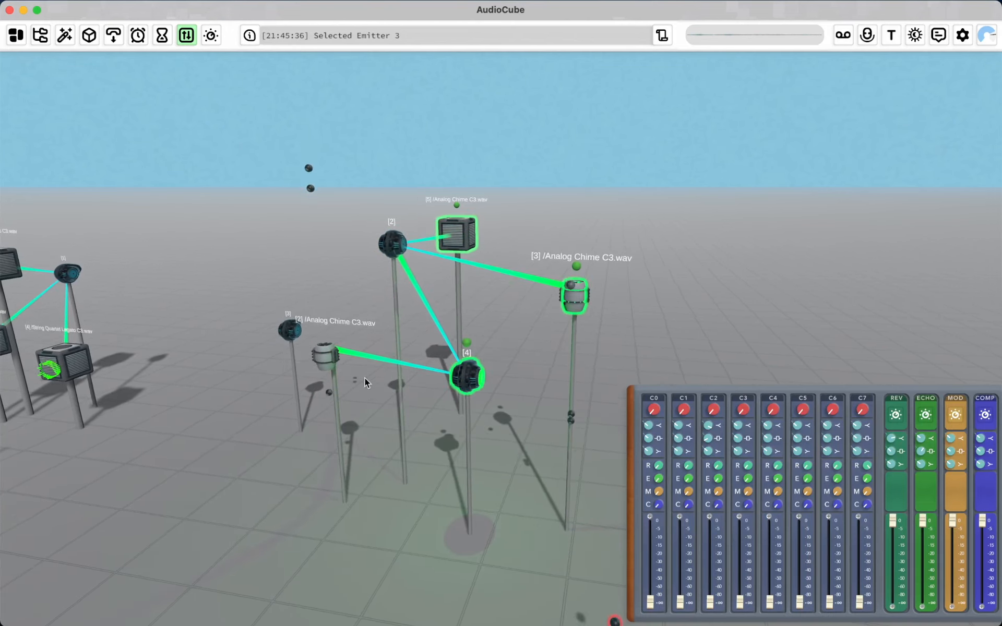
{"action": "left_click", "coordinate": [467, 377]}
{"action": "key", "text": "w"}
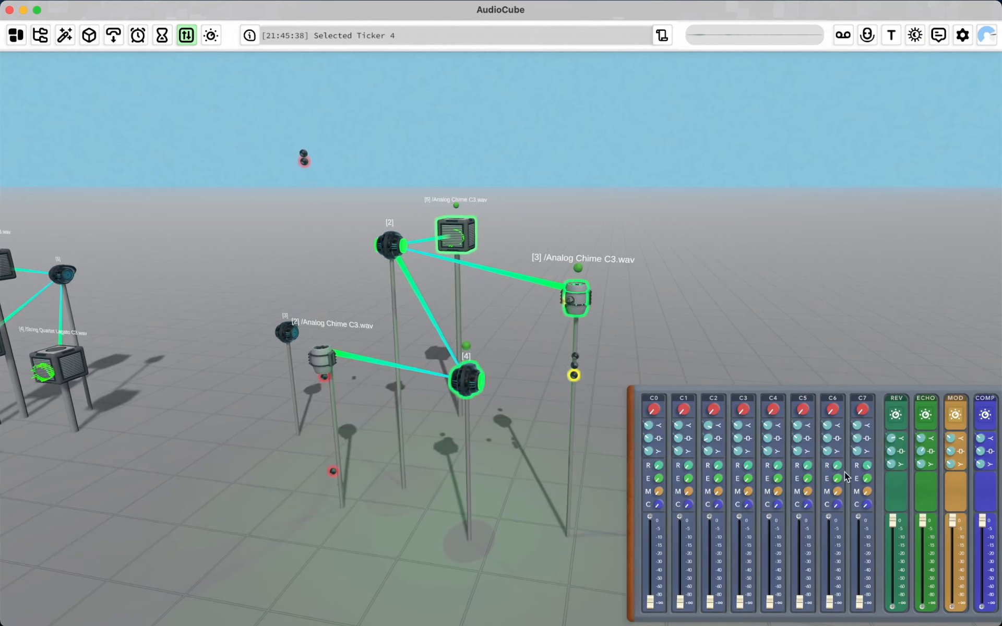
Step: Set the reverb Length to 20 s, Room to 0 and Diffusion to 67
{"action": "left_click", "coordinate": [896, 415]}
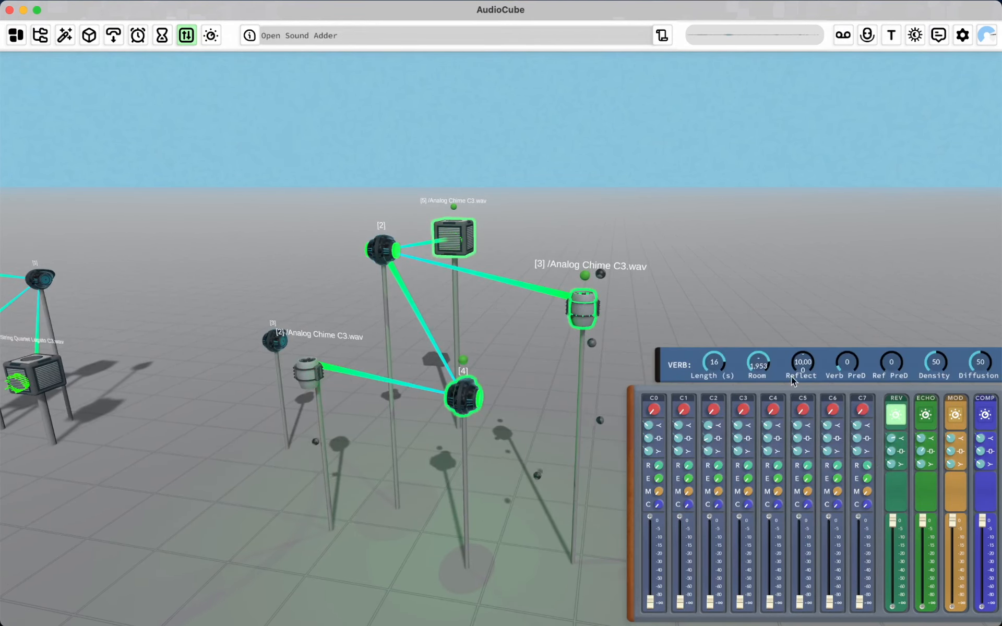
{"action": "left_click_drag", "start_coordinate": [759, 364], "coordinate": [738, 299]}
{"action": "left_click_drag", "start_coordinate": [715, 363], "coordinate": [728, 318]}
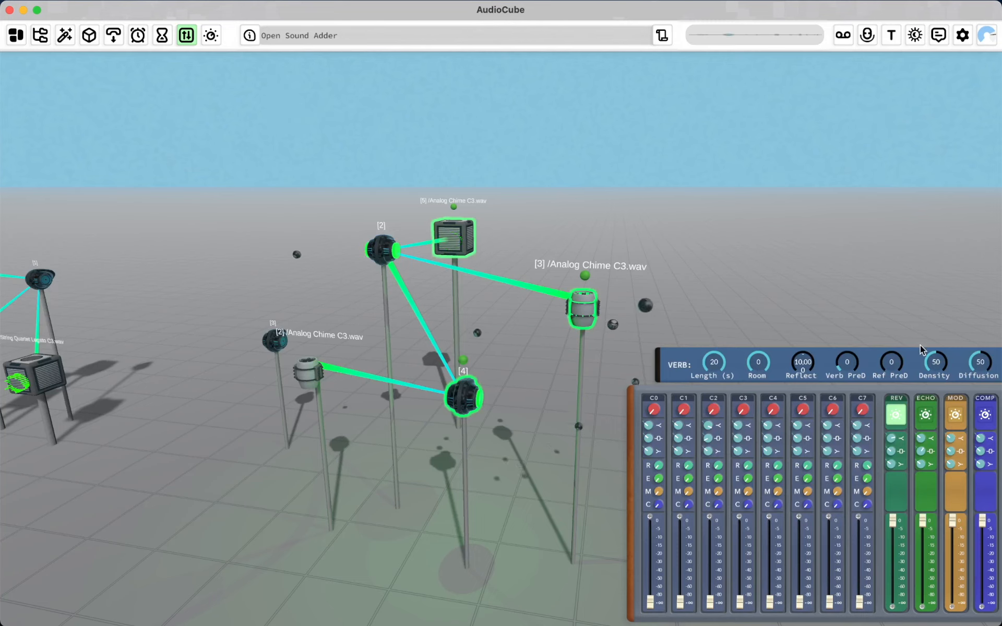
{"action": "left_click_drag", "start_coordinate": [980, 362], "coordinate": [977, 298]}
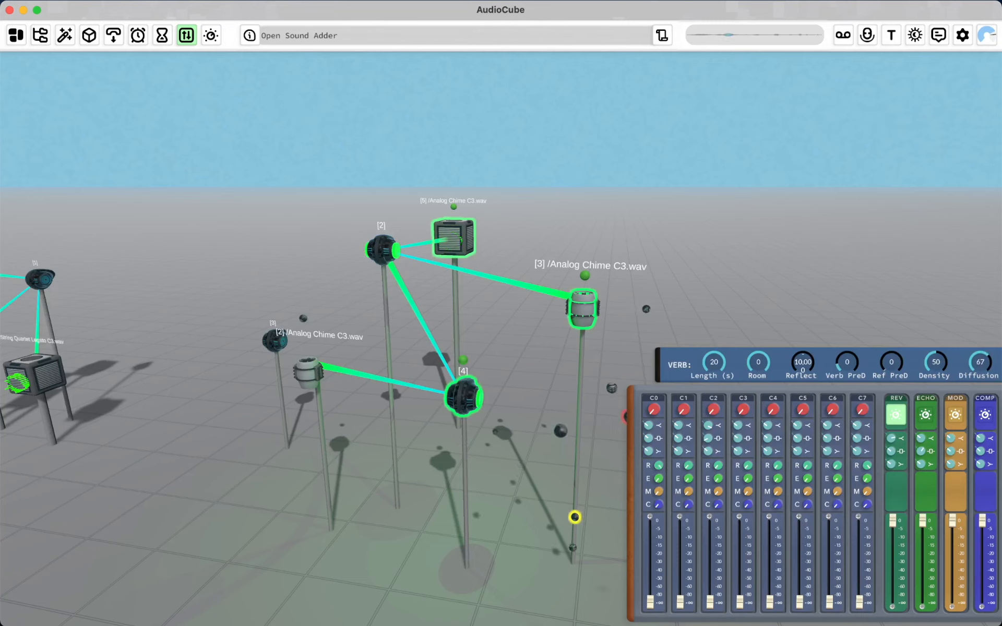
Step: Assign sampler 5 to mixer channel 0
{"action": "left_click", "coordinate": [449, 244]}
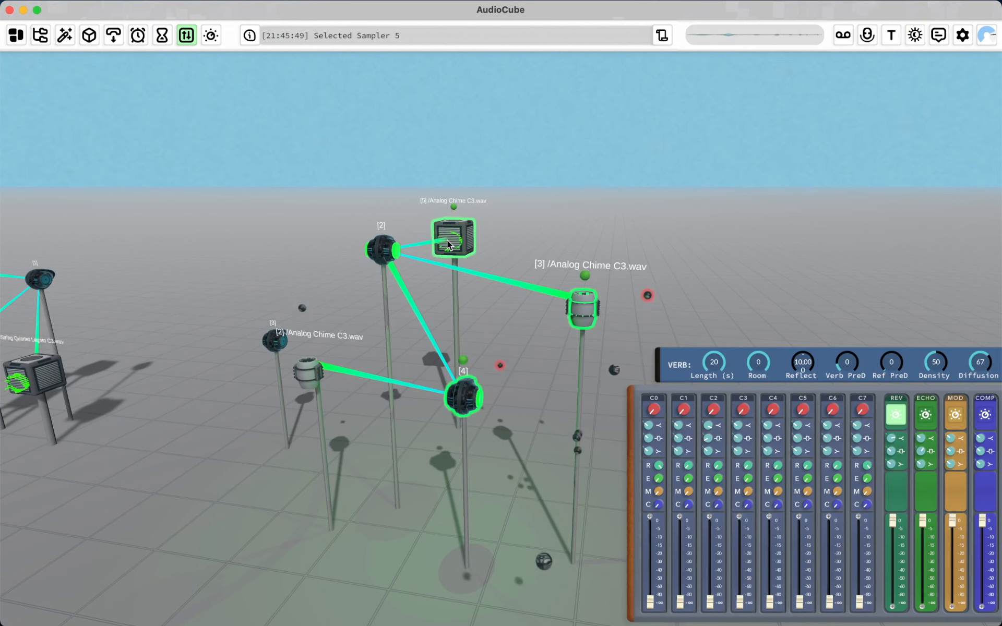
{"action": "left_click", "coordinate": [449, 243]}
{"action": "left_click", "coordinate": [161, 606]}
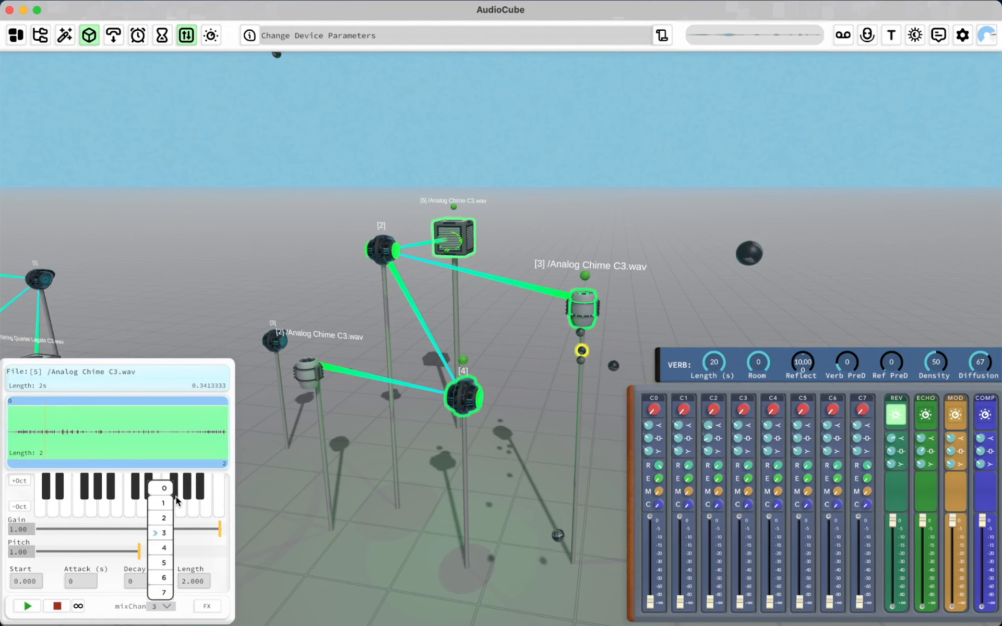
{"action": "left_click", "coordinate": [163, 489]}
{"action": "left_click", "coordinate": [157, 607]}
{"action": "left_click", "coordinate": [170, 606]}
Step: Turn on FX for sampler 5 and hide the sampler controls and audio mixer
{"action": "left_click", "coordinate": [211, 608]}
{"action": "left_click", "coordinate": [213, 609]}
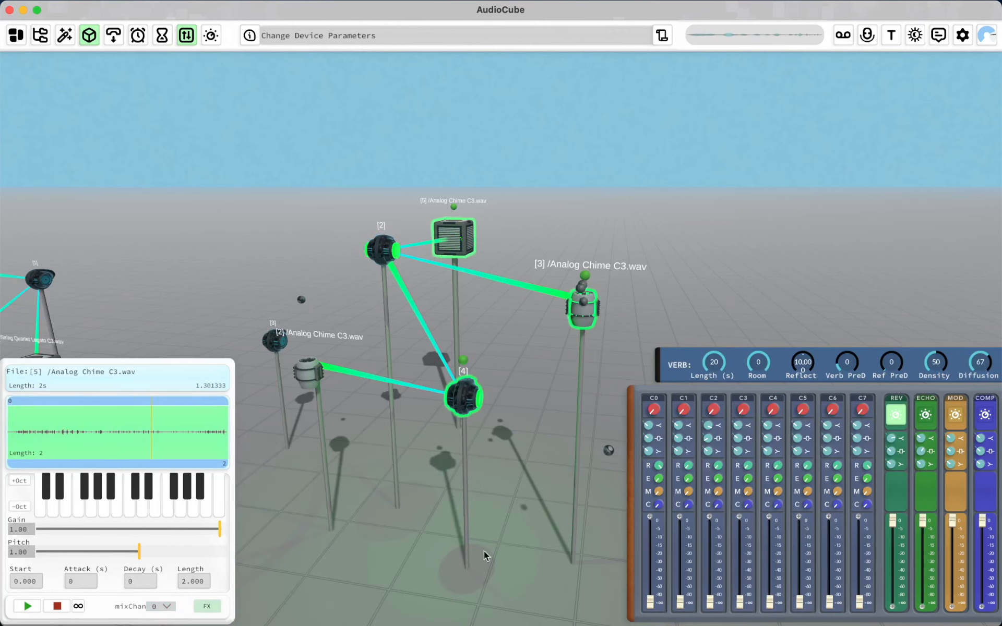
{"action": "key", "text": "s"}
{"action": "key", "text": "Escape"}
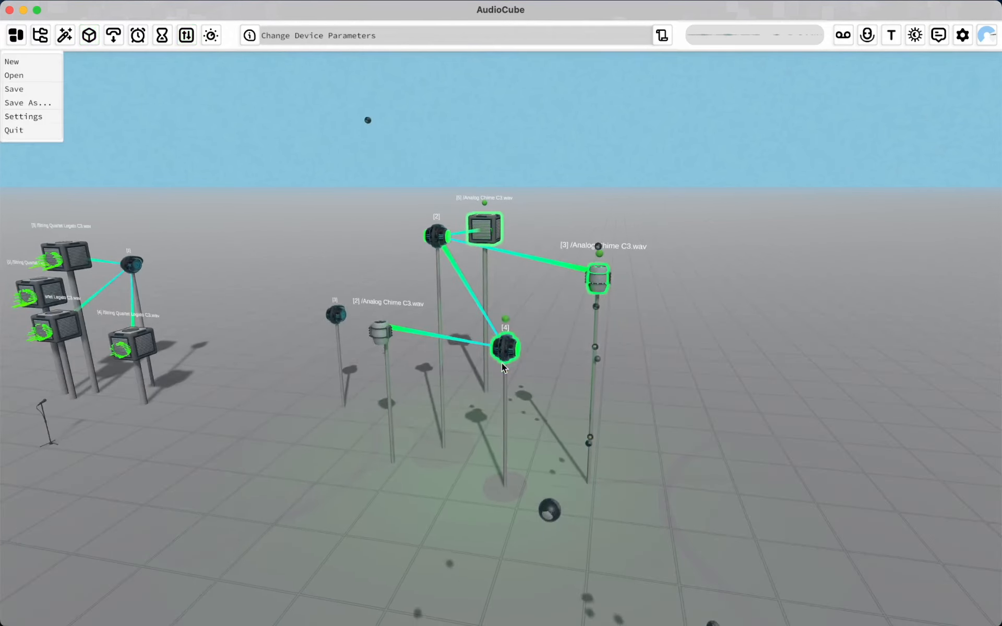
Step: Show the Master Rack's Color effects and the audio mixer, and set the REV channel level between -10 and -15
{"action": "left_click", "coordinate": [237, 49]}
{"action": "left_click", "coordinate": [211, 35]}
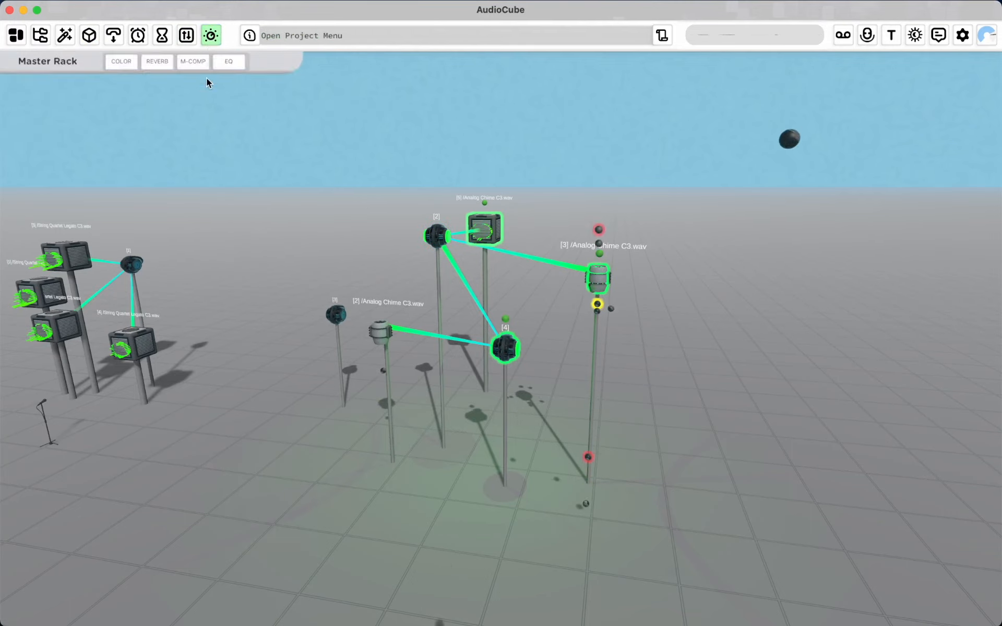
{"action": "left_click", "coordinate": [111, 62]}
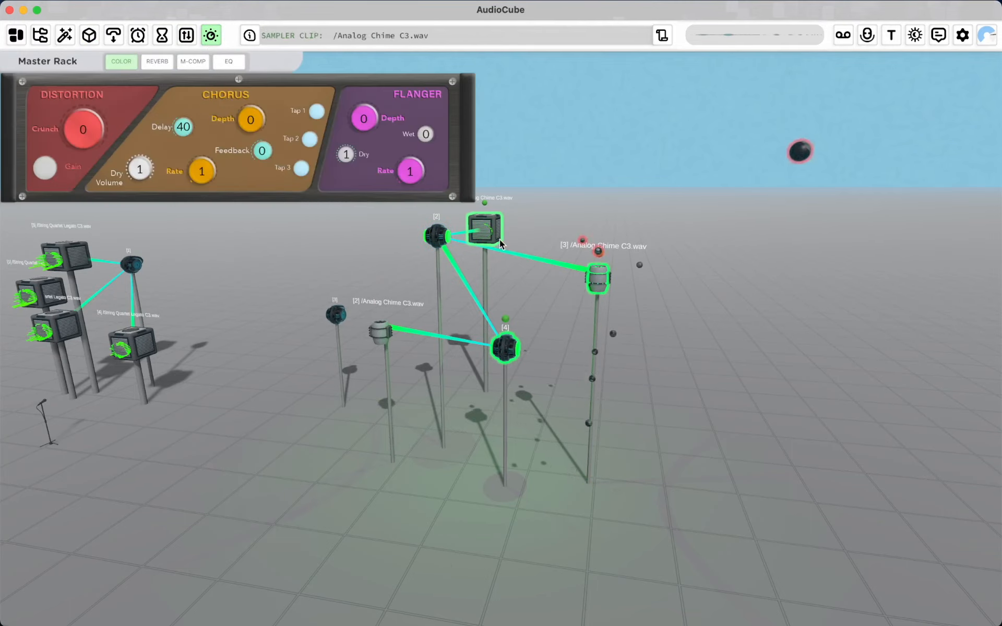
{"action": "key", "text": "m"}
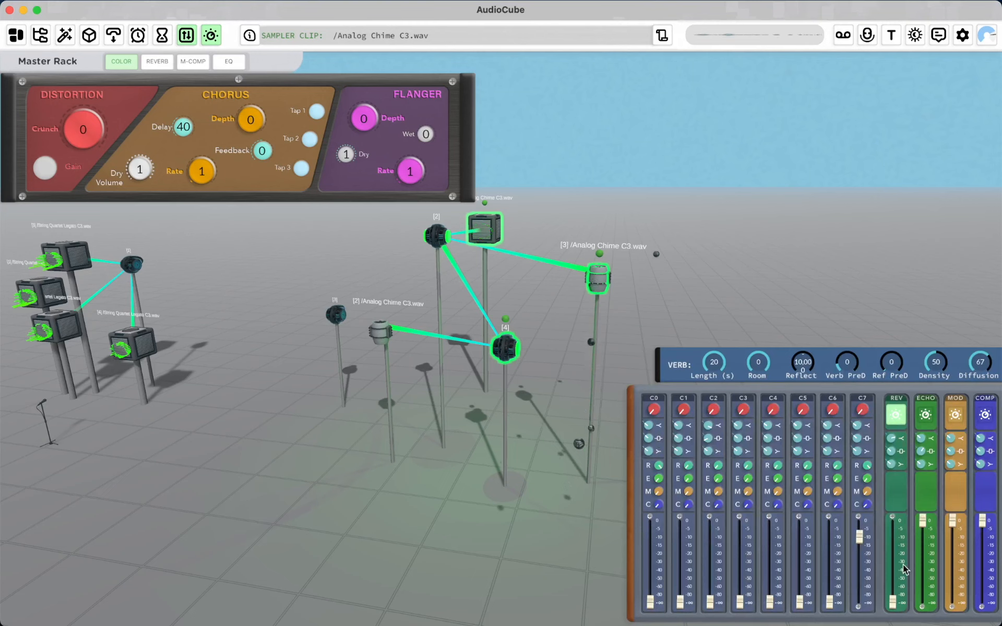
{"action": "left_click_drag", "start_coordinate": [893, 520], "coordinate": [892, 540]}
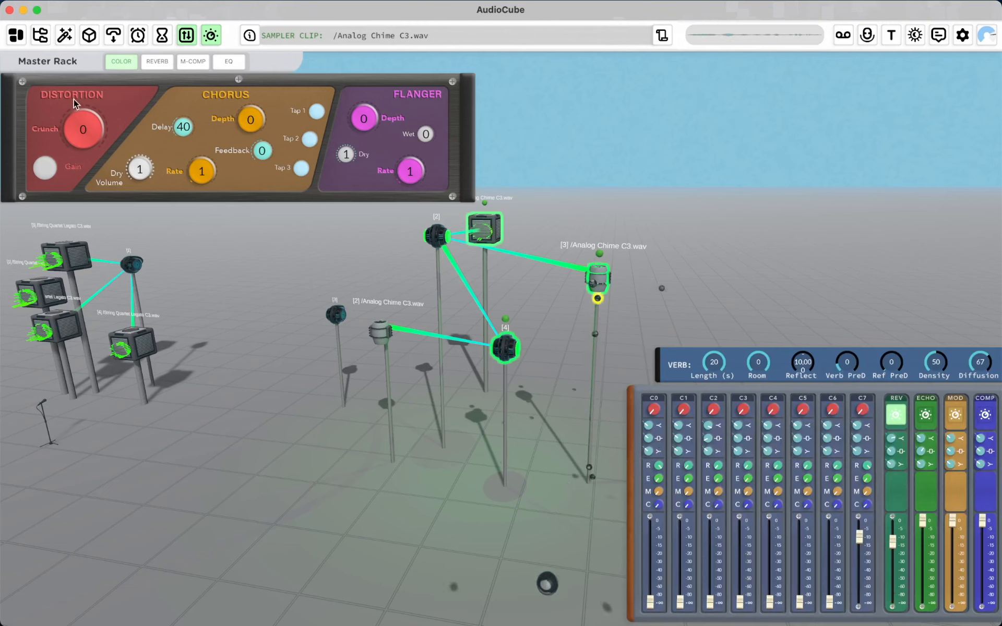
Step: Set the Chorus Depth to 1 and Rate to 0, and the Flanger Depth and Wet to 1
{"action": "left_click_drag", "start_coordinate": [70, 142], "coordinate": [84, 44]}
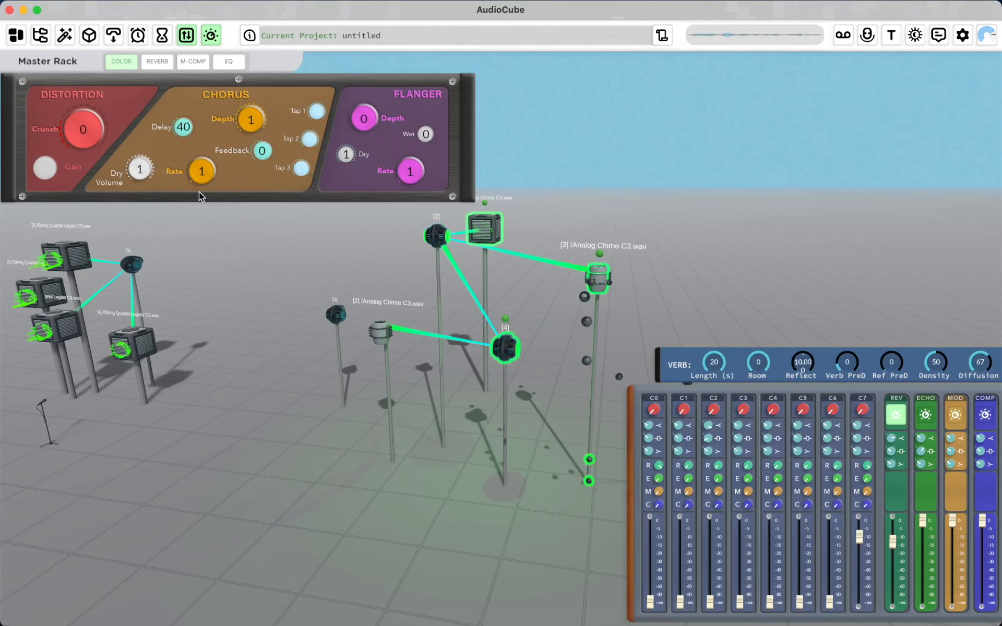
{"action": "left_click_drag", "start_coordinate": [199, 194], "coordinate": [200, 196]}
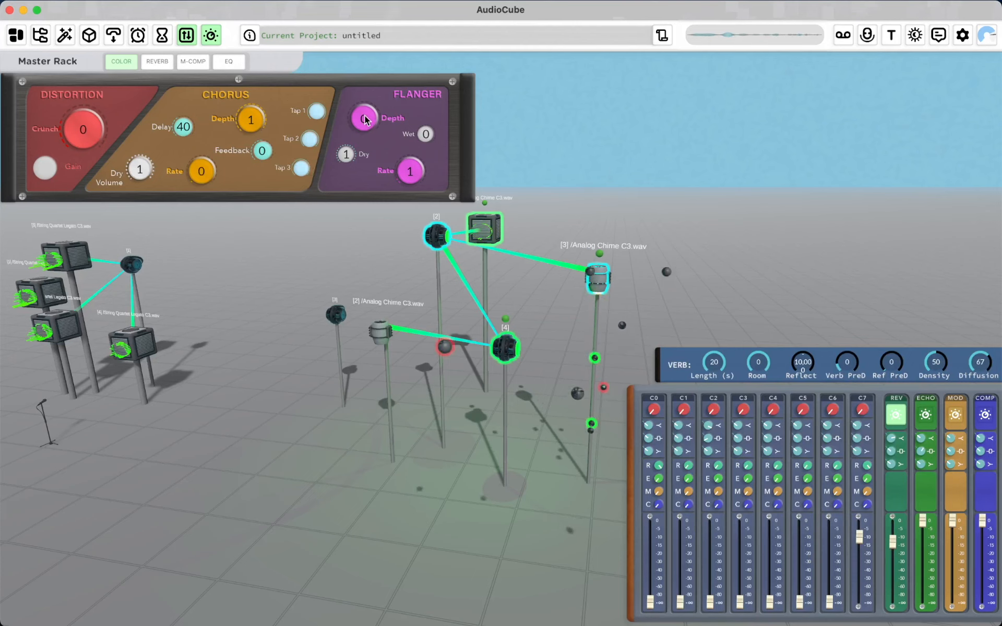
{"action": "left_click_drag", "start_coordinate": [364, 120], "coordinate": [367, 5]}
{"action": "left_click_drag", "start_coordinate": [428, 135], "coordinate": [428, 6]}
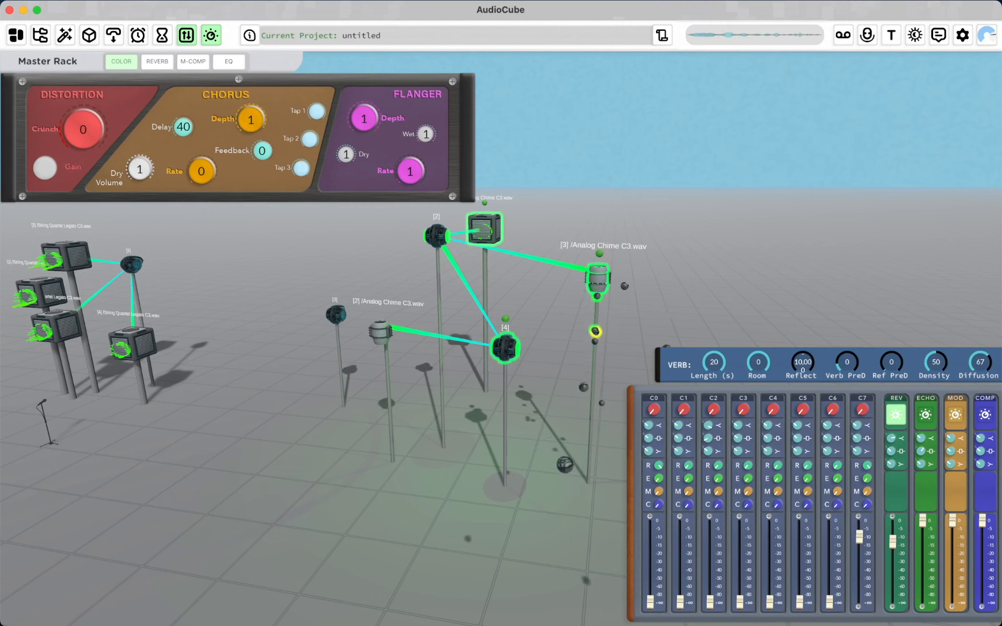
Step: Set the Flanger Depth and the Chorus Depth to 0, keeping the Color unit shown
{"action": "left_click_drag", "start_coordinate": [365, 120], "coordinate": [365, 155]}
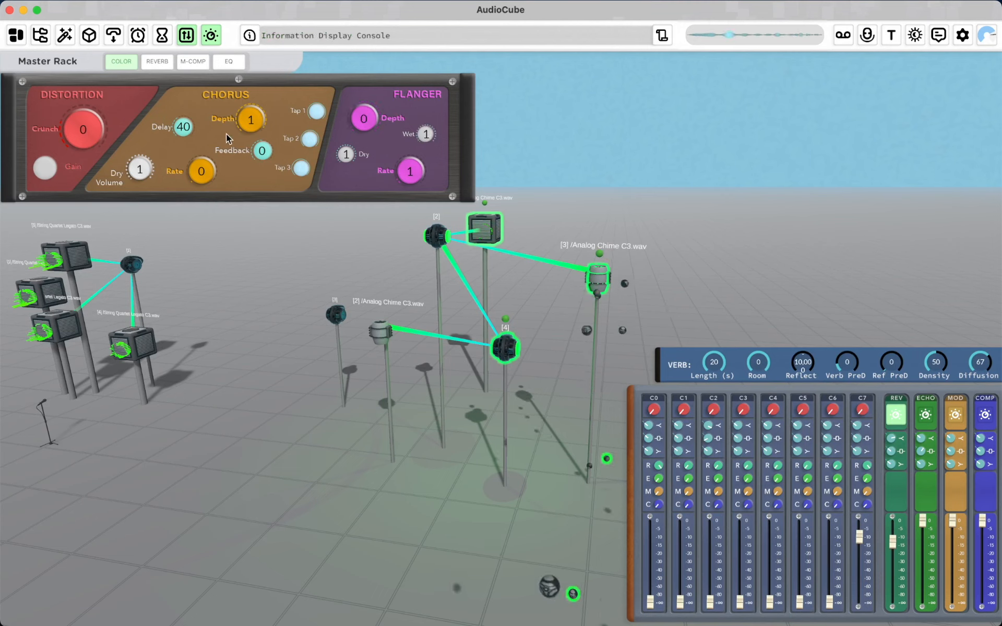
{"action": "left_click_drag", "start_coordinate": [249, 121], "coordinate": [250, 137]}
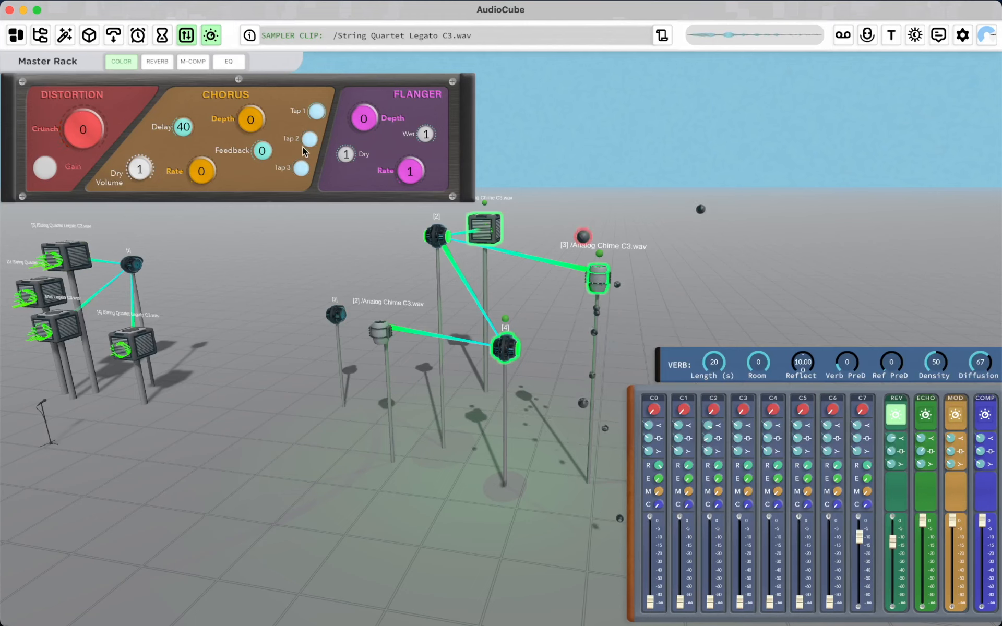
{"action": "left_click", "coordinate": [127, 62]}
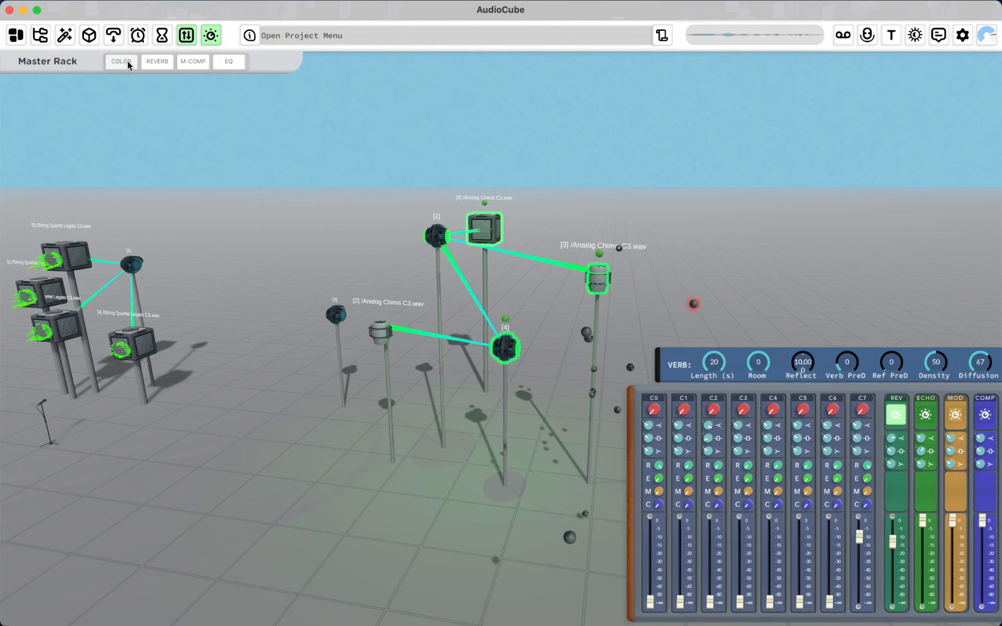
{"action": "left_click", "coordinate": [127, 61]}
Step: Show the Master Rack's Reverb unit and raise its wet and tail levels
{"action": "left_click", "coordinate": [166, 62]}
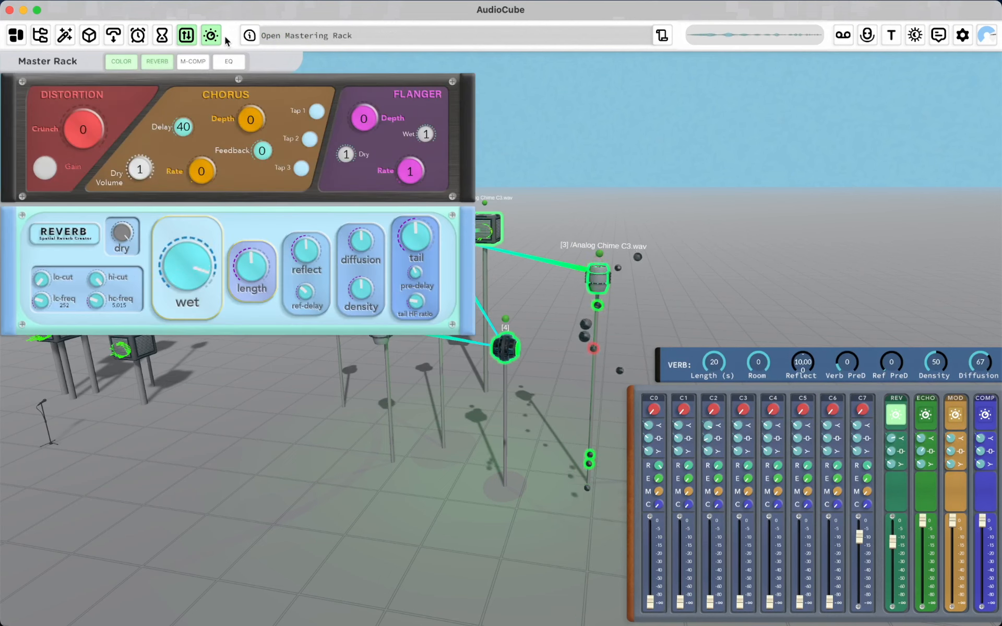
{"action": "left_click_drag", "start_coordinate": [417, 236], "coordinate": [409, 111]}
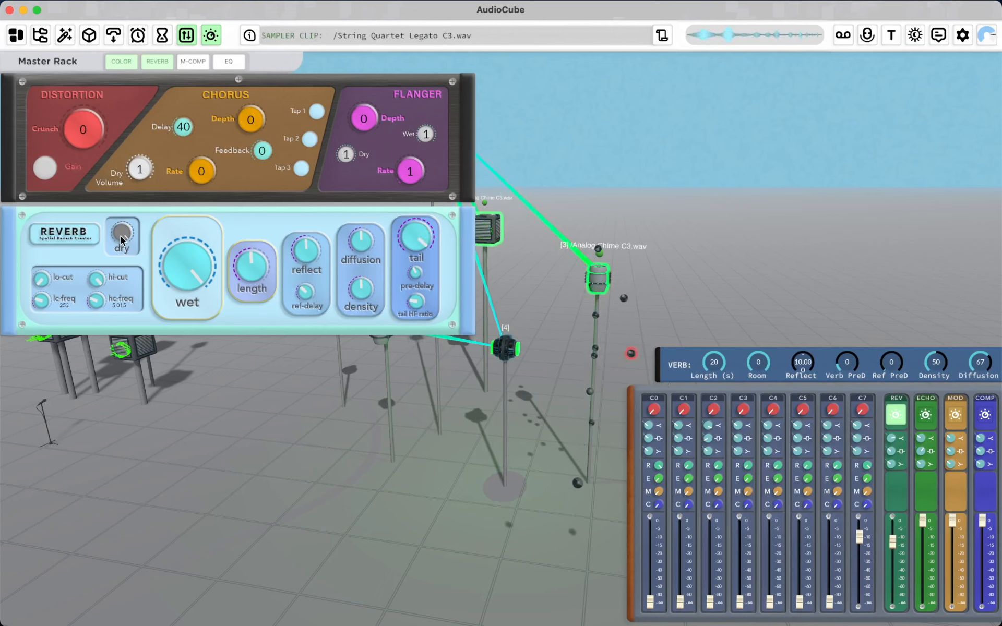
{"action": "left_click_drag", "start_coordinate": [101, 584], "coordinate": [164, 223]}
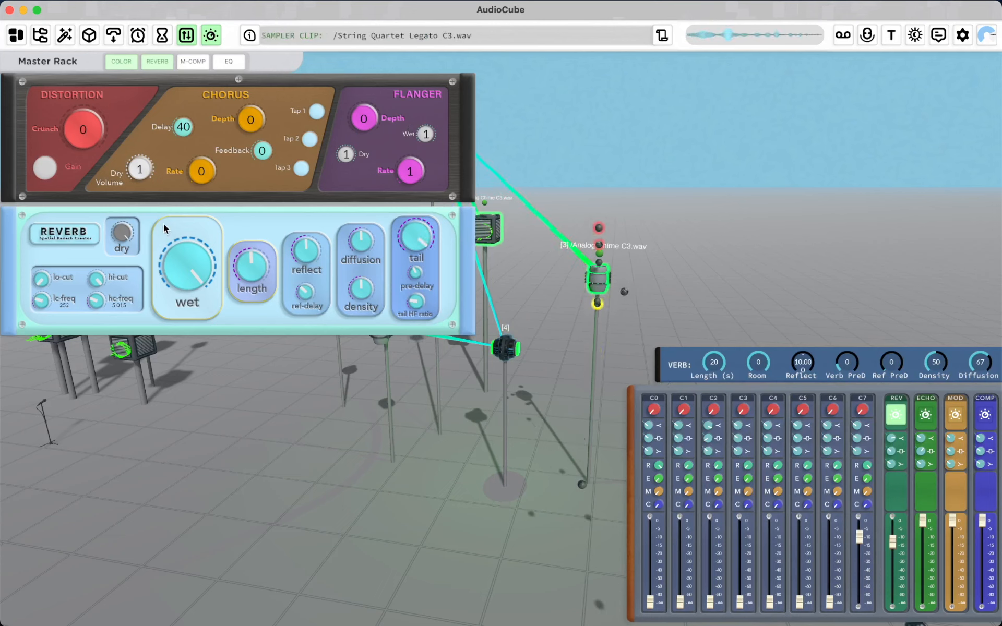
{"action": "left_click_drag", "start_coordinate": [178, 264], "coordinate": [195, 249]}
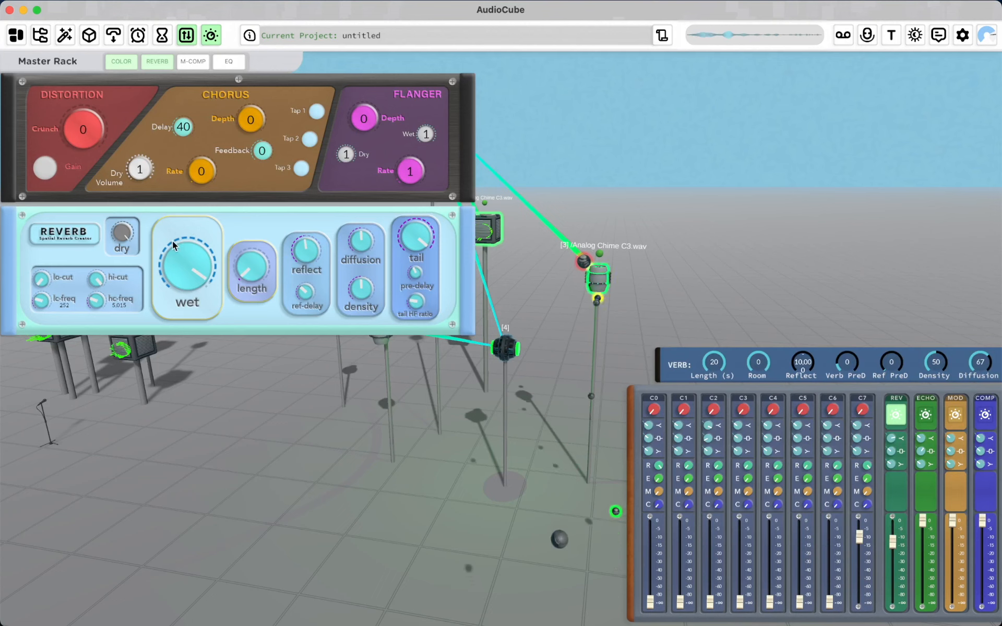
Step: Show the M-COMP compressor and set its Threshold to -39 and Gain to 9
{"action": "left_click", "coordinate": [199, 61]}
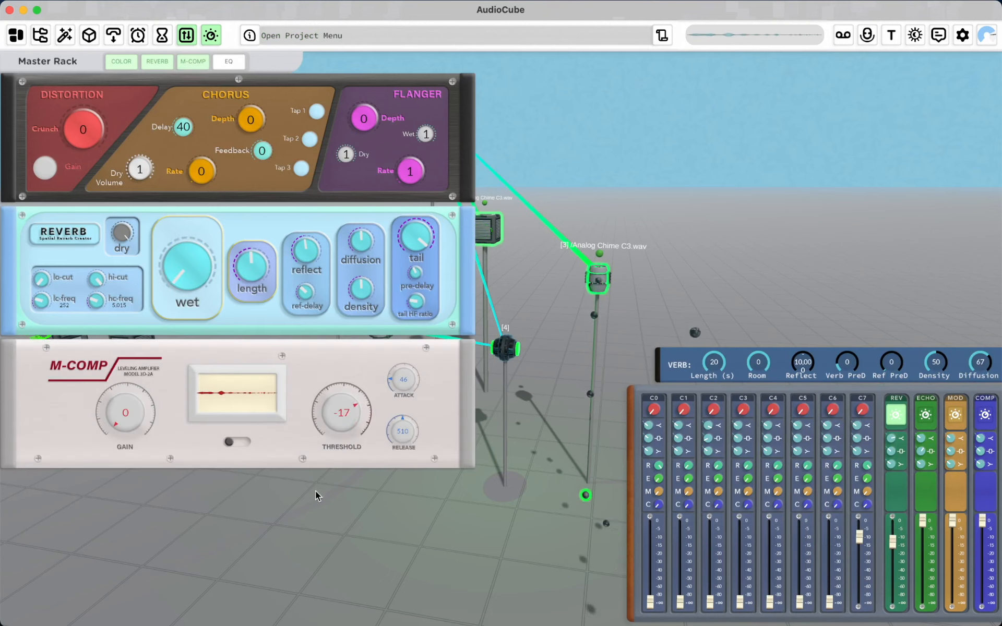
{"action": "left_click_drag", "start_coordinate": [312, 582], "coordinate": [386, 596]}
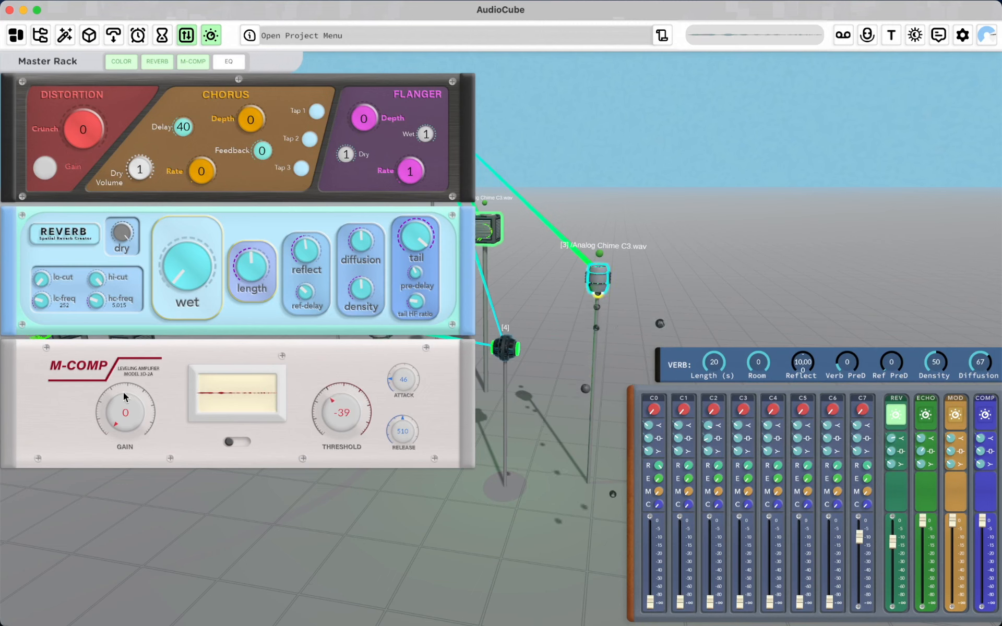
{"action": "left_click_drag", "start_coordinate": [118, 391], "coordinate": [109, 342]}
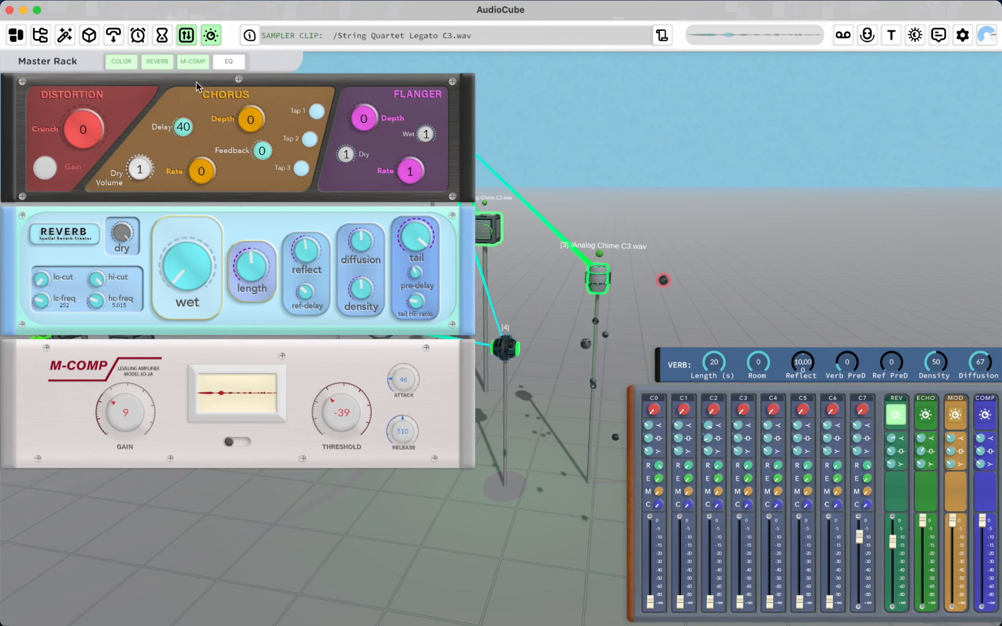
Step: Show the mastering equalizer and set the High band to gain 3 at 6,998 and High-Mid to gain 2 at 1,776
{"action": "left_click", "coordinate": [225, 61]}
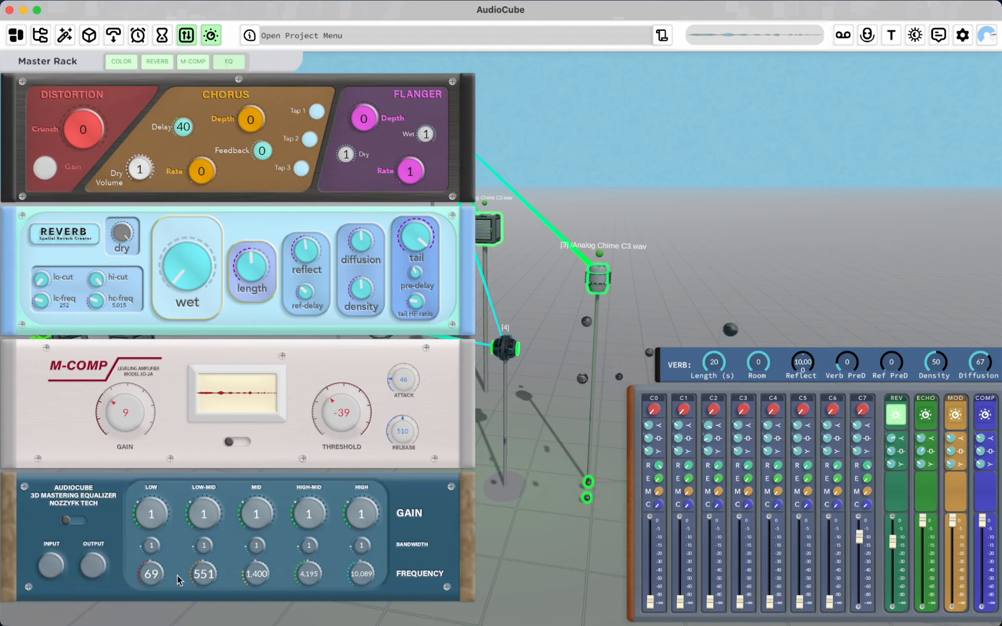
{"action": "left_click_drag", "start_coordinate": [361, 364], "coordinate": [361, 342]}
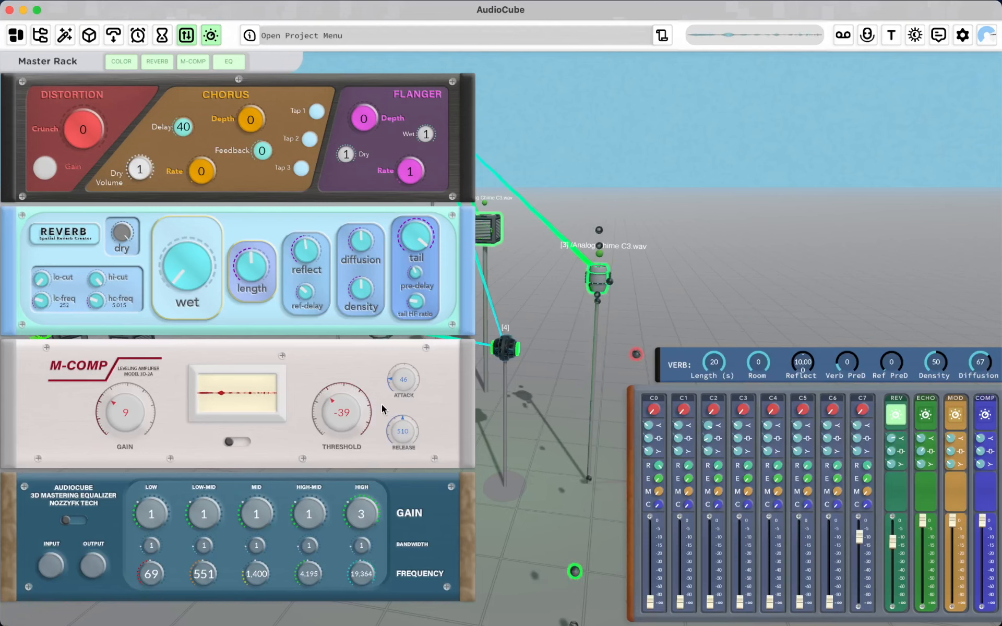
{"action": "left_click_drag", "start_coordinate": [355, 602], "coordinate": [351, 609]}
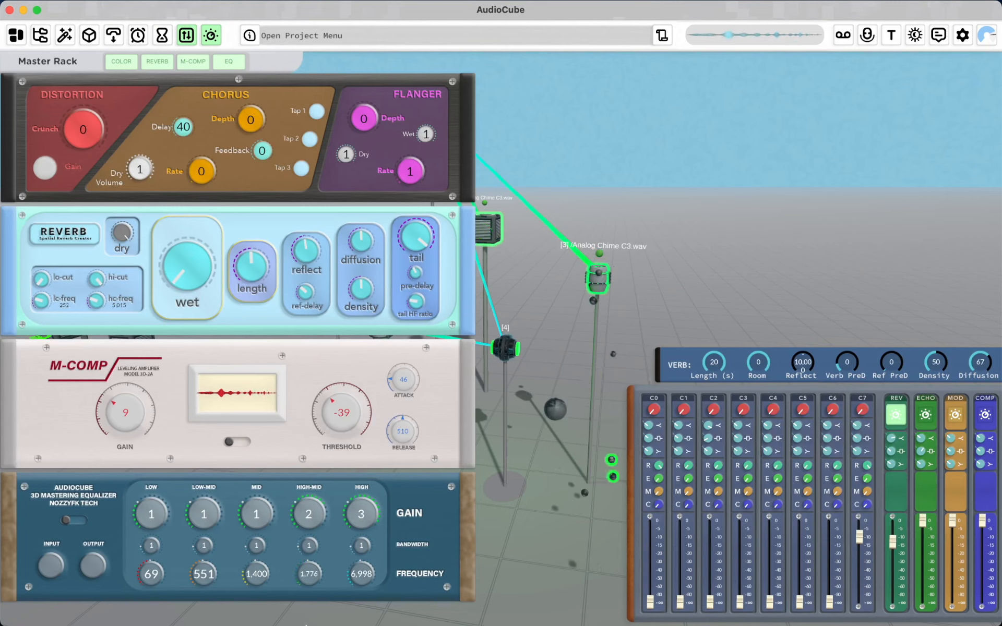
Step: Set the equalizer's High gain to 0, High-Mid frequency to 1,753, Mid to gain 2 at 1,988 and Low to gain 3 at 71
{"action": "left_click_drag", "start_coordinate": [306, 625], "coordinate": [307, 625]}
{"action": "left_click_drag", "start_coordinate": [257, 576], "coordinate": [257, 543]}
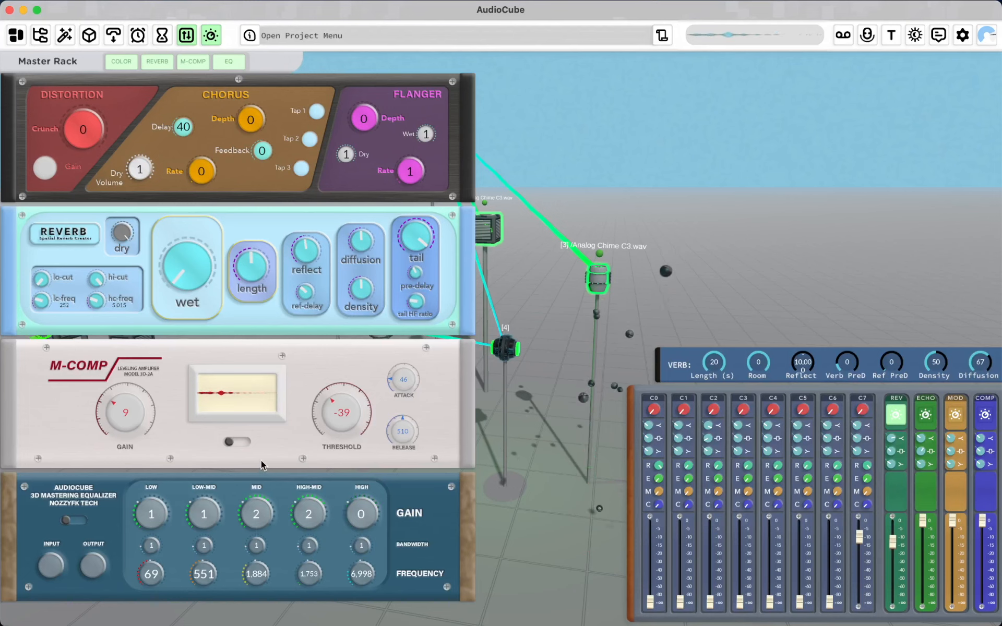
{"action": "left_click_drag", "start_coordinate": [254, 568], "coordinate": [261, 436]}
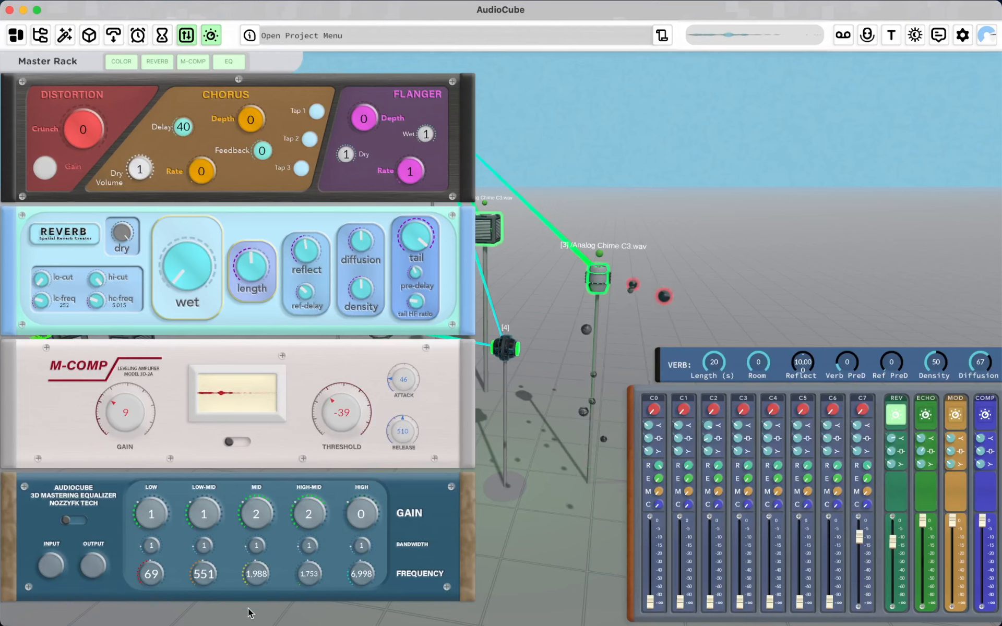
{"action": "left_click_drag", "start_coordinate": [152, 519], "coordinate": [184, 504]}
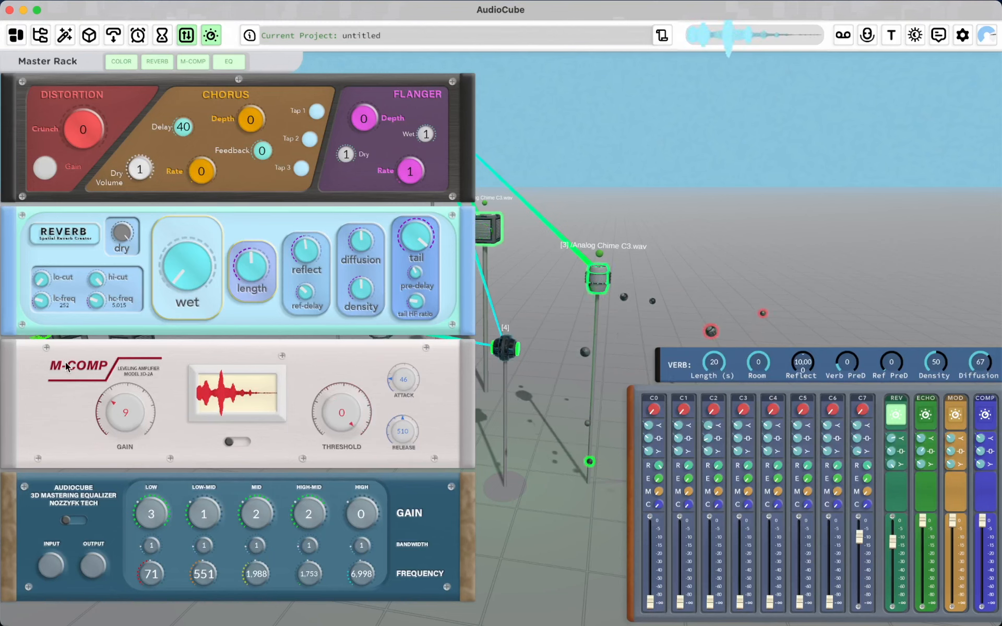
Step: Set the M-COMP Gain to 0 and Threshold to -22, and the Flanger Wet to 0
{"action": "left_click_drag", "start_coordinate": [121, 429], "coordinate": [113, 624]}
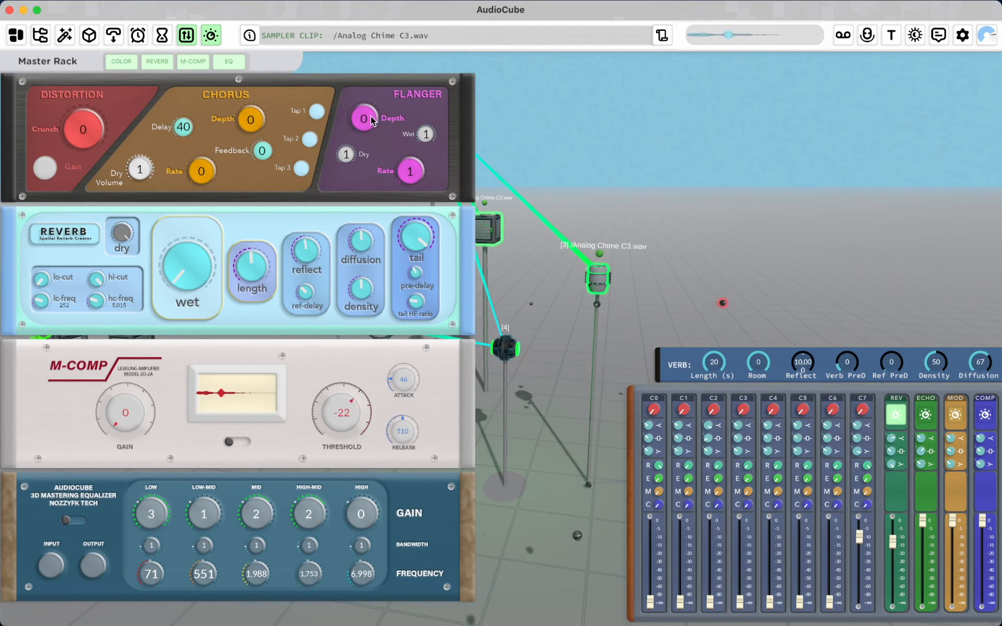
{"action": "left_click_drag", "start_coordinate": [423, 135], "coordinate": [418, 150]}
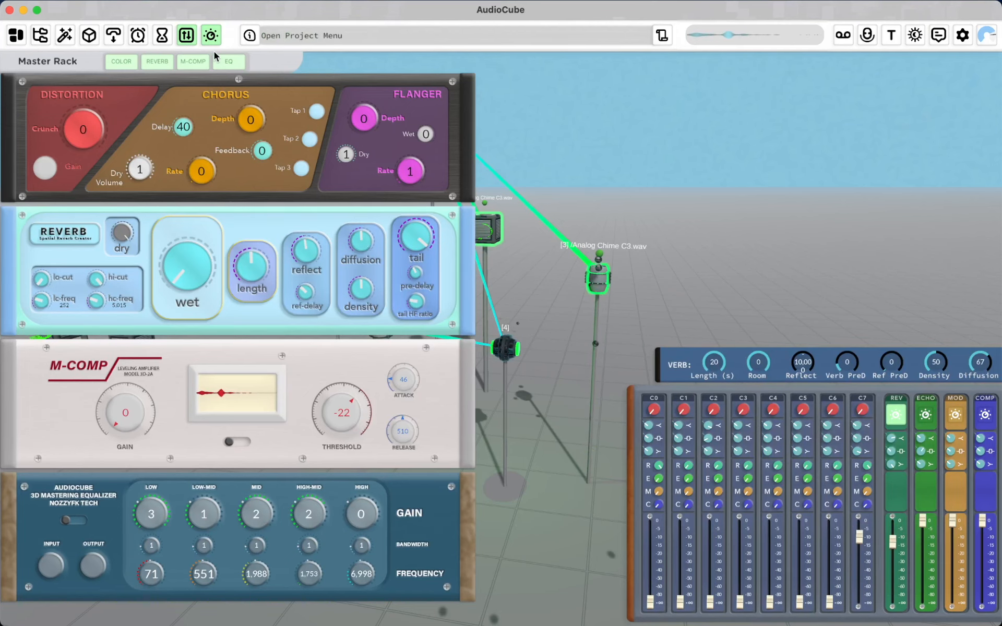
Step: Hide the Master Rack and audio mixer, and open the audio recorder
{"action": "left_click", "coordinate": [211, 35]}
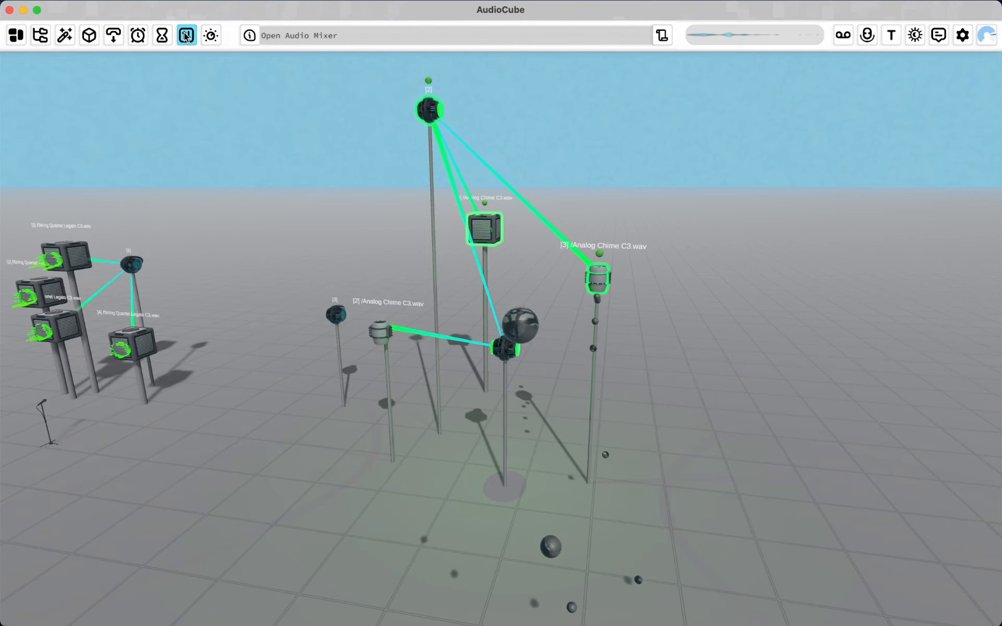
{"action": "left_click", "coordinate": [202, 36]}
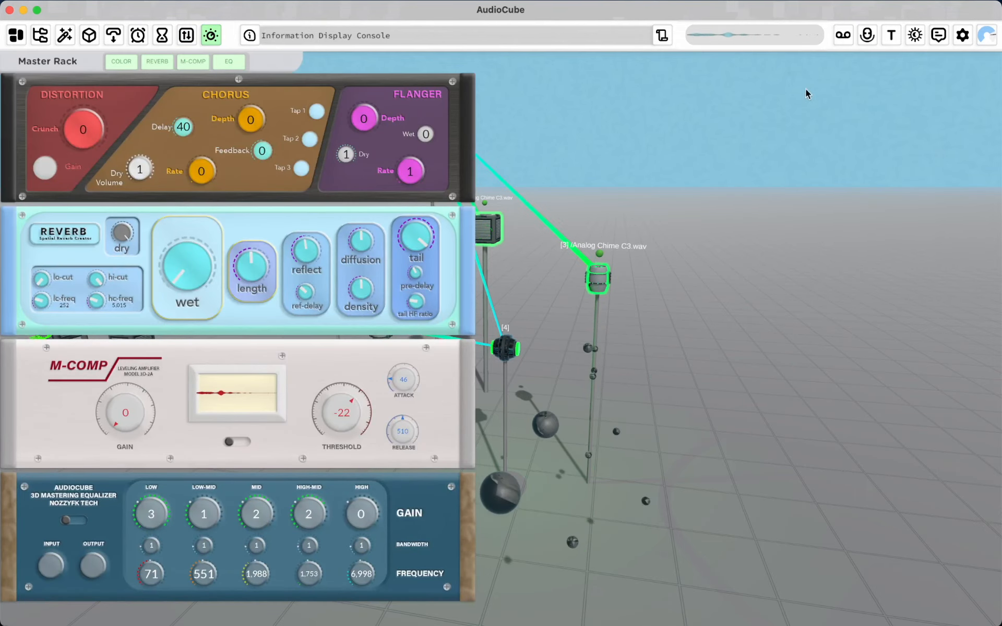
{"action": "left_click", "coordinate": [850, 37]}
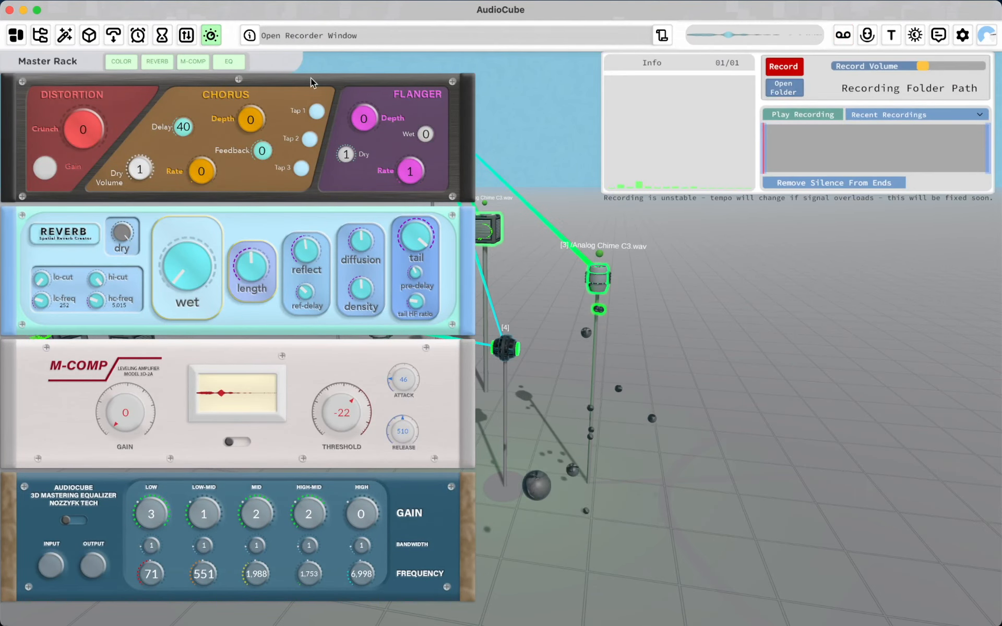
{"action": "left_click", "coordinate": [202, 39]}
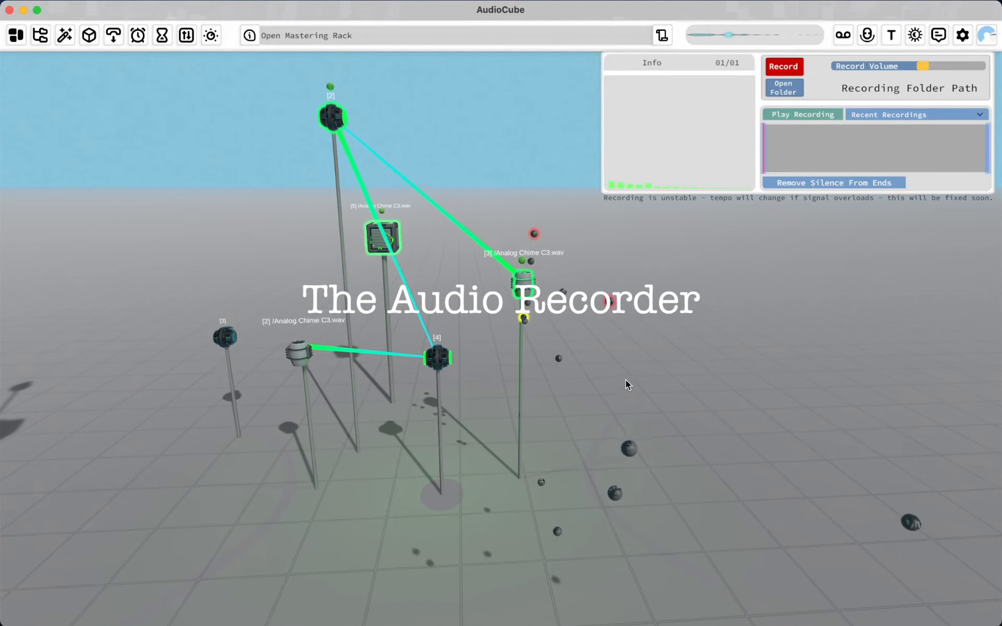
Step: Start recording the scene's audio and set the Record Volume to about 0.62
{"action": "left_click", "coordinate": [785, 66]}
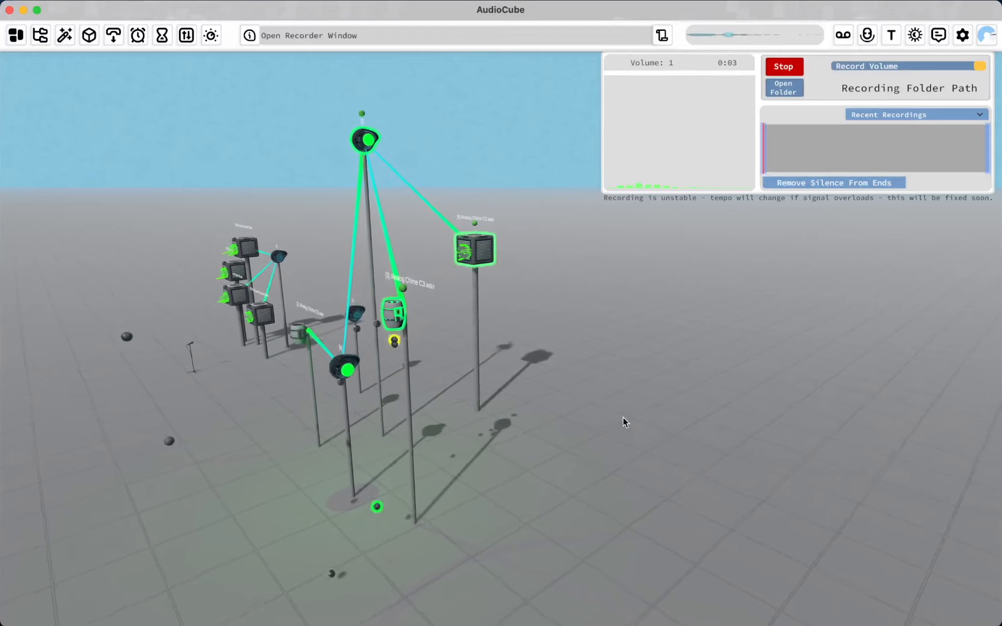
{"action": "left_click_drag", "start_coordinate": [976, 64], "coordinate": [923, 64]}
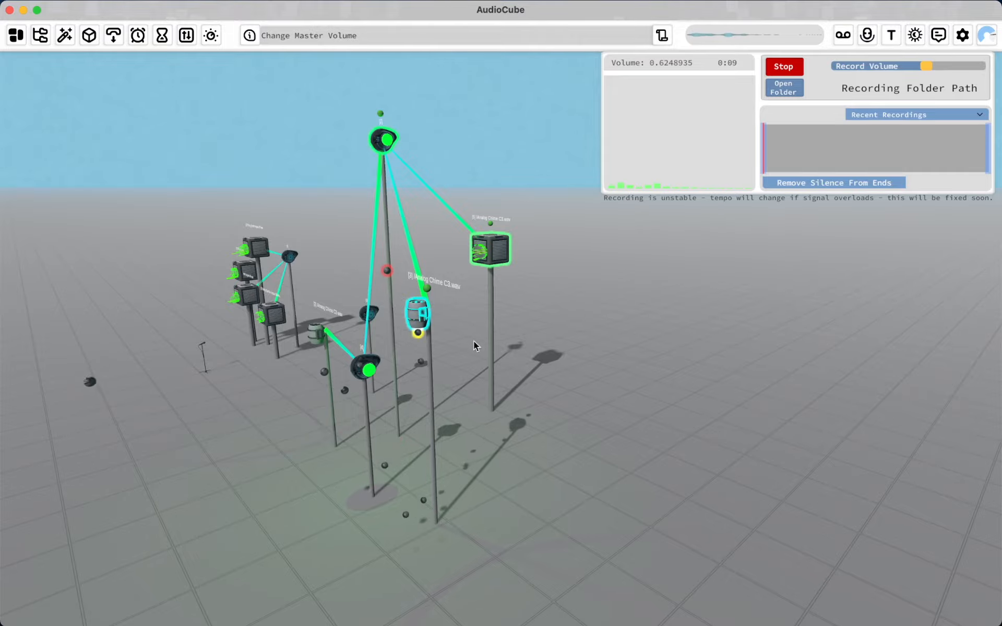
Step: Fly the viewpoint through and around the tickers, emitters and samplers during the recording, and bring back the Master Rack
{"action": "key", "text": "q"}
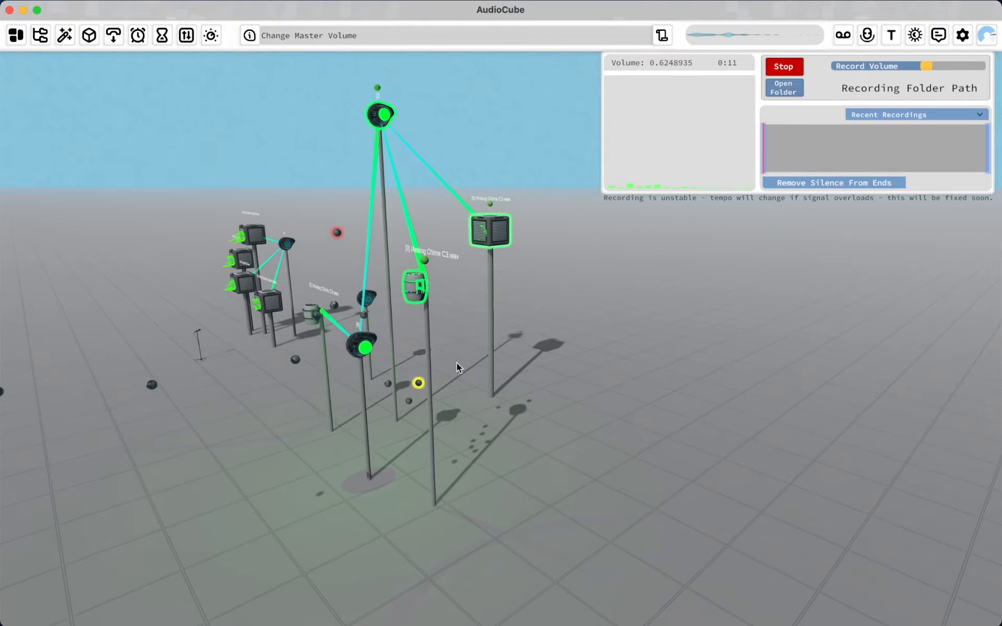
{"action": "key", "text": "w"}
{"action": "key", "text": "a"}
{"action": "key", "text": "w"}
{"action": "key", "text": "d"}
{"action": "key", "text": "q"}
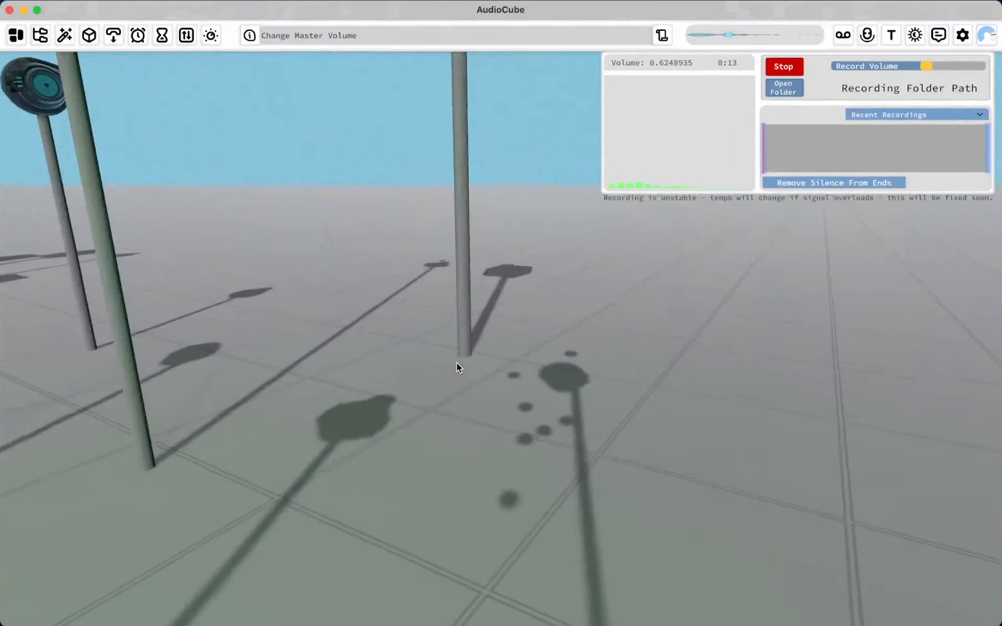
{"action": "key", "text": "a"}
{"action": "key", "text": "e"}
{"action": "key", "text": "e"}
{"action": "key", "text": "s"}
{"action": "key", "text": "a"}
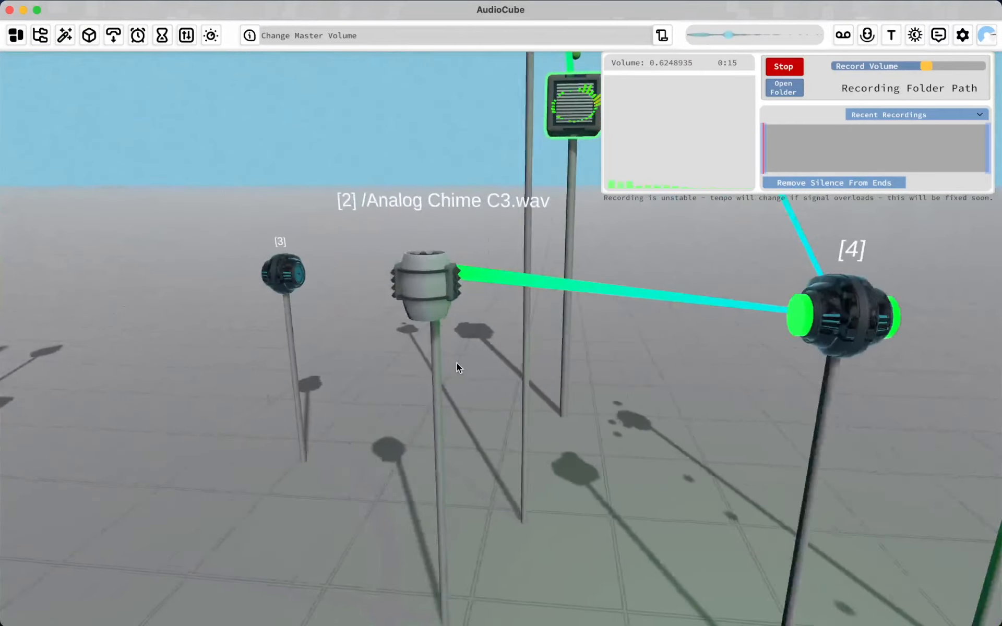
{"action": "key", "text": "a"}
{"action": "key", "text": "s"}
{"action": "key", "text": "d"}
{"action": "left_click", "coordinate": [211, 35]}
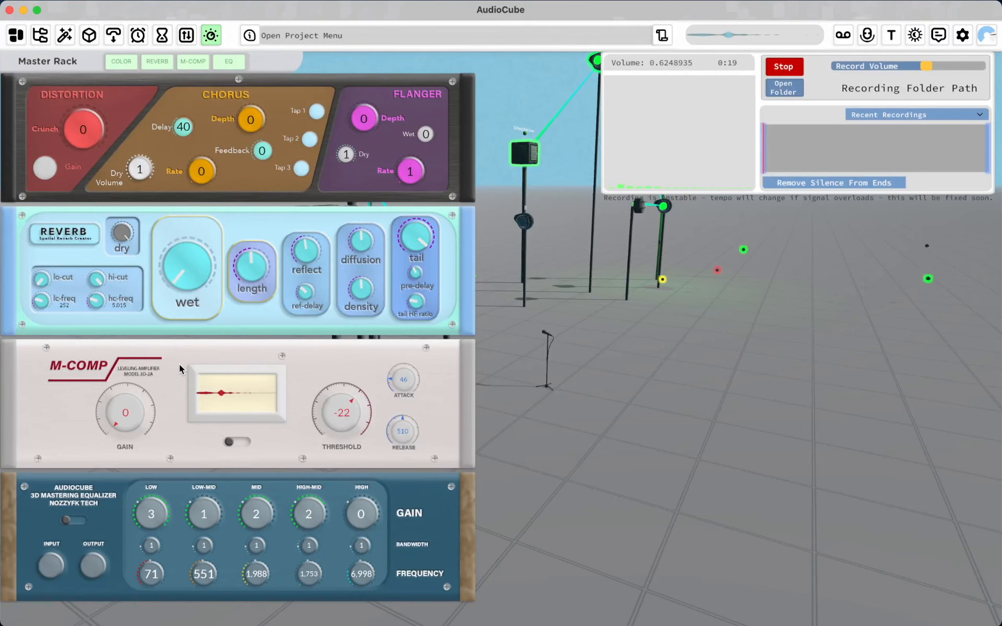
Step: Show the audio mixer in place of the Master Rack, and stop the recording after flying closer to the microphone
{"action": "left_click", "coordinate": [211, 35]}
{"action": "left_click", "coordinate": [186, 35]}
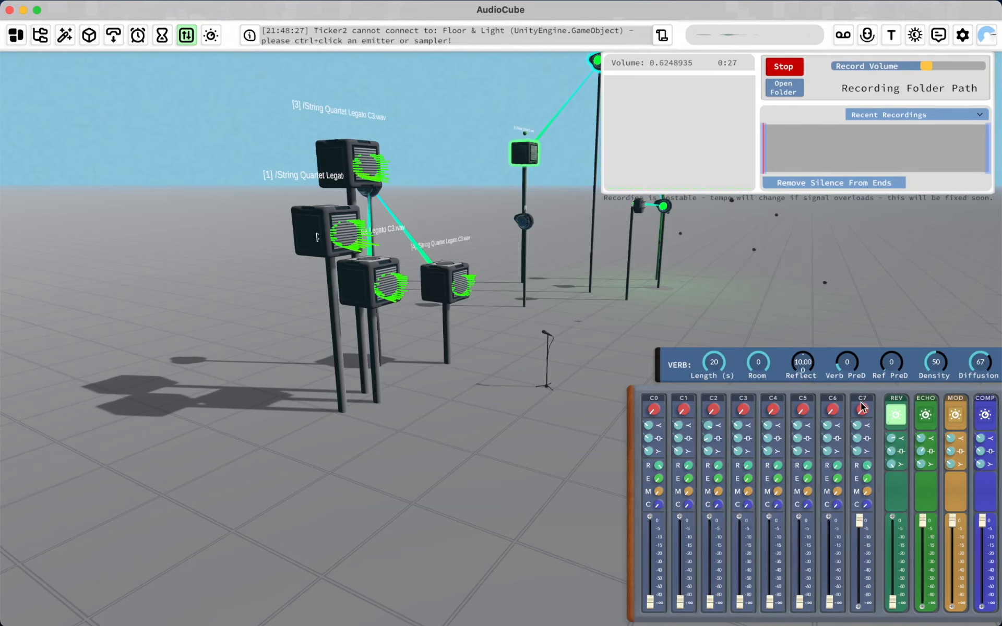
{"action": "key", "text": "d"}
{"action": "key", "text": "w"}
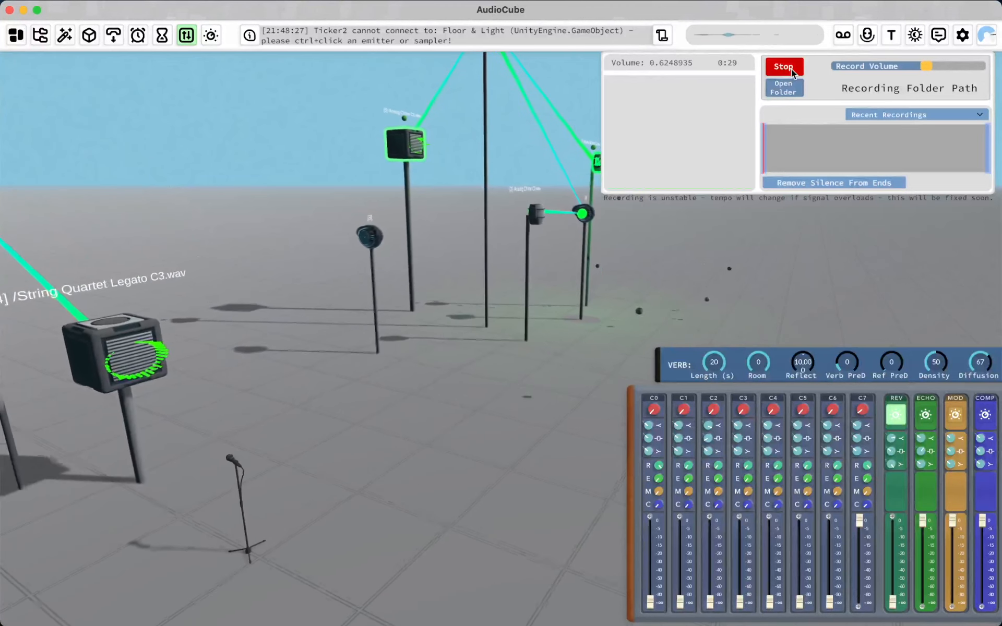
{"action": "left_click", "coordinate": [785, 67]}
Step: Lower mixer channel C7's fader to its minimum, and play back Audio Recording (2)
{"action": "left_click_drag", "start_coordinate": [860, 520], "coordinate": [860, 624]}
{"action": "left_click", "coordinate": [804, 115]}
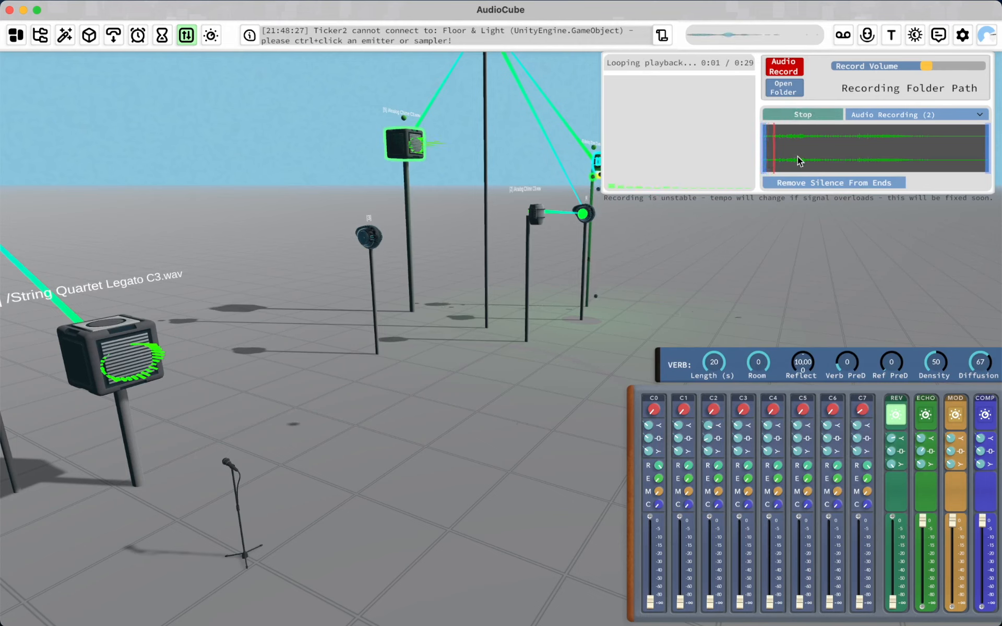
{"action": "left_click", "coordinate": [814, 114]}
Step: Make another very short audio recording, and open the recordings folder
{"action": "left_click", "coordinate": [780, 67]}
{"action": "left_click", "coordinate": [781, 71]}
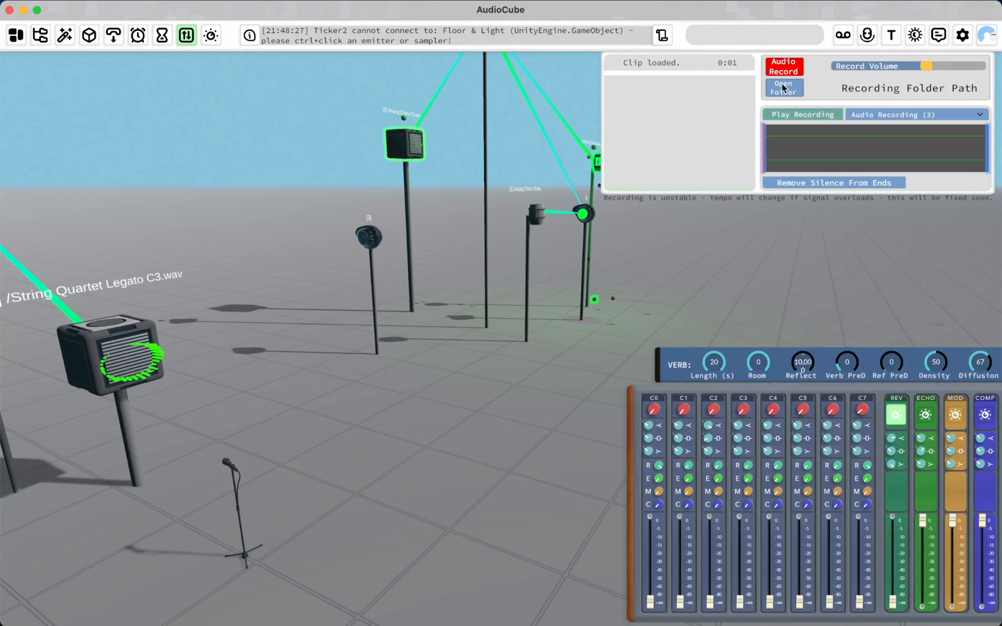
{"action": "left_click", "coordinate": [781, 87]}
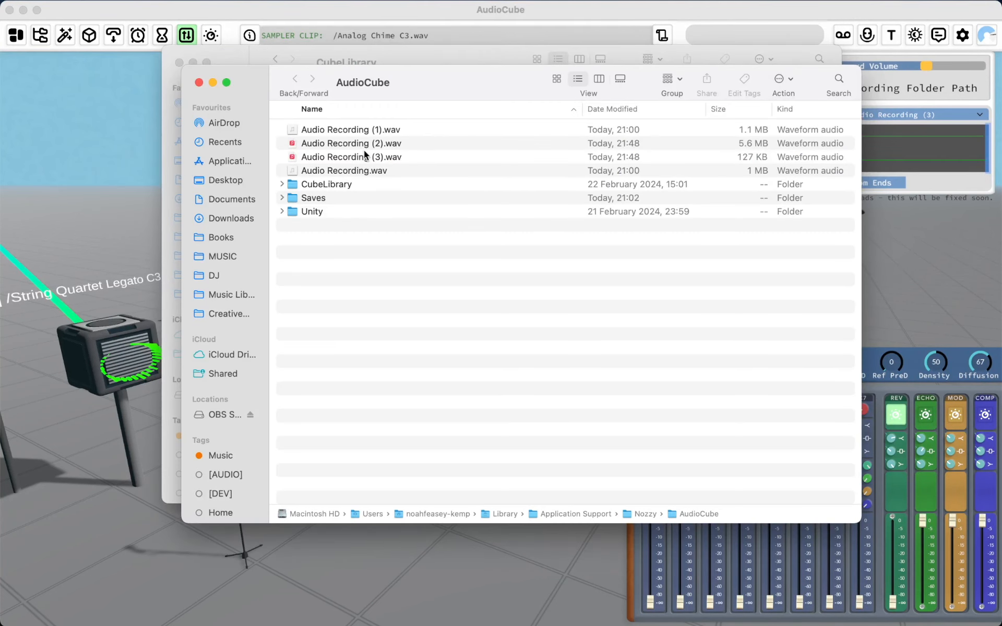
Step: Preview Audio Recording (2).wav in Finder, skipping ahead in playback, and close the preview and folder windows
{"action": "left_click", "coordinate": [568, 160]}
{"action": "left_click", "coordinate": [455, 145]}
{"action": "key", "text": "space"}
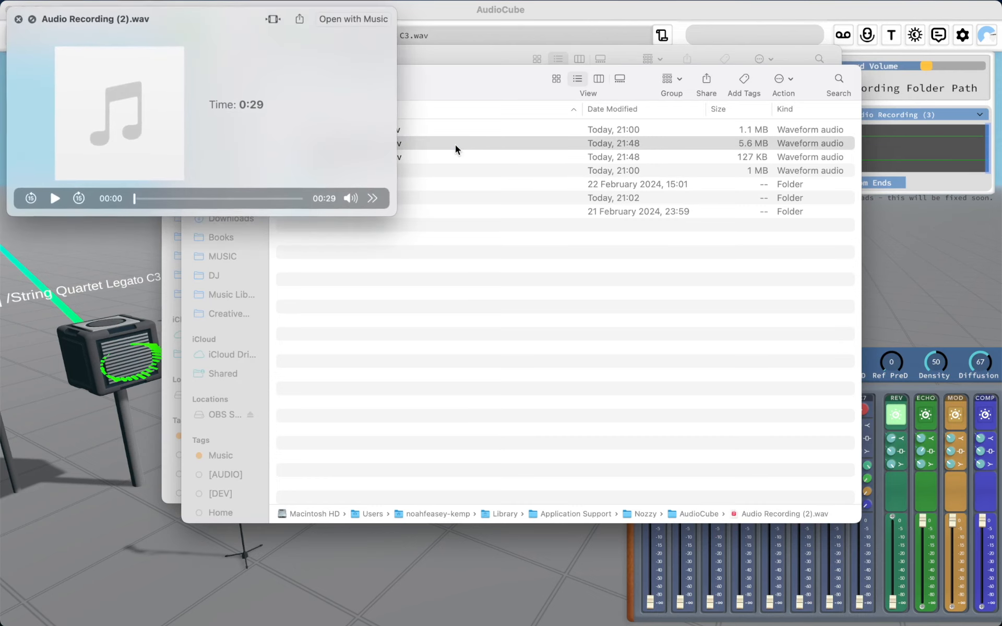
{"action": "left_click_drag", "start_coordinate": [198, 198], "coordinate": [259, 197]}
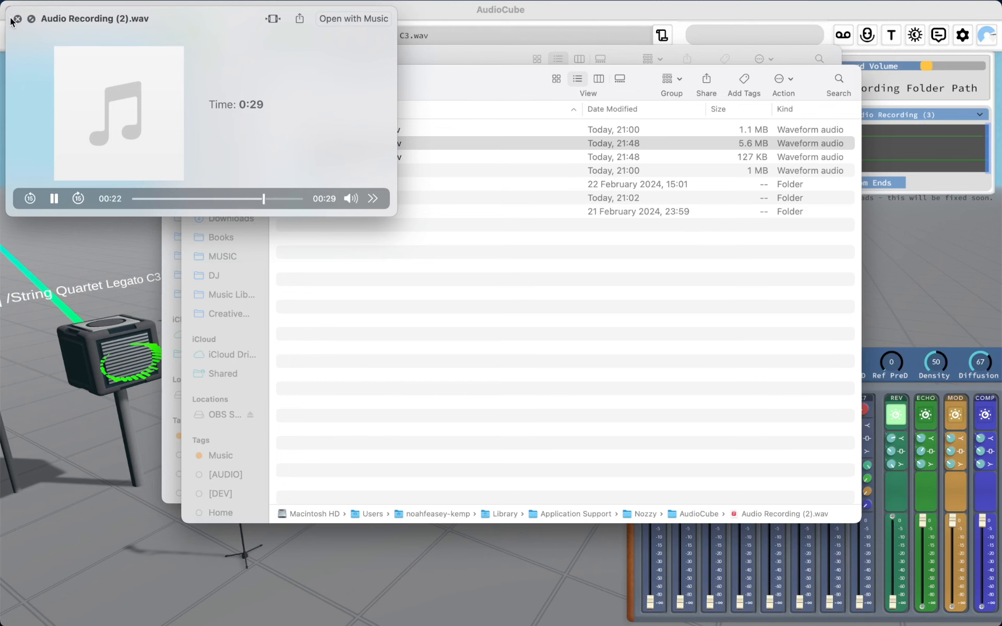
{"action": "left_click", "coordinate": [18, 20]}
{"action": "left_click", "coordinate": [198, 81]}
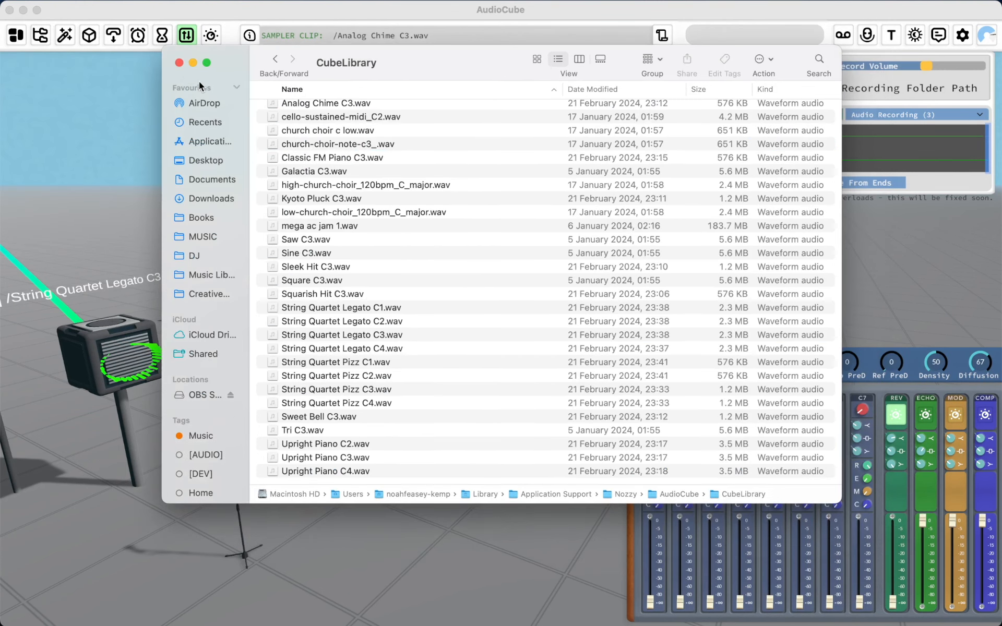
{"action": "left_click", "coordinate": [179, 63]}
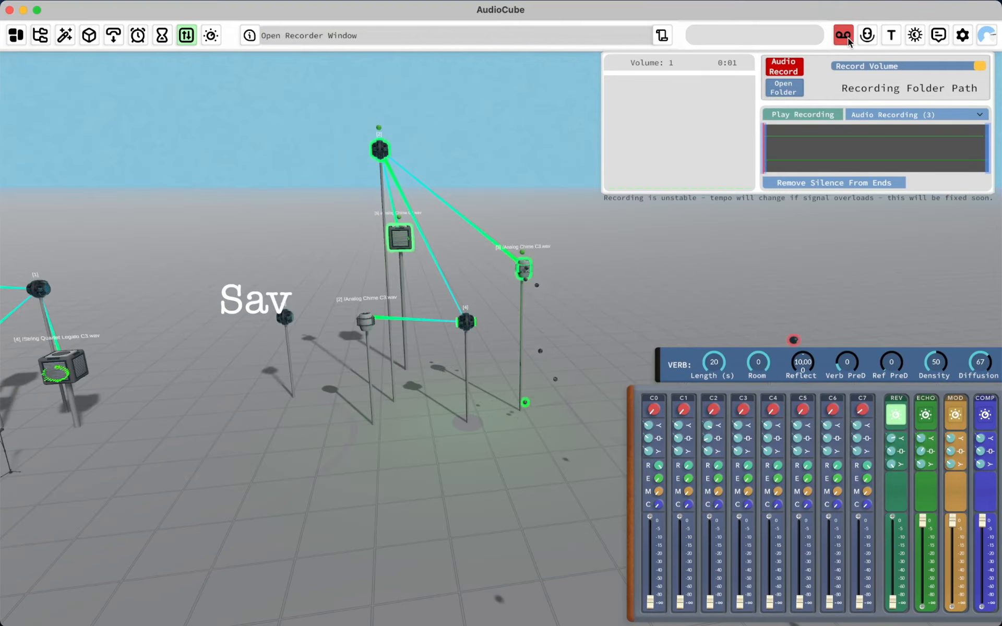
Step: Close the audio recorder and save the project under the name "my demo project"
{"action": "left_click", "coordinate": [843, 35]}
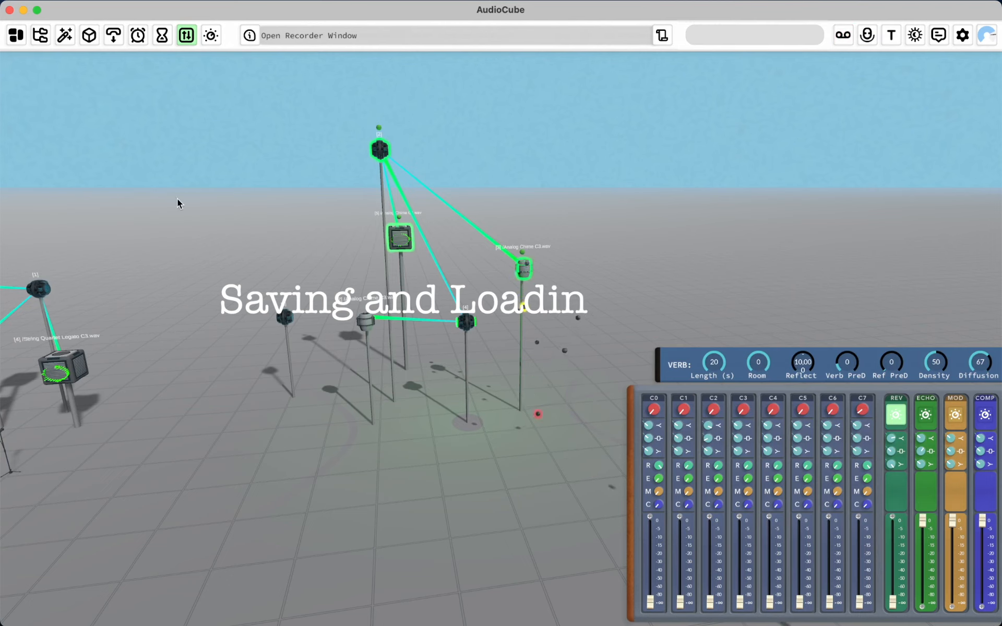
{"action": "left_click", "coordinate": [16, 35]}
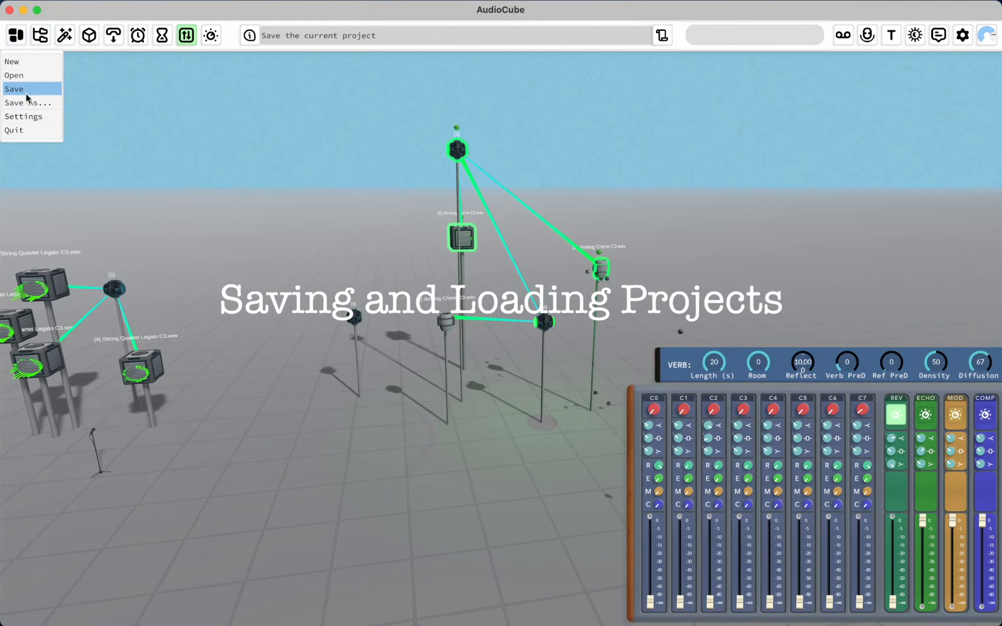
{"action": "left_click", "coordinate": [25, 103]}
{"action": "double_click", "coordinate": [413, 308]}
{"action": "type", "text": "my demo project"}
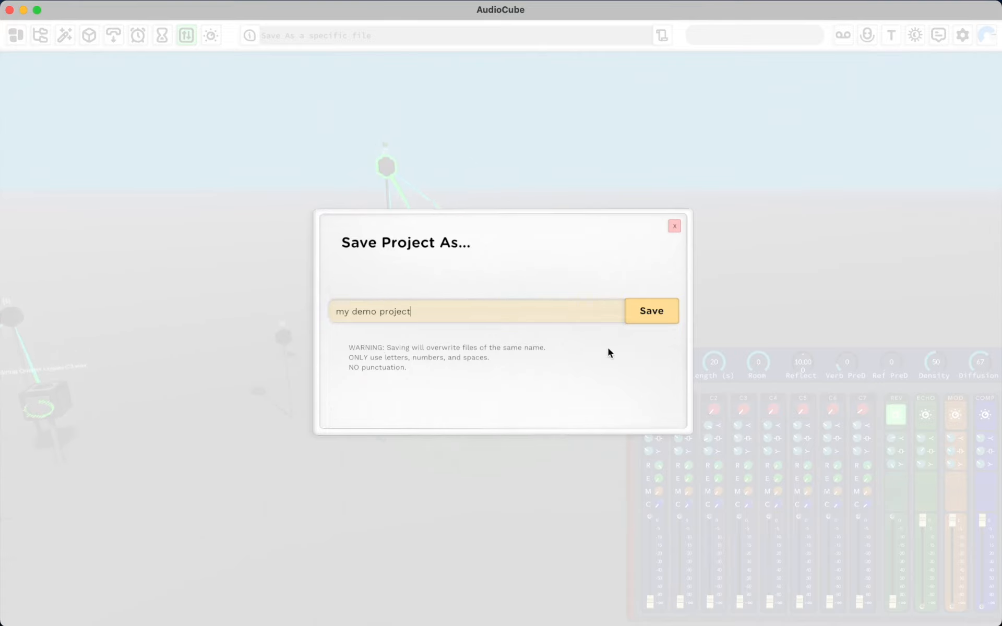
{"action": "left_click", "coordinate": [656, 301]}
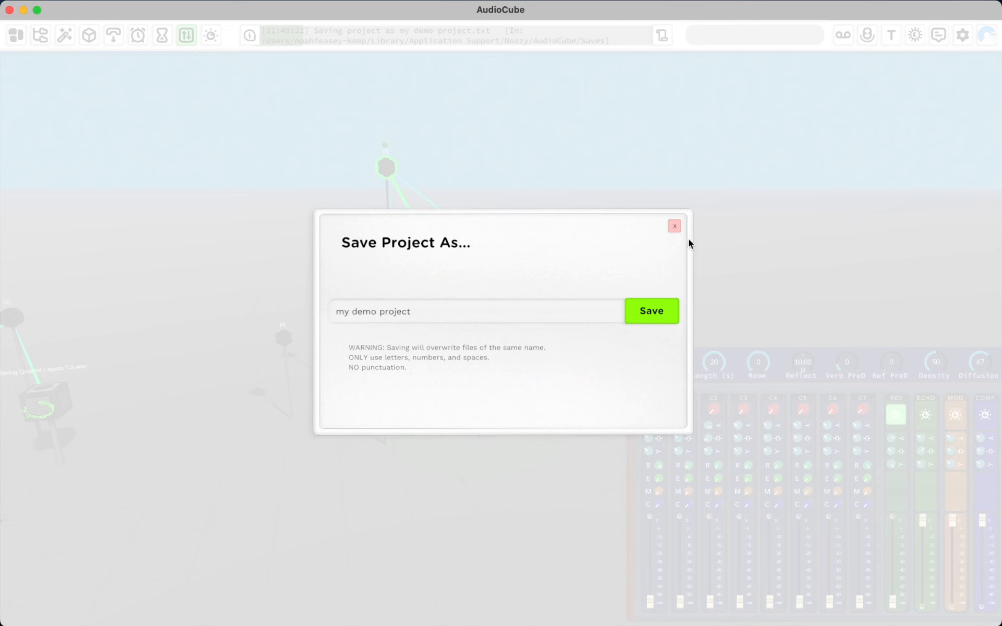
{"action": "left_click", "coordinate": [674, 226]}
Step: Create a new AudioCube project and dismiss the license notice
{"action": "key", "text": "a"}
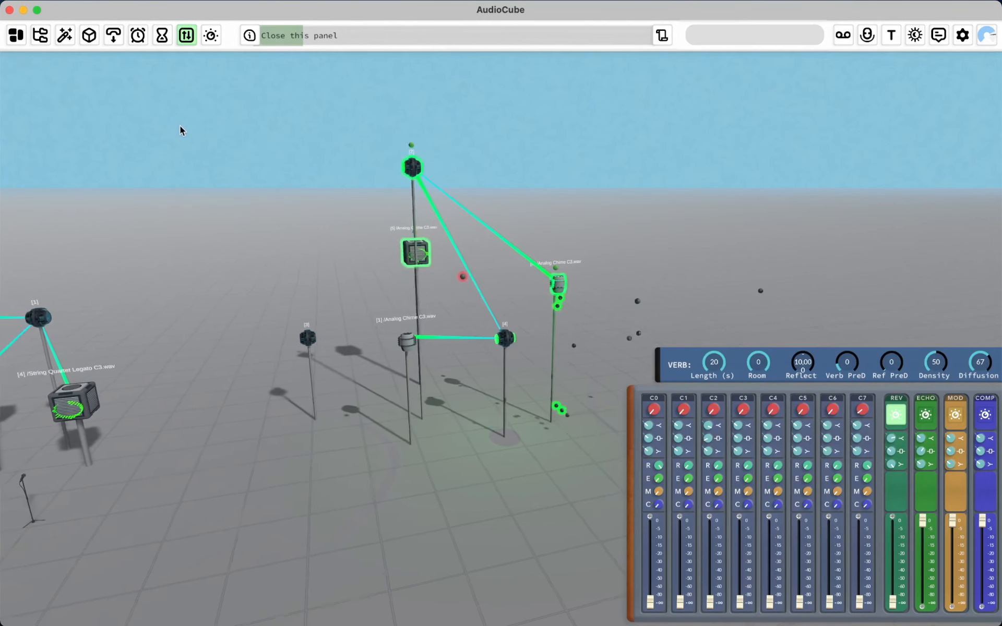
{"action": "left_click", "coordinate": [17, 34]}
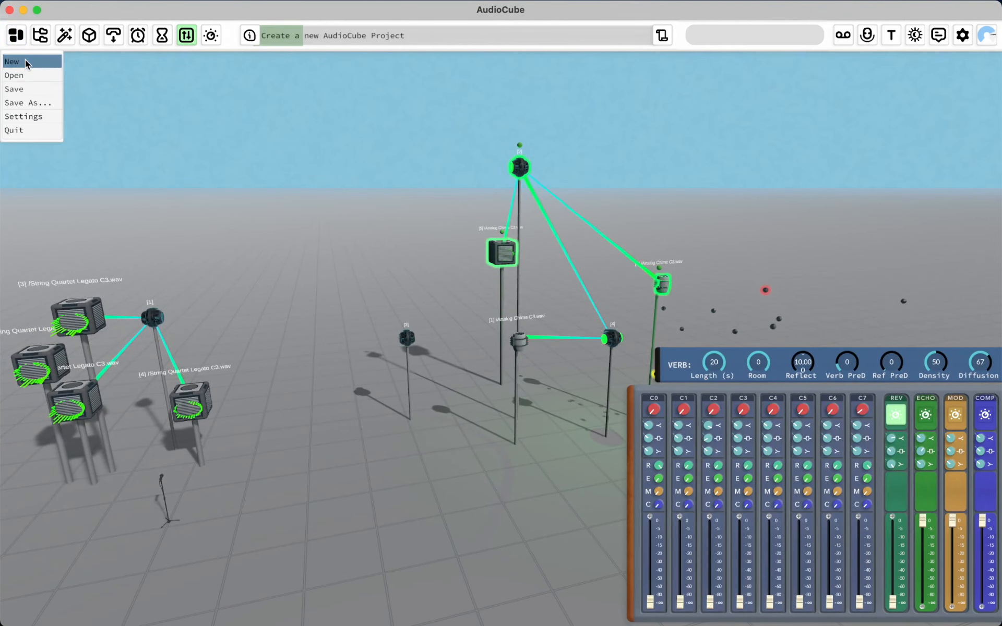
{"action": "left_click", "coordinate": [21, 60]}
{"action": "left_click", "coordinate": [491, 372]}
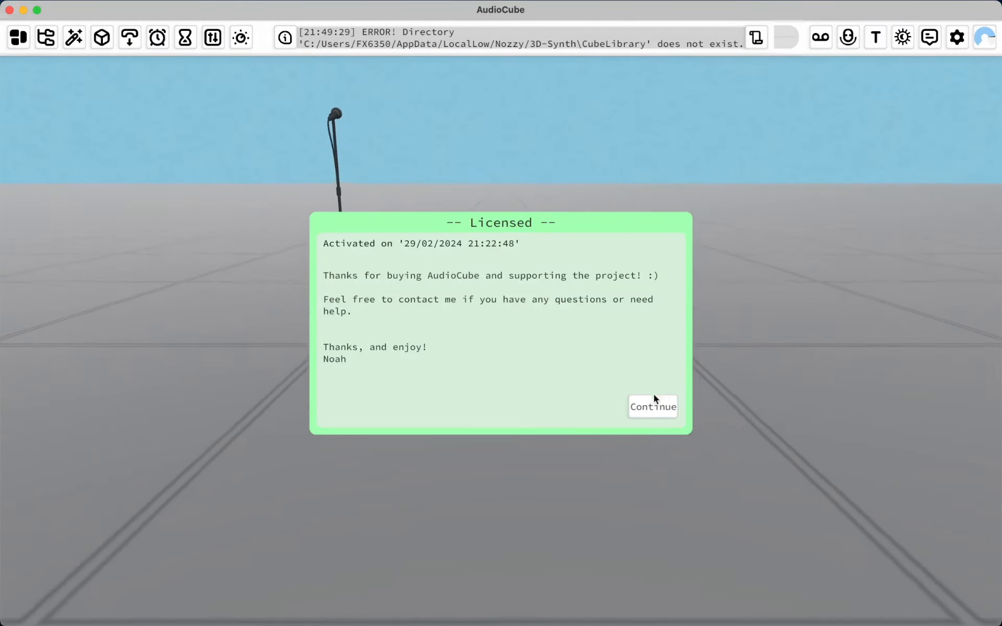
{"action": "left_click", "coordinate": [655, 405]}
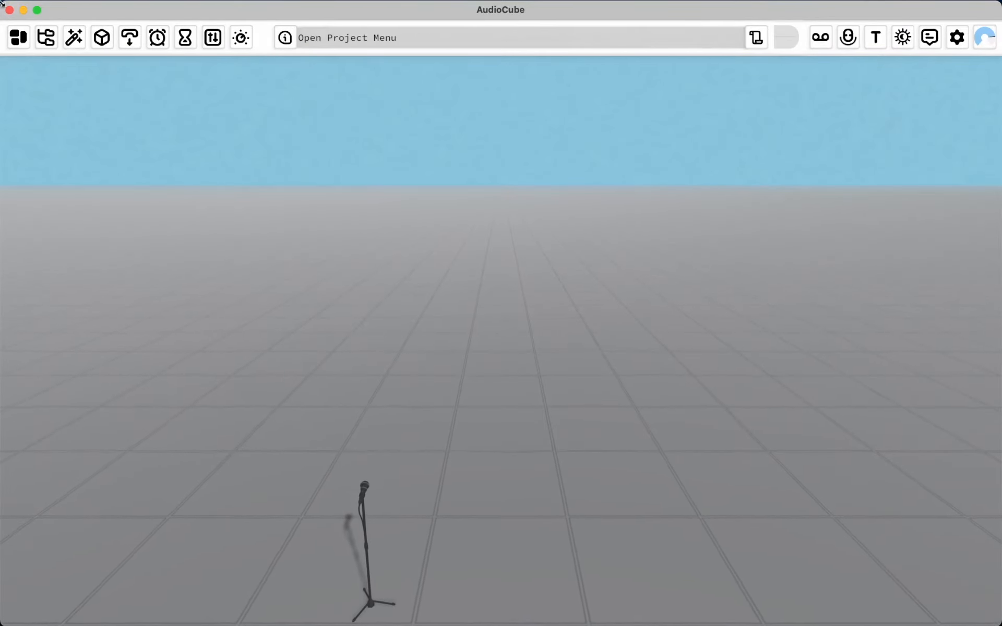
Step: Bring up the Open Project dialog and view the project files in the Saves folder
{"action": "left_click", "coordinate": [20, 42]}
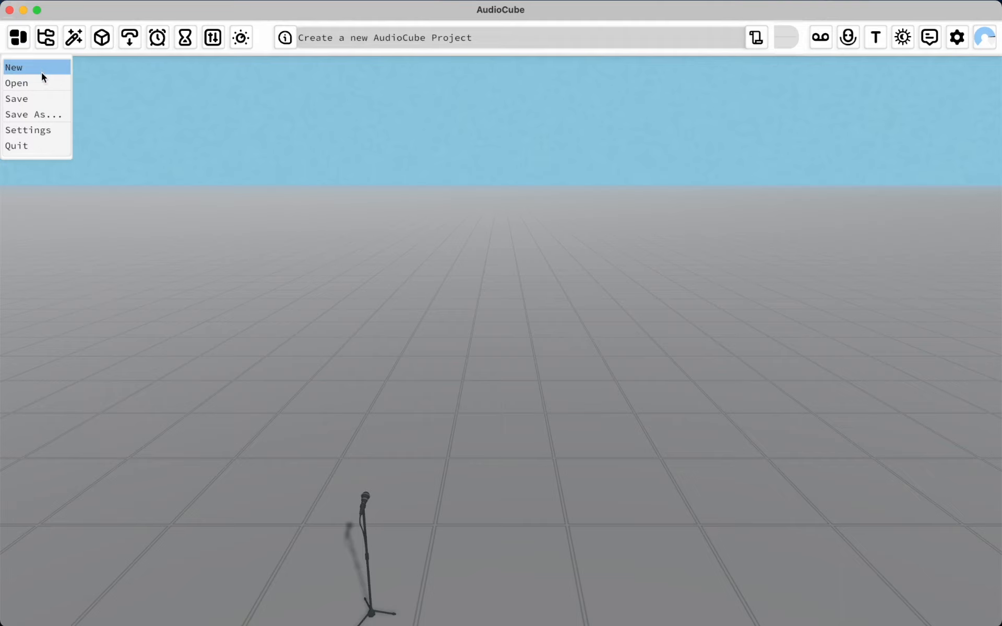
{"action": "left_click", "coordinate": [36, 83]}
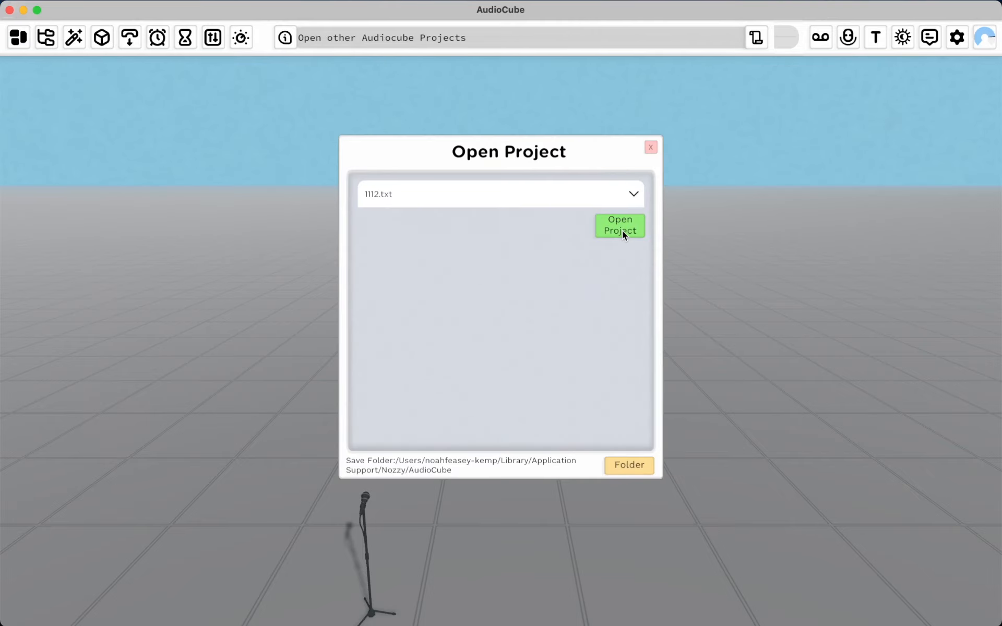
{"action": "left_click", "coordinate": [635, 465]}
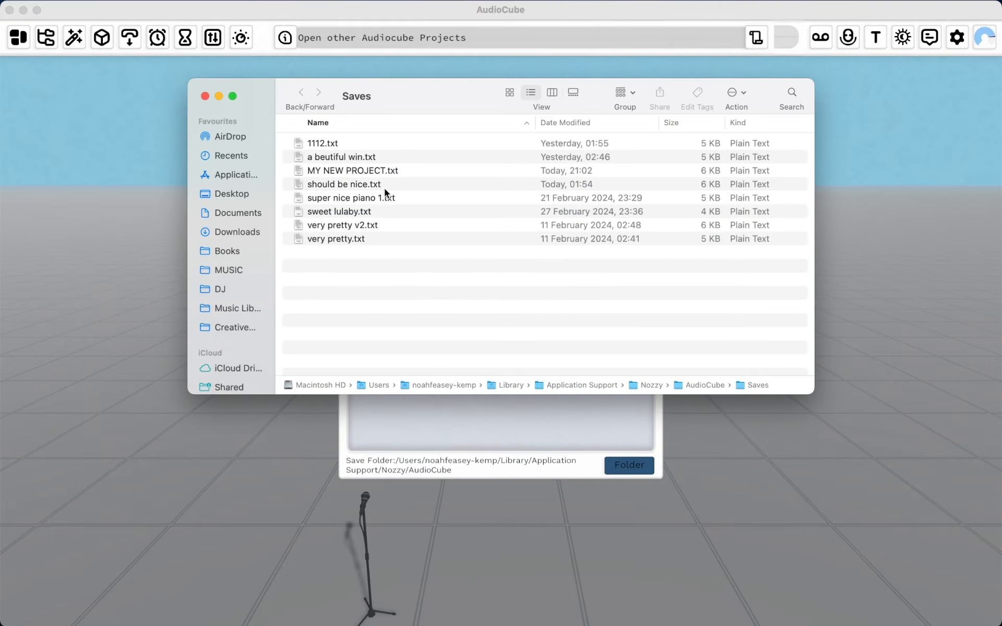
{"action": "left_click", "coordinate": [208, 96]}
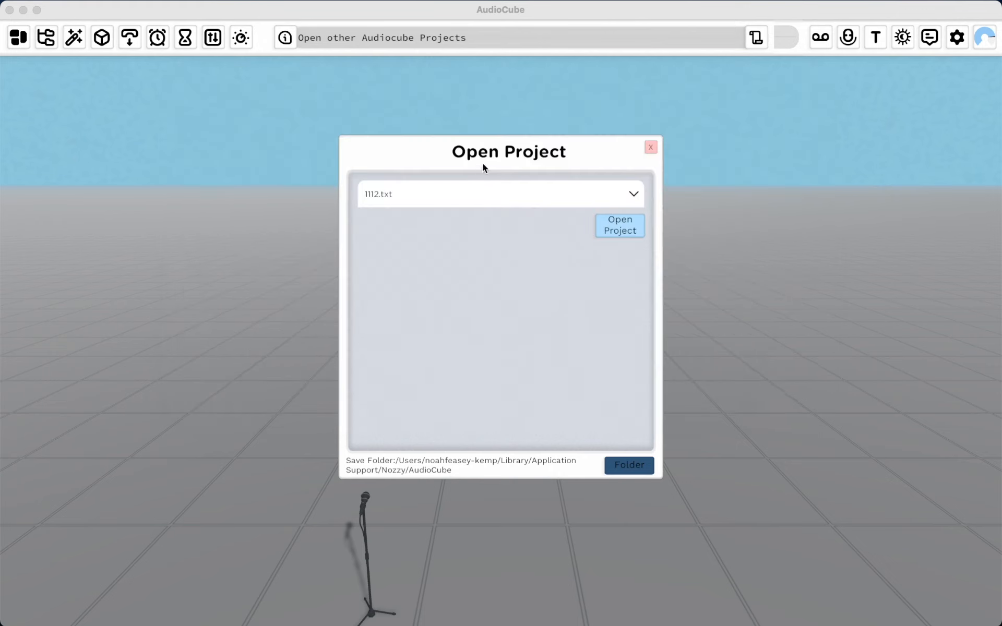
Step: Load the saved project "a beutiful win.txt" and dismiss its save info
{"action": "left_click", "coordinate": [480, 205]}
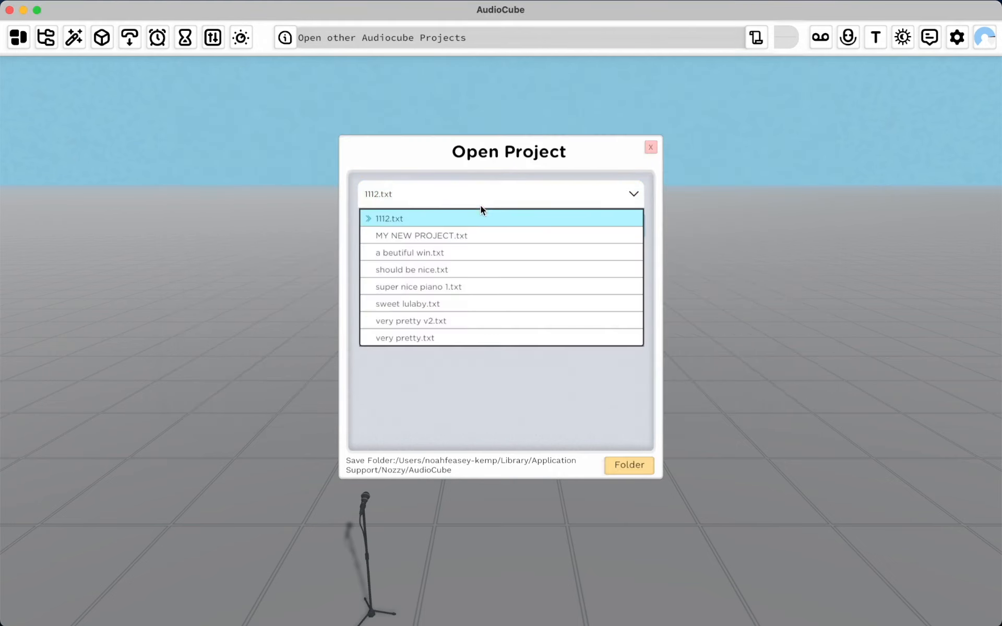
{"action": "left_click", "coordinate": [462, 251]}
{"action": "left_click", "coordinate": [616, 224]}
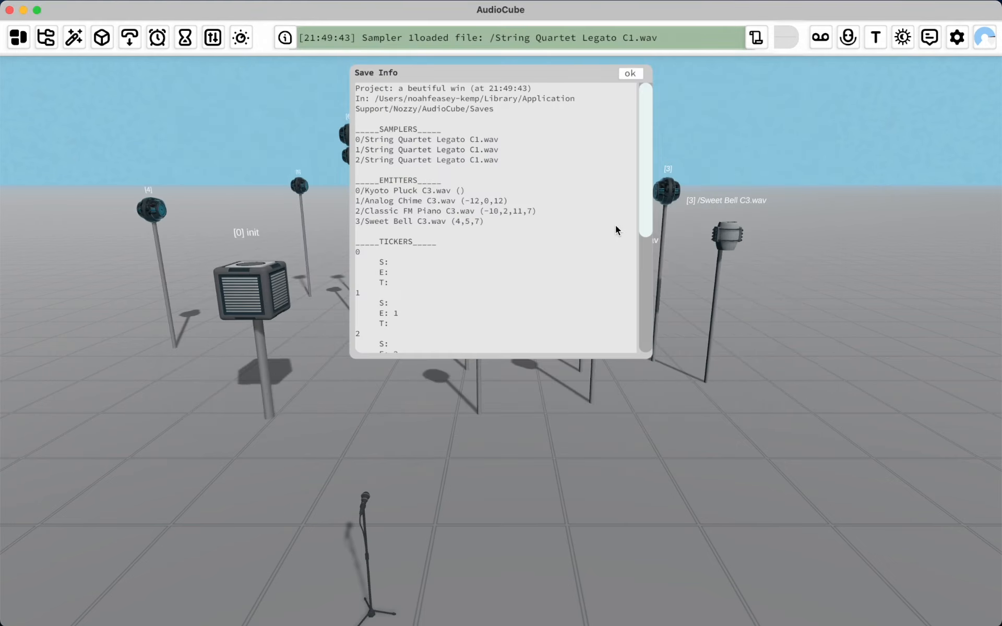
{"action": "left_click", "coordinate": [633, 73]}
Step: Start tickers 1, 2, 3, 5 and 7 to trigger the loaded project's emitters and samplers
{"action": "left_click", "coordinate": [466, 235]}
{"action": "left_click", "coordinate": [588, 208]}
{"action": "left_click", "coordinate": [667, 192]}
{"action": "left_click", "coordinate": [350, 156]}
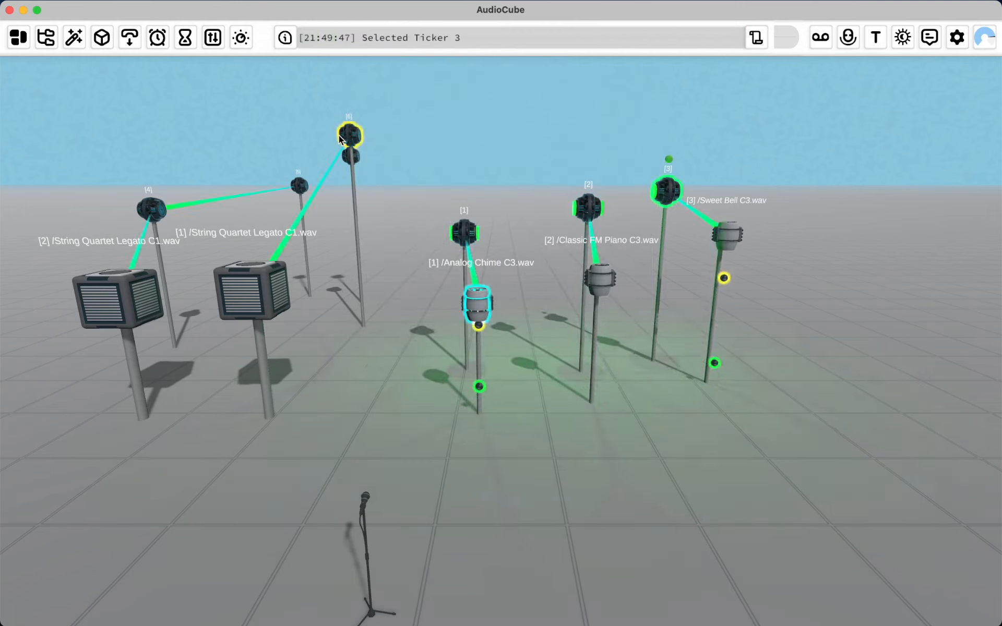
{"action": "left_click", "coordinate": [298, 186]}
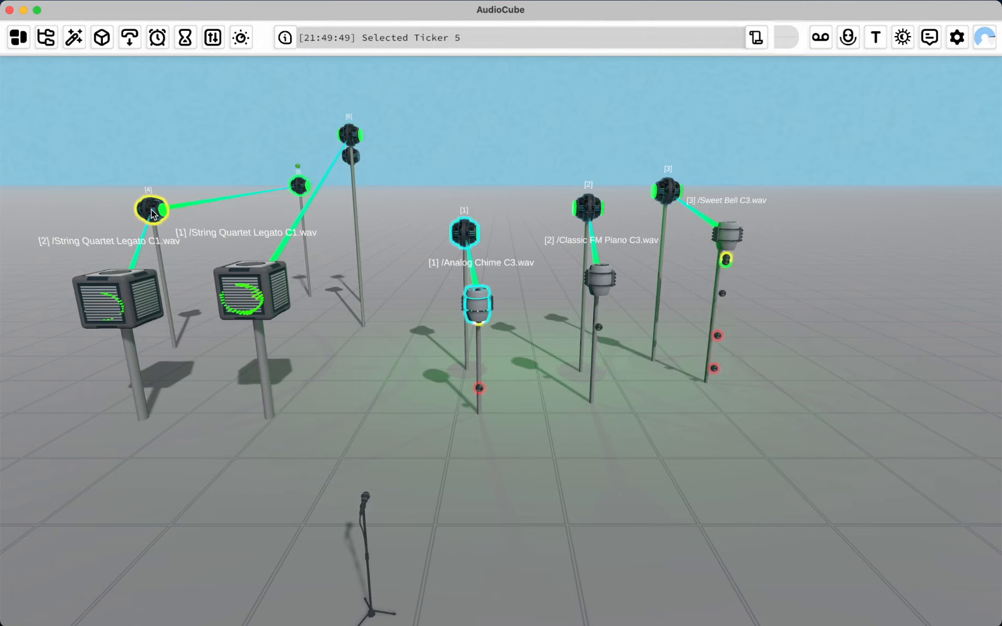
{"action": "left_click", "coordinate": [354, 155]}
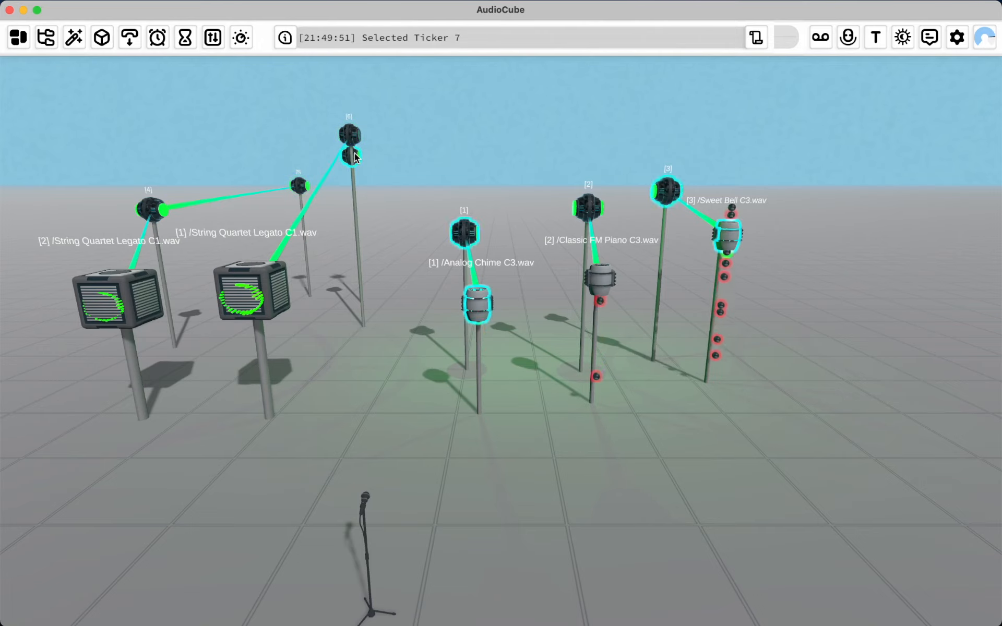
Step: Fly the viewpoint around the loaded project's running tickers, samplers and emitters
{"action": "key", "text": "a"}
{"action": "key", "text": "s"}
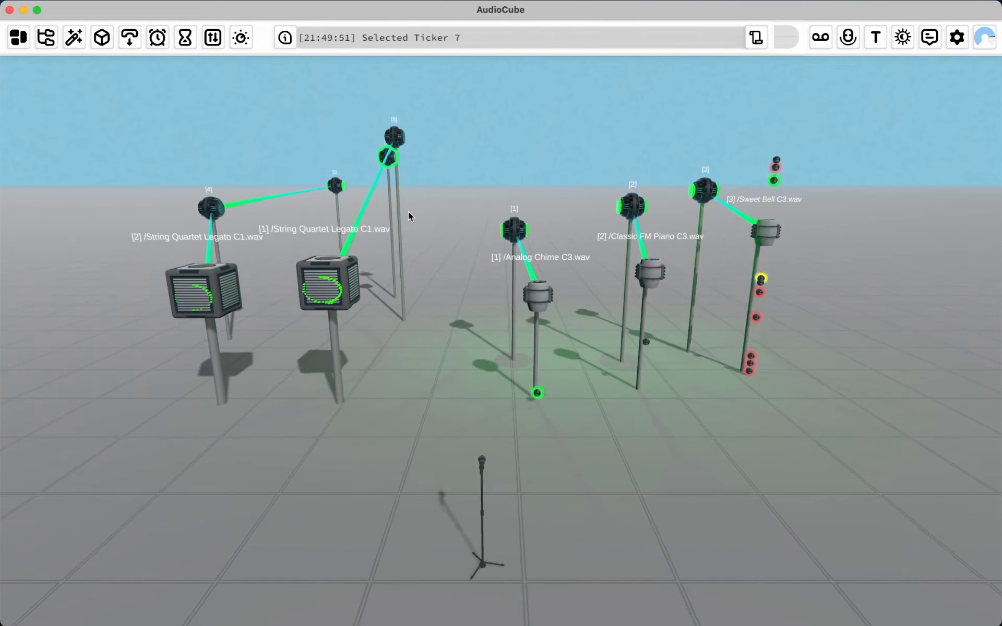
{"action": "key", "text": "a"}
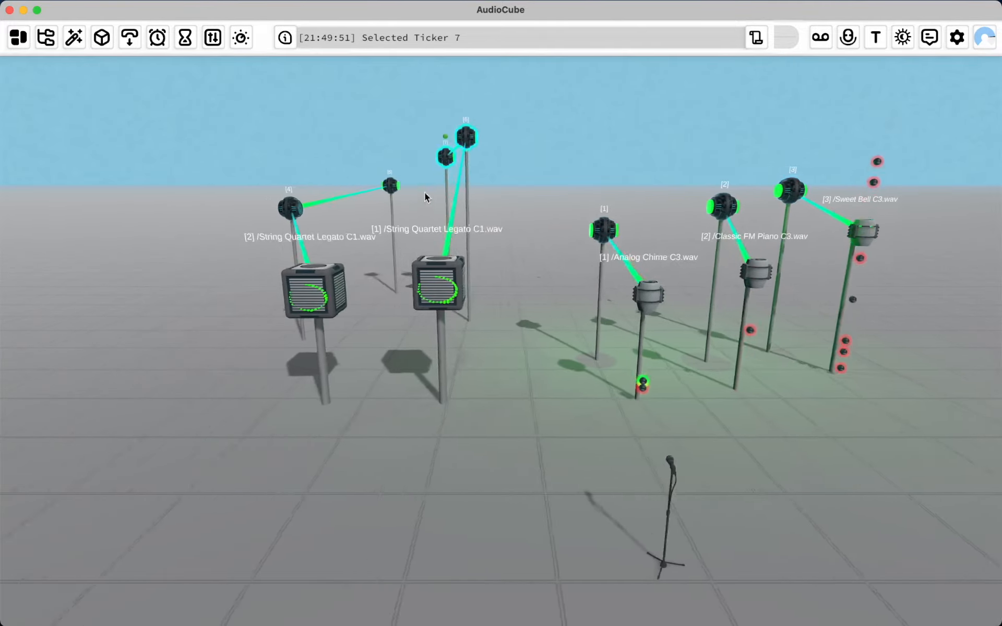
{"action": "key", "text": "w"}
{"action": "key", "text": "a"}
{"action": "key", "text": "e"}
{"action": "key", "text": "w"}
{"action": "key", "text": "e"}
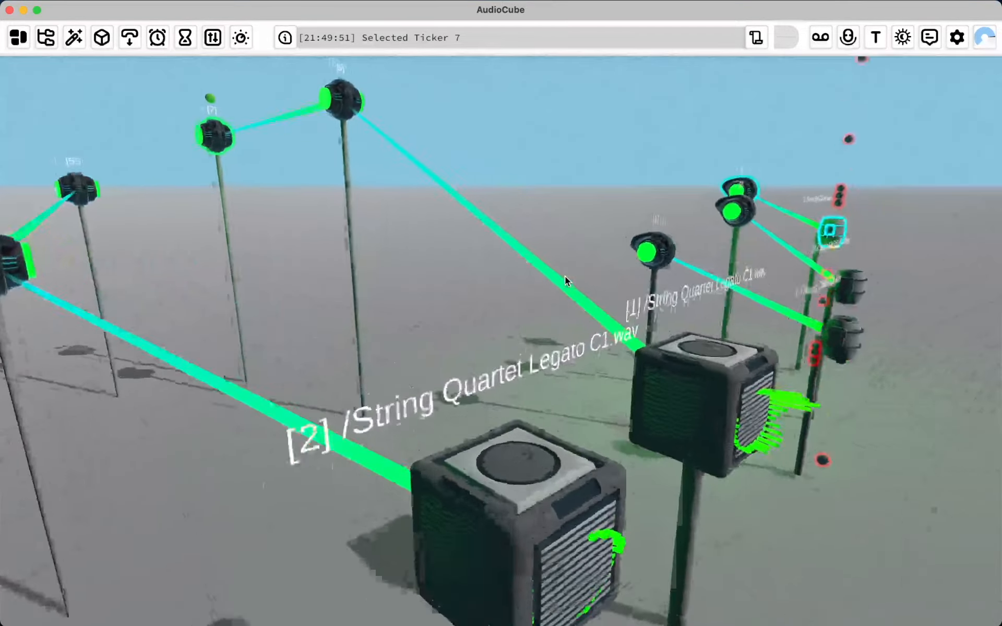
{"action": "key", "text": "s"}
{"action": "key", "text": "d"}
{"action": "key", "text": "d"}
{"action": "key", "text": "q"}
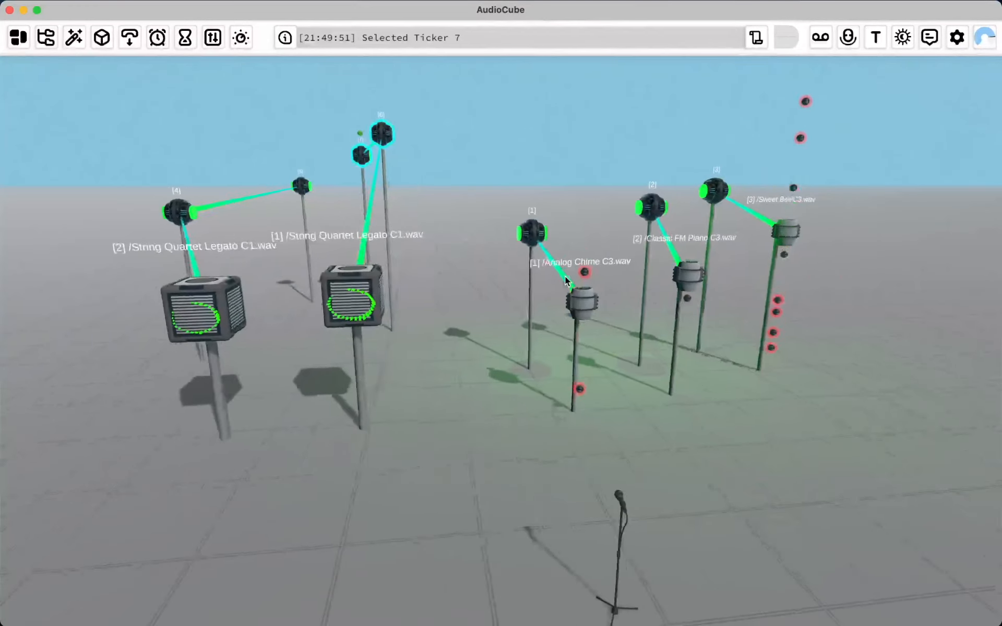
{"action": "key", "text": "q"}
{"action": "key", "text": "s"}
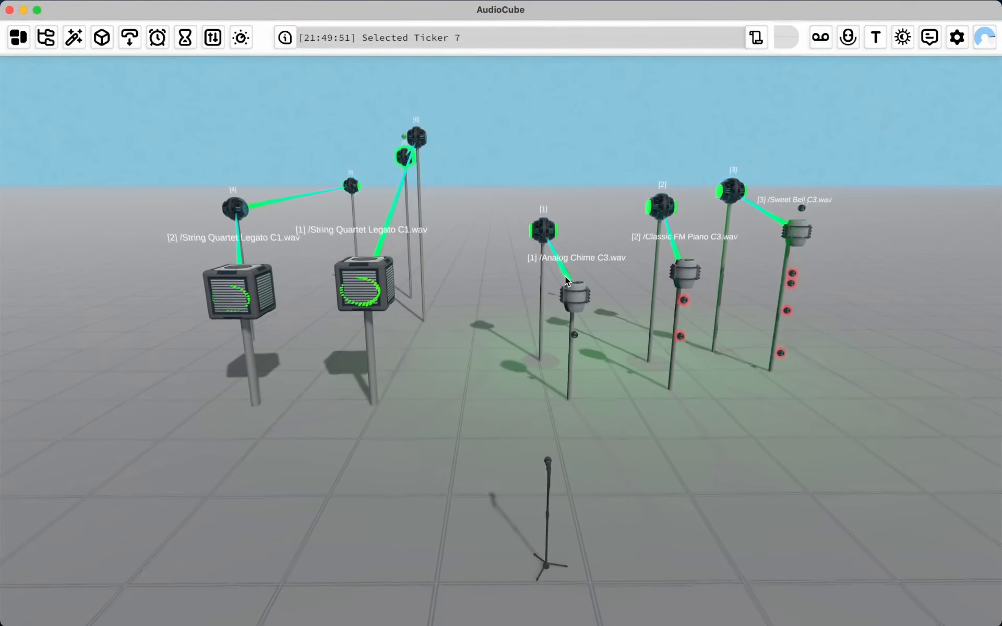
{"action": "key", "text": "r"}
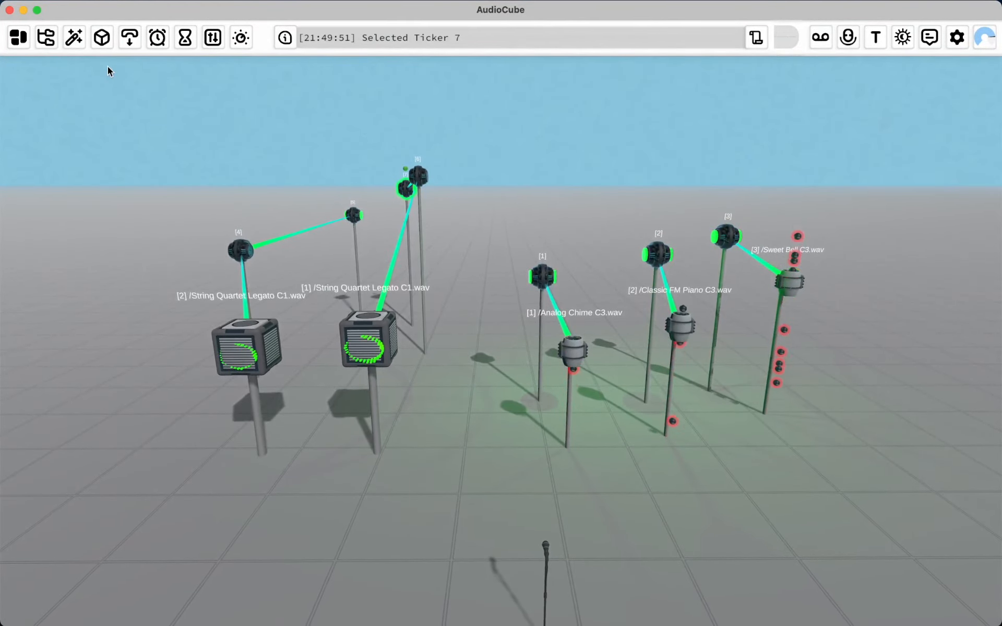
Step: Replace the loaded project with a new empty one
{"action": "left_click", "coordinate": [19, 37]}
{"action": "left_click", "coordinate": [15, 68]}
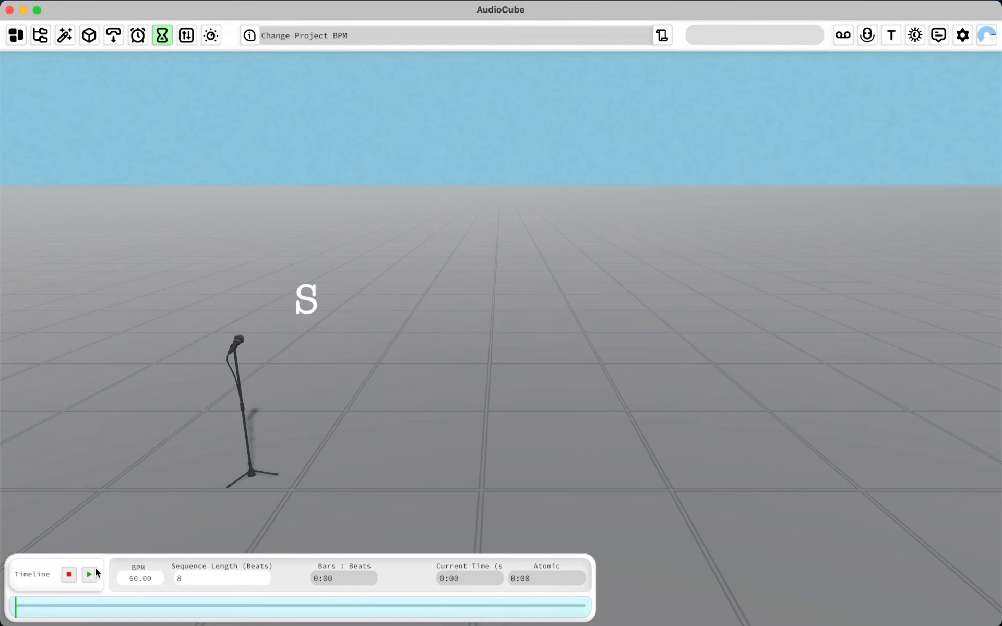
Step: Move the Timeline into the sky area above the horizon, and open the Audio Library
{"action": "left_click_drag", "start_coordinate": [37, 573], "coordinate": [229, 115]}
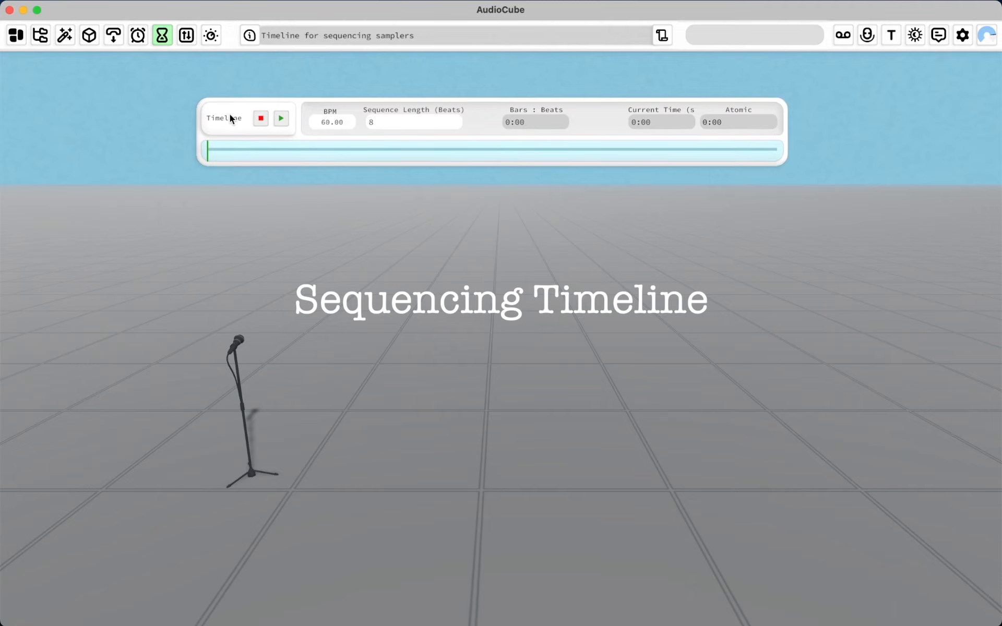
{"action": "left_click", "coordinate": [42, 44]}
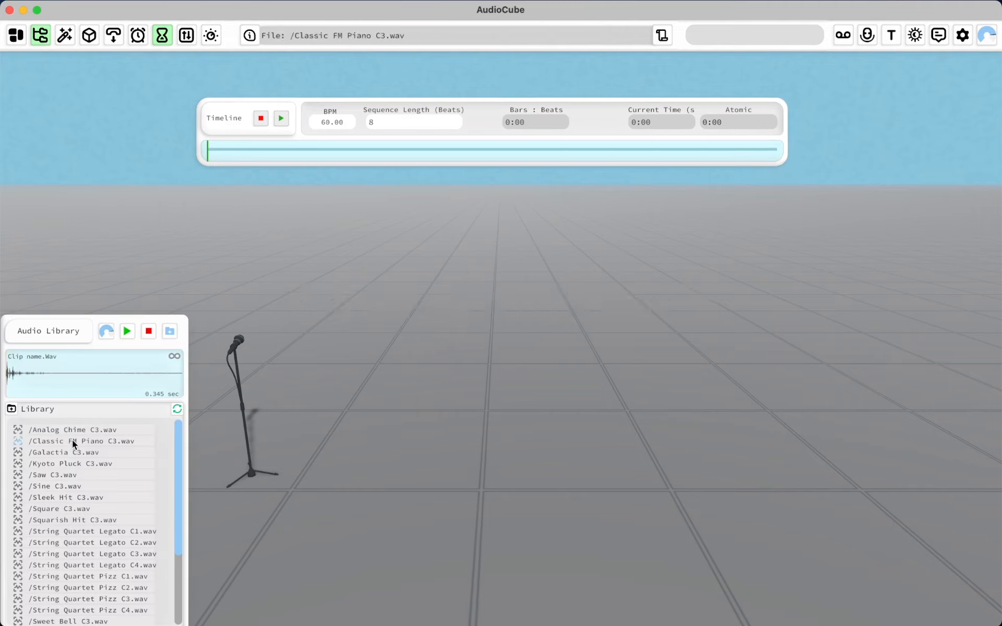
Step: Place three Analog Chime C3 samplers side by side in the empty scene
{"action": "left_click_drag", "start_coordinate": [66, 427], "coordinate": [779, 334]}
{"action": "left_click_drag", "start_coordinate": [481, 341], "coordinate": [364, 336]}
{"action": "left_click_drag", "start_coordinate": [649, 342], "coordinate": [609, 280]}
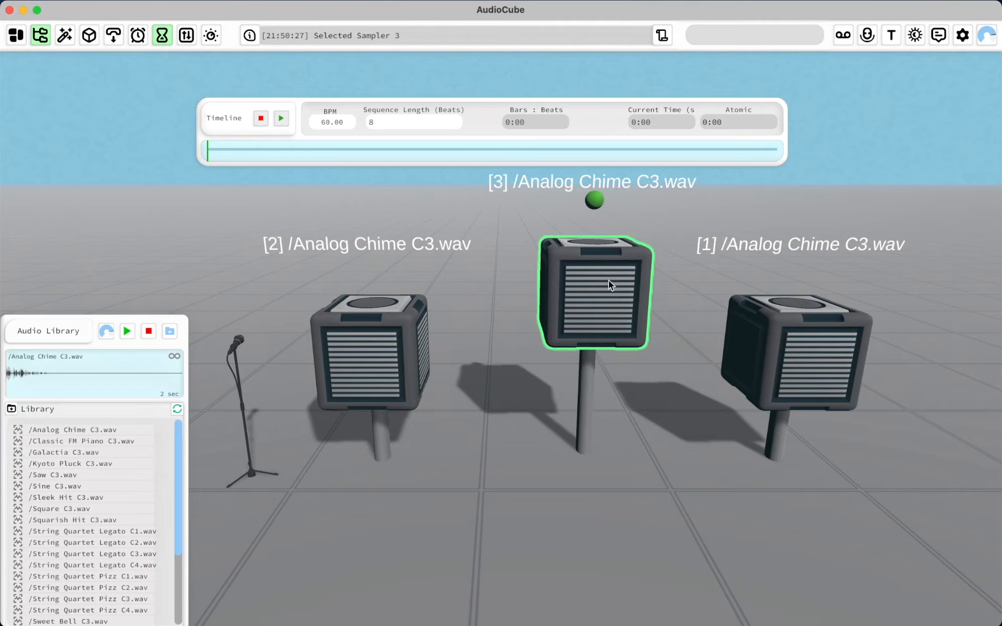
{"action": "left_click_drag", "start_coordinate": [793, 313], "coordinate": [789, 257]}
{"action": "key", "text": "d"}
{"action": "key", "text": "e"}
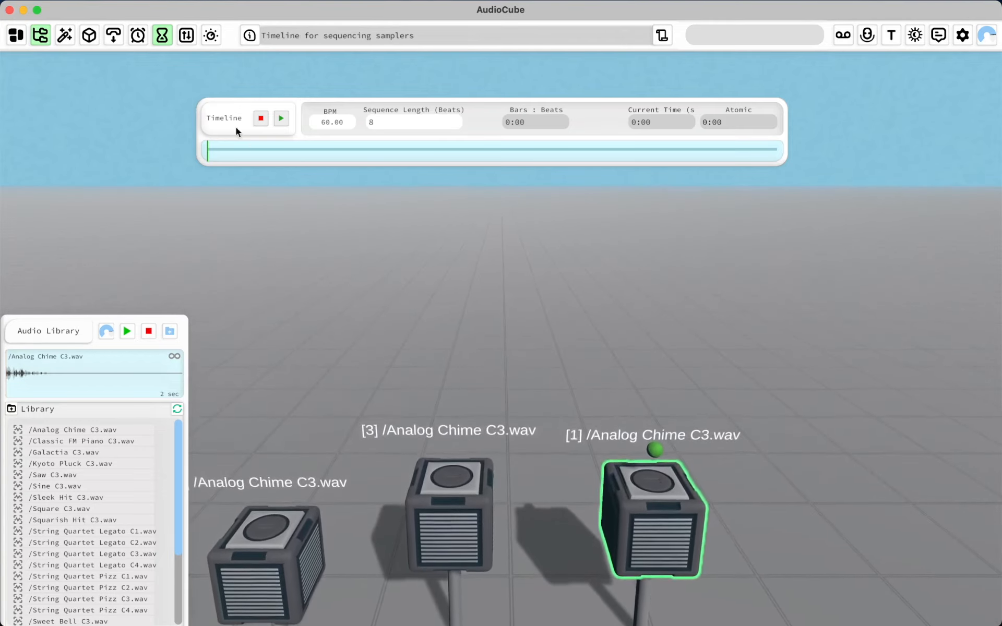
Step: Close the Audio Library and start timeline playback with the project tempo at 120 BPM
{"action": "key", "text": "Escape"}
{"action": "left_click", "coordinate": [163, 38]}
{"action": "key", "text": "s"}
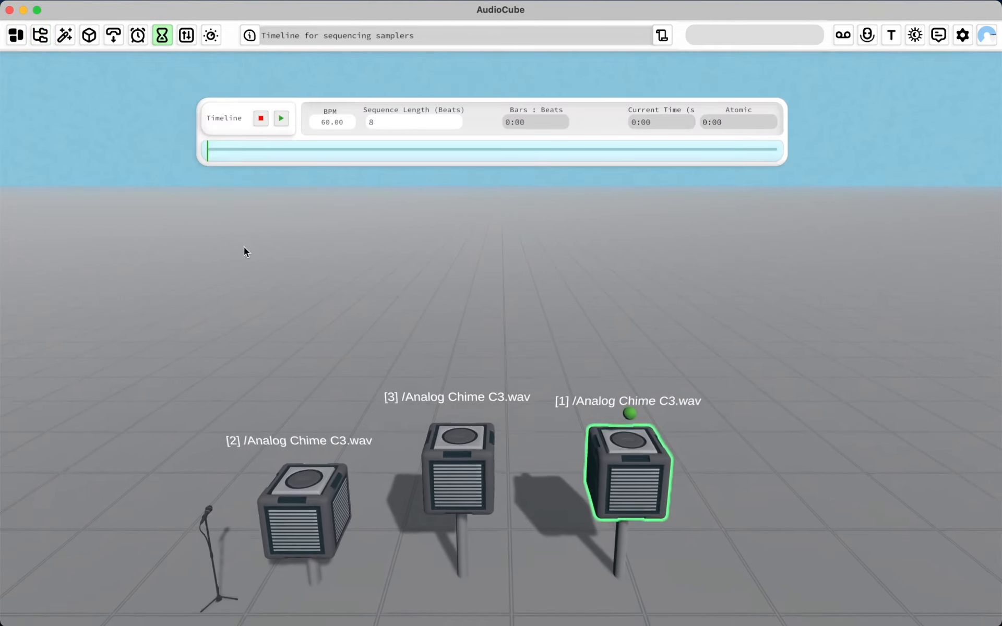
{"action": "key", "text": "q"}
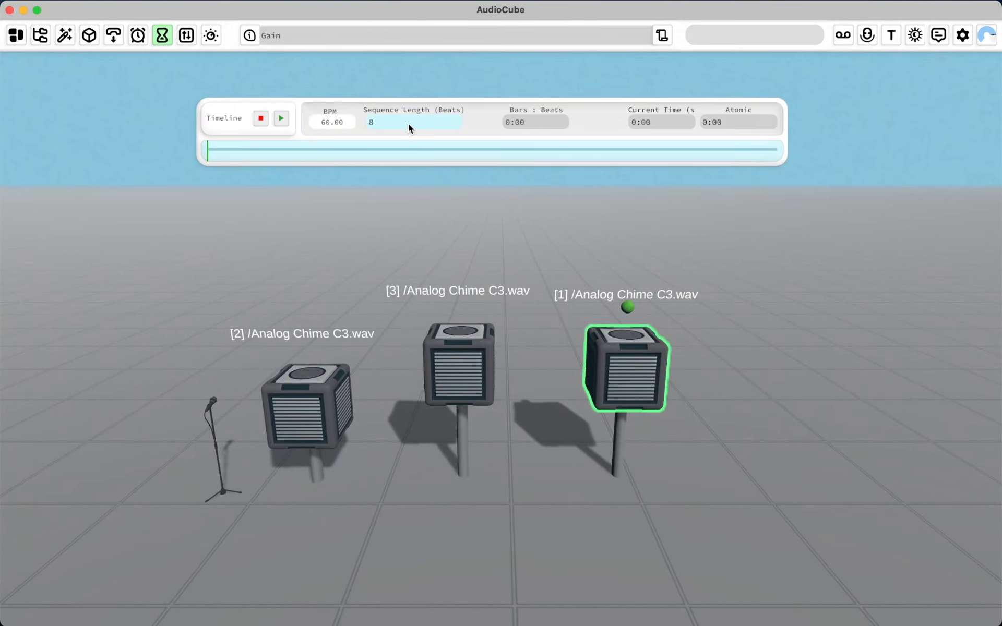
{"action": "left_click", "coordinate": [281, 119]}
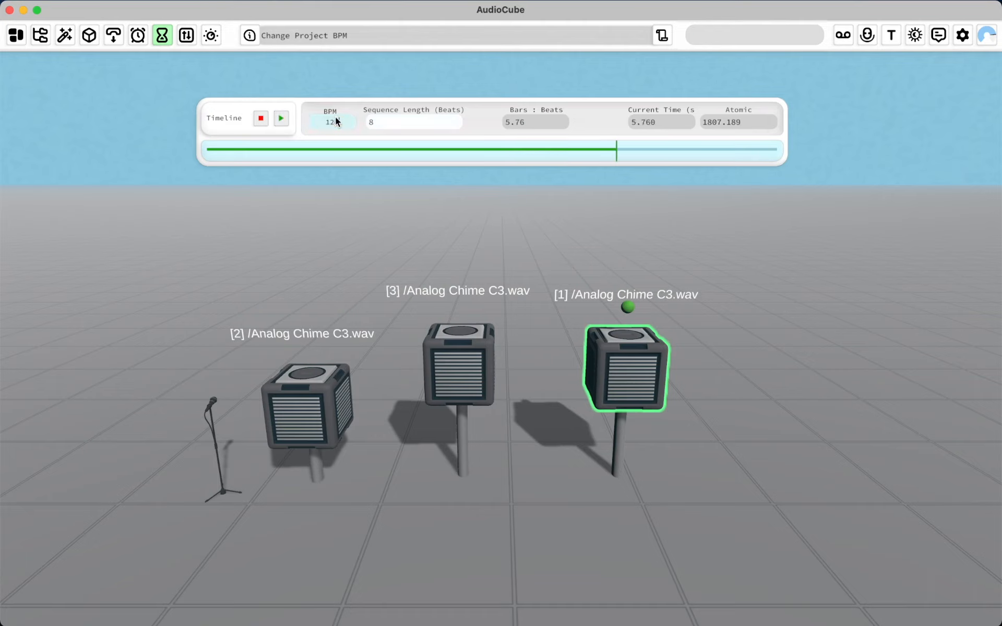
Step: Open sampler 2's parameters, shorten its clip range, and restore the full 2-second length
{"action": "left_click", "coordinate": [315, 405]}
{"action": "double_click", "coordinate": [317, 390]}
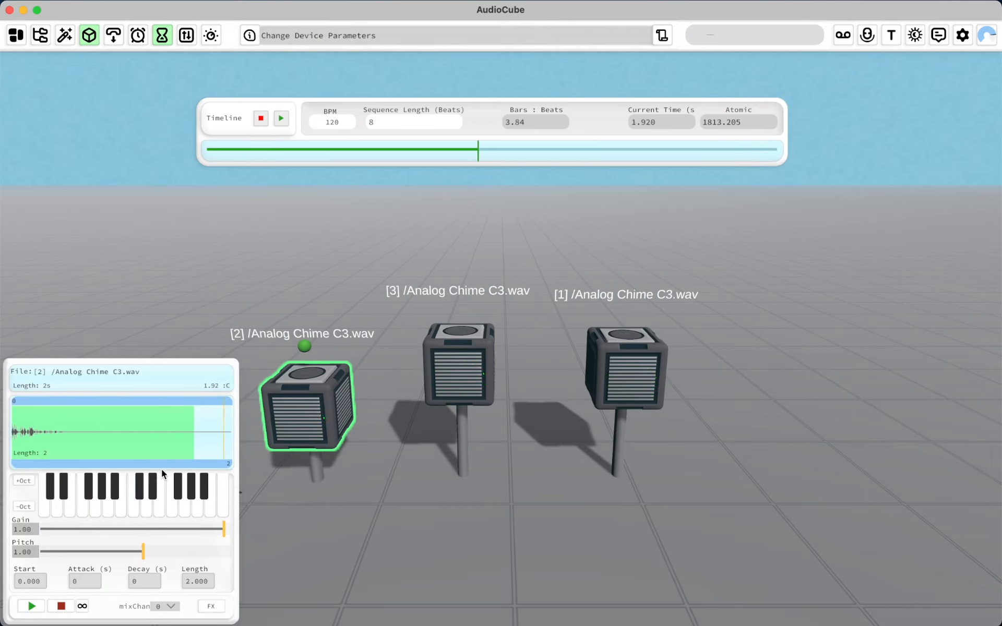
{"action": "left_click", "coordinate": [178, 453]}
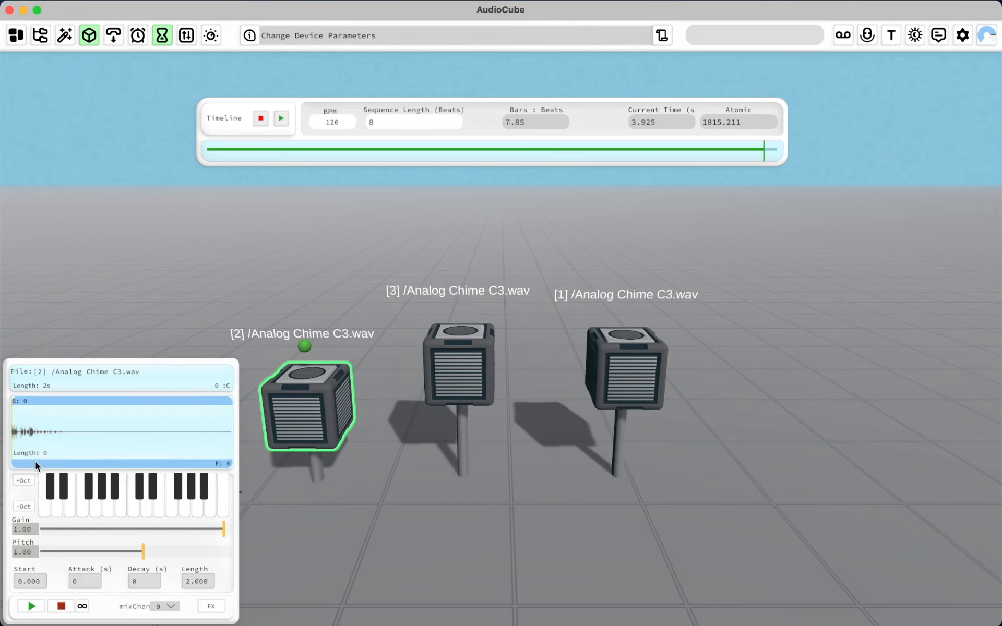
{"action": "left_click_drag", "start_coordinate": [36, 461], "coordinate": [475, 463]}
Step: Set the Start values to 0 for sampler 2, 1 for sampler 3, and 2 for sampler 1
{"action": "left_click", "coordinate": [444, 361]}
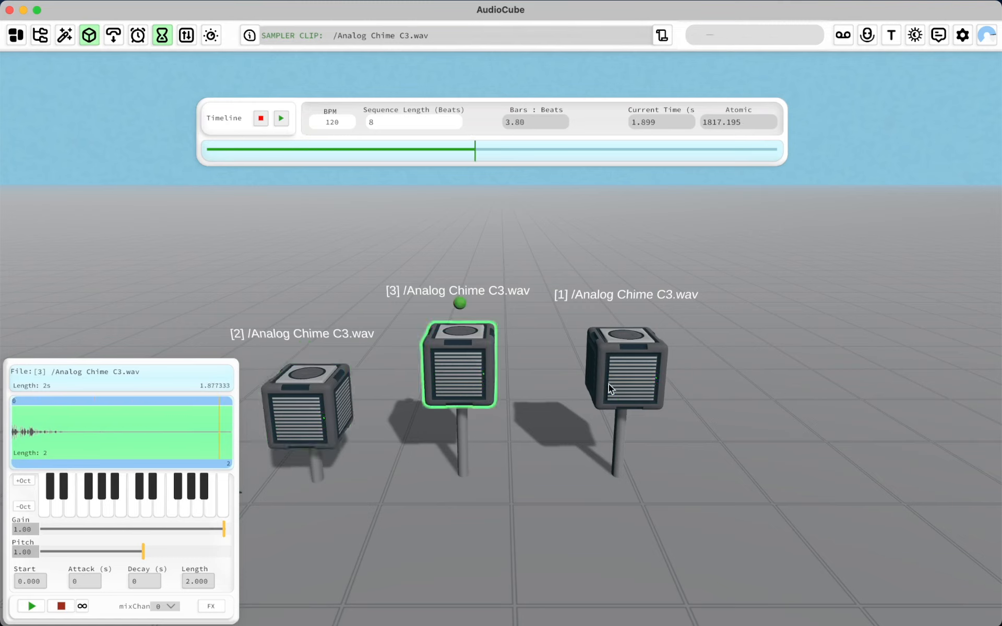
{"action": "left_click", "coordinate": [293, 414]}
{"action": "left_click", "coordinate": [30, 579]}
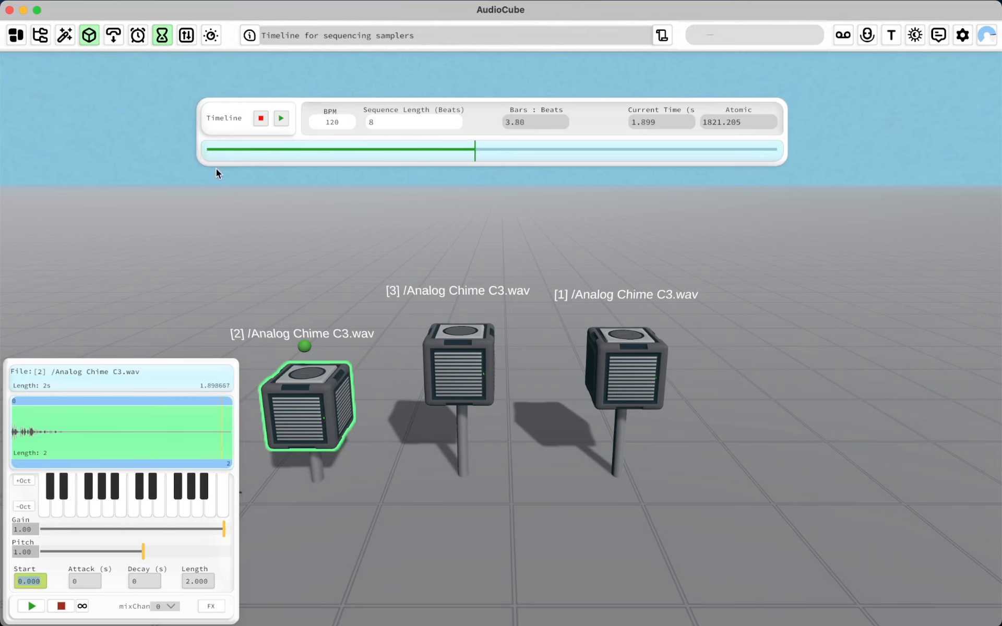
{"action": "left_click", "coordinate": [446, 361]}
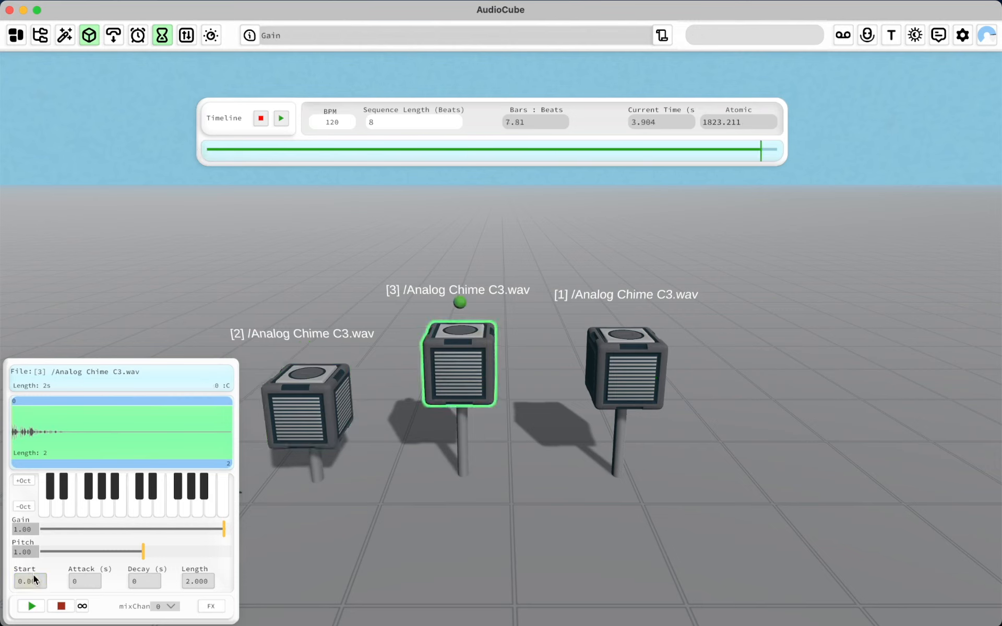
{"action": "left_click", "coordinate": [34, 576]}
{"action": "left_click", "coordinate": [627, 360]}
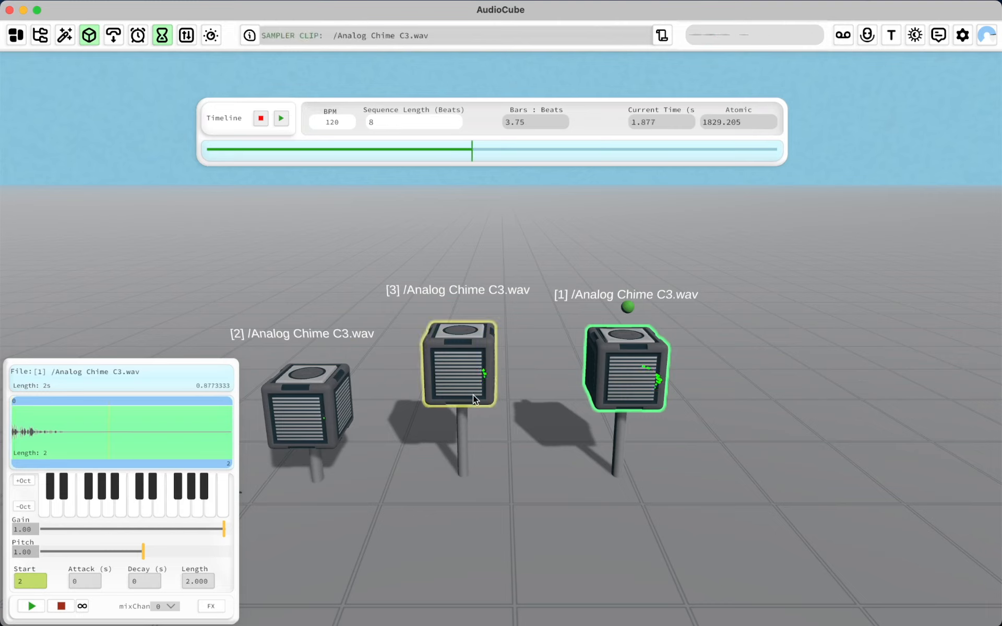
Step: Set the sequence length to 4 beats and duplicate sampler 1, giving the outermost, highest sampler a Start value of 3
{"action": "left_click", "coordinate": [399, 125]}
{"action": "type", "text": "4"}
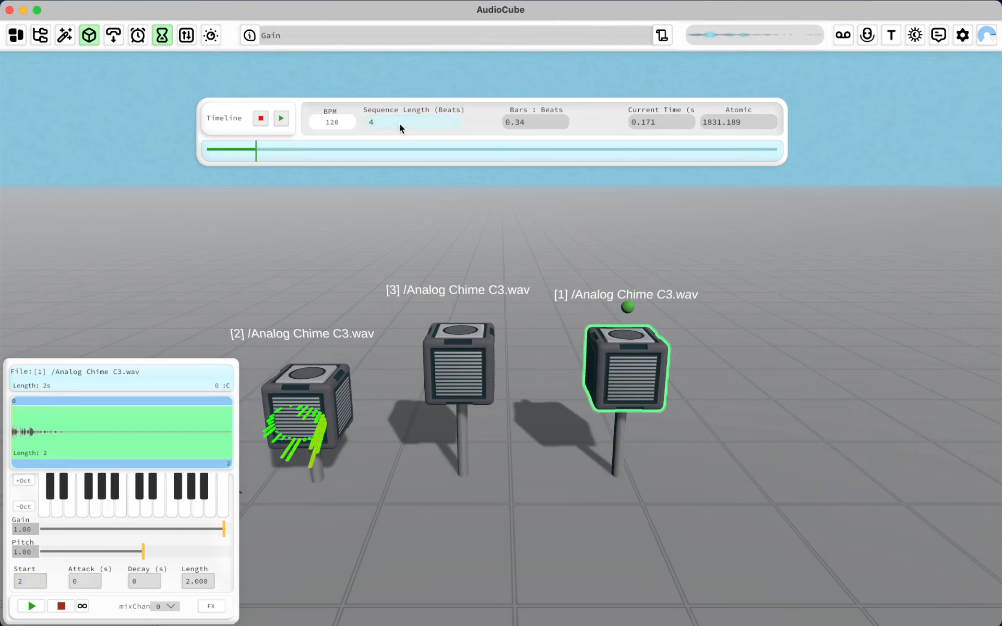
{"action": "left_click_drag", "start_coordinate": [619, 361], "coordinate": [753, 281], "text": "alt"}
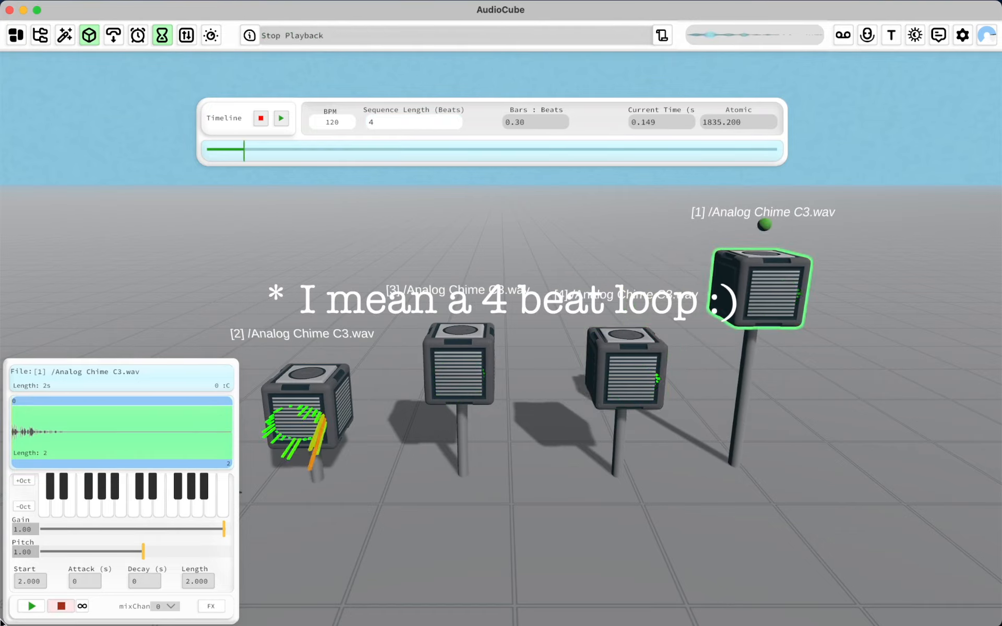
{"action": "left_click", "coordinate": [27, 582]}
{"action": "type", "text": "3"}
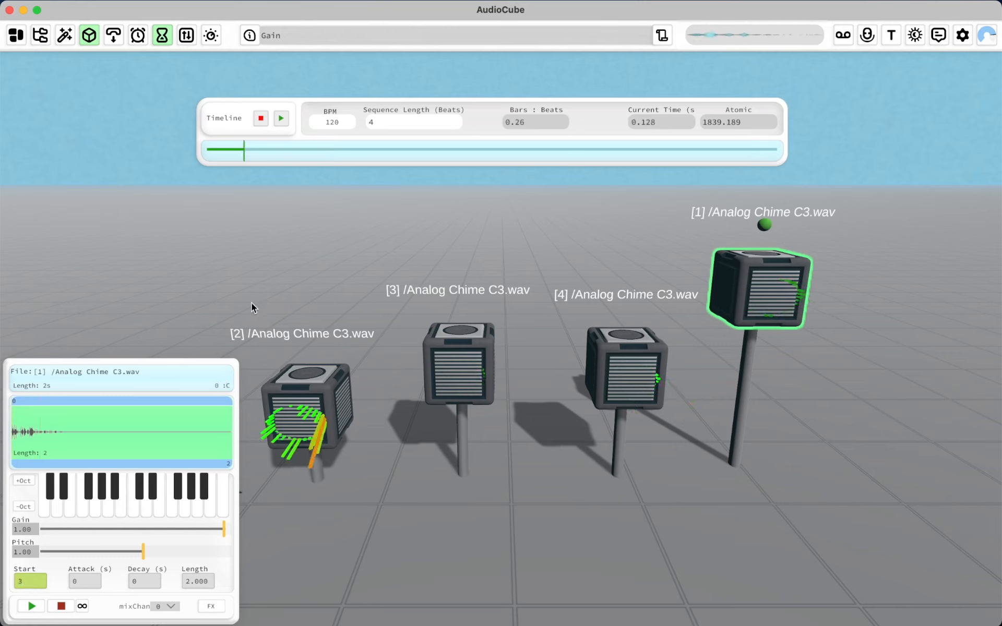
Step: Tune sampler 2 to the lowest key on its keyboard and sampler 3 to a higher key in the same octave
{"action": "left_click", "coordinate": [289, 425]}
{"action": "left_click", "coordinate": [17, 509]}
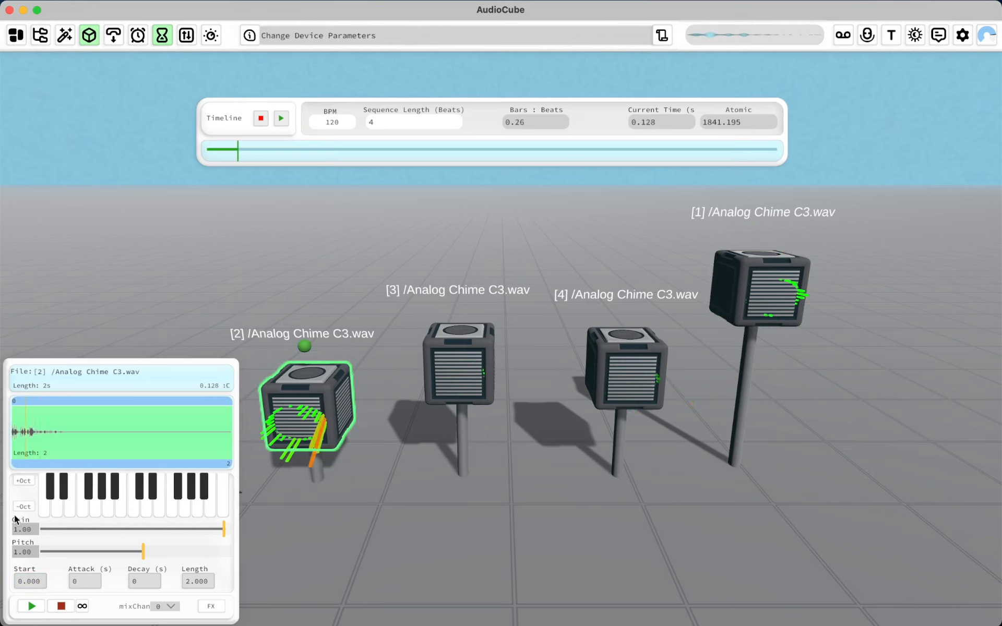
{"action": "left_click", "coordinate": [42, 511]}
{"action": "left_click", "coordinate": [441, 360]}
{"action": "left_click", "coordinate": [95, 509]}
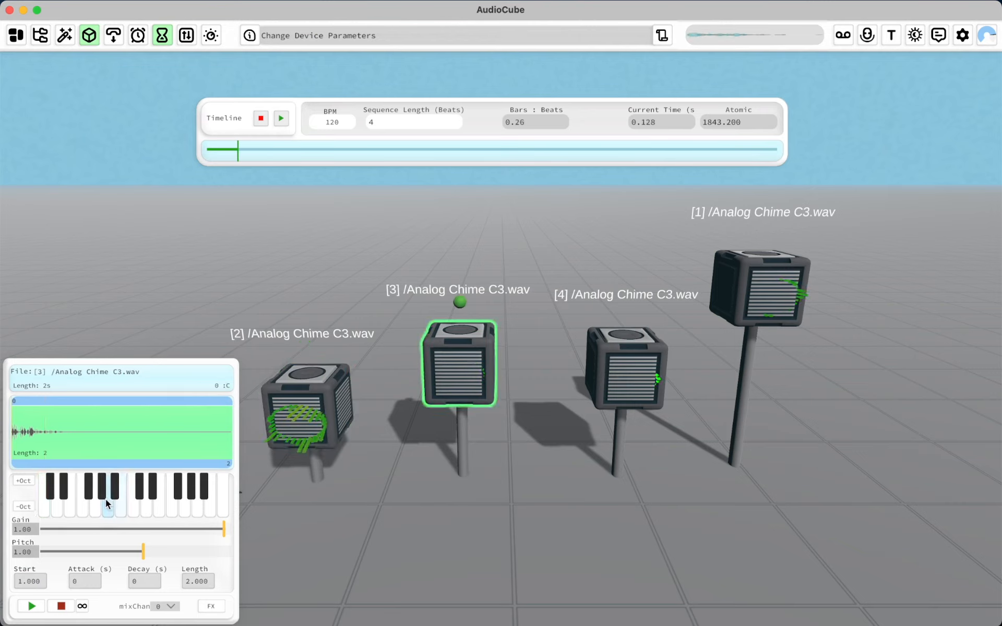
Step: Tune sampler 4 to D3 and sampler 1 to C4
{"action": "left_click", "coordinate": [617, 358]}
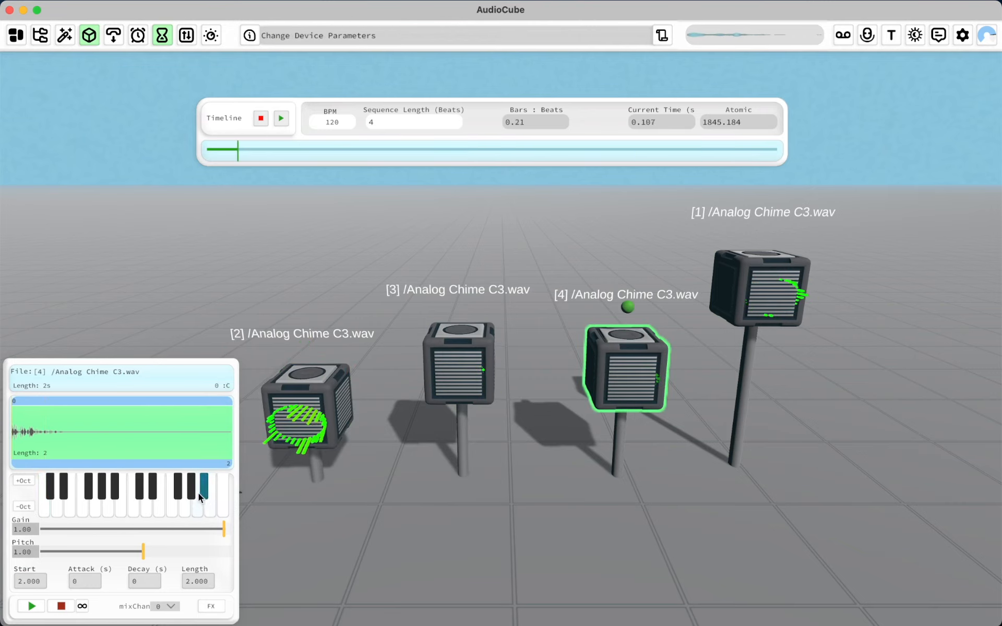
{"action": "left_click", "coordinate": [148, 509]}
{"action": "left_click", "coordinate": [793, 282]}
{"action": "left_click", "coordinate": [227, 500]}
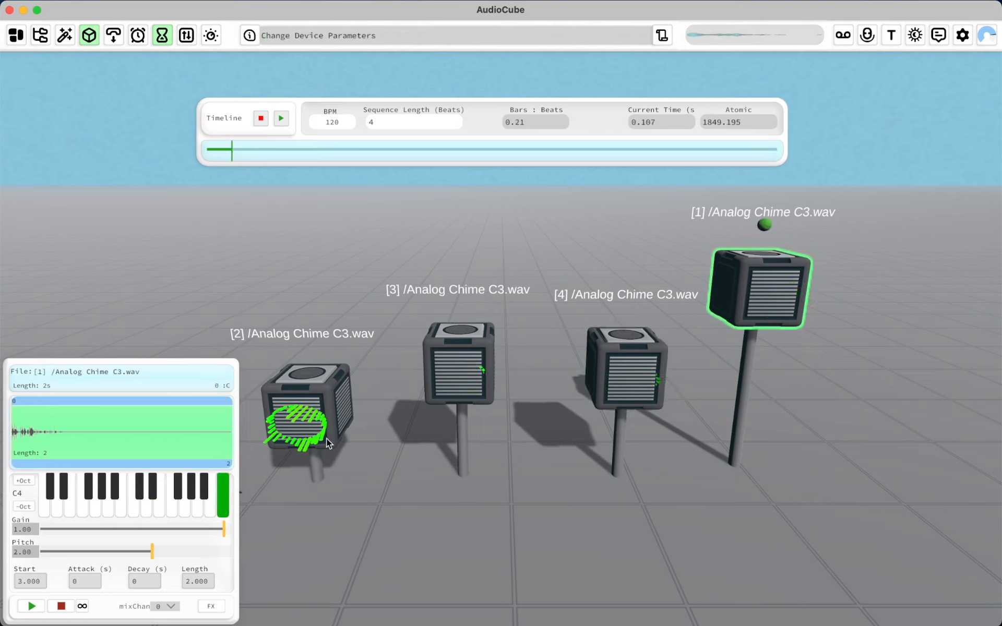
{"action": "left_click", "coordinate": [661, 377]}
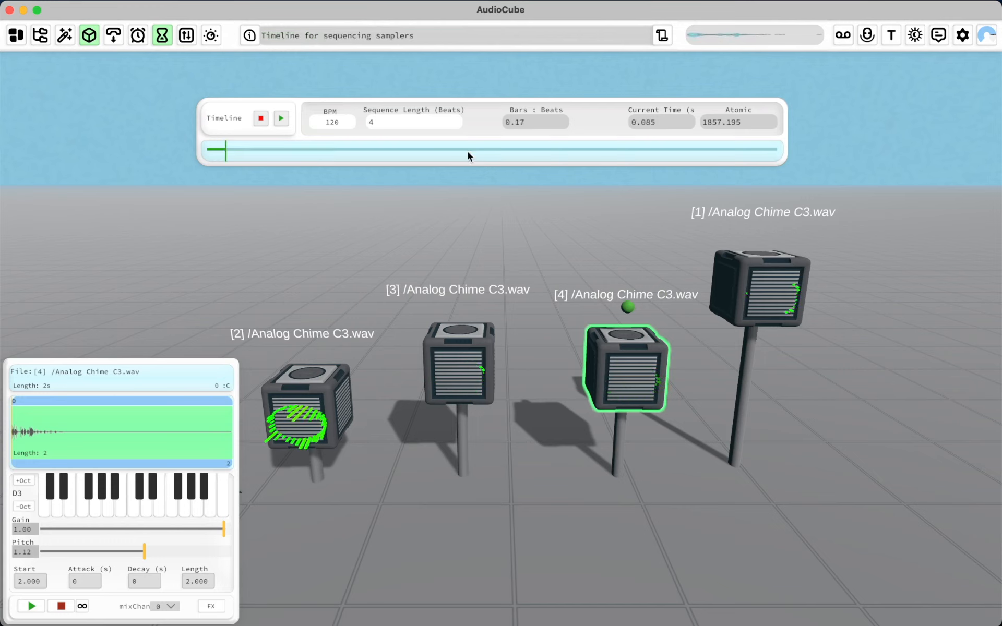
Step: Hide and reopen the Timeline, and move it below the row of samplers
{"action": "left_click", "coordinate": [157, 34]}
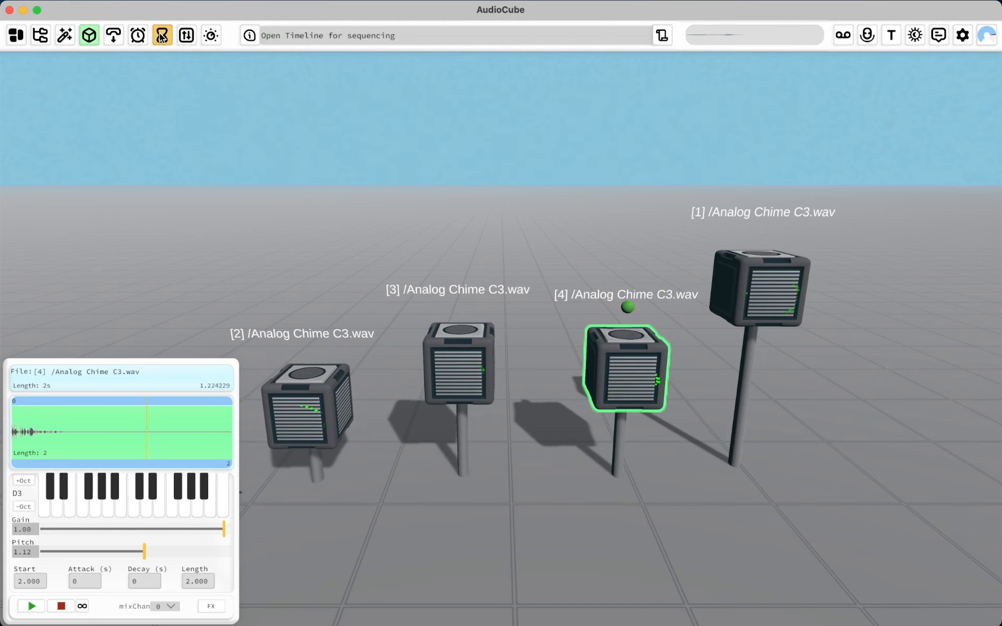
{"action": "left_click", "coordinate": [157, 34]}
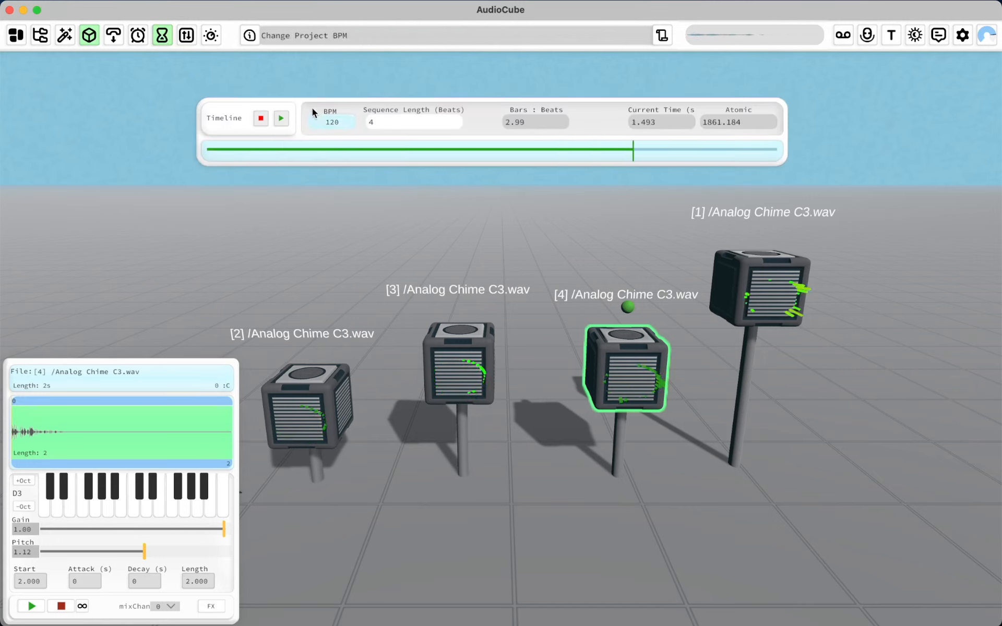
{"action": "left_click_drag", "start_coordinate": [241, 111], "coordinate": [454, 573]}
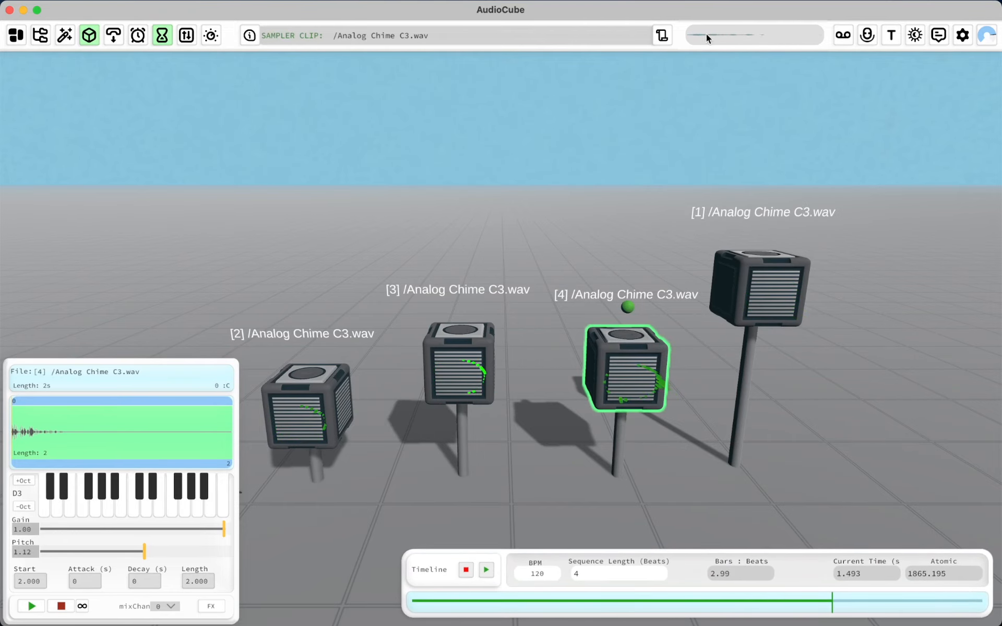
Step: Open the mixer, place it above the Timeline, and raise sampler 4 in the scene
{"action": "left_click", "coordinate": [186, 36]}
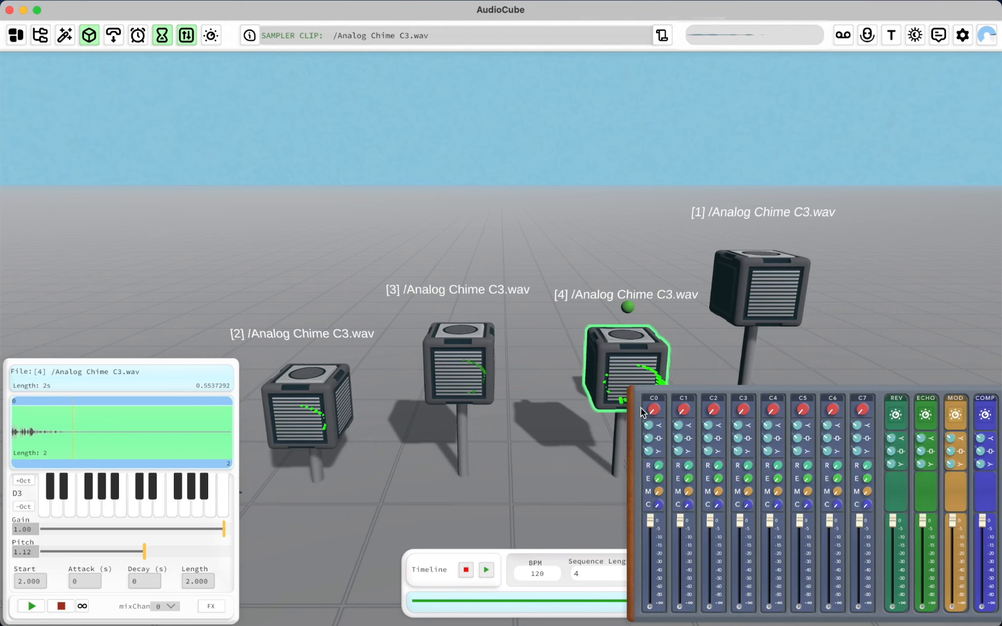
{"action": "left_click_drag", "start_coordinate": [641, 408], "coordinate": [597, 270]}
{"action": "key", "text": "d"}
{"action": "key", "text": "s"}
{"action": "key", "text": "e"}
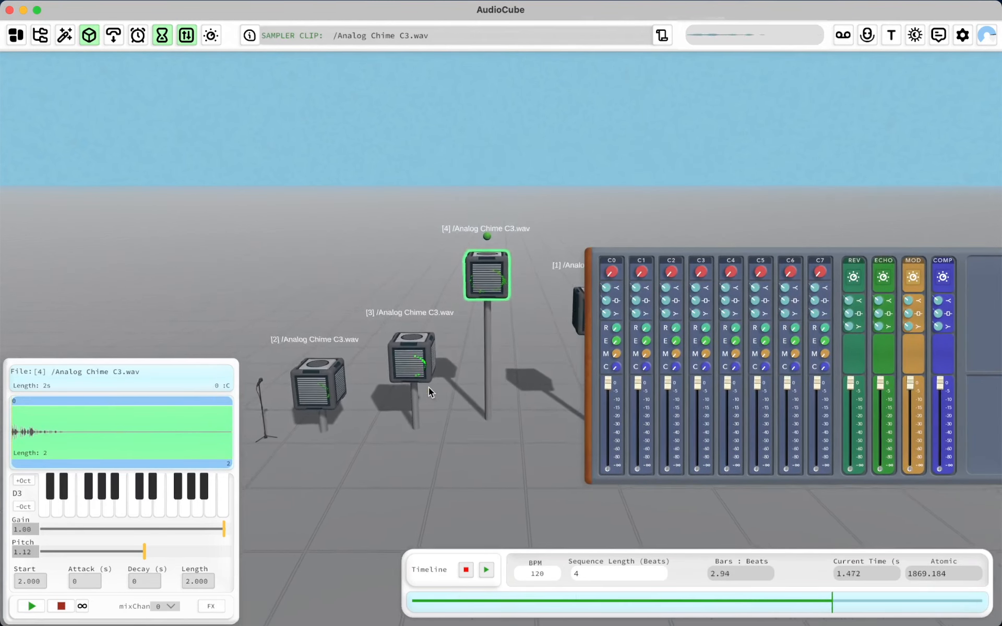
{"action": "key", "text": "s"}
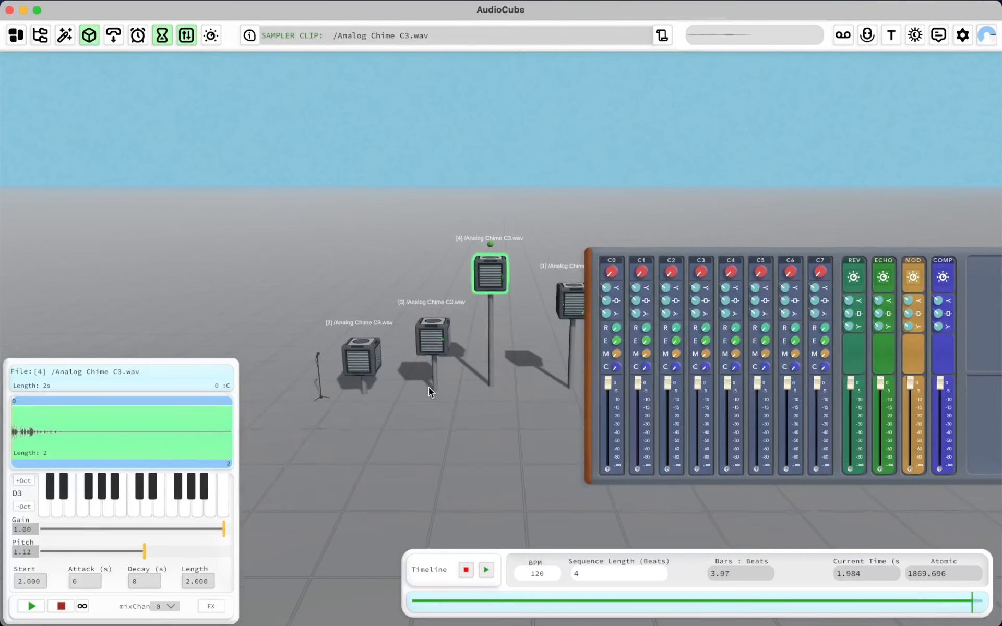
Step: Create a new emitter high above sampler 2
{"action": "left_click", "coordinate": [64, 36]}
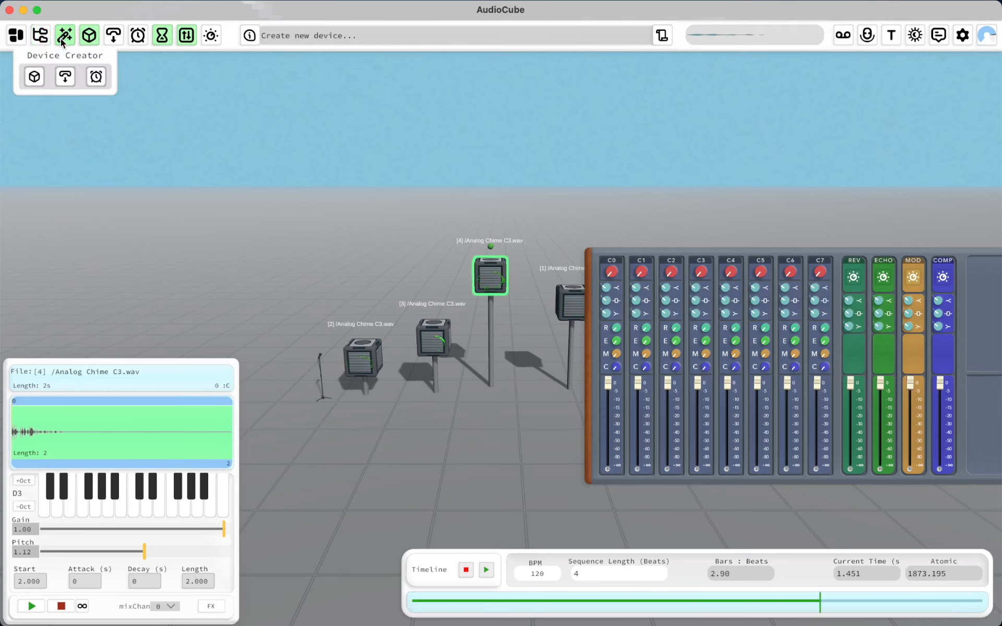
{"action": "left_click_drag", "start_coordinate": [65, 77], "coordinate": [319, 155]}
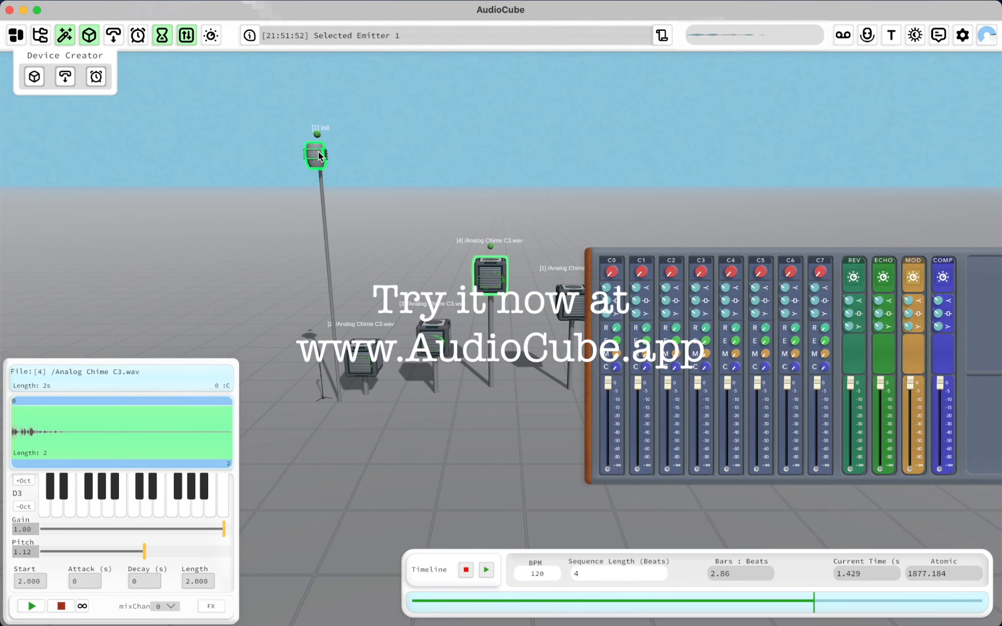
Step: Open the Audio Library in front, and arrange the sampler parameters and Timeline beside it
{"action": "left_click", "coordinate": [39, 41]}
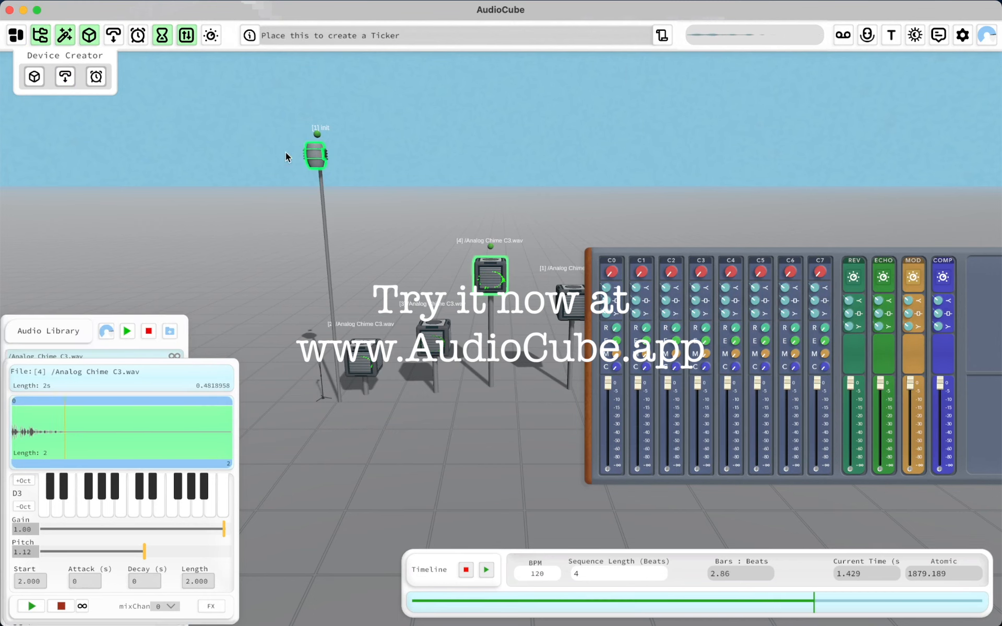
{"action": "left_click", "coordinate": [50, 328]}
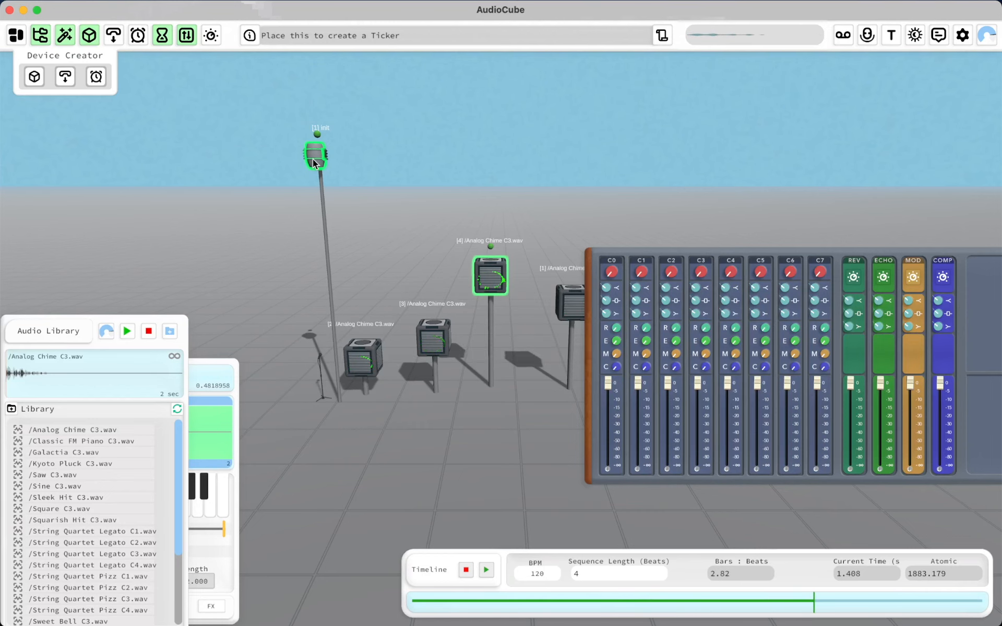
{"action": "left_click_drag", "start_coordinate": [227, 362], "coordinate": [410, 403]}
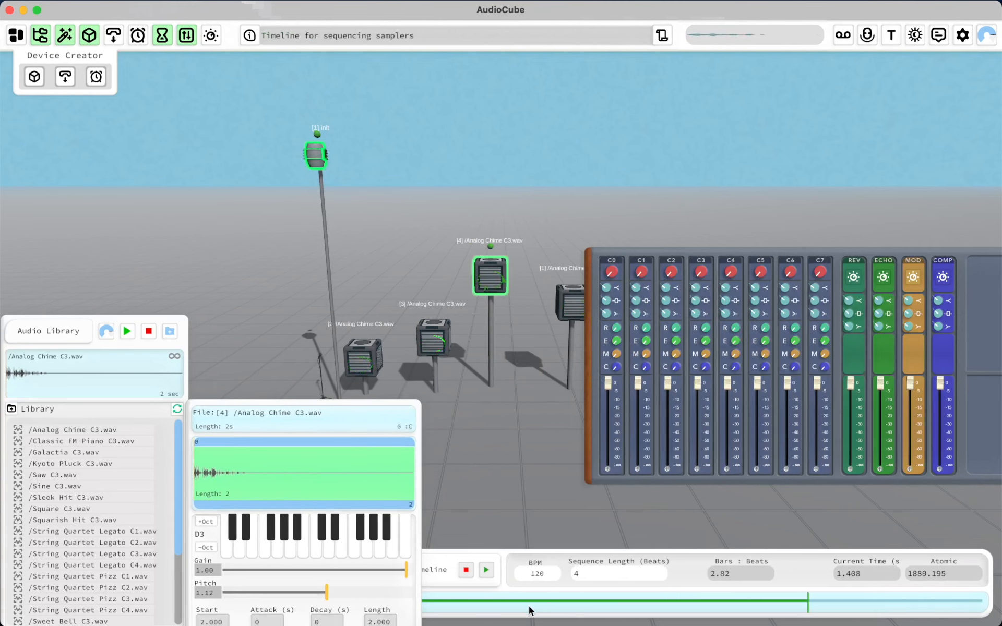
{"action": "left_click_drag", "start_coordinate": [495, 552], "coordinate": [502, 558]}
Step: Reposition samplers 4 and 1 into a rising row and lower the emitter slightly
{"action": "left_click_drag", "start_coordinate": [491, 274], "coordinate": [498, 293]}
{"action": "left_click_drag", "start_coordinate": [571, 297], "coordinate": [572, 253]}
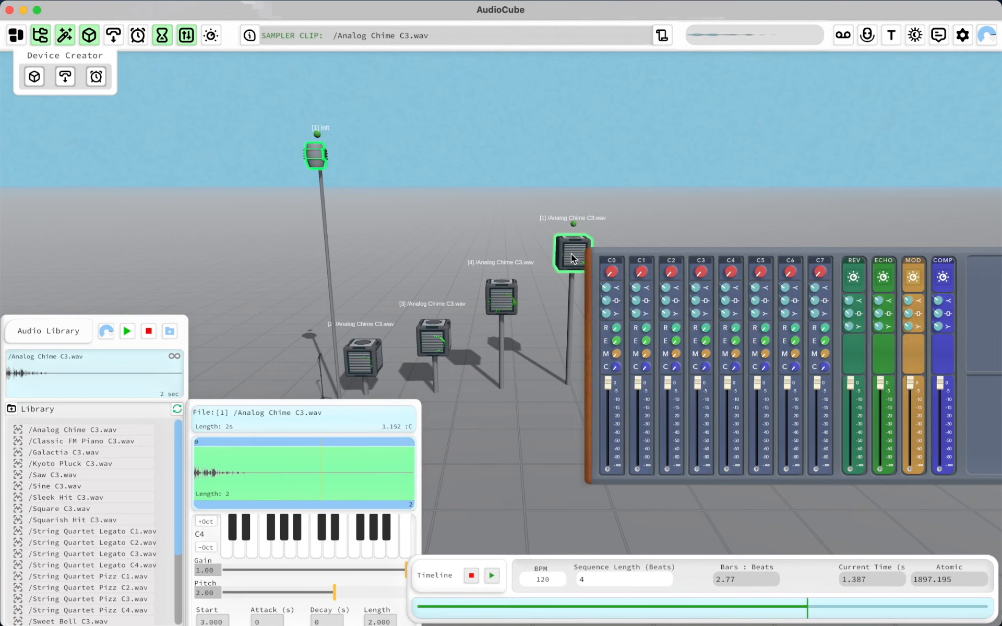
{"action": "key", "text": "a"}
{"action": "left_click_drag", "start_coordinate": [387, 154], "coordinate": [386, 181]}
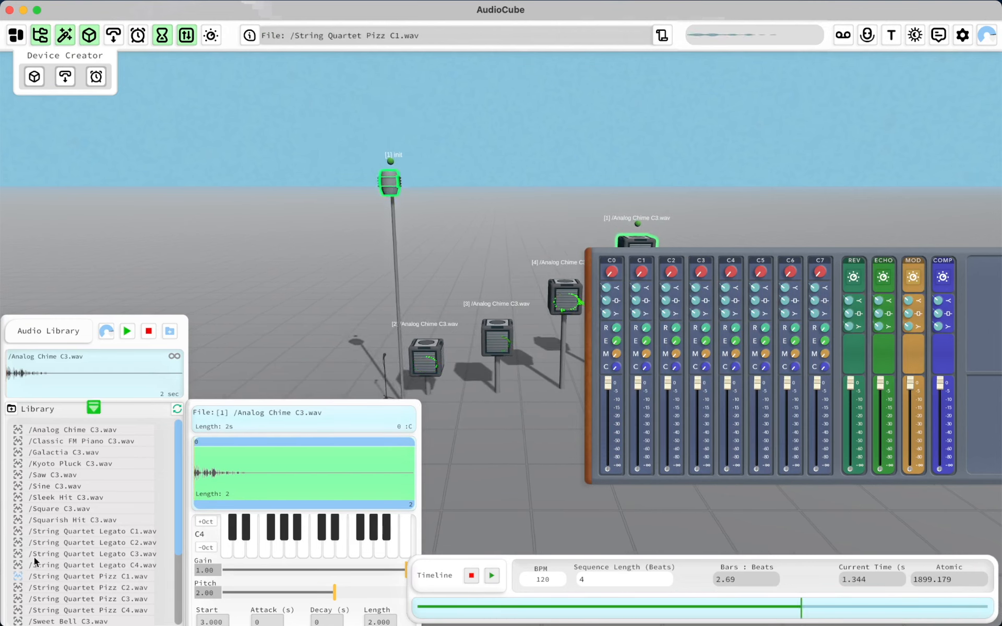
Step: Add another Analog Chime C3 sampler to the scene and open the emitter's parameters
{"action": "left_click_drag", "start_coordinate": [63, 430], "coordinate": [128, 343]}
{"action": "left_click", "coordinate": [392, 181]}
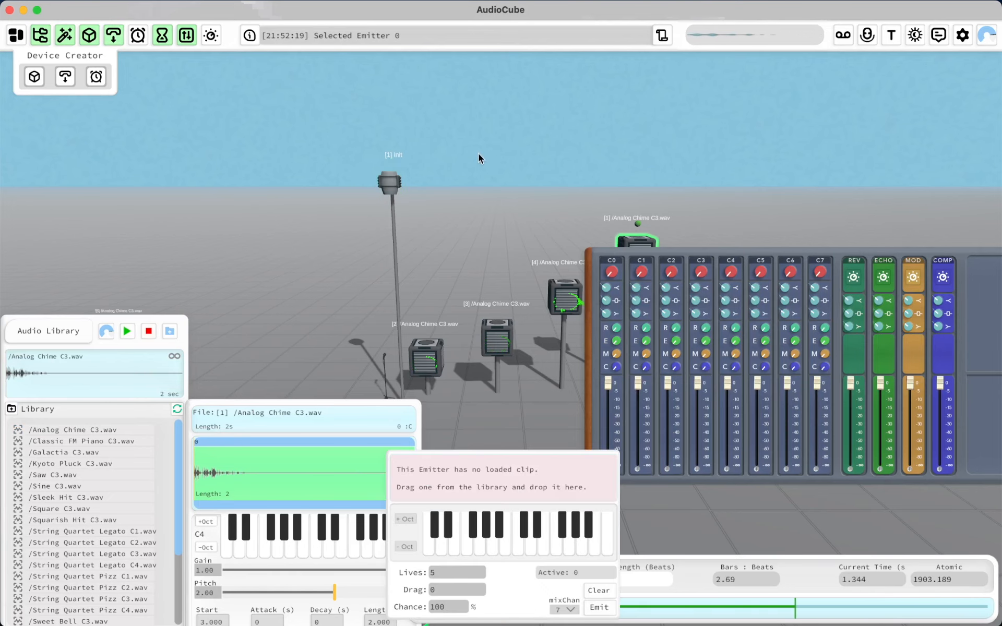
Step: Open the AudioCube contact page in the browser and close it again
{"action": "left_click", "coordinate": [943, 41]}
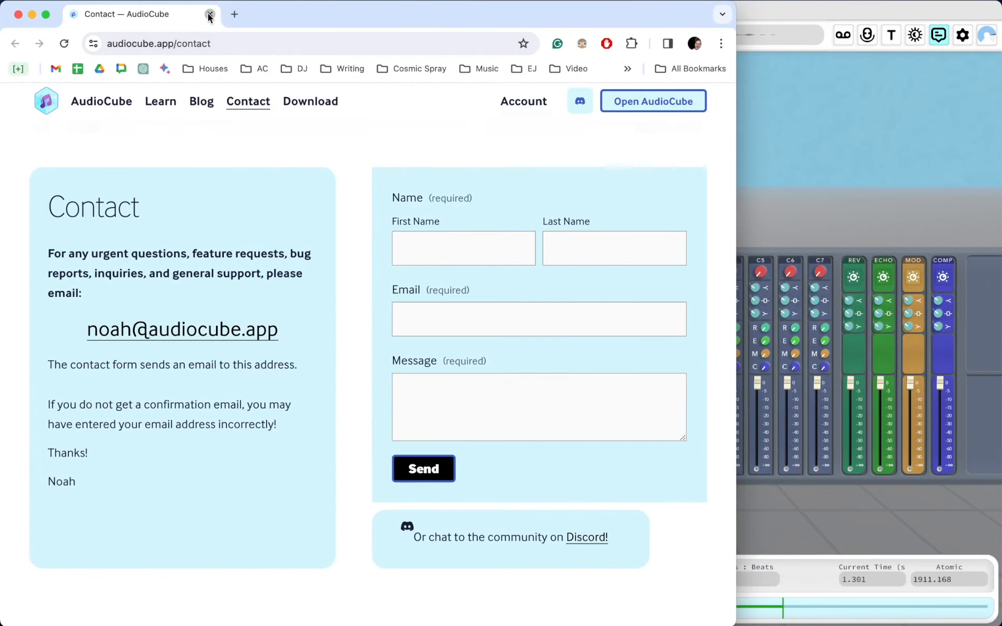
{"action": "left_click", "coordinate": [209, 14]}
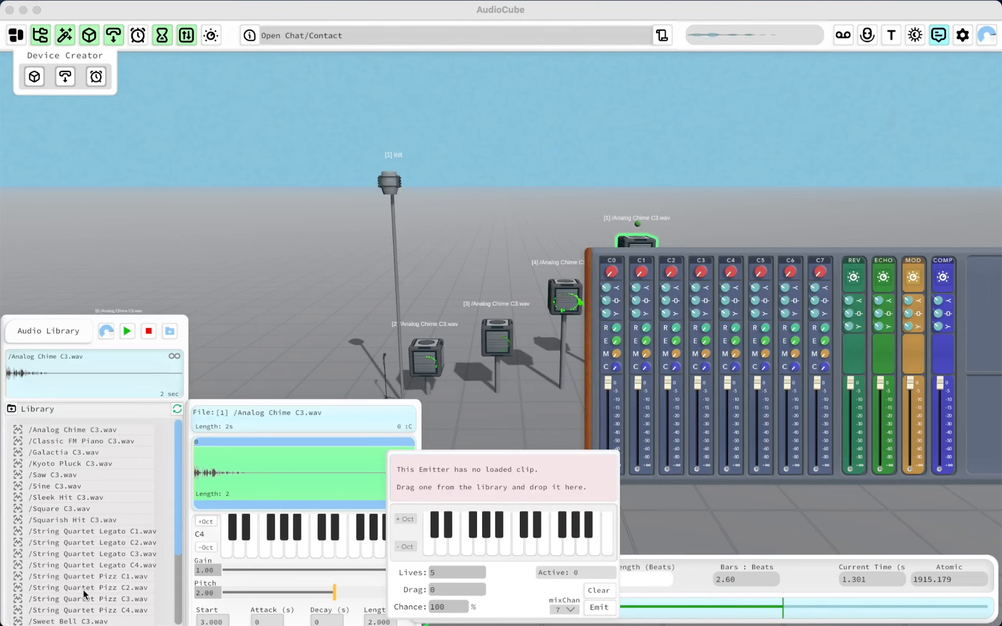
Step: Try to load the String Quartet Legato C3 clip into the emitter, and close the Audio Library
{"action": "left_click", "coordinate": [99, 551]}
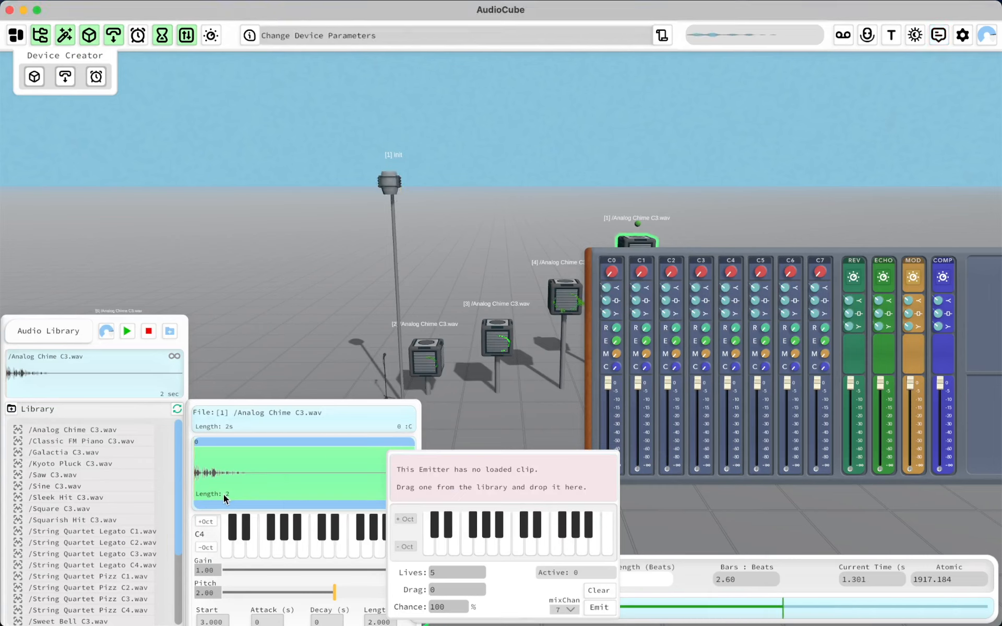
{"action": "left_click_drag", "start_coordinate": [91, 555], "coordinate": [481, 484]}
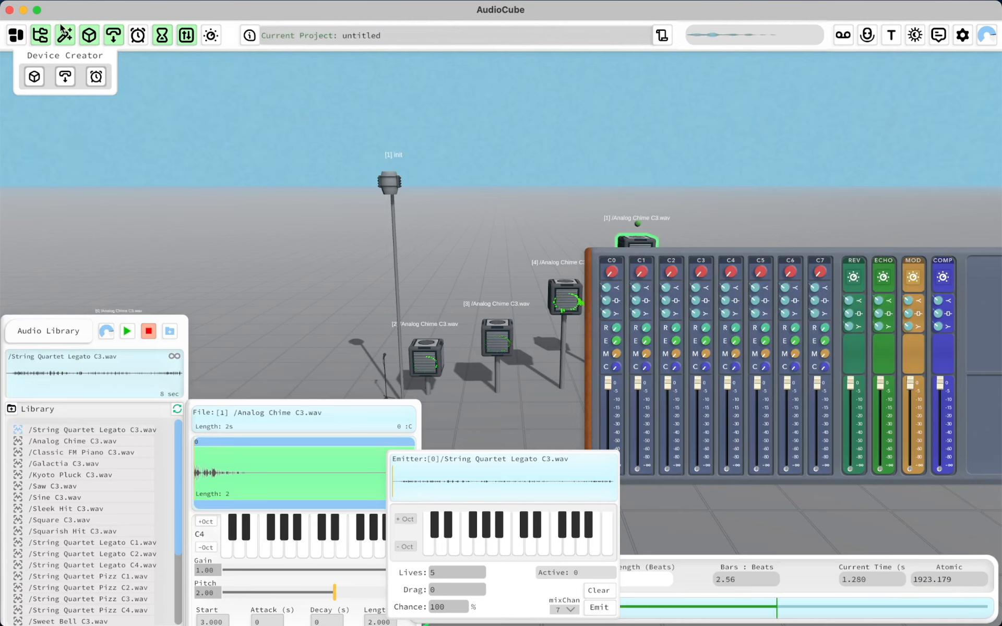
{"action": "left_click", "coordinate": [46, 37]}
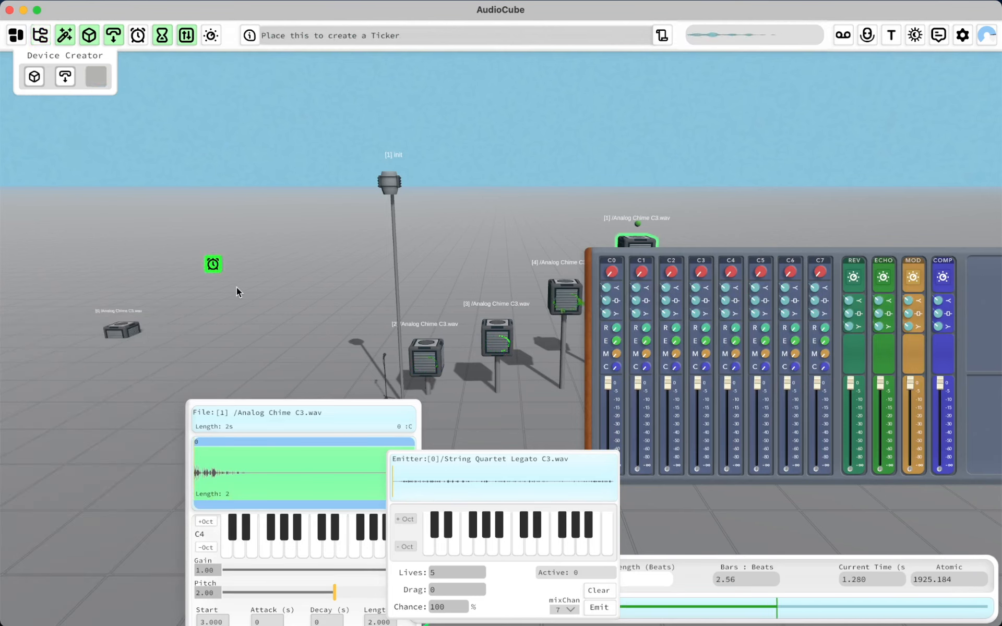
Step: Place a ticker beside the emitter in the scene and connect it to the emitter
{"action": "left_click_drag", "start_coordinate": [320, 401], "coordinate": [339, 167]}
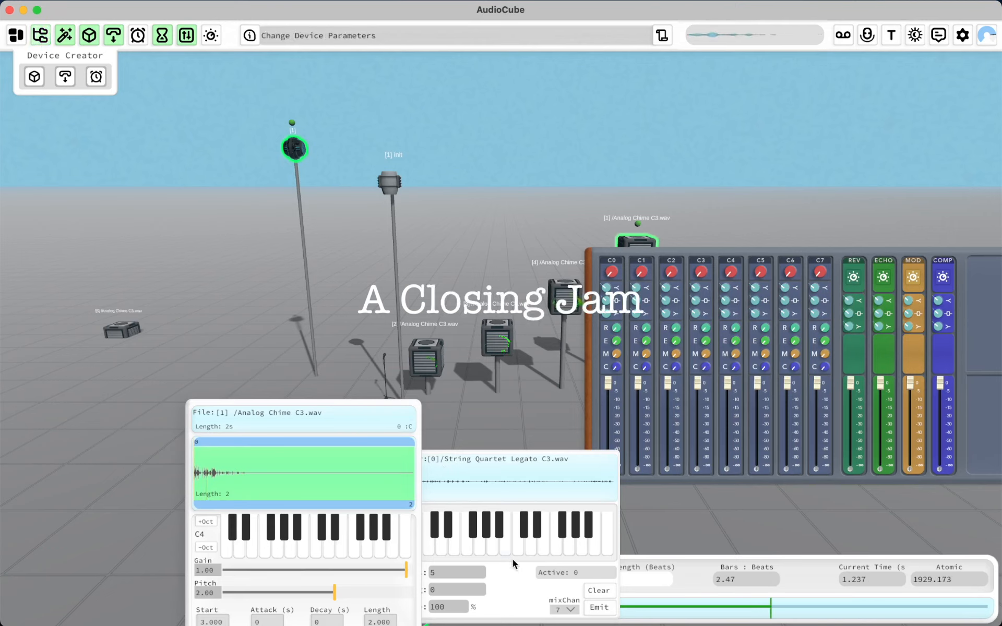
{"action": "key", "text": "m"}
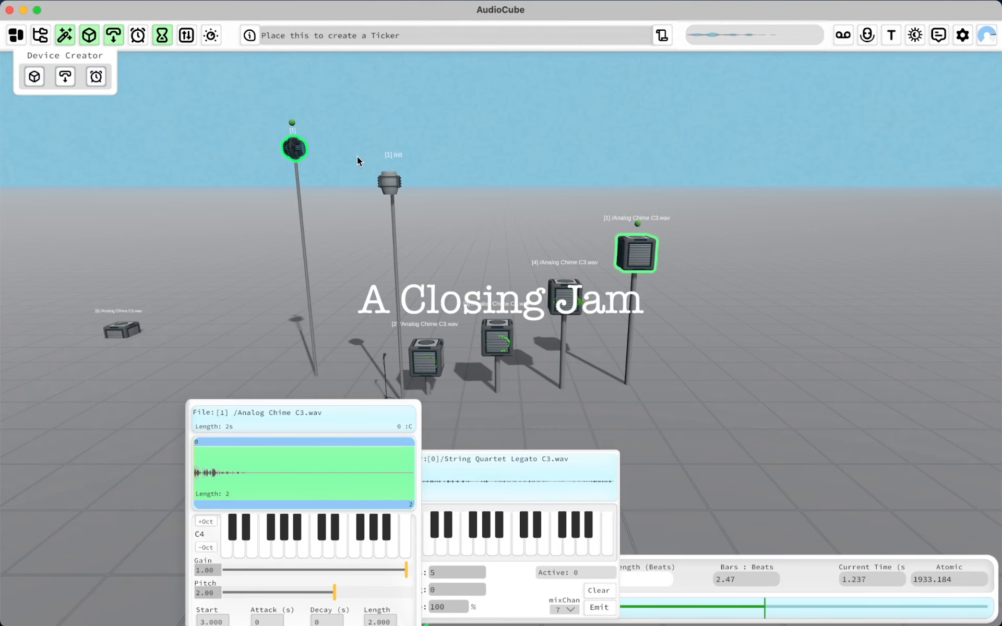
{"action": "left_click", "coordinate": [393, 189]}
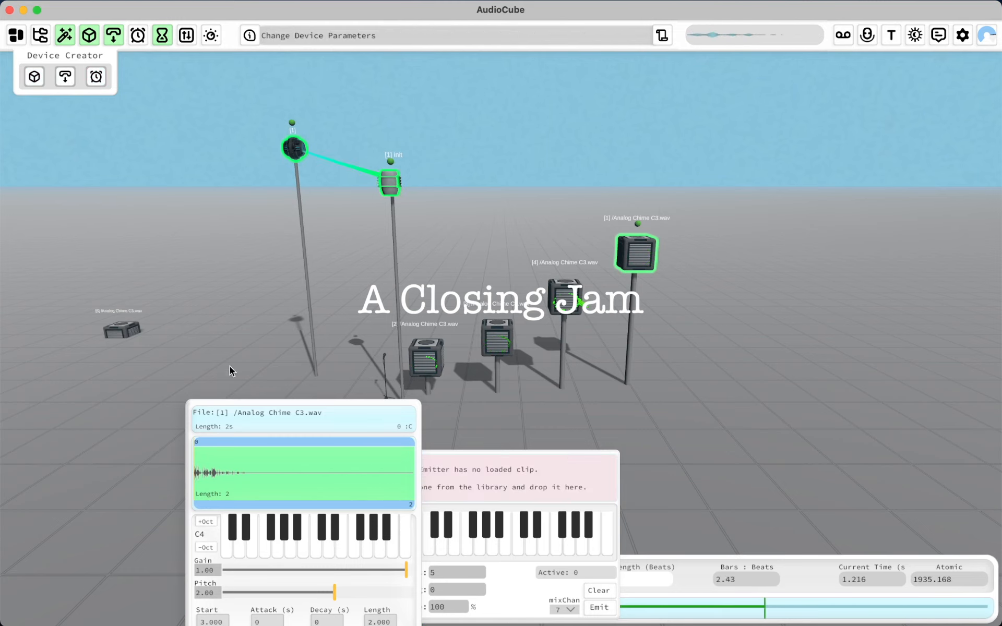
{"action": "key", "text": "Escape"}
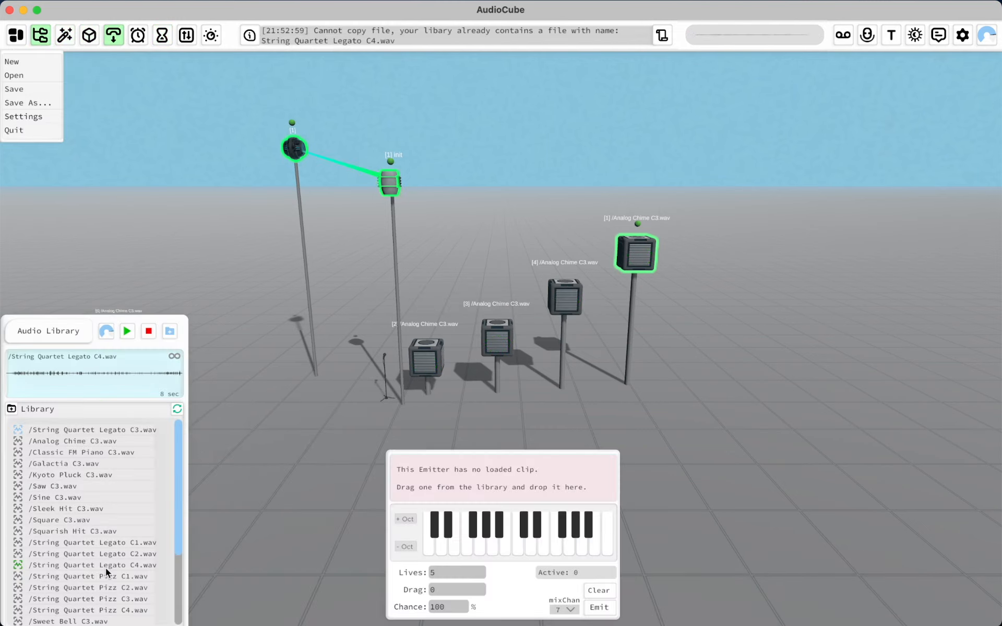
Step: Load String Quartet Legato C3 into the emitter and duplicate it twice, spreading the three emitters out below the ticker
{"action": "left_click_drag", "start_coordinate": [121, 429], "coordinate": [491, 480]}
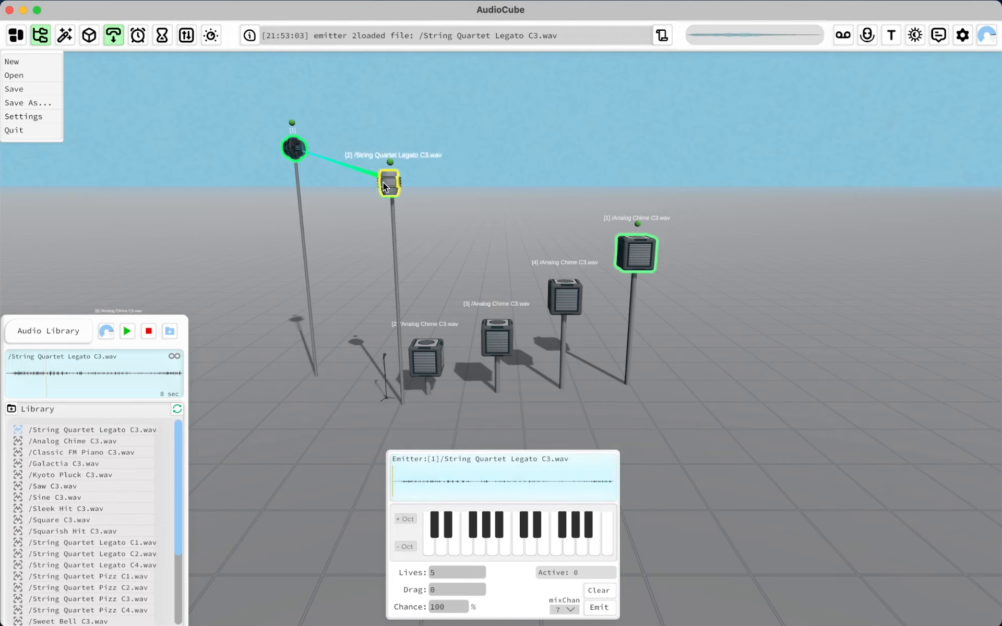
{"action": "left_click_drag", "start_coordinate": [352, 230], "coordinate": [267, 239], "text": "alt"}
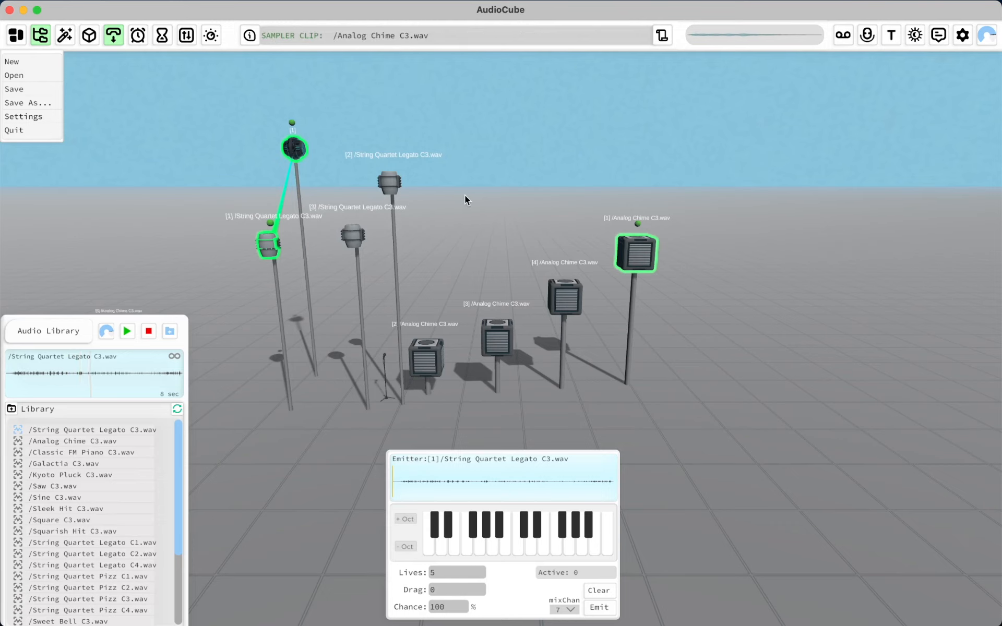
{"action": "left_click", "coordinate": [62, 245]}
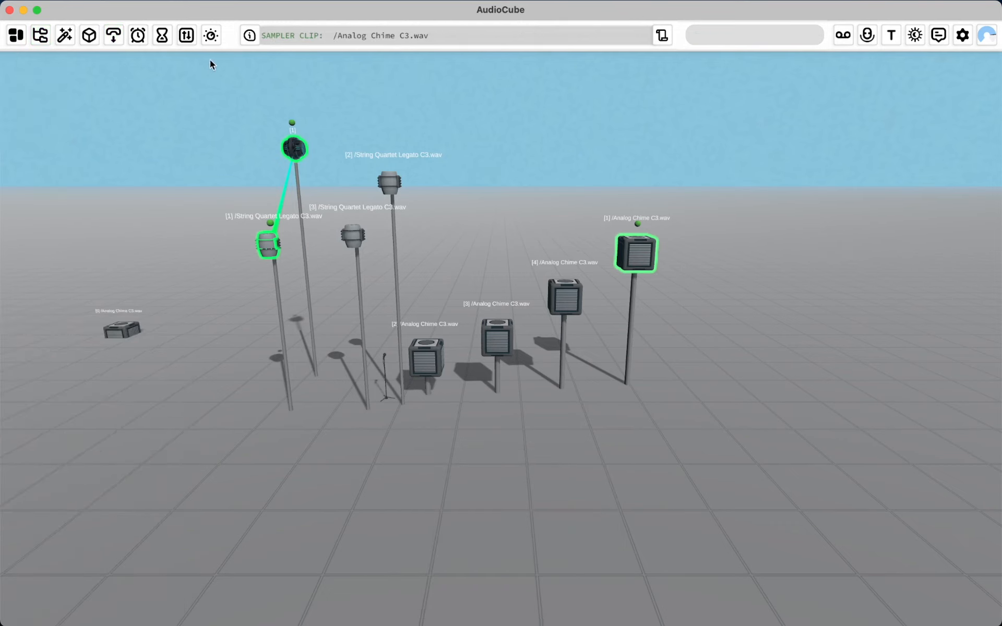
Step: Show the Timeline and enable the middle C, the G above it and the highest C on emitter 3's keyboard
{"action": "left_click", "coordinate": [165, 34]}
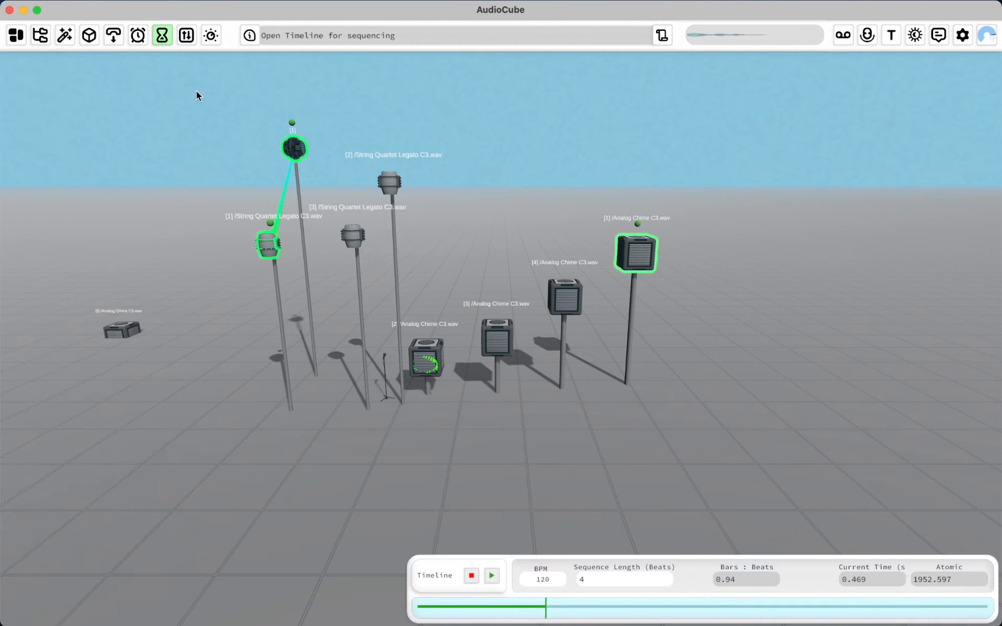
{"action": "key", "text": "e"}
{"action": "left_click", "coordinate": [286, 234]}
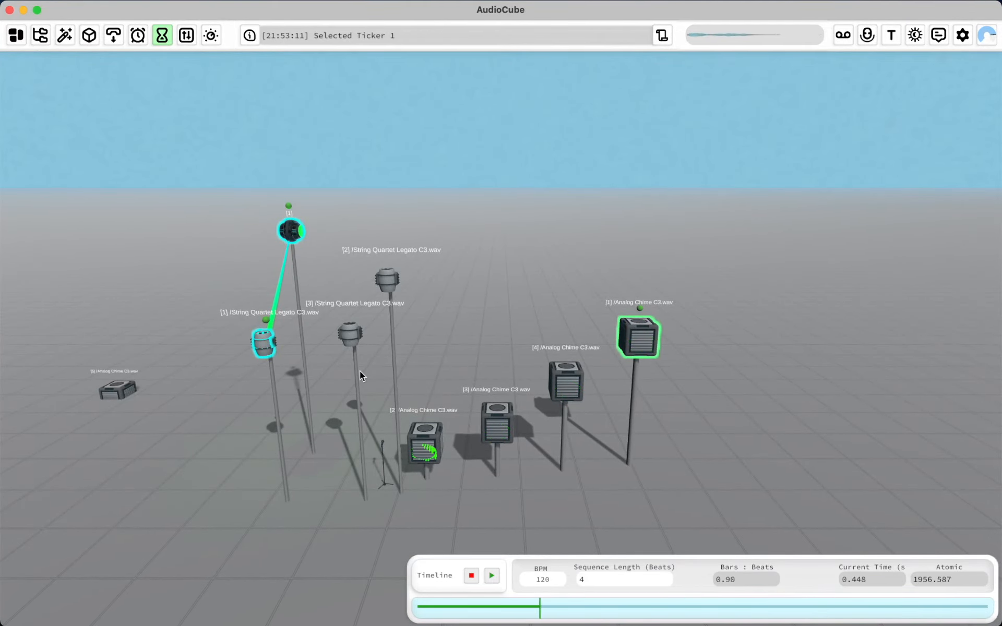
{"action": "left_click", "coordinate": [354, 338]}
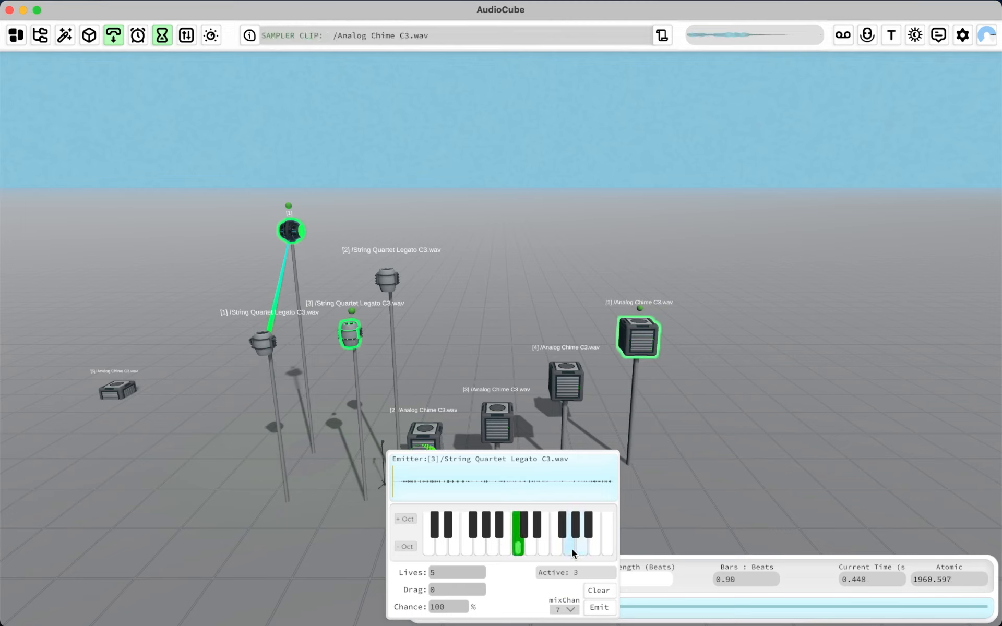
{"action": "left_click", "coordinate": [607, 552]}
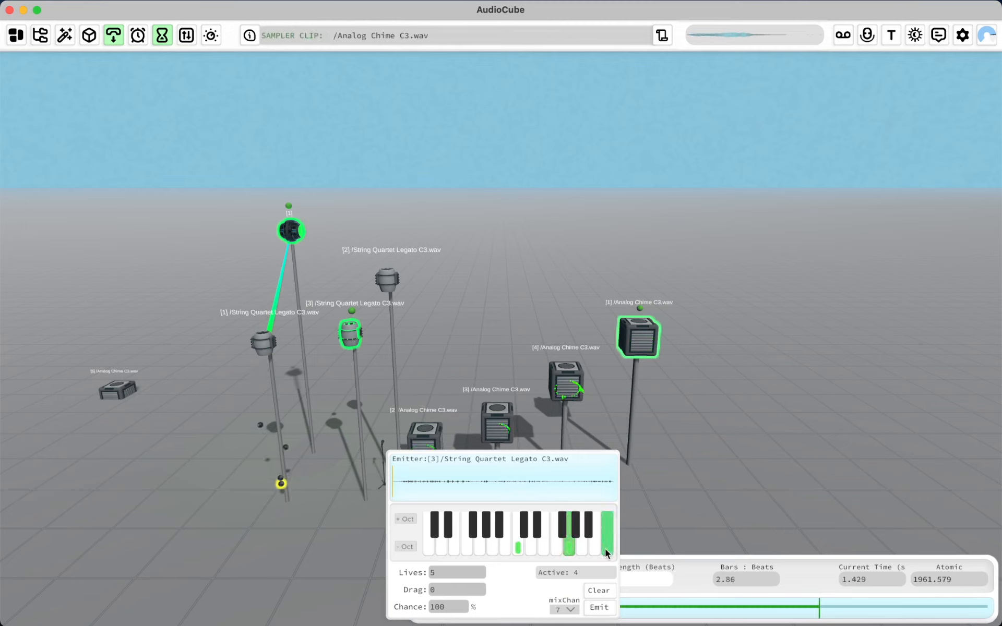
Step: Move emitter 3 closer to the ticker, connect emitters 3 and 2 to it, and enable the lowest C on emitter 2
{"action": "left_click", "coordinate": [351, 331]}
{"action": "left_click_drag", "start_coordinate": [336, 339], "coordinate": [319, 302]}
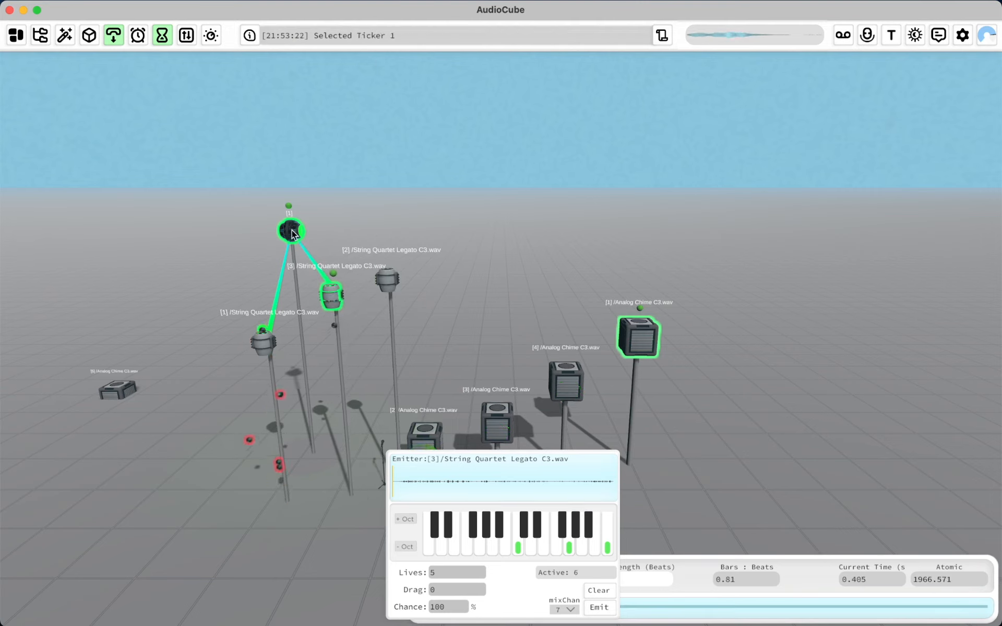
{"action": "left_click", "coordinate": [387, 280]}
{"action": "left_click", "coordinate": [426, 548]}
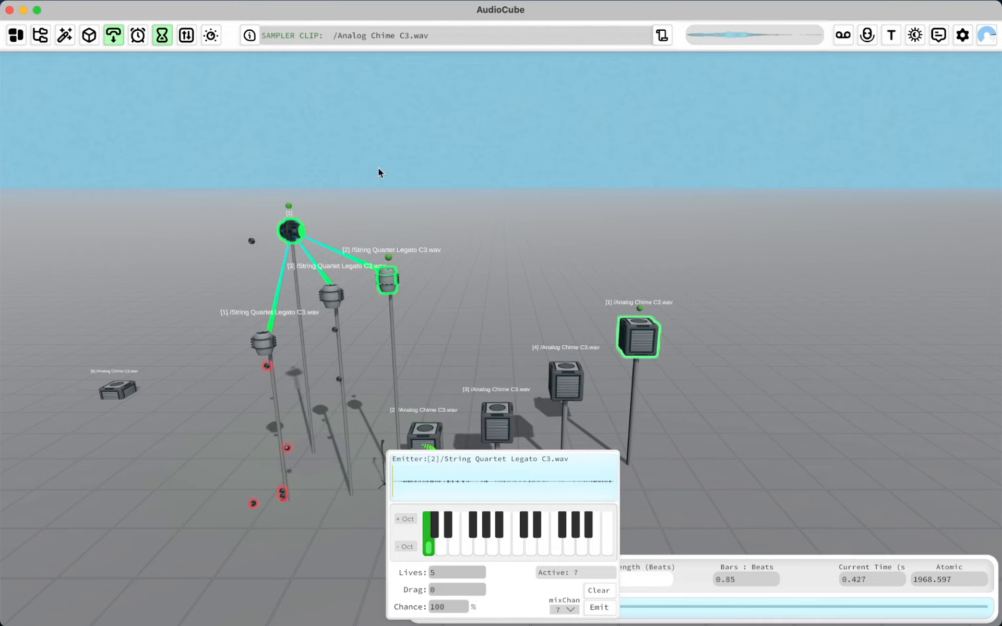
Step: Duplicate sampler 2, place the original above its copy, and set the original's note to C2
{"action": "key", "text": "s"}
{"action": "key", "text": "s"}
{"action": "key", "text": "d"}
{"action": "key", "text": "s"}
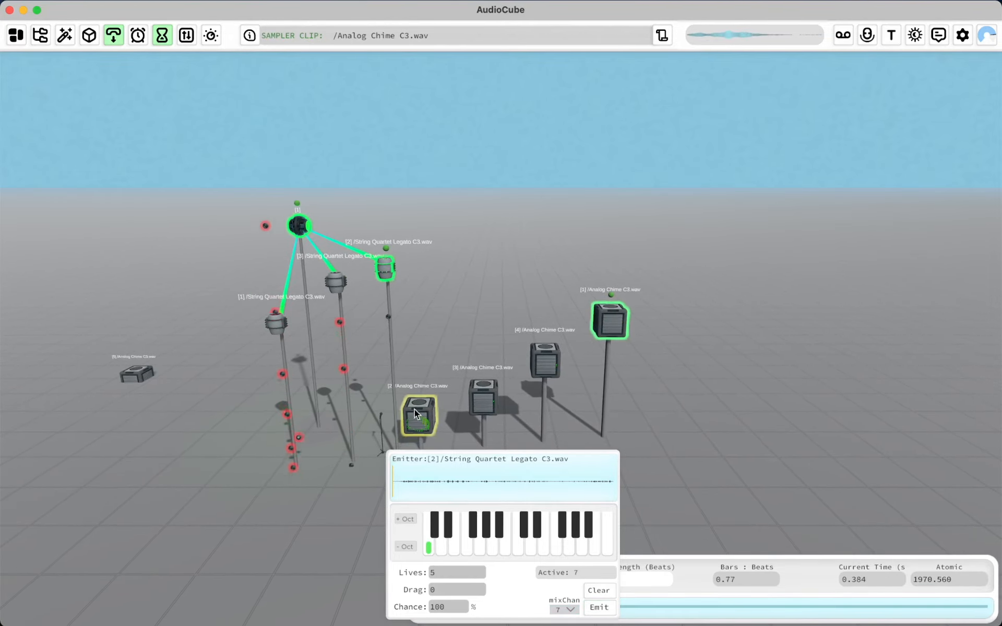
{"action": "left_click_drag", "start_coordinate": [415, 409], "coordinate": [424, 355]}
{"action": "key", "text": "super+d"}
{"action": "double_click", "coordinate": [424, 358]}
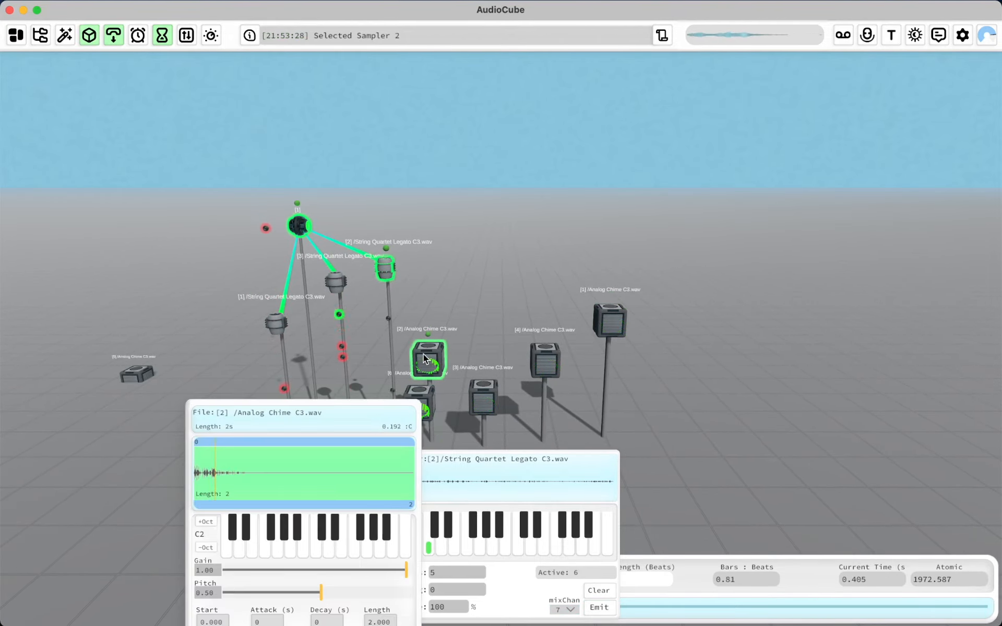
{"action": "left_click", "coordinate": [230, 537]}
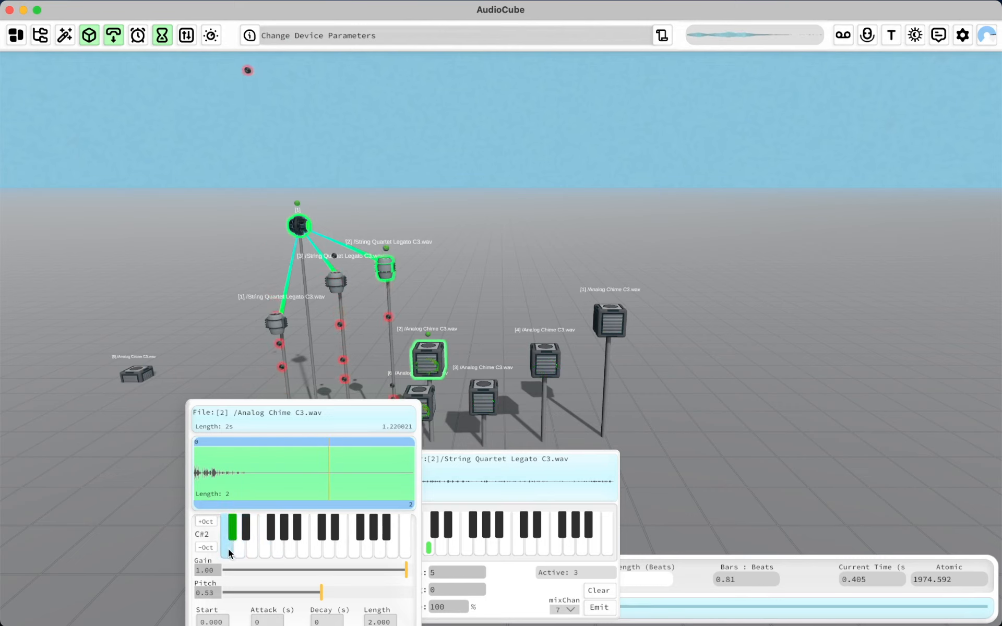
Step: Show the mixer and adjust channel C7, and open the Master Rack to look at its equalizer
{"action": "key", "text": "m"}
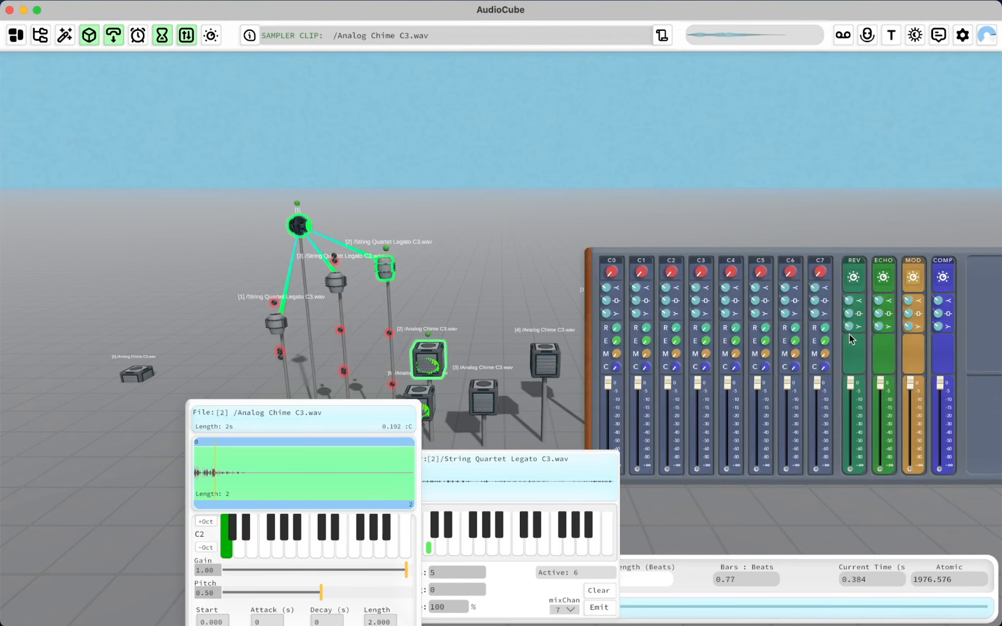
{"action": "left_click", "coordinate": [811, 288]}
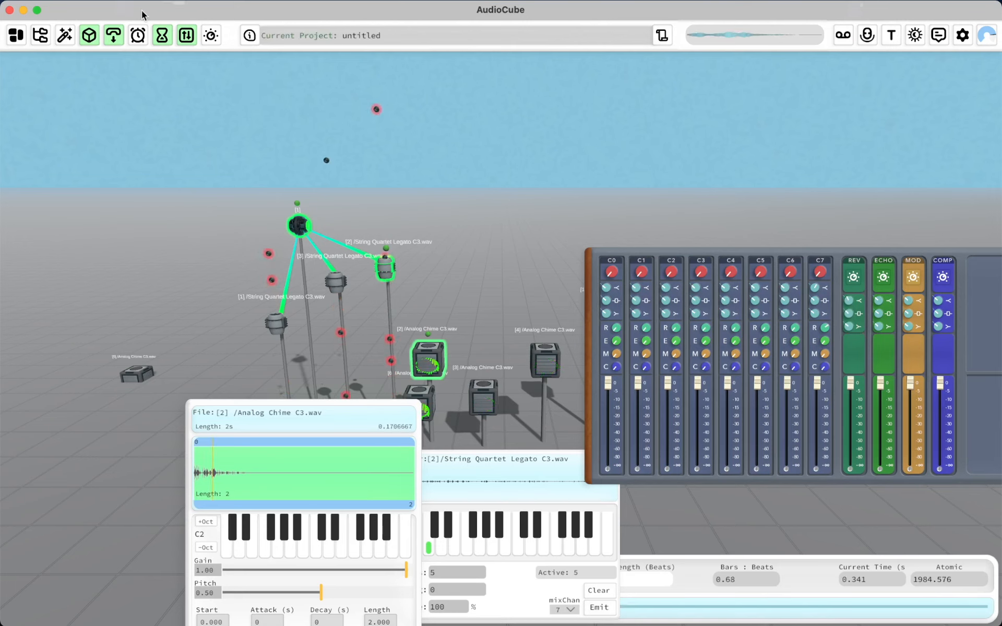
{"action": "left_click", "coordinate": [211, 36]}
{"action": "left_click", "coordinate": [228, 62]}
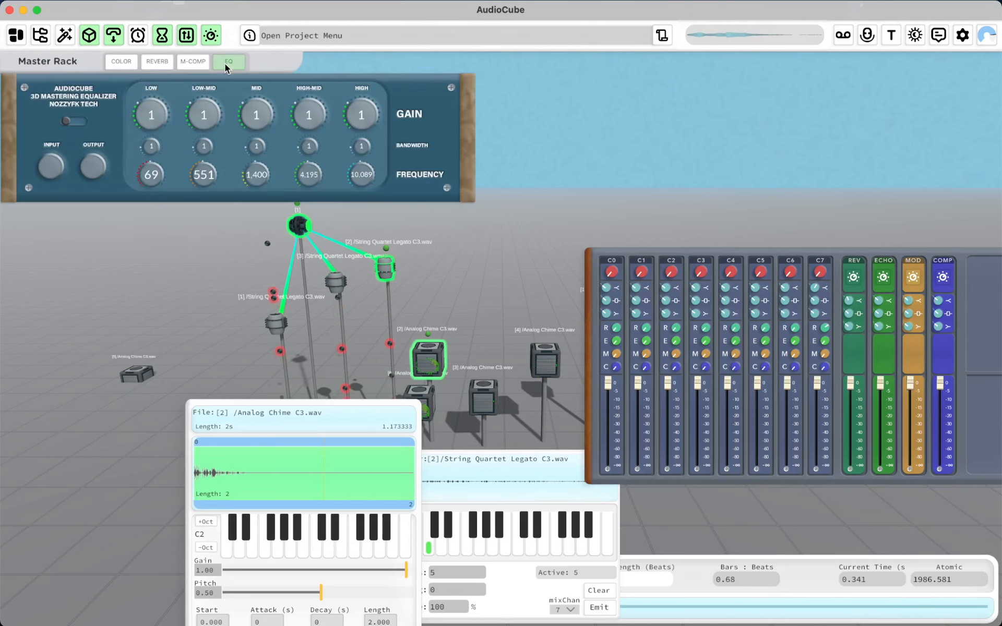
{"action": "left_click", "coordinate": [219, 61]}
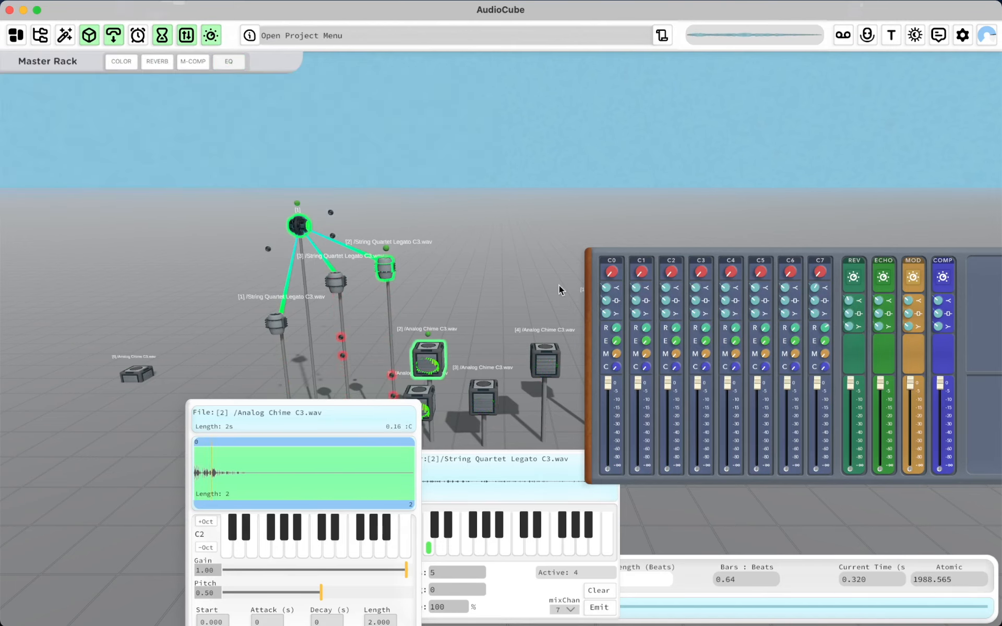
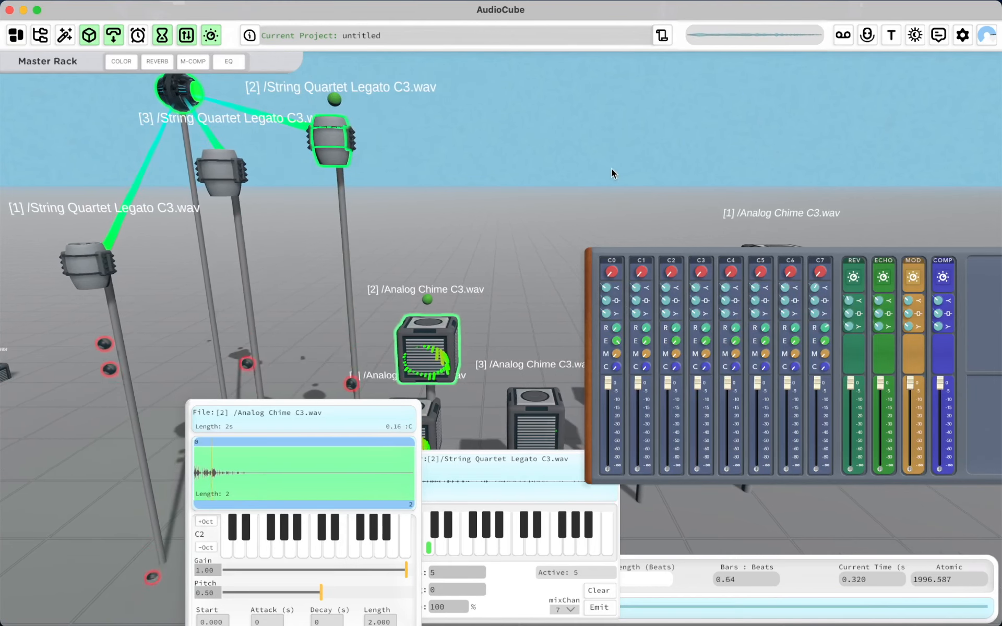
Step: Open the mixer's echo settings and set the Echo Time to 334
{"action": "left_click", "coordinate": [884, 278]}
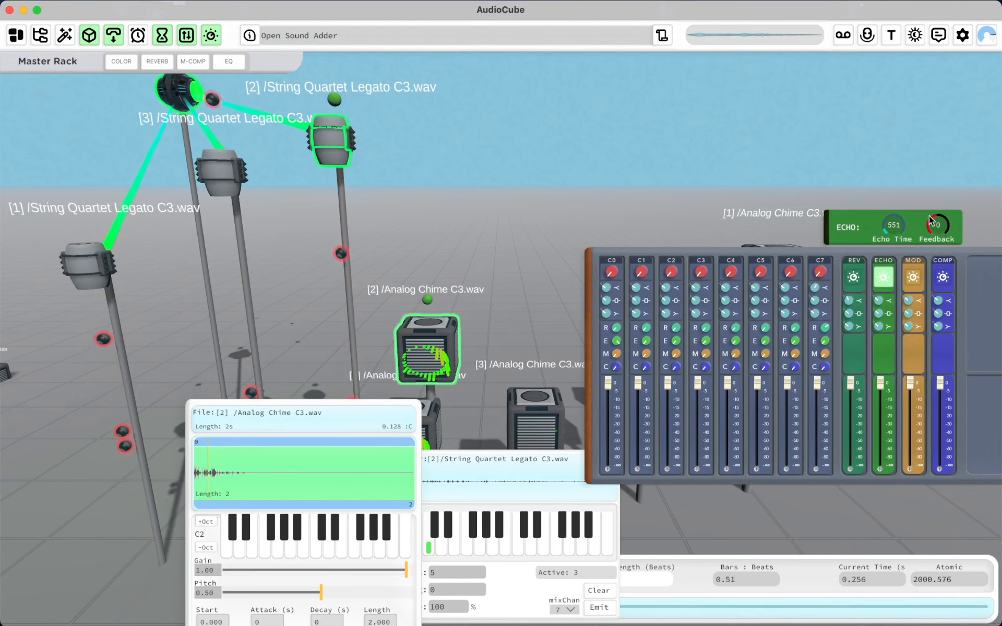
{"action": "left_click_drag", "start_coordinate": [895, 231], "coordinate": [896, 242]}
Step: Examine the playing samplers and emitters from several distances and angles
{"action": "scroll", "coordinate": [489, 249], "scroll_direction": "down", "scroll_amount": 1}
{"action": "key", "text": "s"}
{"action": "key", "text": "q"}
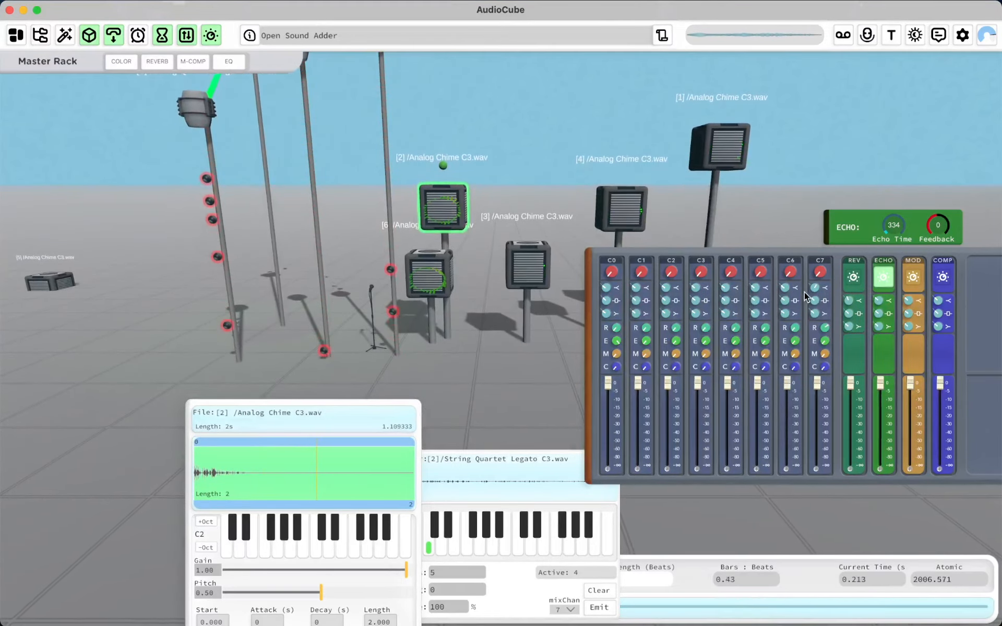
{"action": "key", "text": "w"}
{"action": "key", "text": "a"}
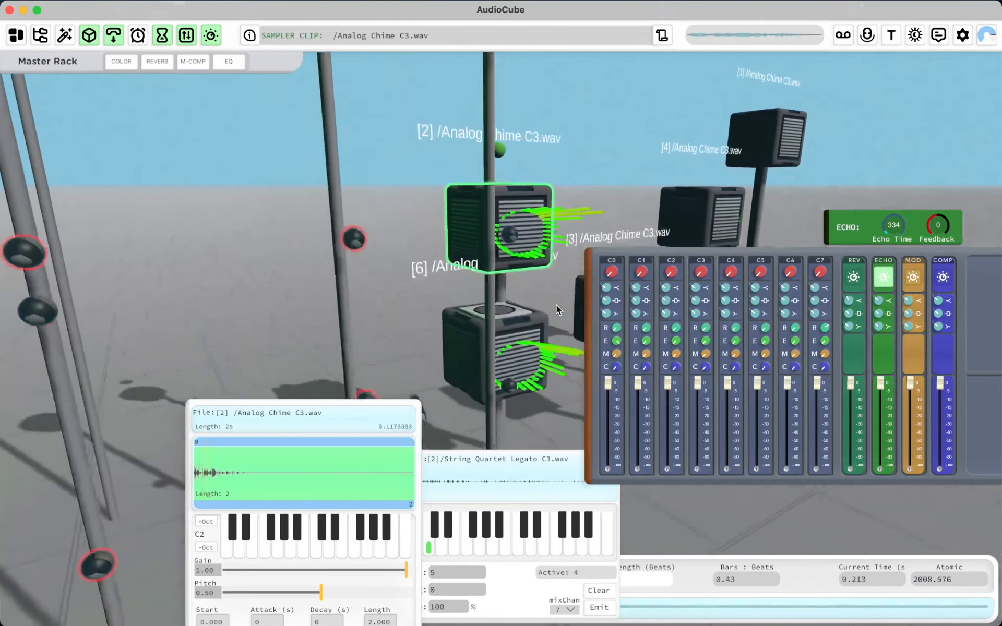
{"action": "key", "text": "e"}
{"action": "key", "text": "q"}
{"action": "key", "text": "s"}
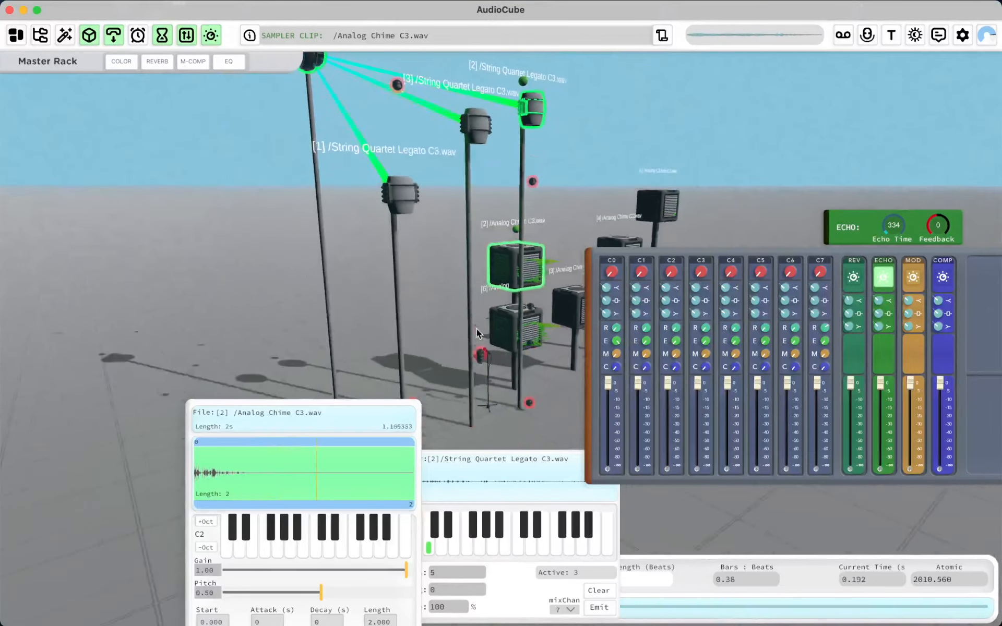
Step: Load String Quartet Legato C1 into sampler 2 and add a new sampler with String Quartet Legato C2 to the scene
{"action": "left_click", "coordinate": [367, 181]}
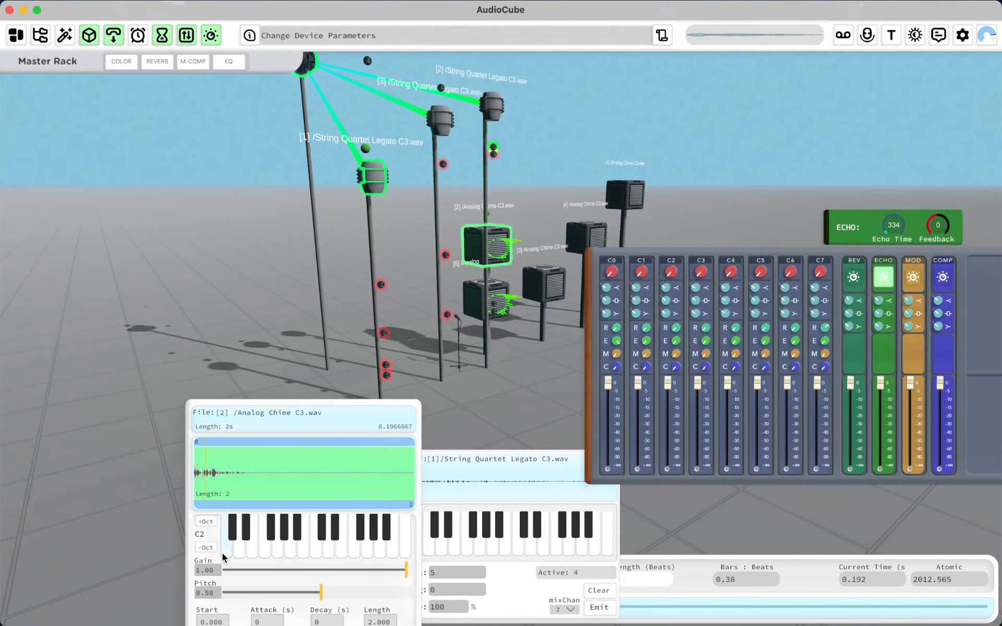
{"action": "left_click", "coordinate": [40, 35]}
{"action": "left_click_drag", "start_coordinate": [112, 543], "coordinate": [227, 475]}
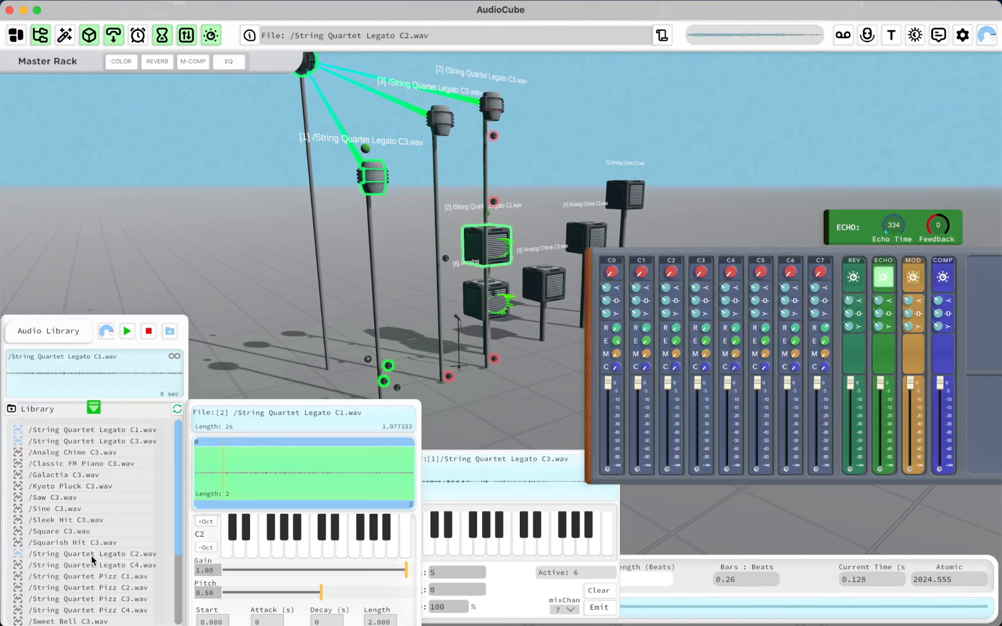
{"action": "left_click_drag", "start_coordinate": [92, 556], "coordinate": [216, 254]}
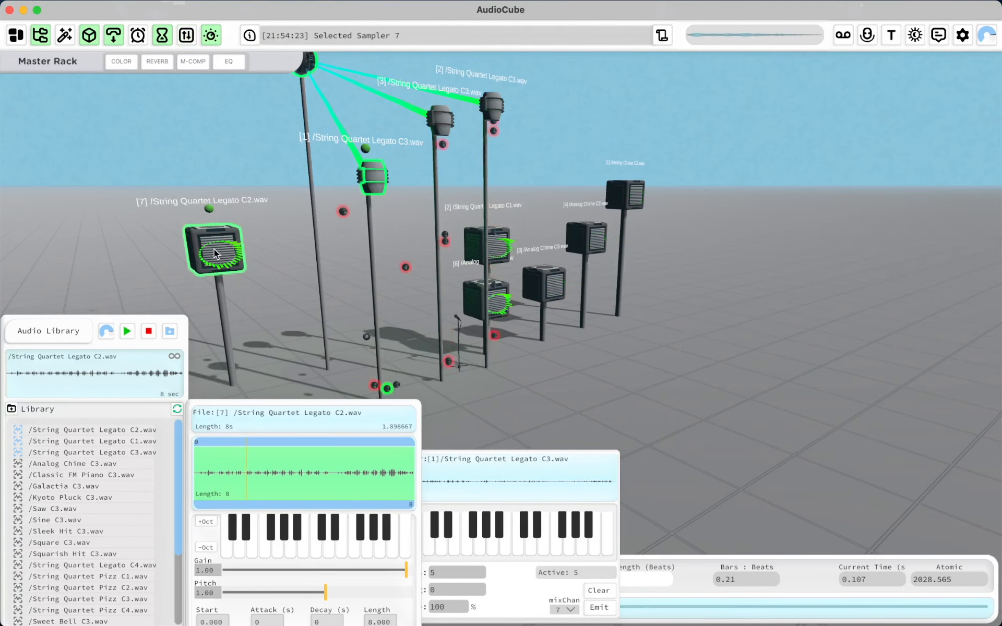
Step: Close the open panels, show only the Timeline, and select the String Quartet Legato C2 sampler
{"action": "key", "text": "Escape"}
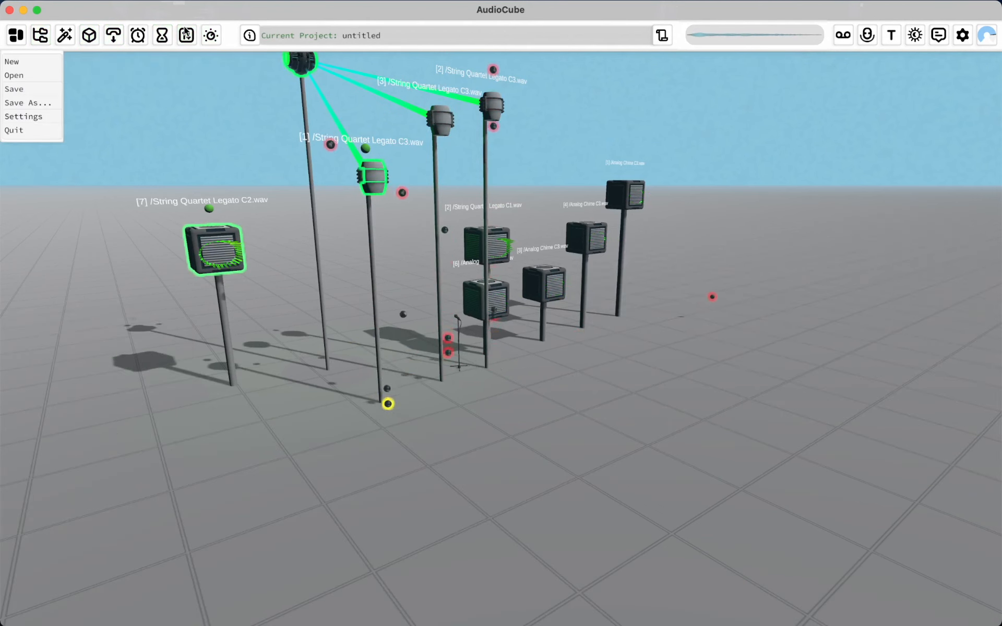
{"action": "key", "text": "Escape"}
{"action": "left_click", "coordinate": [186, 38]}
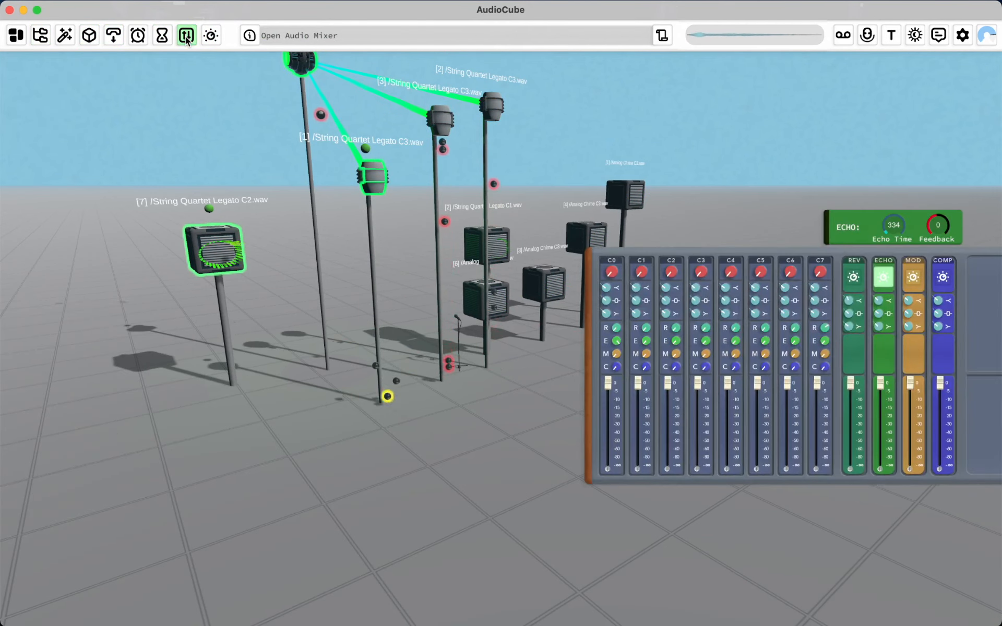
{"action": "left_click", "coordinate": [186, 36]}
{"action": "left_click", "coordinate": [163, 35]}
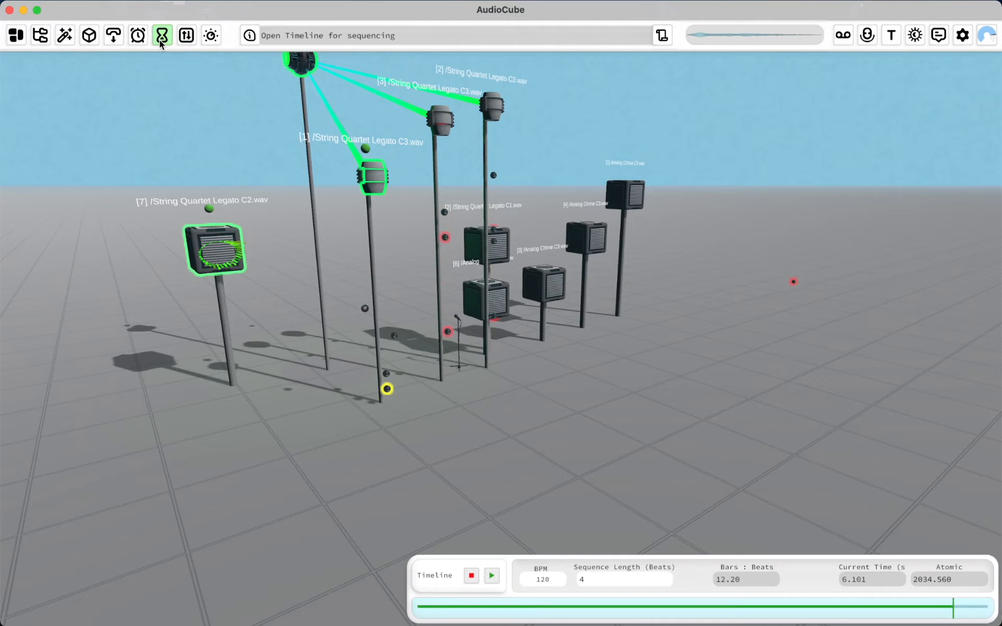
{"action": "left_click", "coordinate": [267, 280]}
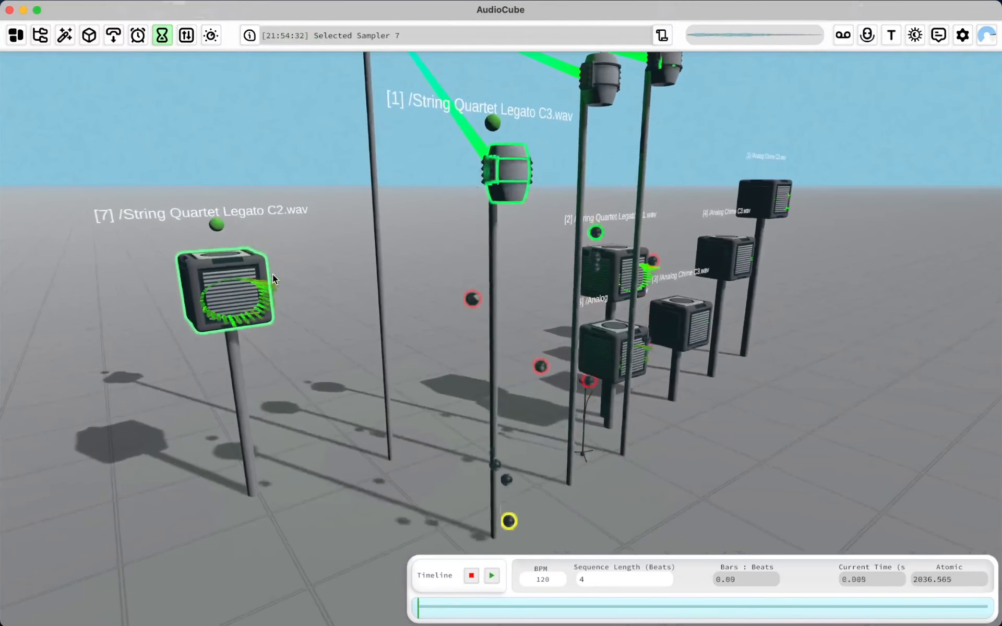
Step: Open the controls of the String Quartet Legato C2 sampler and retune it to D2 and finally D3
{"action": "double_click", "coordinate": [268, 282]}
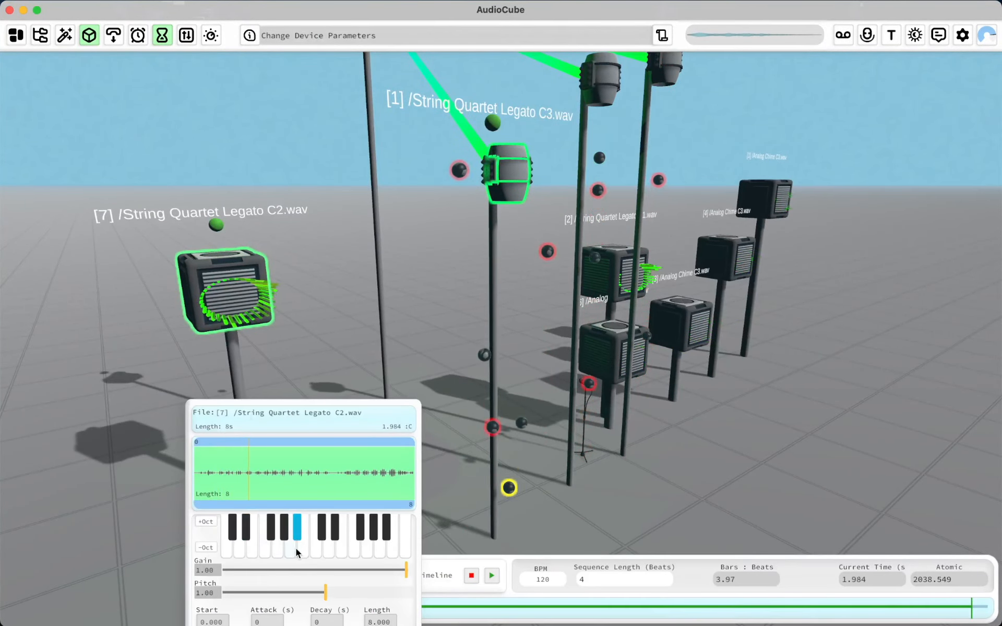
{"action": "left_click", "coordinate": [239, 540]}
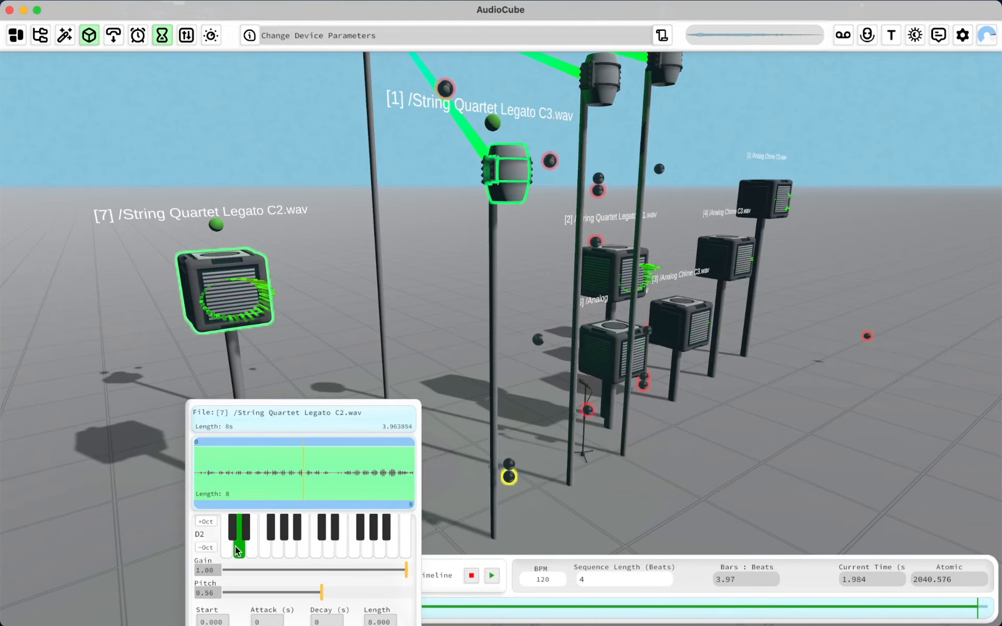
{"action": "left_click", "coordinate": [329, 549]}
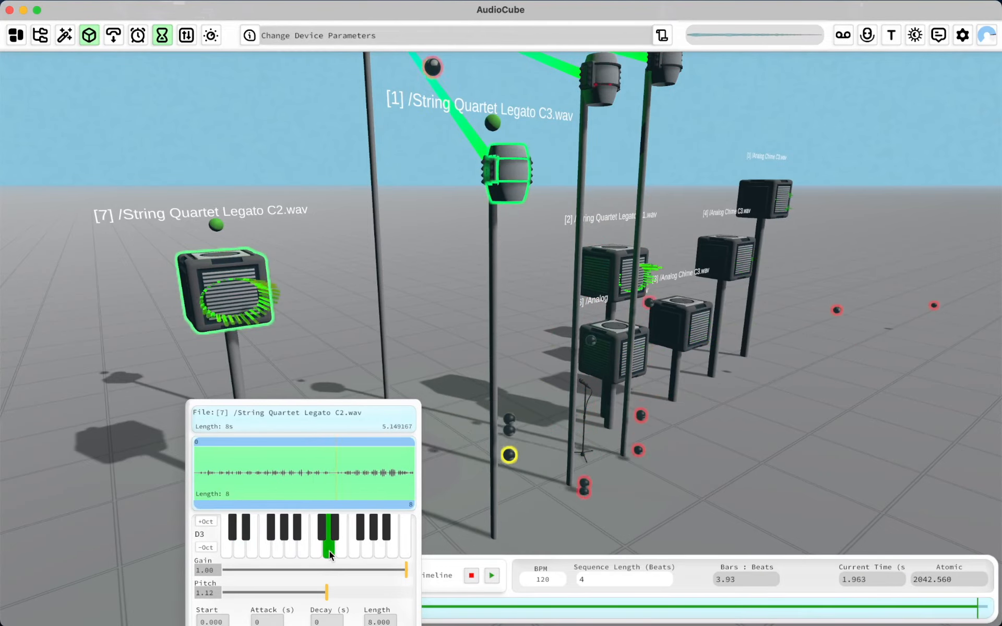
Step: Show the M-COMP compressor in the master rack and set its threshold to -10
{"action": "left_click", "coordinate": [211, 35]}
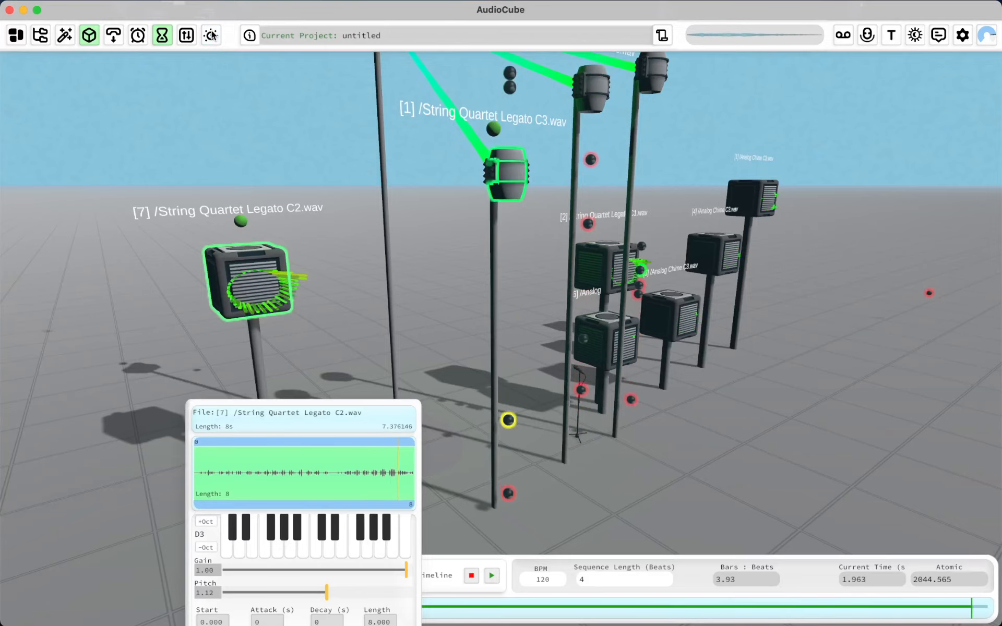
{"action": "left_click", "coordinate": [191, 61]}
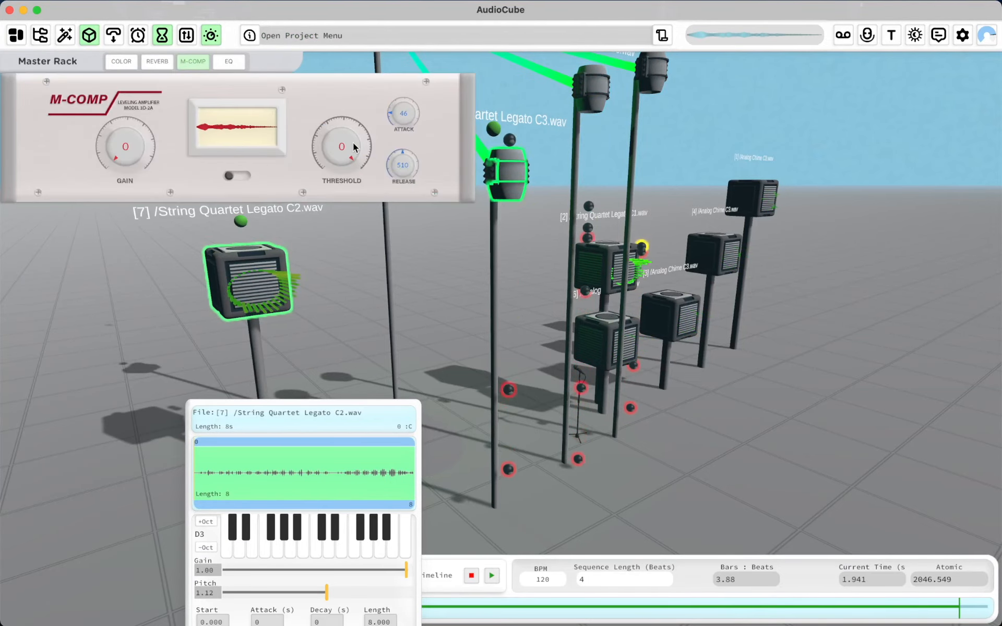
{"action": "left_click_drag", "start_coordinate": [347, 150], "coordinate": [345, 184]}
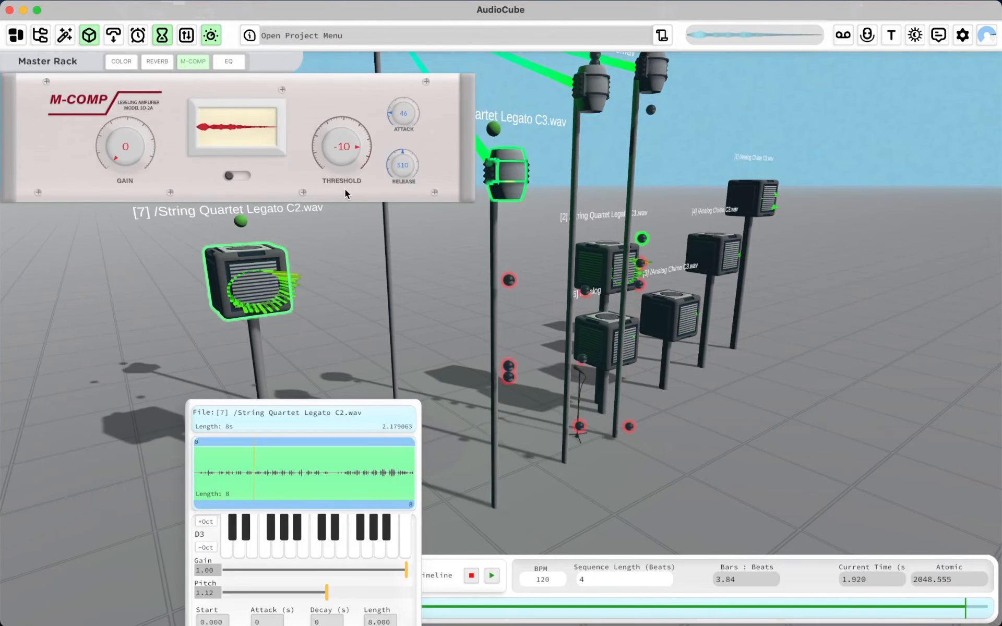
Step: Tune the String Quartet Legato C2 sampler to C4 and set Reverb dB to -1684 in its device effects
{"action": "left_click", "coordinate": [367, 548]}
{"action": "left_click", "coordinate": [406, 551]}
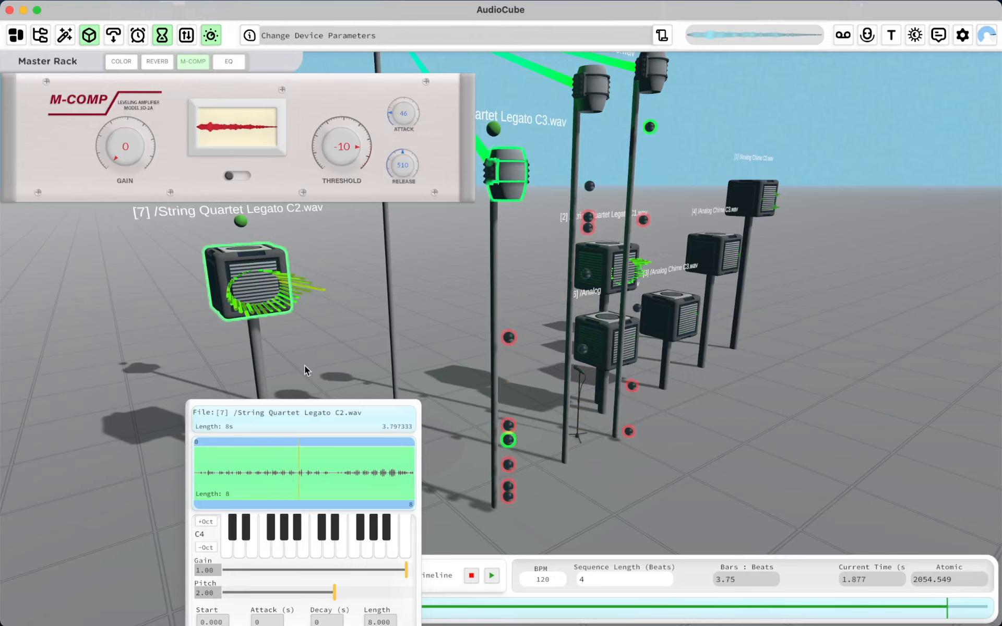
{"action": "left_click_drag", "start_coordinate": [296, 412], "coordinate": [228, 361]}
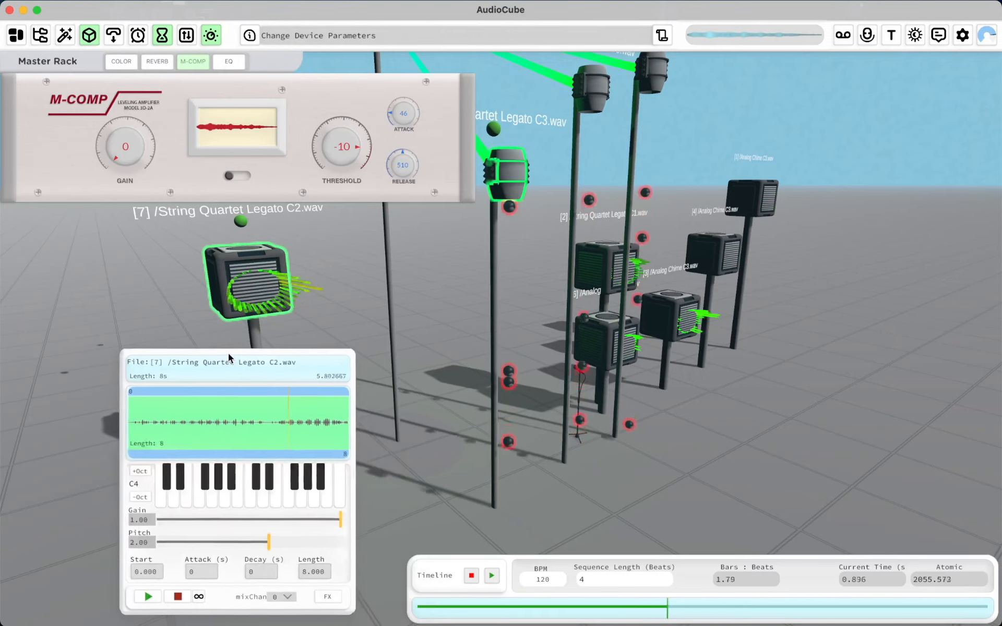
{"action": "left_click", "coordinate": [326, 596]}
{"action": "left_click_drag", "start_coordinate": [407, 532], "coordinate": [456, 529]}
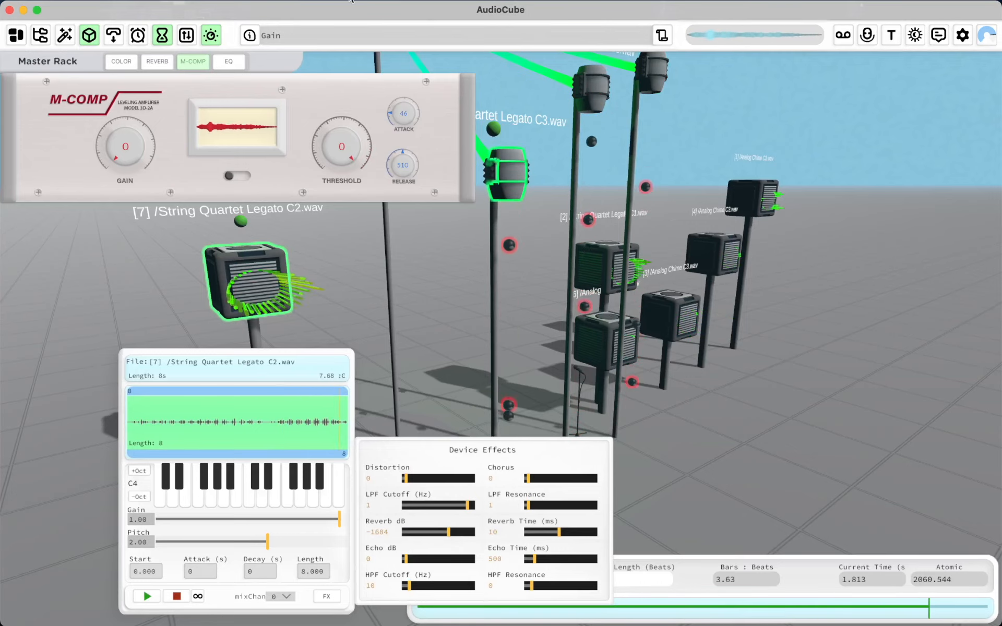
Step: Step the String Quartet Legato C2 sampler through G3, F3, E3 and D3, setting Reverb dB to -962 and Reverb Time to 11.74 ms
{"action": "left_click", "coordinate": [300, 495]}
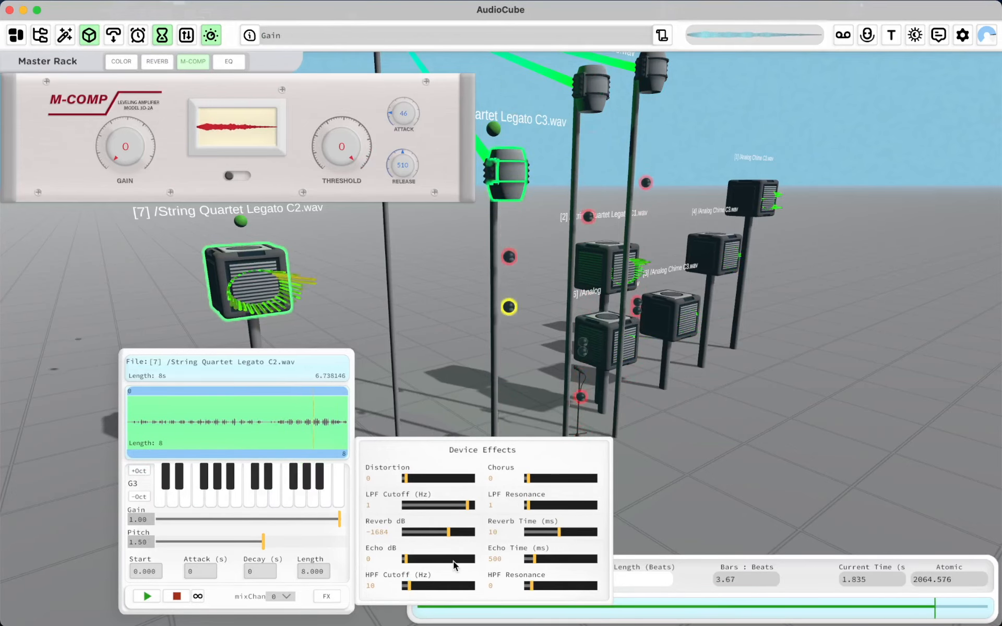
{"action": "left_click", "coordinate": [459, 531]}
{"action": "left_click", "coordinate": [297, 495]}
{"action": "left_click", "coordinate": [566, 532]}
{"action": "left_click", "coordinate": [287, 496]}
{"action": "left_click", "coordinate": [453, 532]}
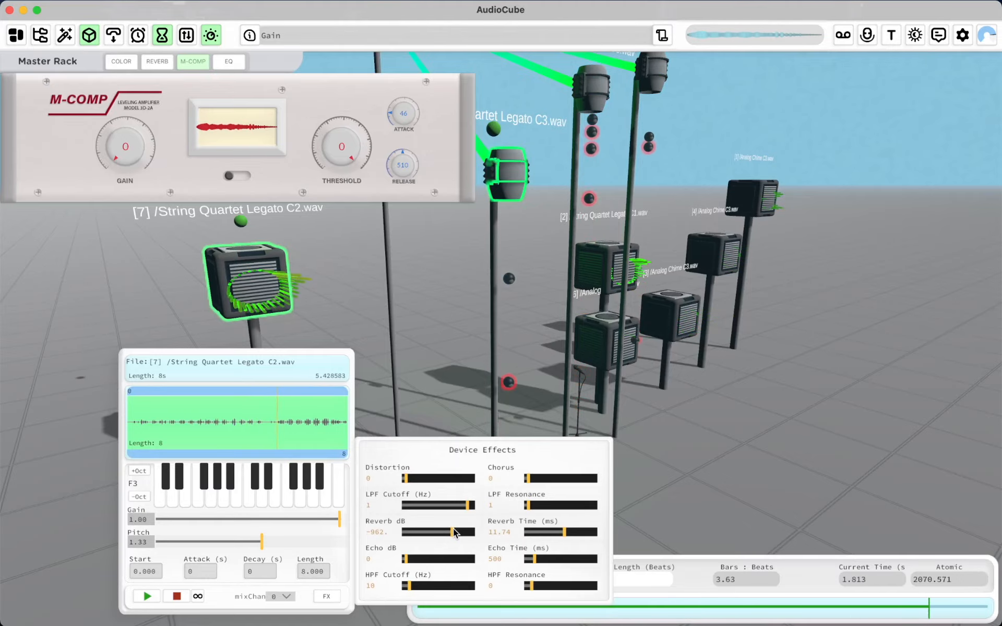
{"action": "left_click", "coordinate": [274, 495]}
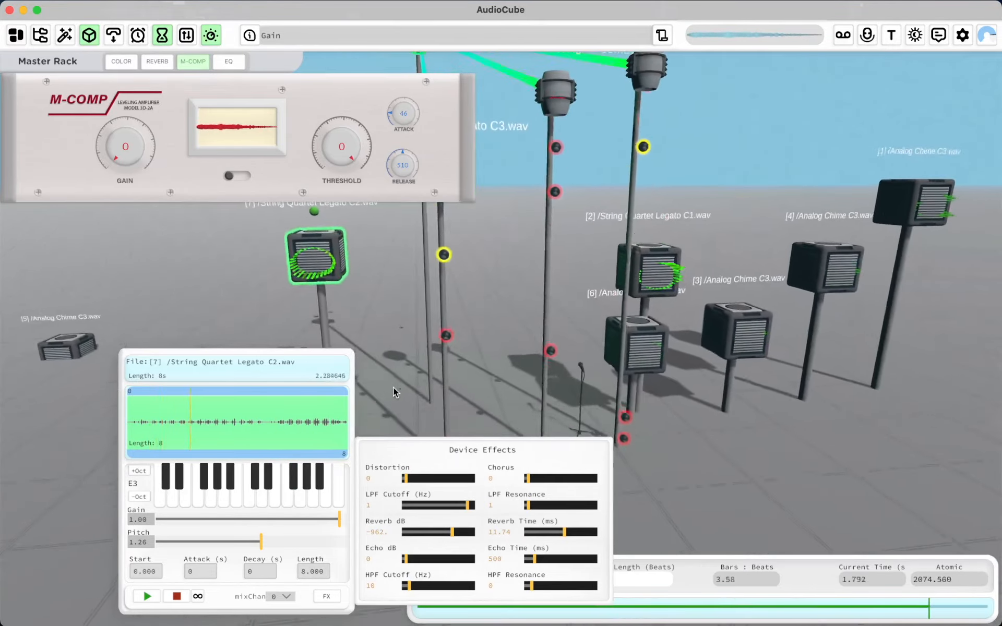
{"action": "left_click", "coordinate": [261, 499]}
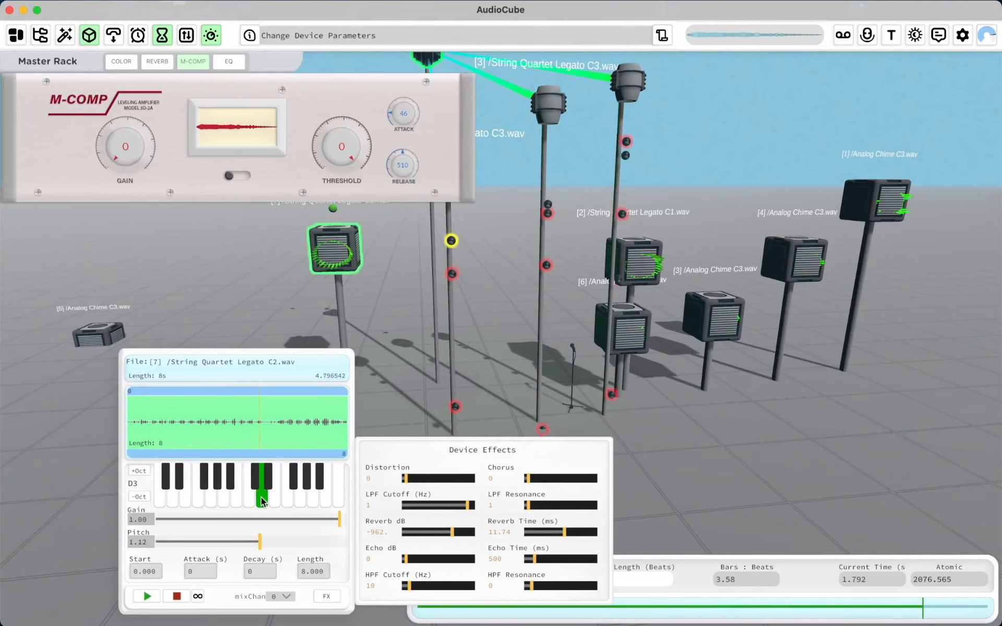
Step: Show the master rack's Reverb and retune the Analog Chime samplers, with sampler 3 at G2 and sampler 6 at B2
{"action": "left_click", "coordinate": [158, 61]}
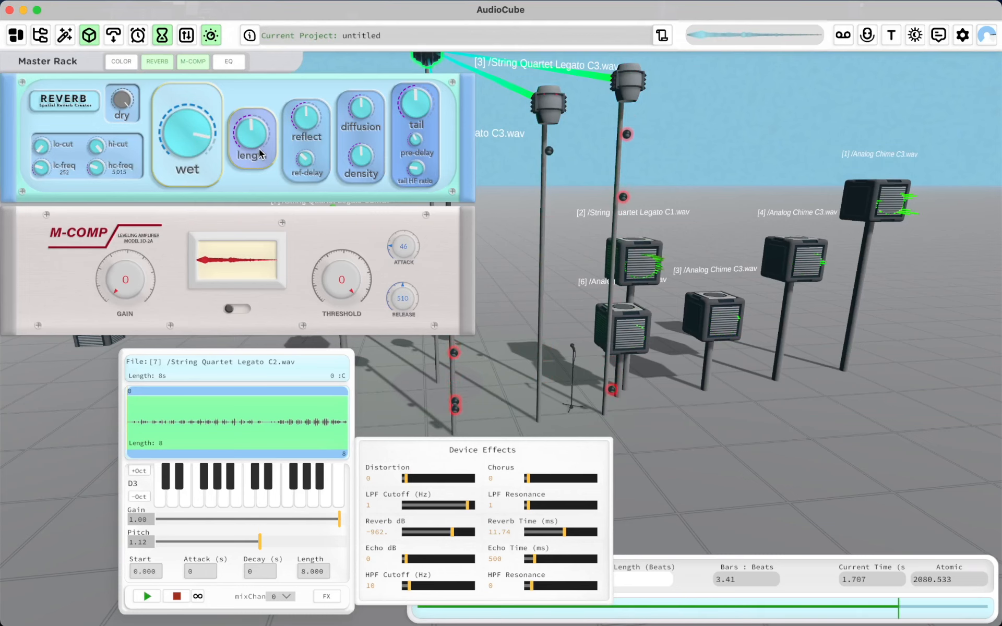
{"action": "left_click", "coordinate": [867, 202]}
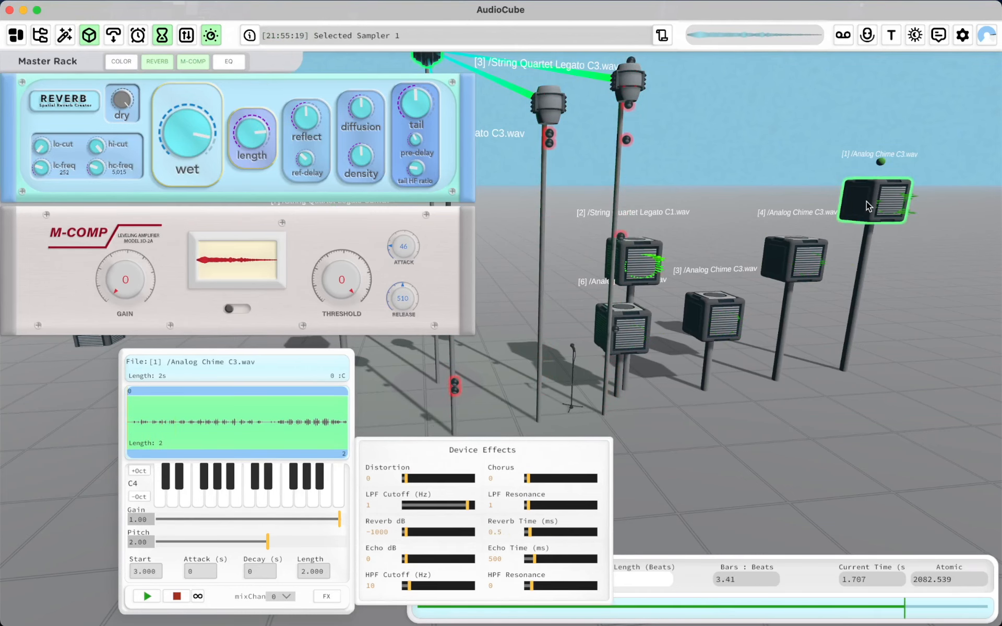
{"action": "left_click", "coordinate": [860, 212]}
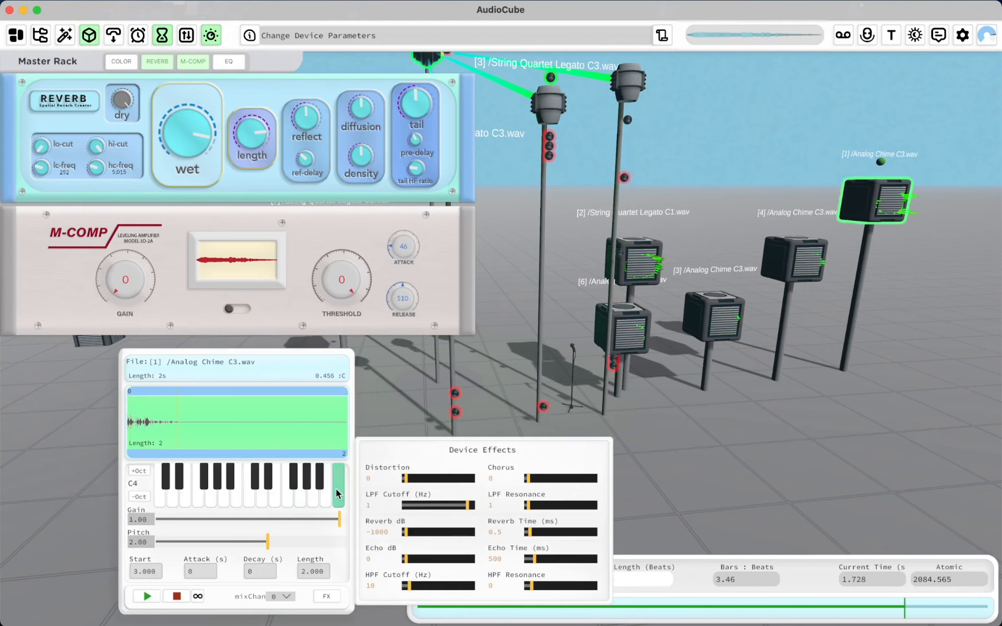
{"action": "left_click", "coordinate": [809, 256]}
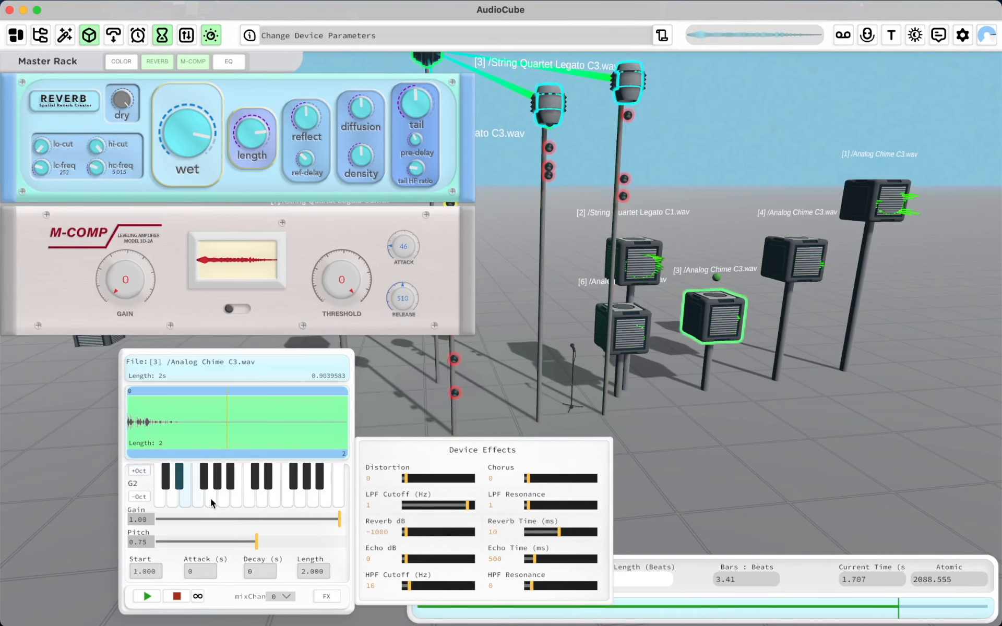
{"action": "left_click", "coordinate": [626, 329]}
{"action": "left_click", "coordinate": [238, 487]}
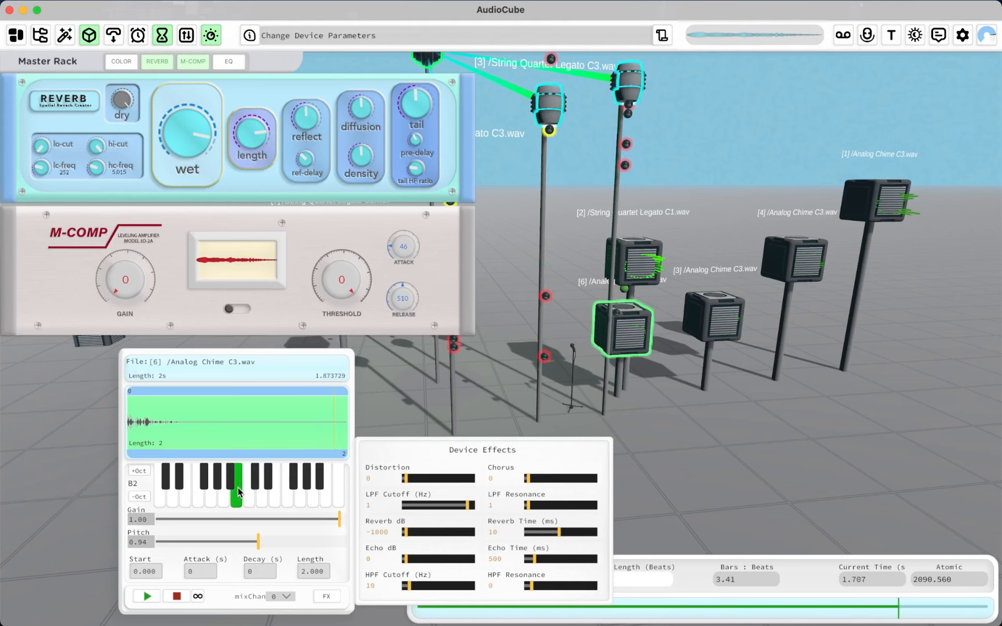
Step: Set Analog Chime sampler 6's effects to LPF Cutoff 0.398, Chorus 0.770, Reverb Time 7.747 ms and Reverb dB -5417
{"action": "left_click", "coordinate": [430, 504]}
{"action": "left_click", "coordinate": [455, 532]}
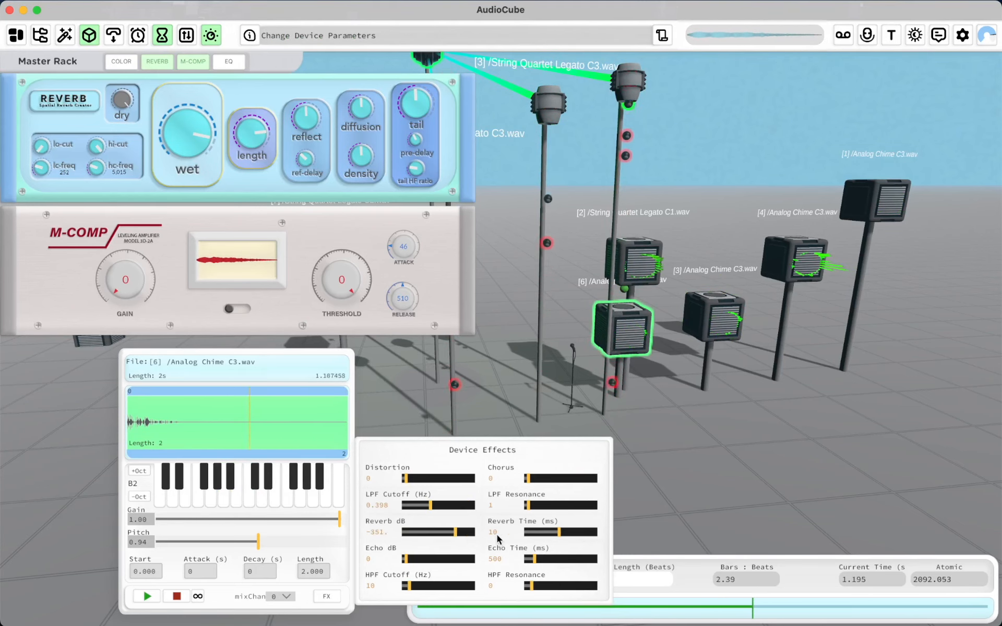
{"action": "left_click", "coordinate": [575, 478]}
{"action": "left_click", "coordinate": [552, 532]}
{"action": "left_click", "coordinate": [468, 532]}
{"action": "left_click_drag", "start_coordinate": [461, 532], "coordinate": [431, 532]}
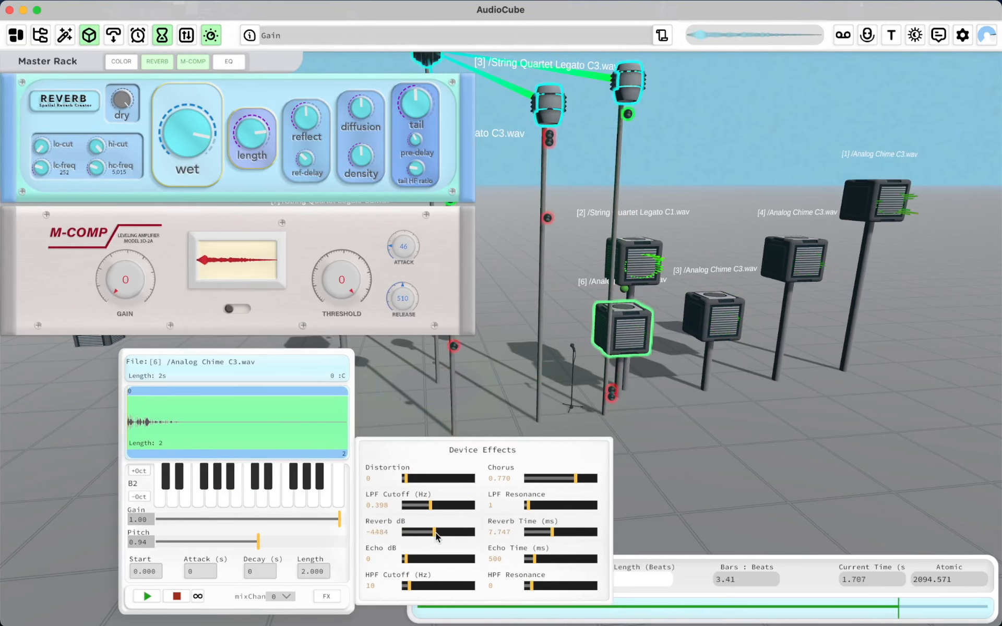
Step: Hide the Timeline and raise the wet level of the master rack's Reverb
{"action": "left_click", "coordinate": [162, 42]}
{"action": "left_click_drag", "start_coordinate": [186, 130], "coordinate": [185, 115]}
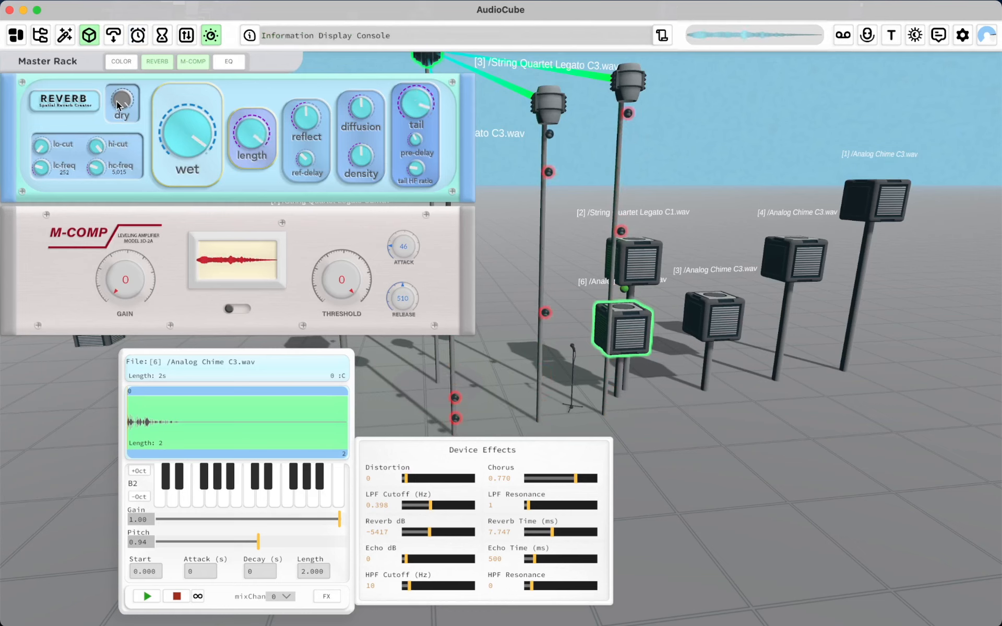
{"action": "left_click", "coordinate": [185, 40]}
{"action": "left_click", "coordinate": [186, 37]}
Step: Show the Timeline and set its tempo to 200 BPM
{"action": "left_click", "coordinate": [161, 35]}
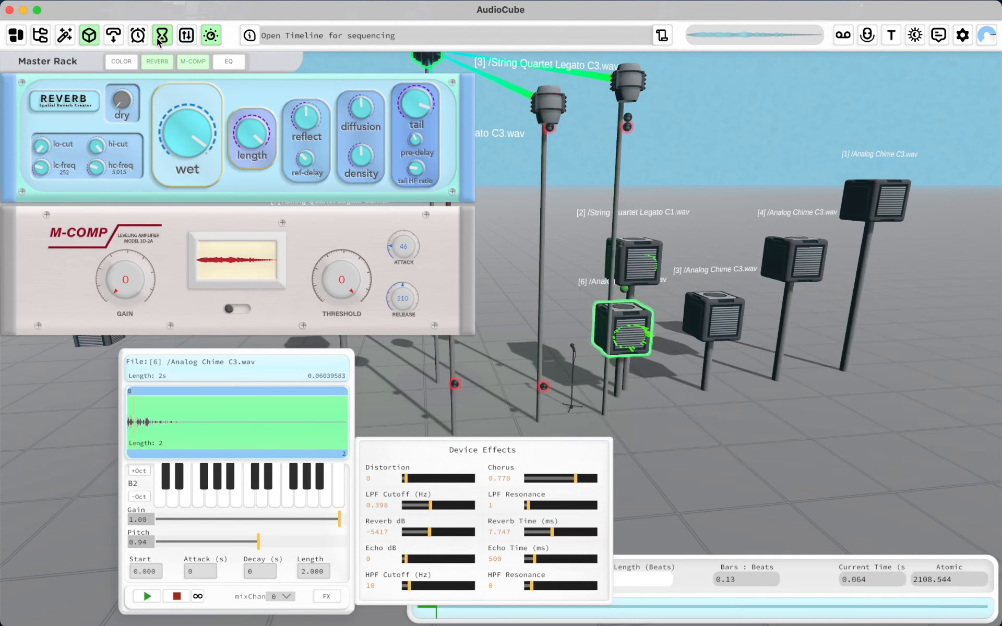
{"action": "left_click", "coordinate": [674, 570]}
{"action": "left_click", "coordinate": [540, 581]}
{"action": "type", "text": "200"}
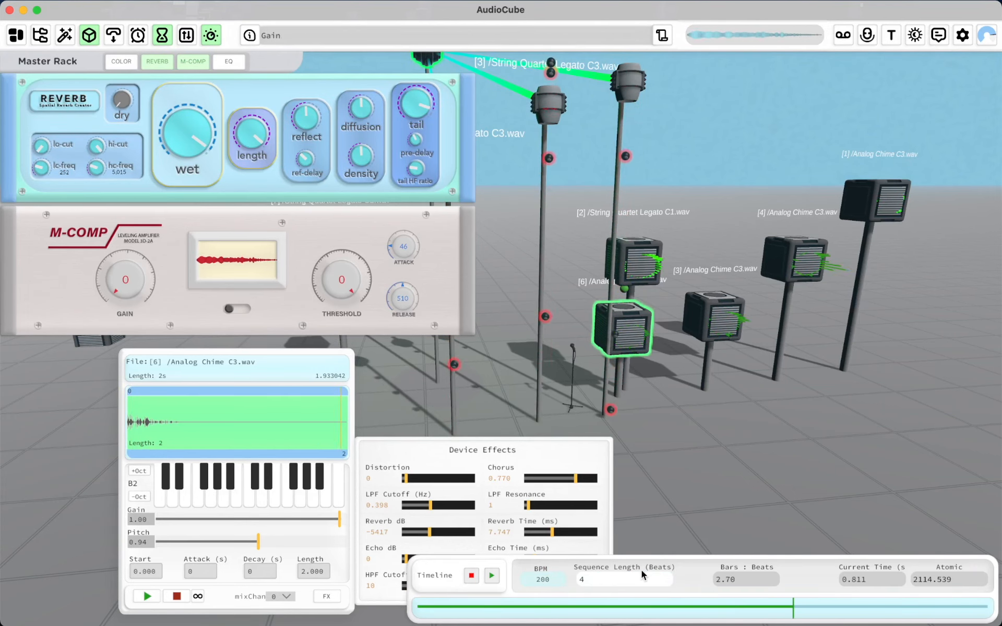
{"action": "left_click", "coordinate": [640, 578]}
Step: Open the controls of the ticker linked to the string emitters and set its Tick to 0.3 s
{"action": "left_click", "coordinate": [644, 408]}
{"action": "key", "text": "s"}
{"action": "key", "text": "d"}
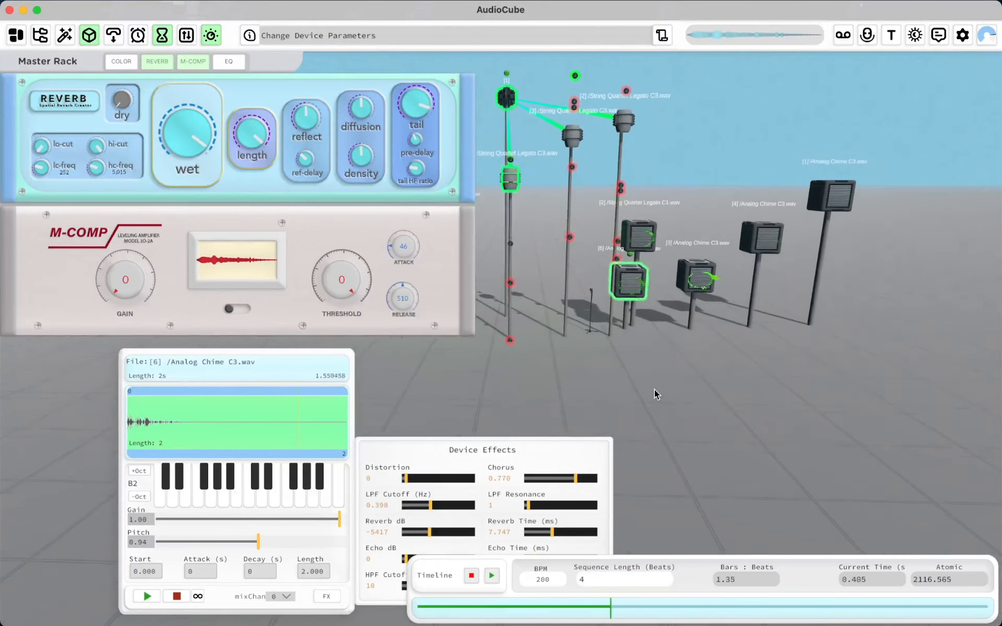
{"action": "left_click", "coordinate": [506, 157]}
{"action": "double_click", "coordinate": [508, 157]}
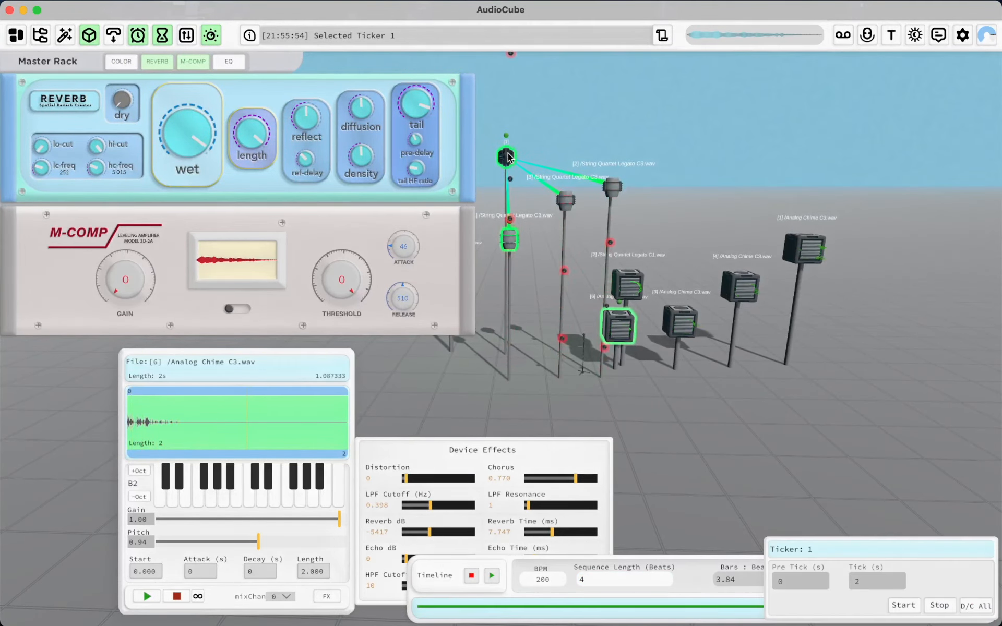
{"action": "left_click", "coordinate": [864, 584]}
{"action": "type", "text": "0.3"}
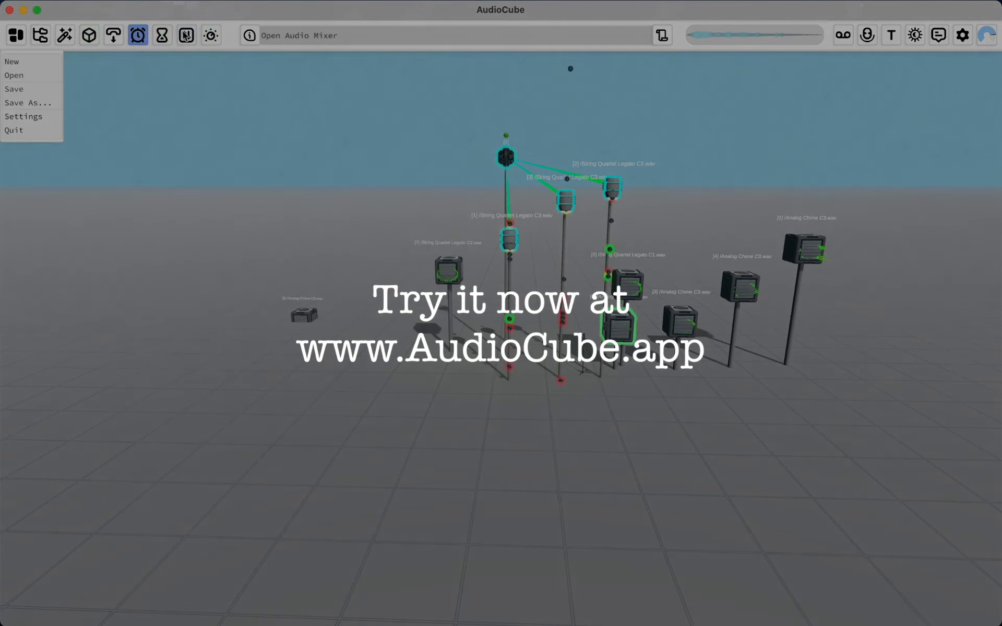
Step: Show the audio mixer and the mastering rack
{"action": "left_click", "coordinate": [187, 35]}
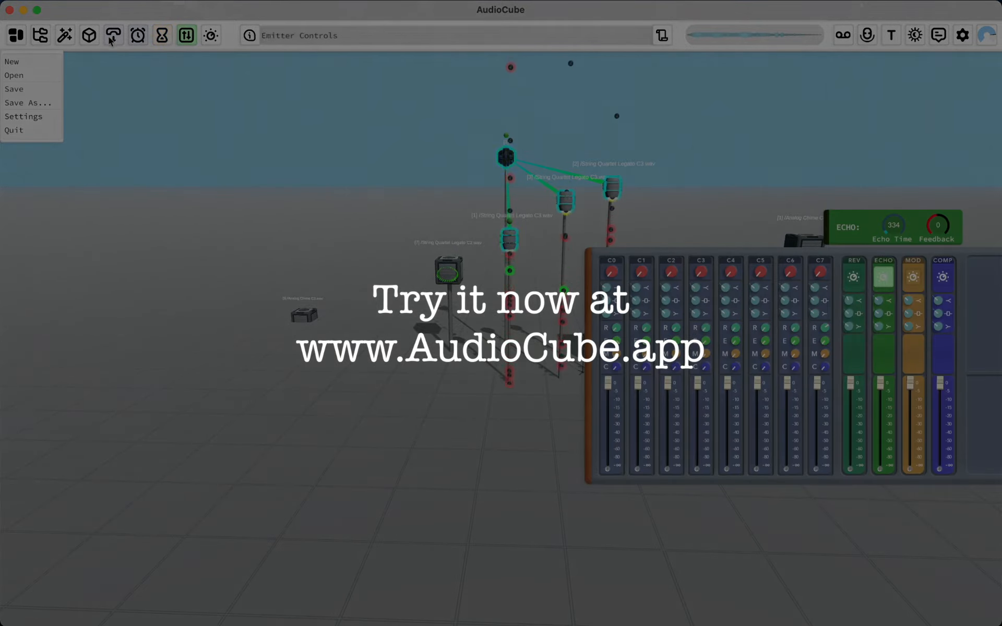
{"action": "left_click", "coordinate": [211, 35]}
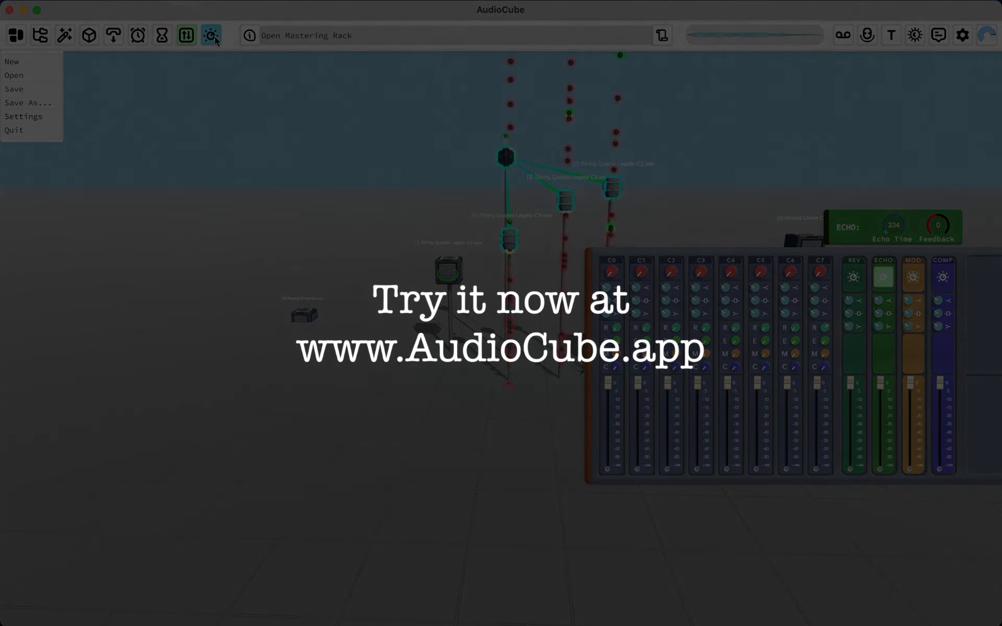